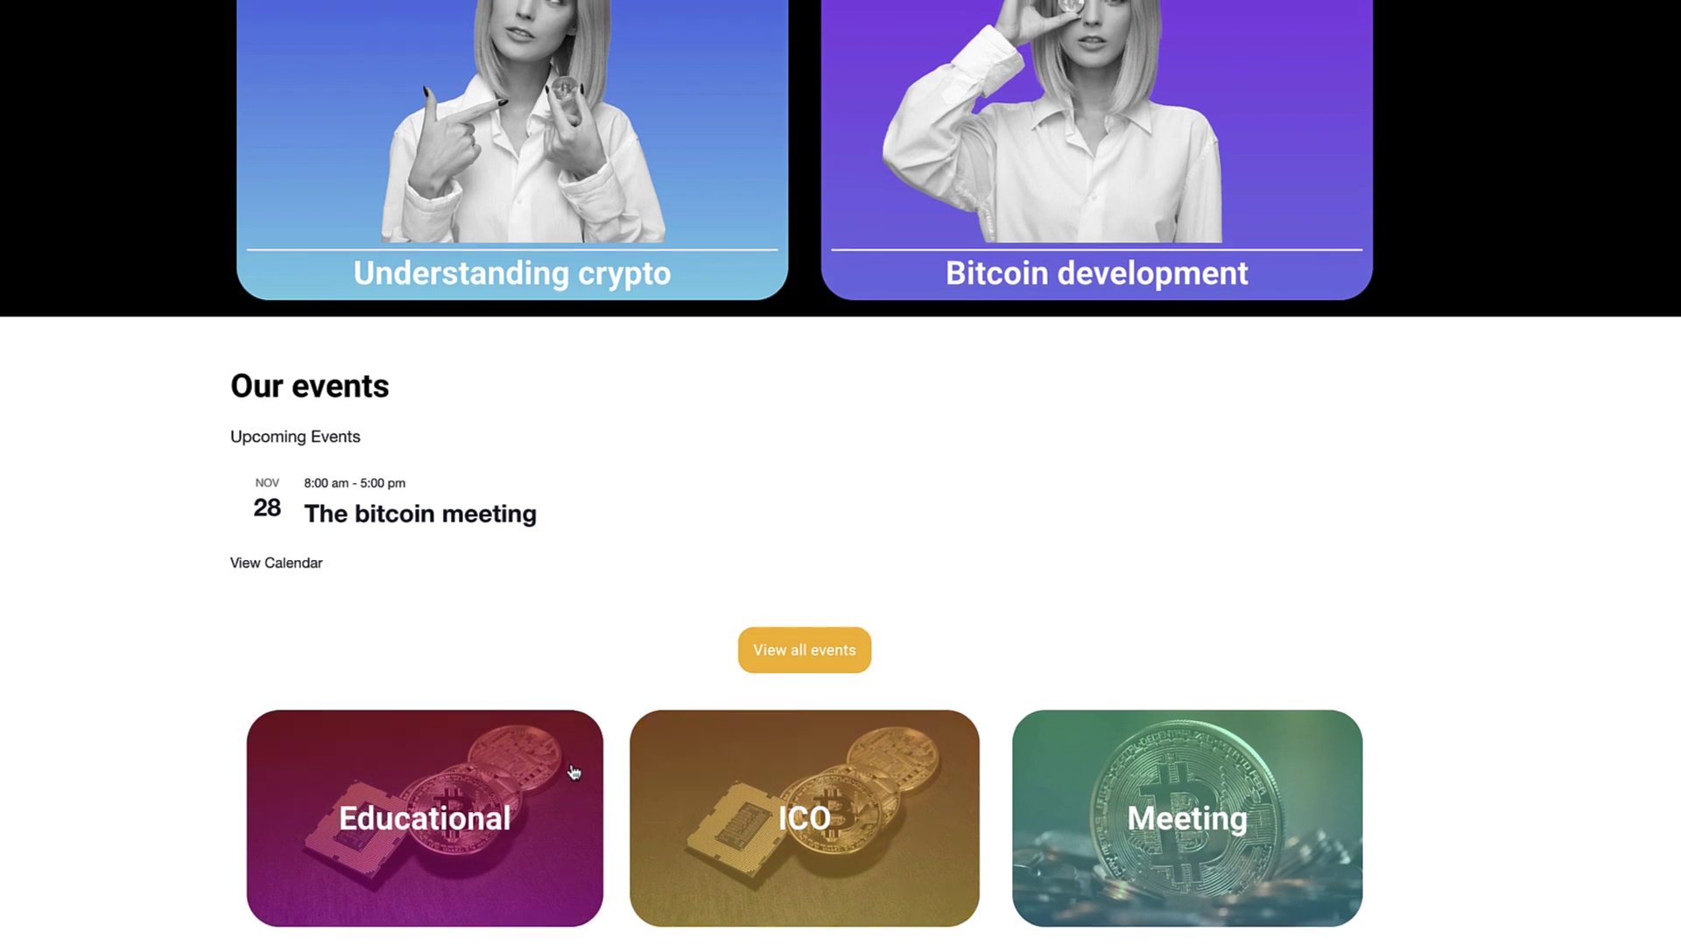
Open the Educational event category and look through its events in the month and day calendar views.
{"action": "left_click", "coordinate": [573, 771]}
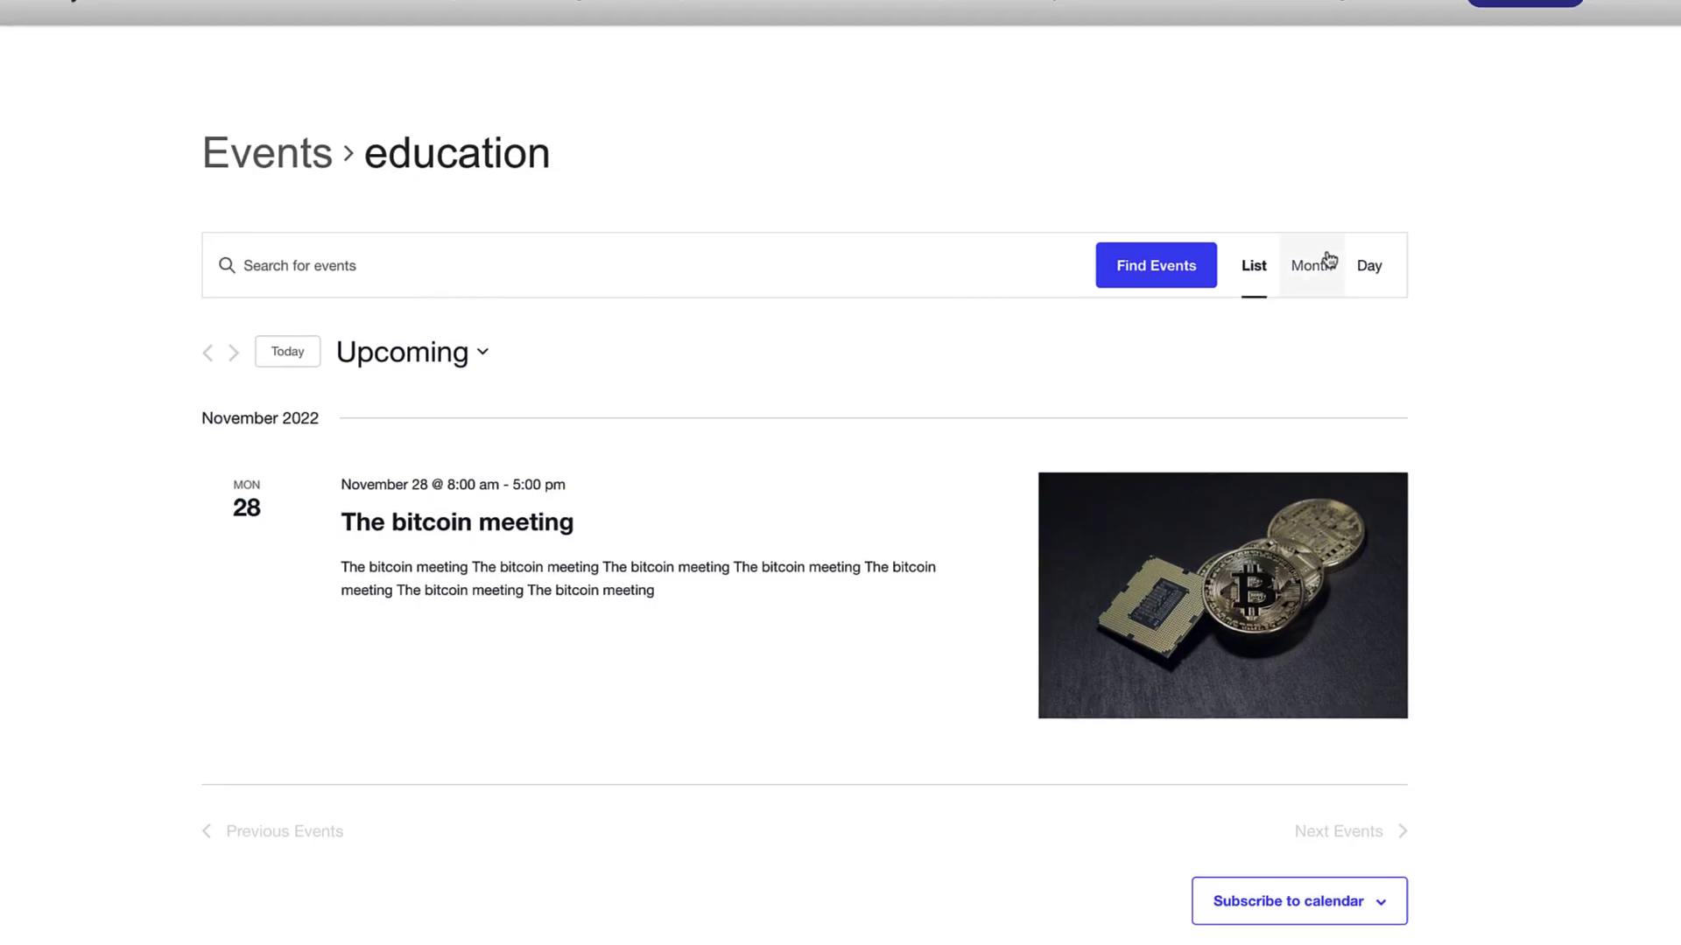
{"action": "left_click", "coordinate": [1328, 259]}
{"action": "scroll", "coordinate": [1328, 259], "scroll_direction": "down", "scroll_amount": 3}
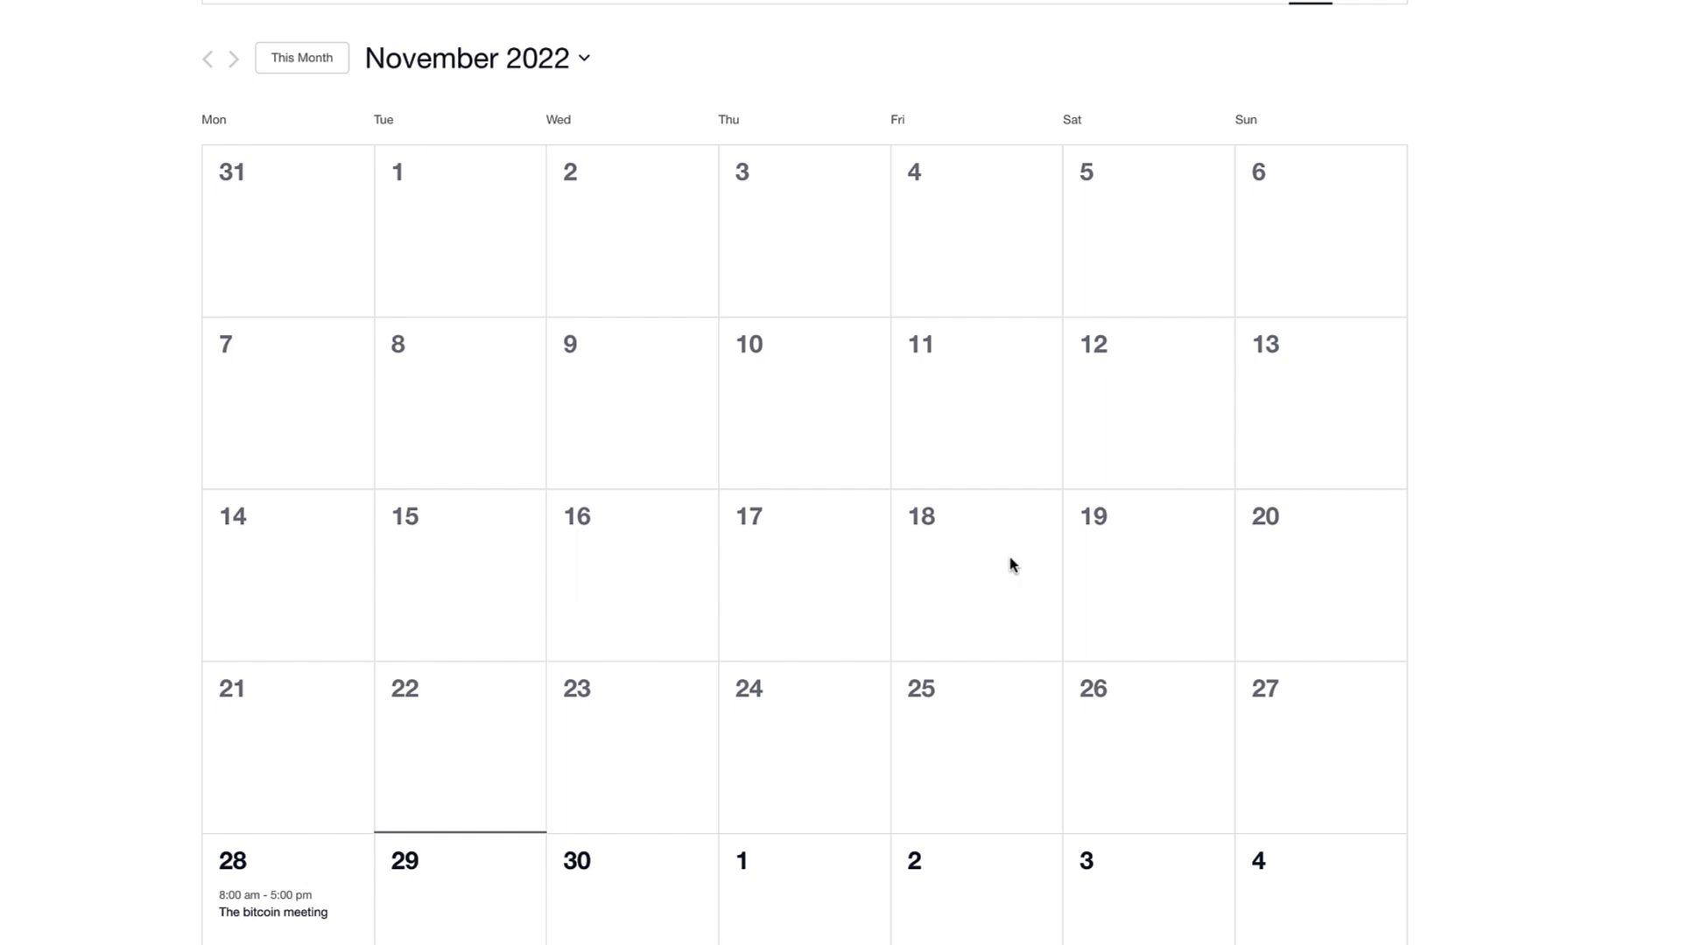
{"action": "scroll", "coordinate": [1118, 517], "scroll_direction": "up", "scroll_amount": 3}
{"action": "left_click", "coordinate": [1371, 104]}
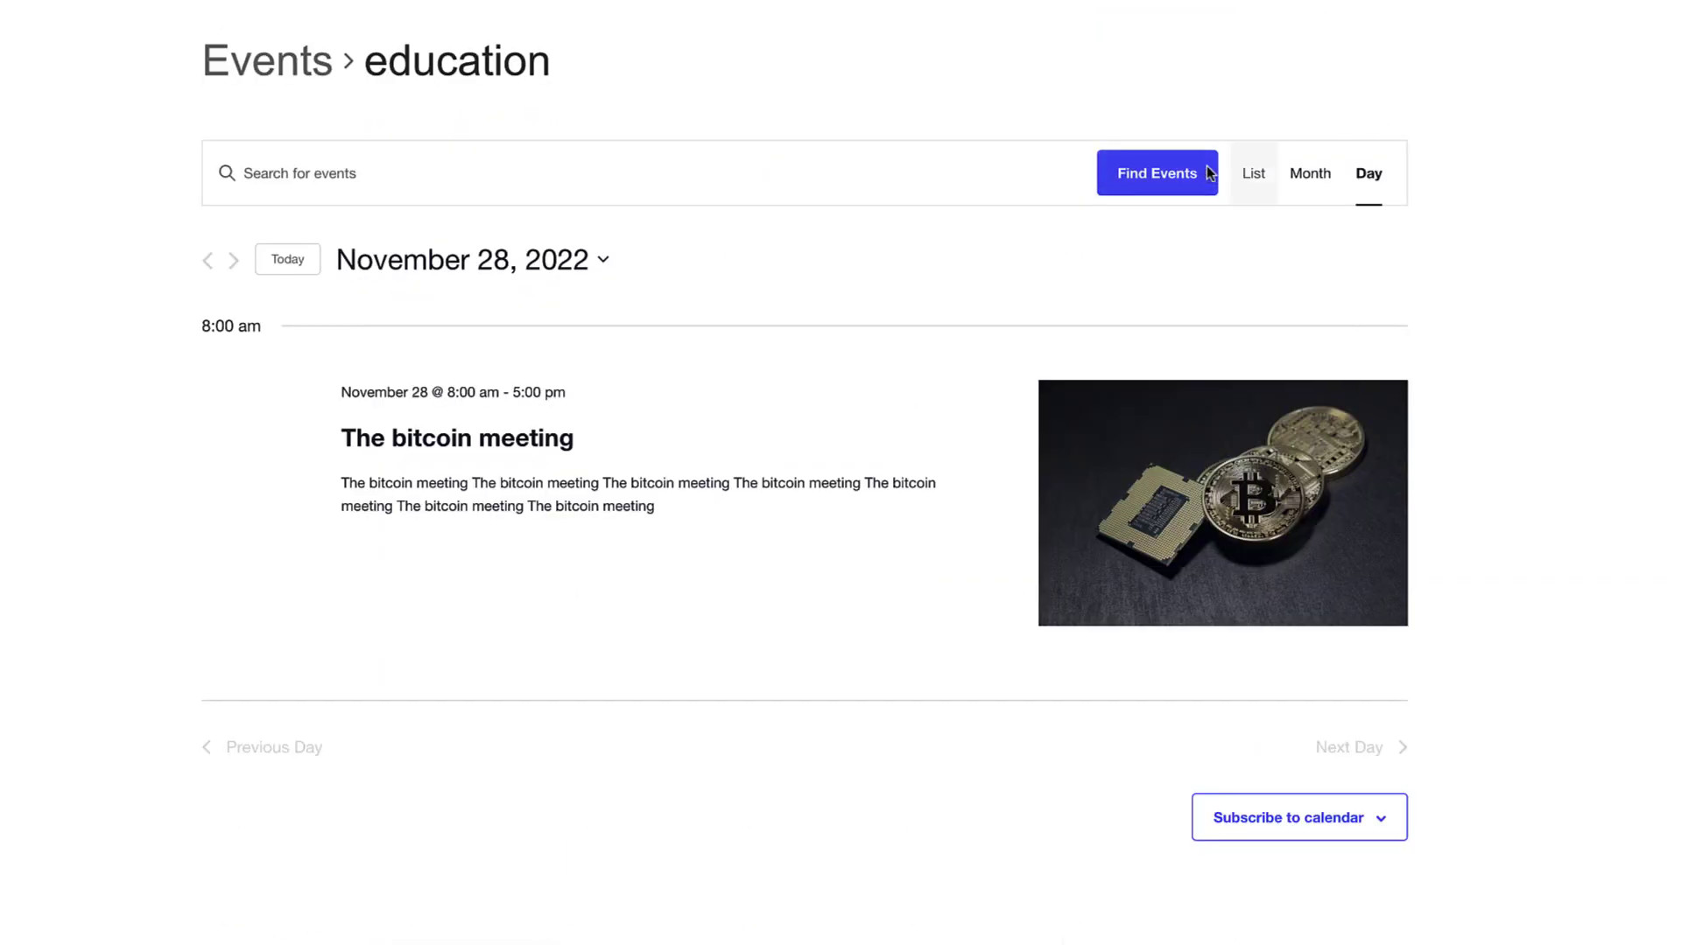
{"action": "left_click", "coordinate": [1306, 180]}
{"action": "scroll", "coordinate": [1305, 183], "scroll_direction": "down", "scroll_amount": 3}
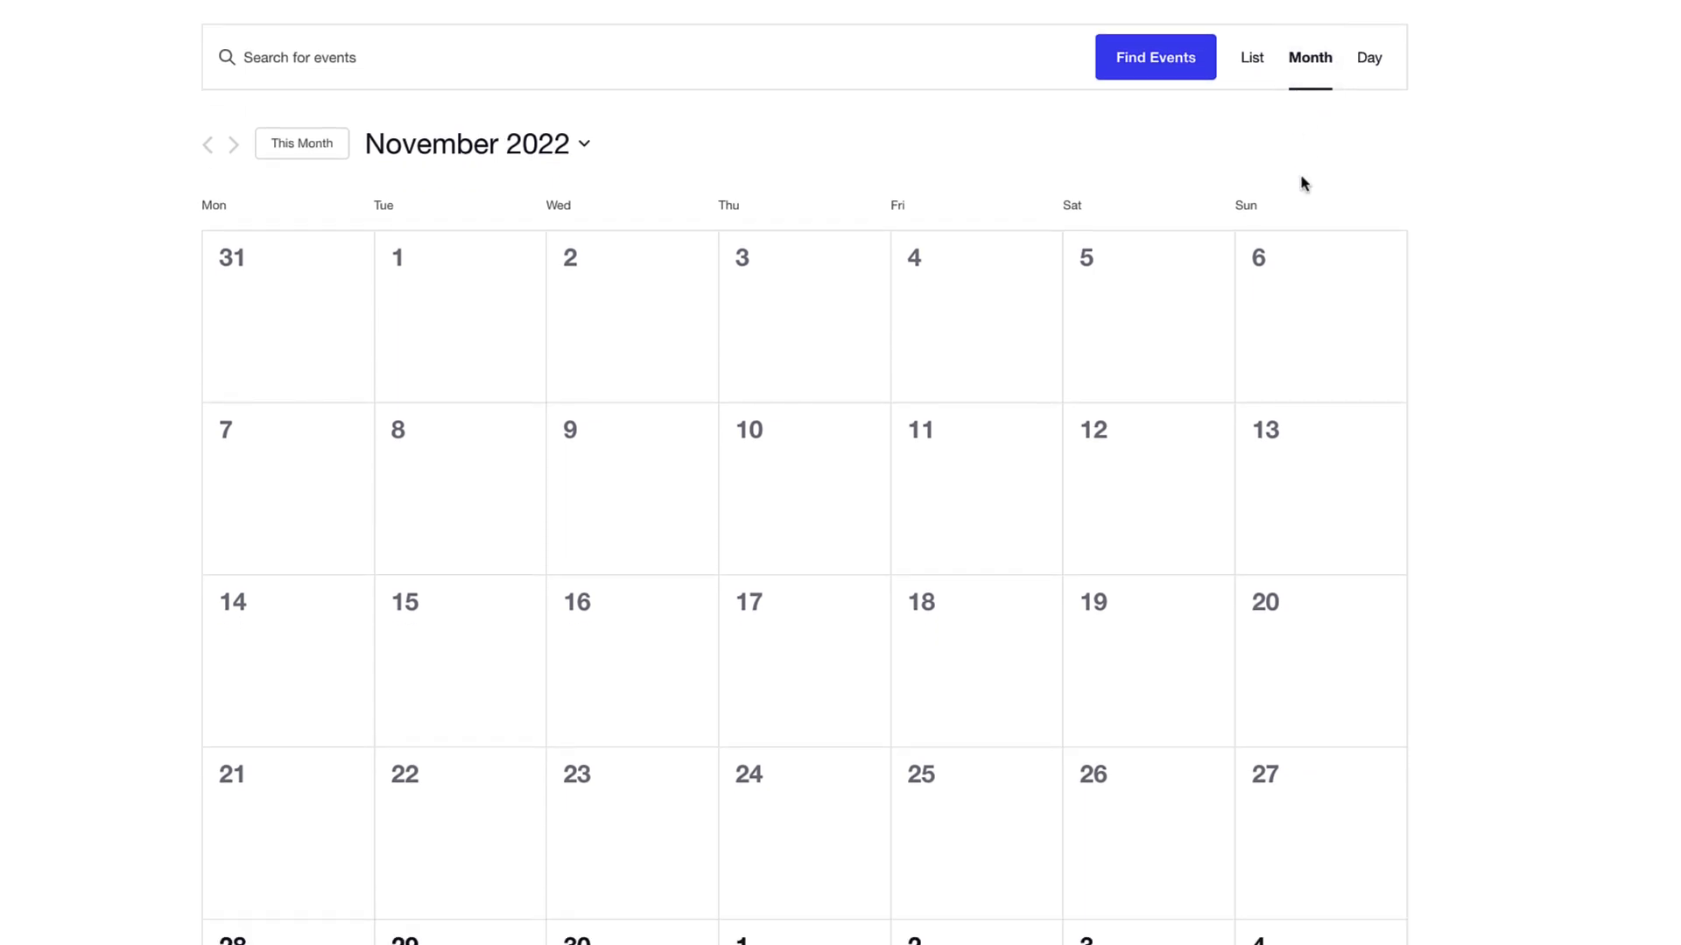
{"action": "scroll", "coordinate": [1302, 182], "scroll_direction": "up", "scroll_amount": 1}
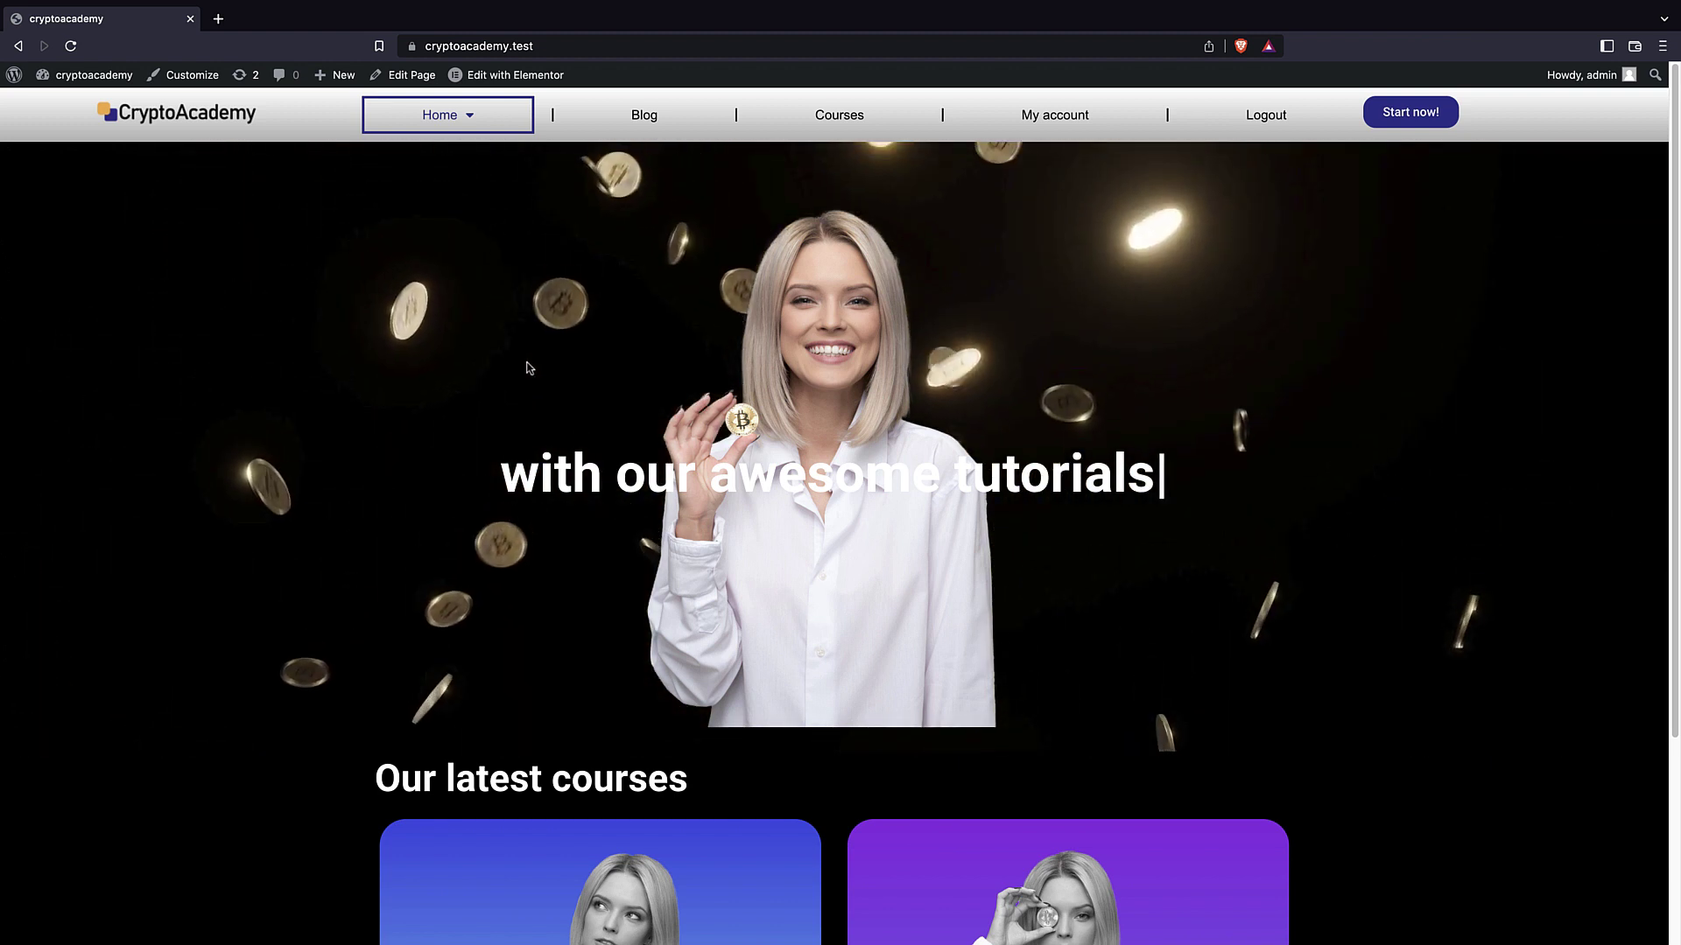
{"action": "scroll", "coordinate": [567, 377], "scroll_direction": "down", "scroll_amount": 3}
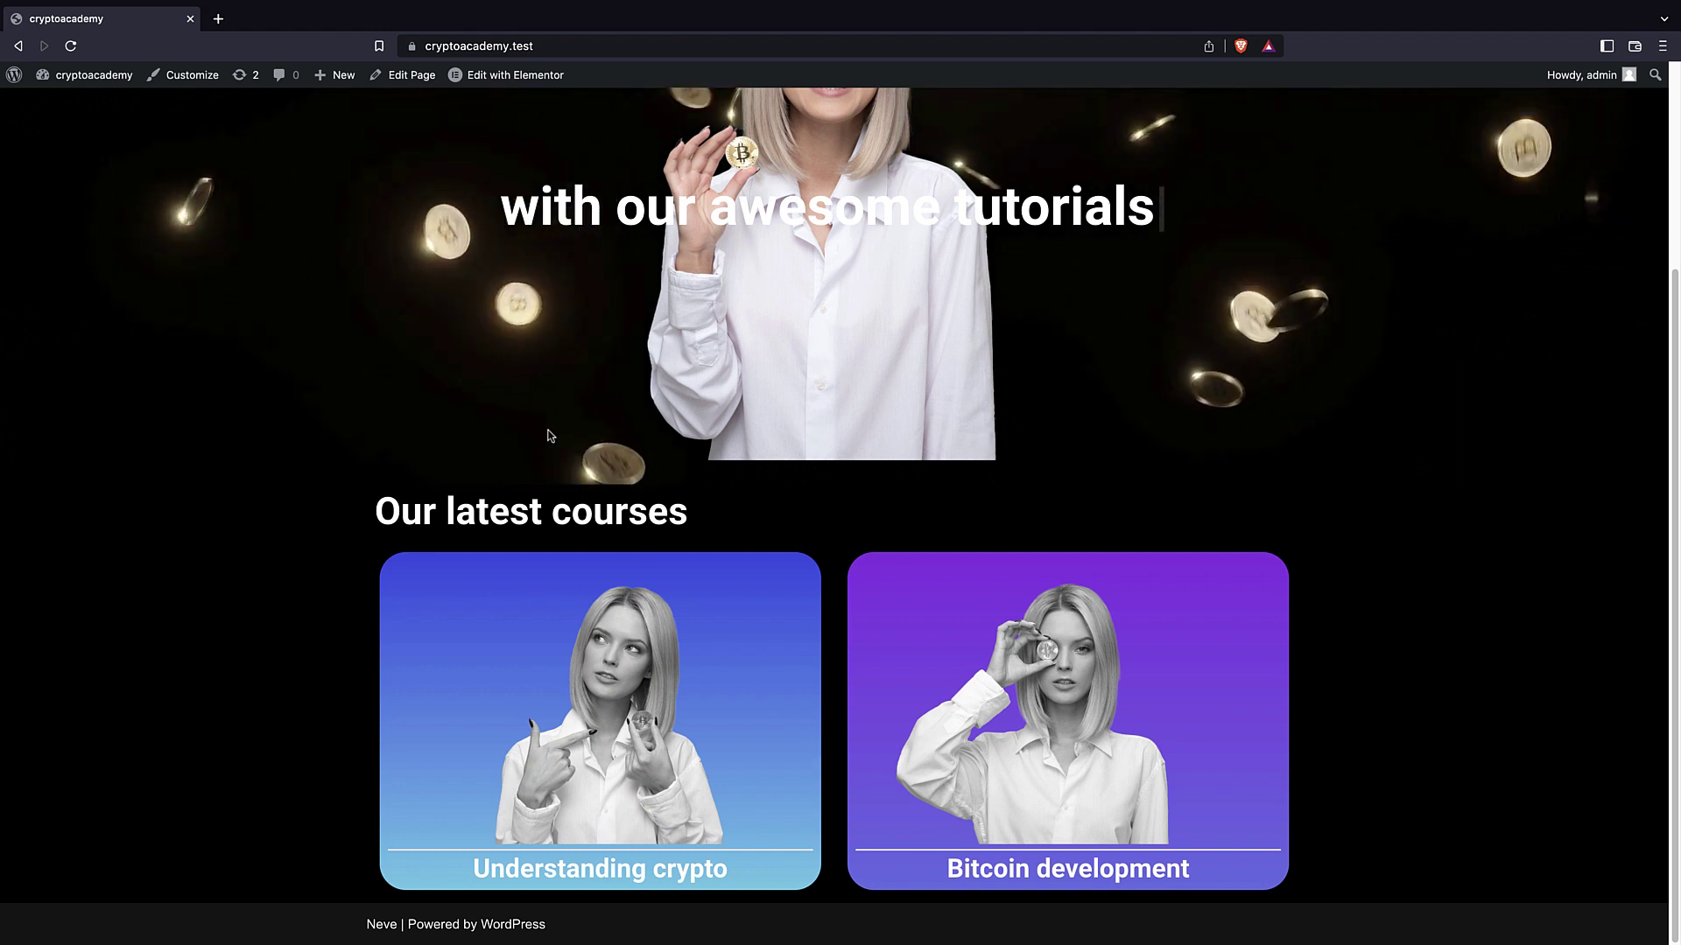
{"action": "scroll", "coordinate": [548, 435], "scroll_direction": "up", "scroll_amount": 3}
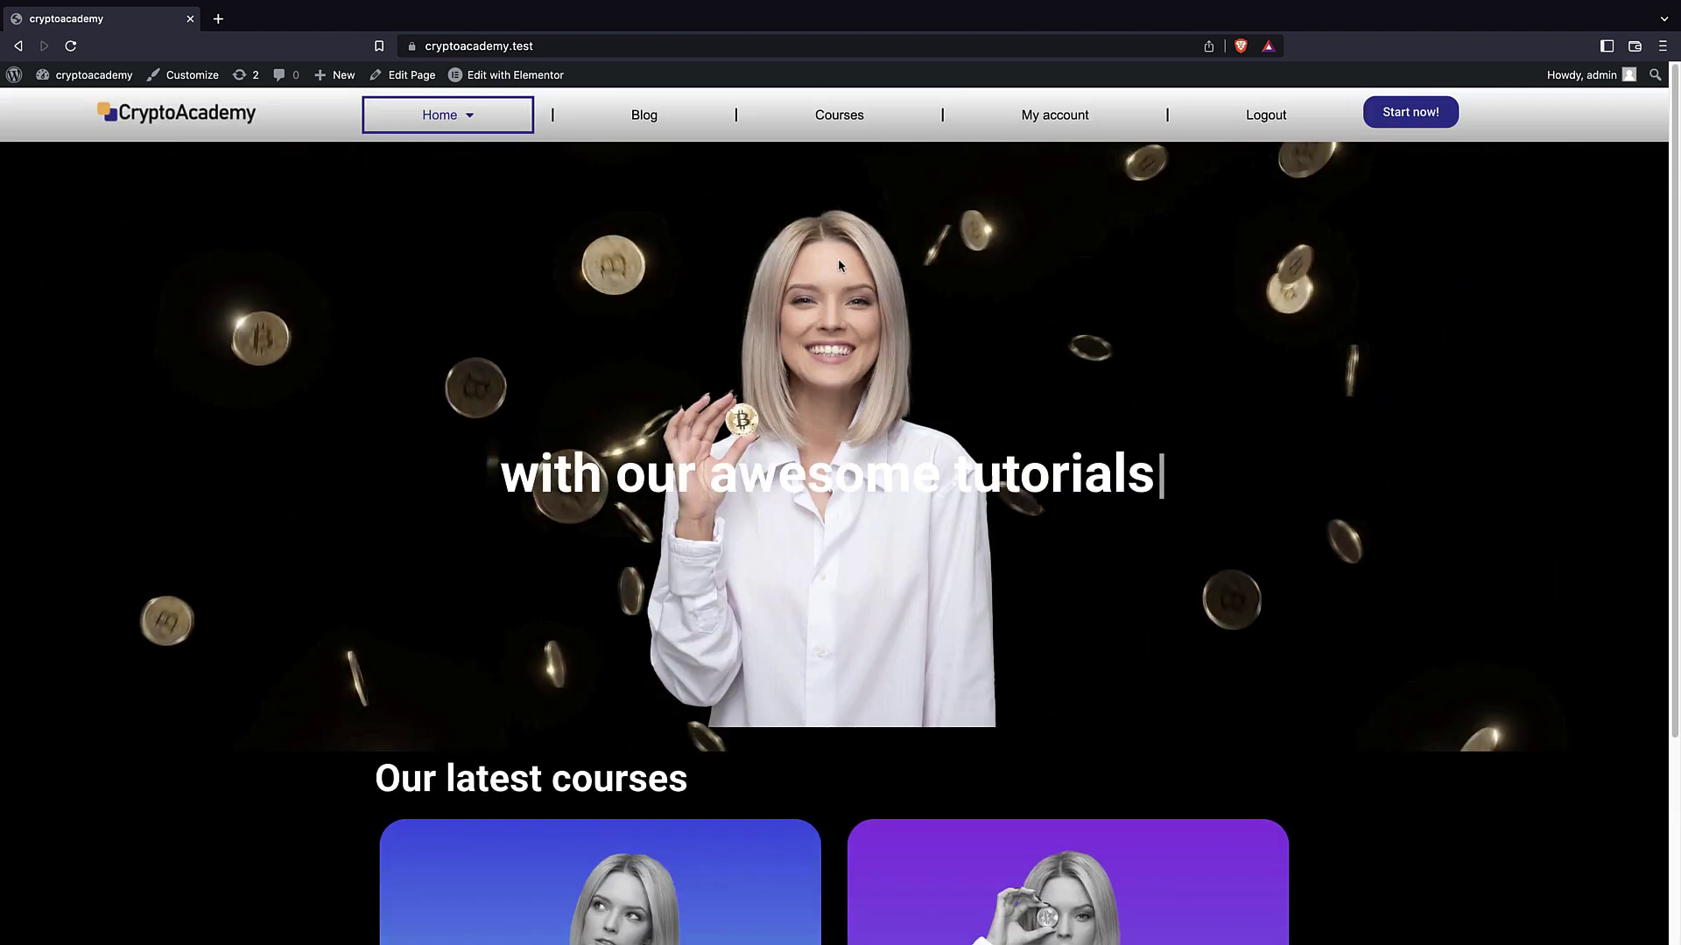
Go to the WordPress admin's plugin installer and search for "event calender".
{"action": "mouse_move", "coordinate": [15, 77]}
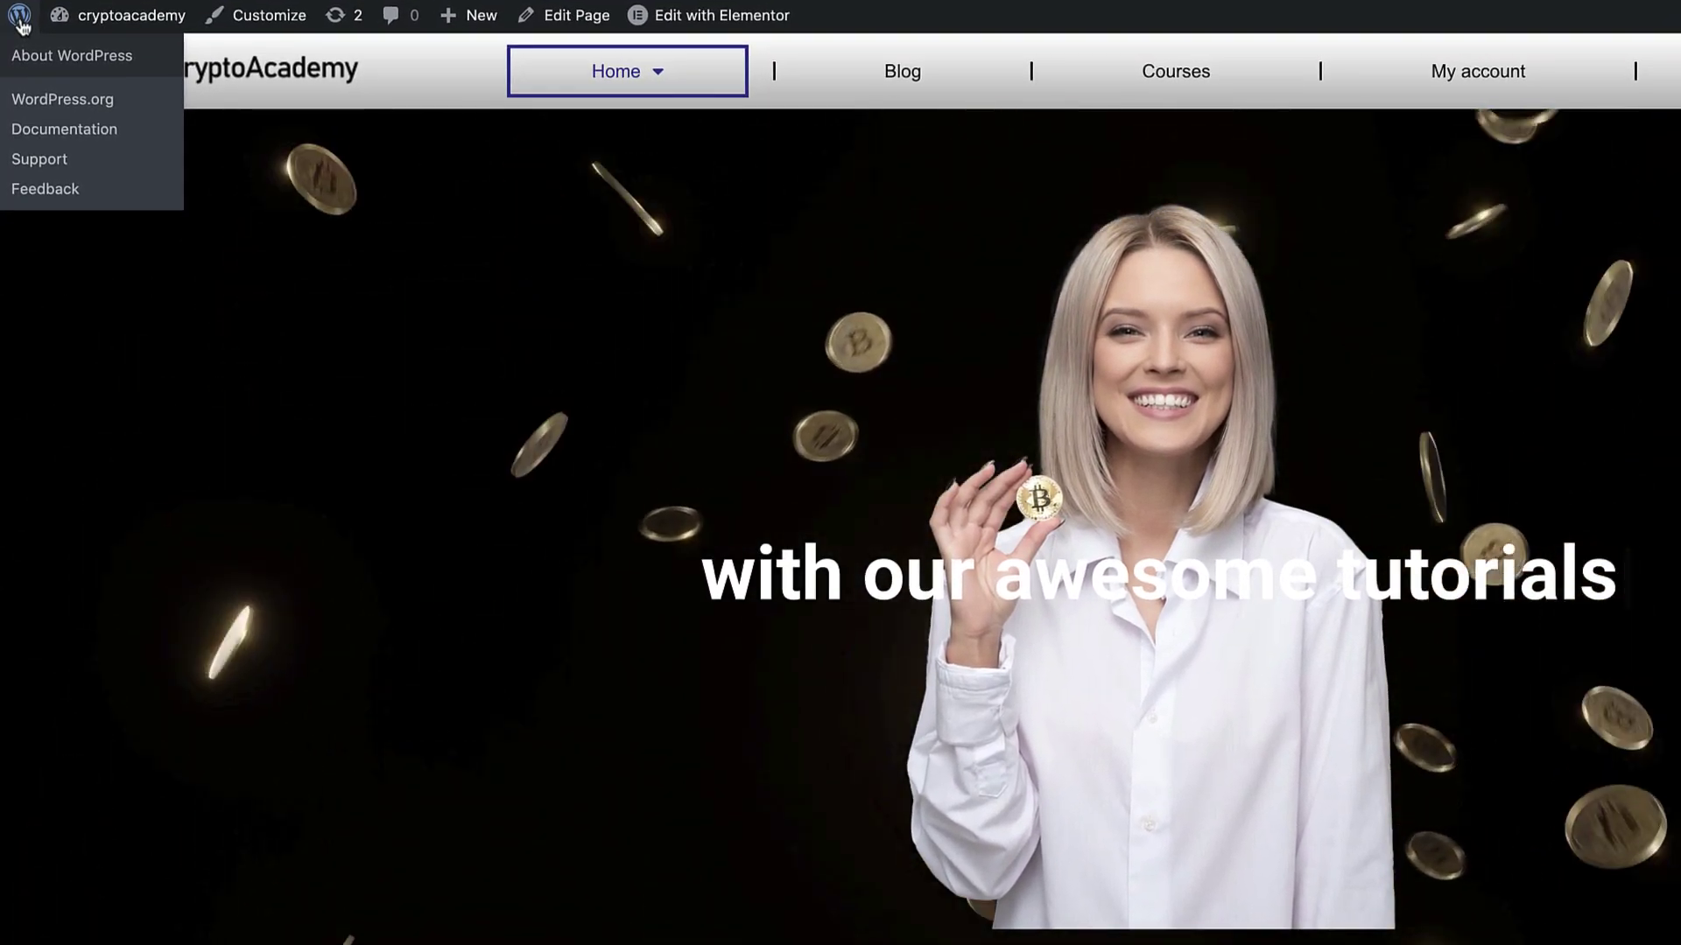
{"action": "left_click", "coordinate": [20, 24]}
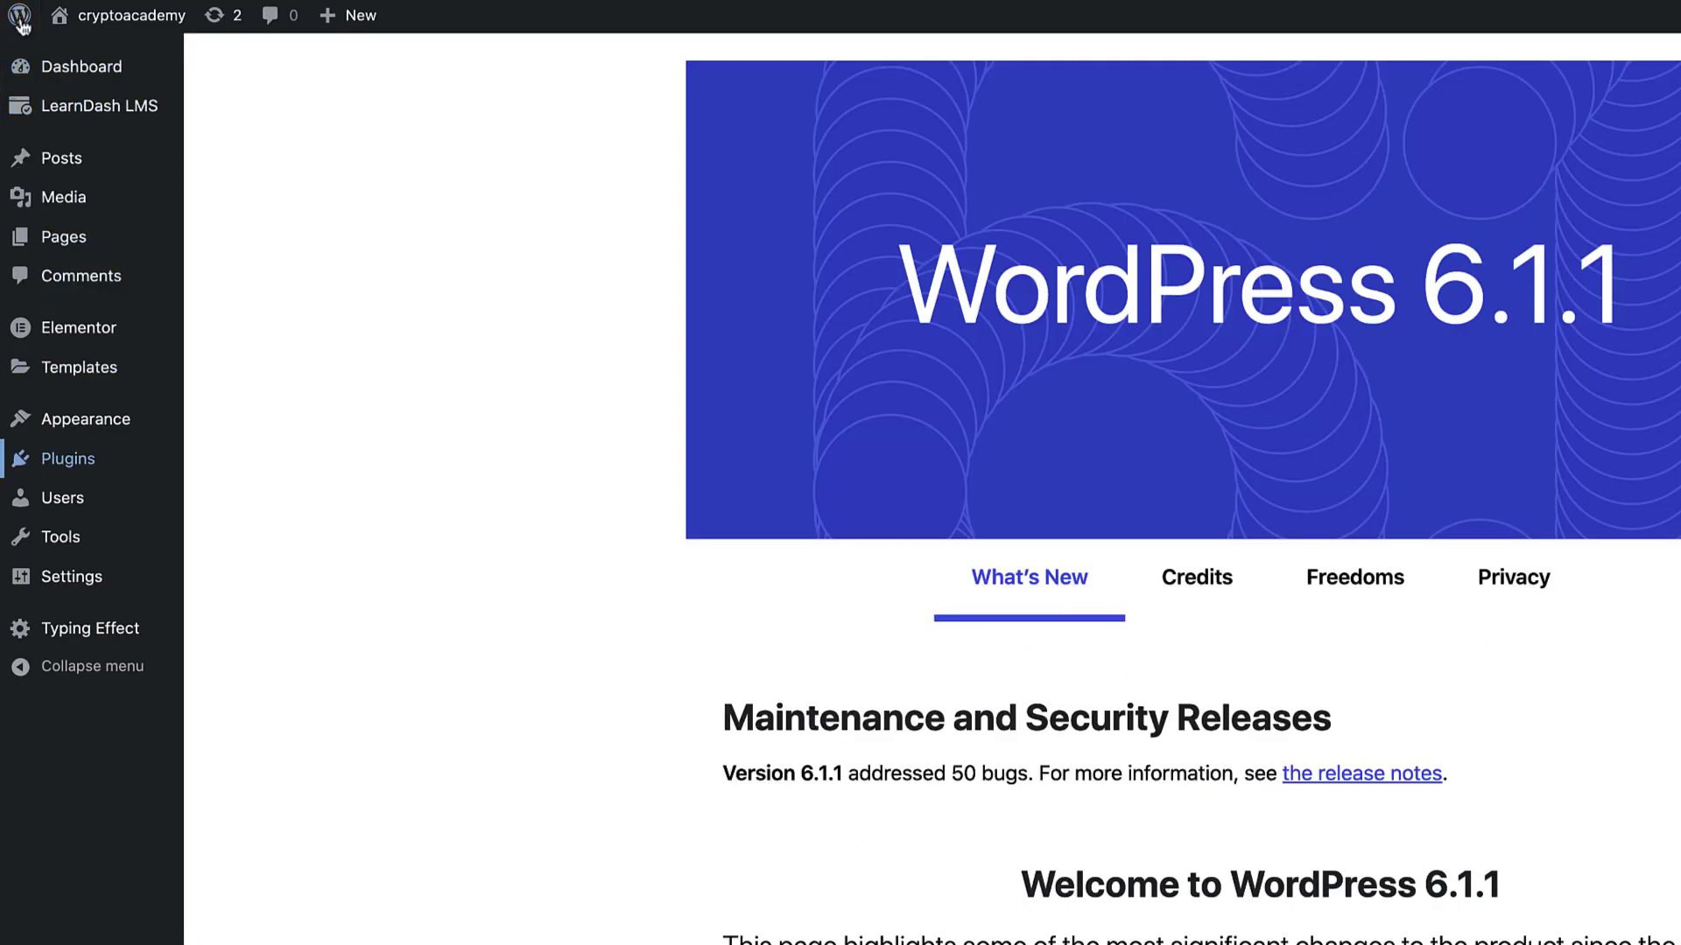
{"action": "mouse_move", "coordinate": [68, 459]}
{"action": "left_click", "coordinate": [237, 495]}
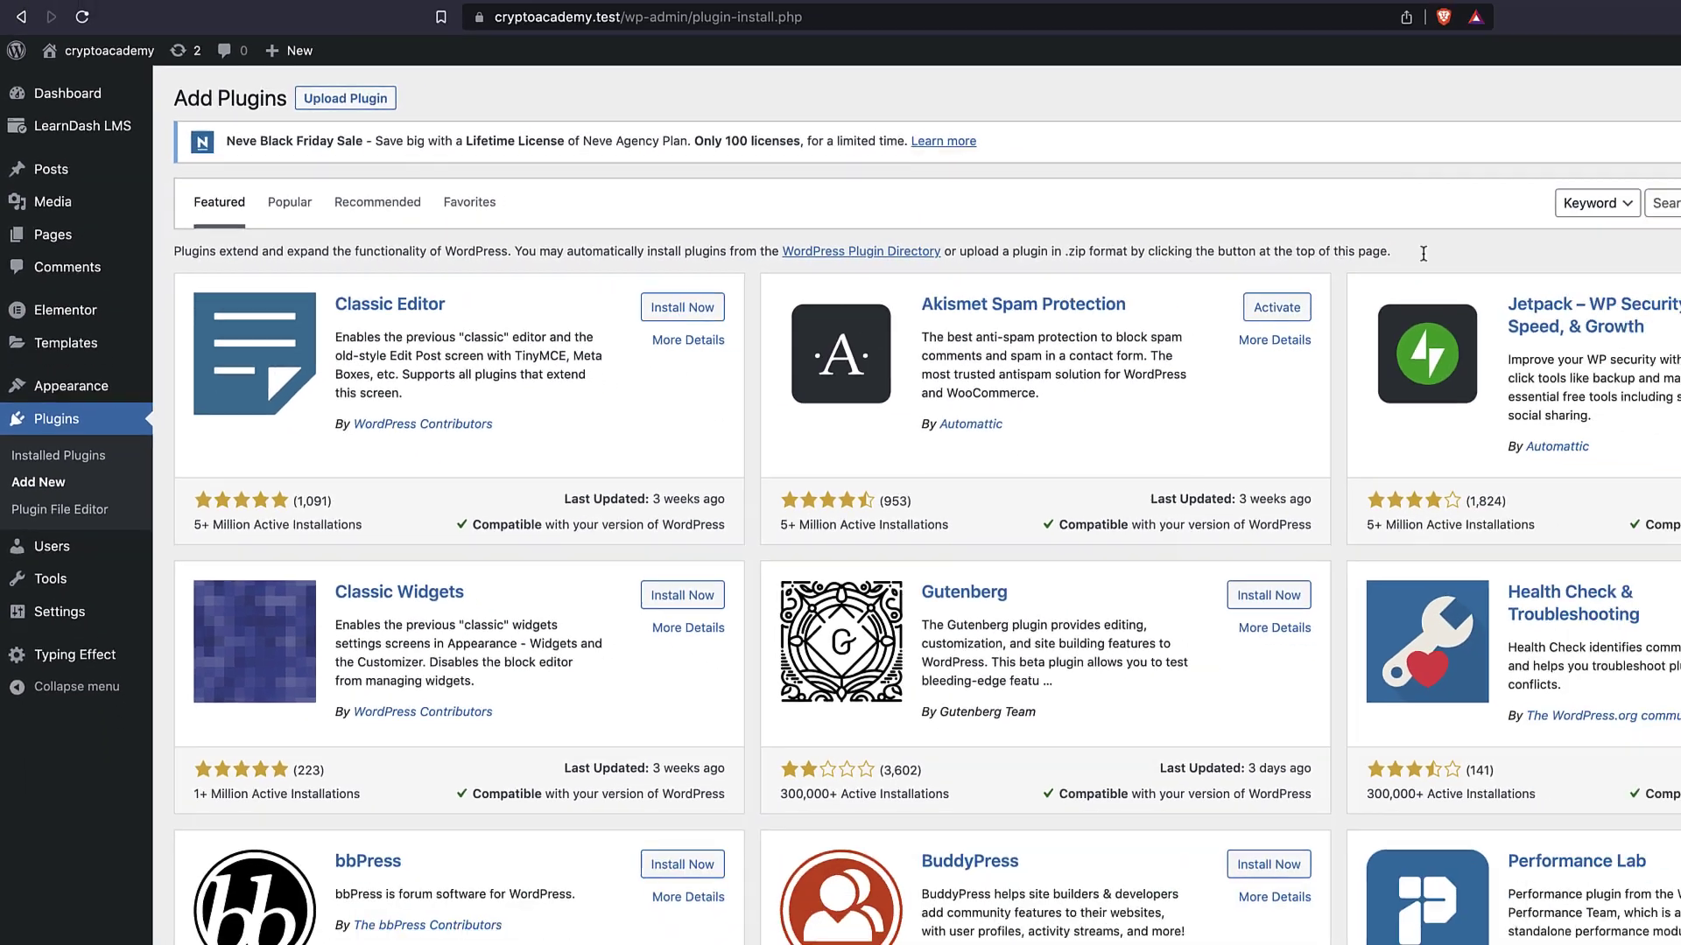
{"action": "left_click", "coordinate": [1479, 208]}
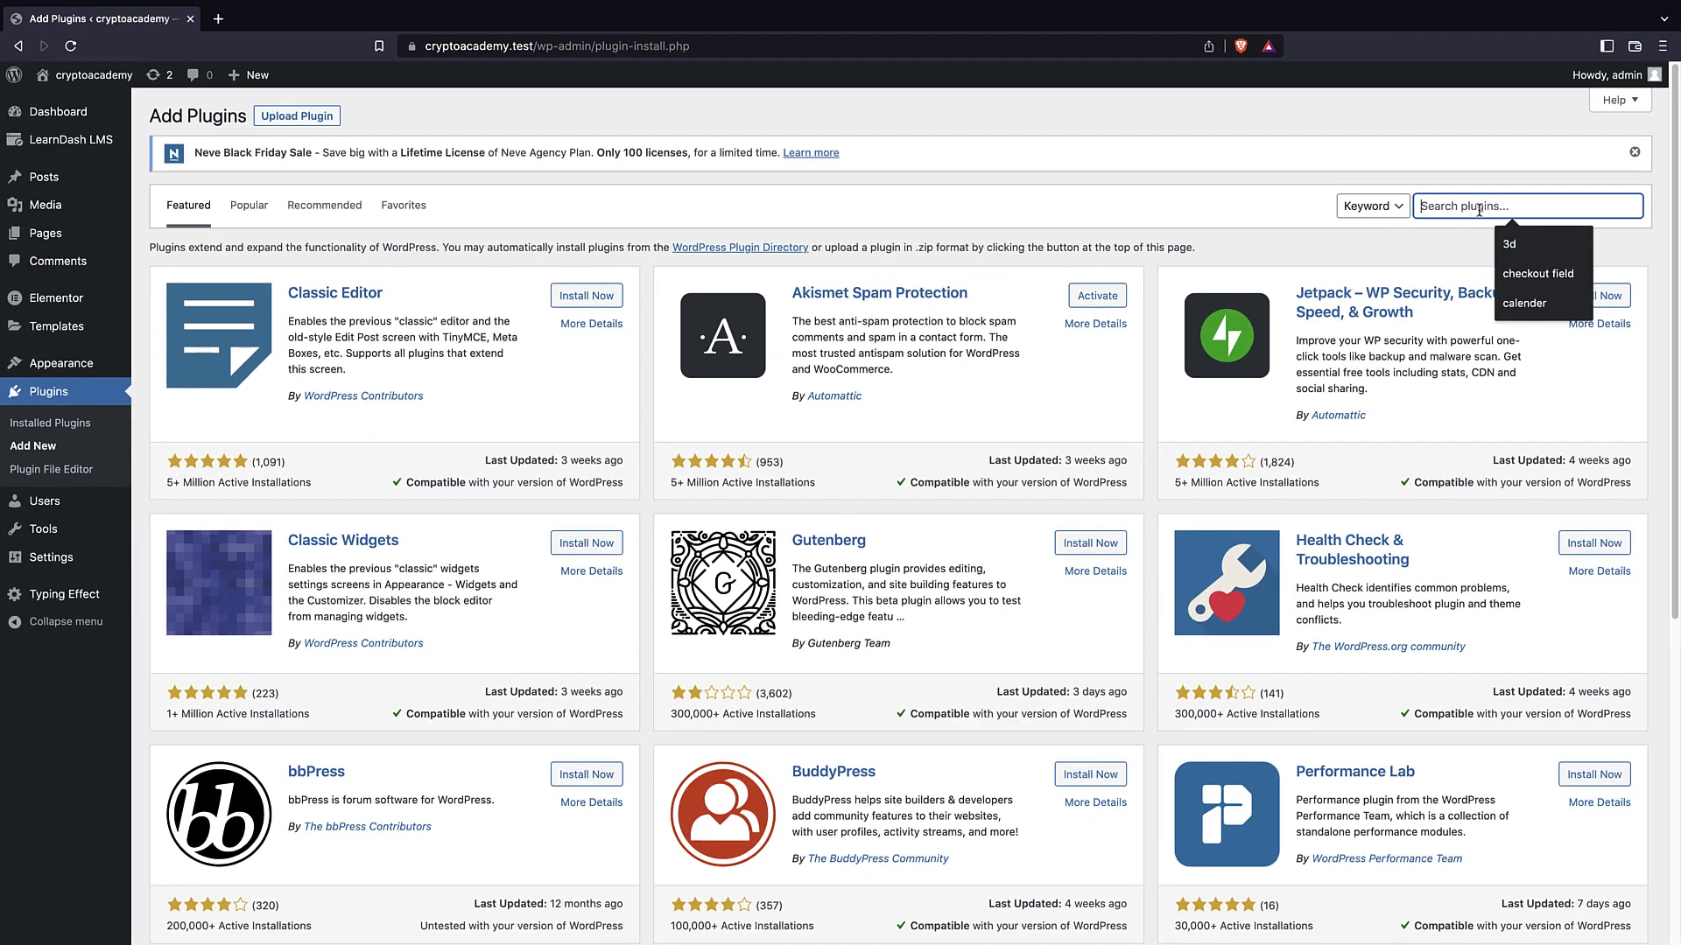
{"action": "type", "text": "event calender"}
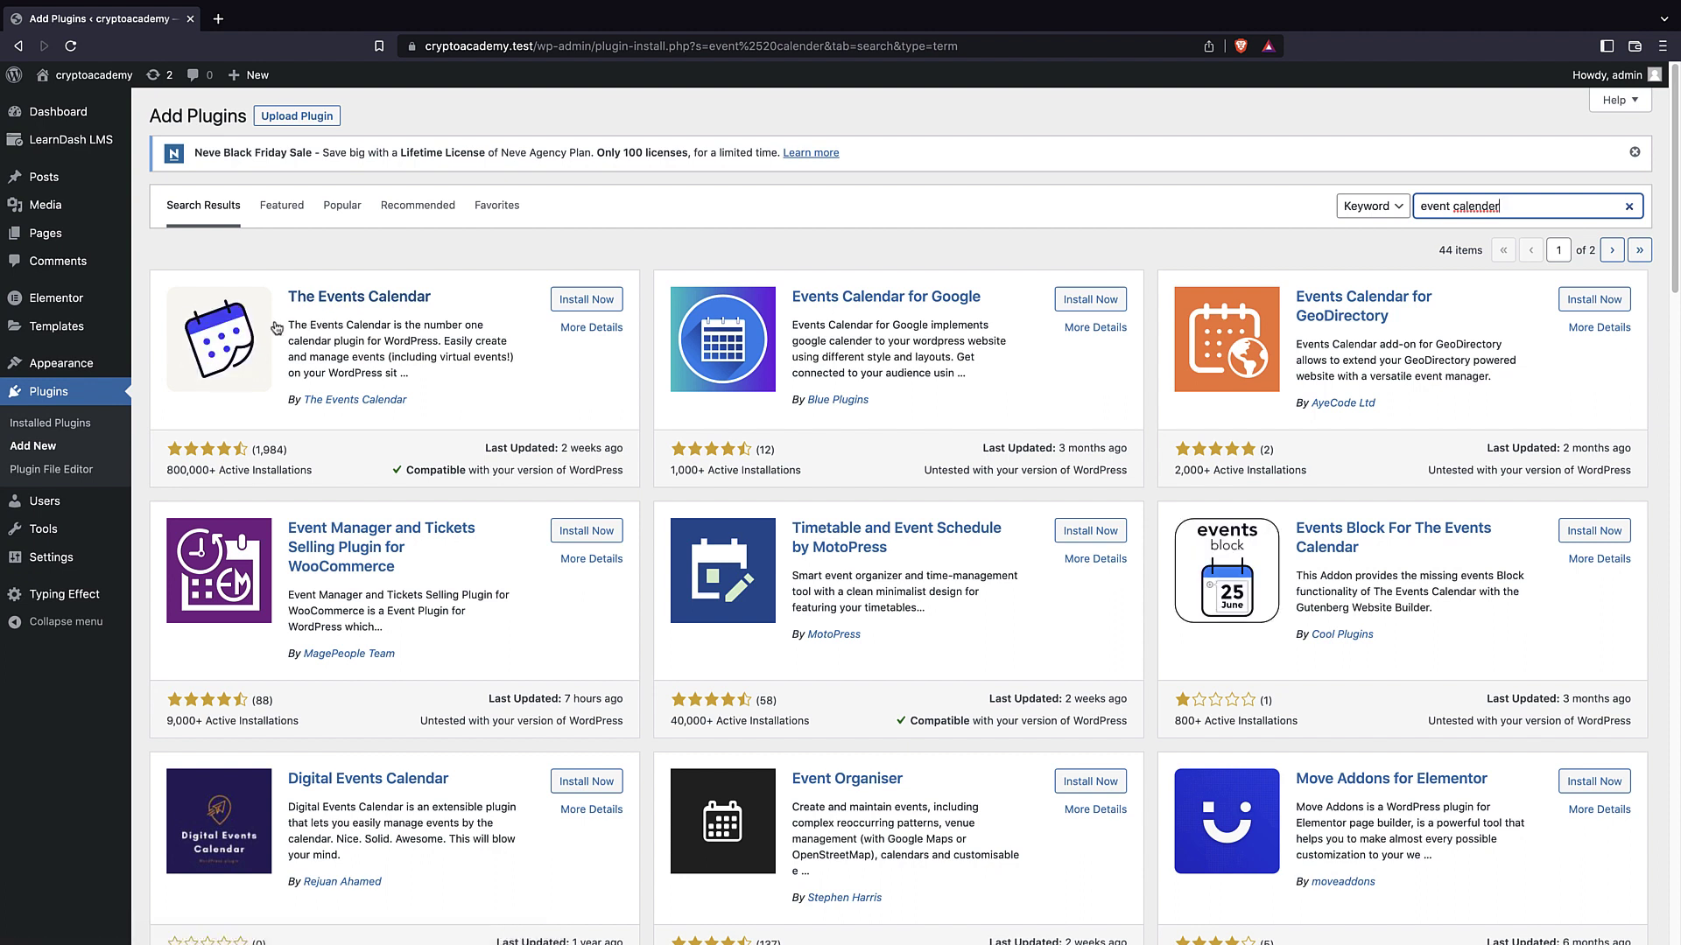
Install and activate The Events Calendar plugin, skipping its data-sharing opt-in.
{"action": "left_click", "coordinate": [587, 301]}
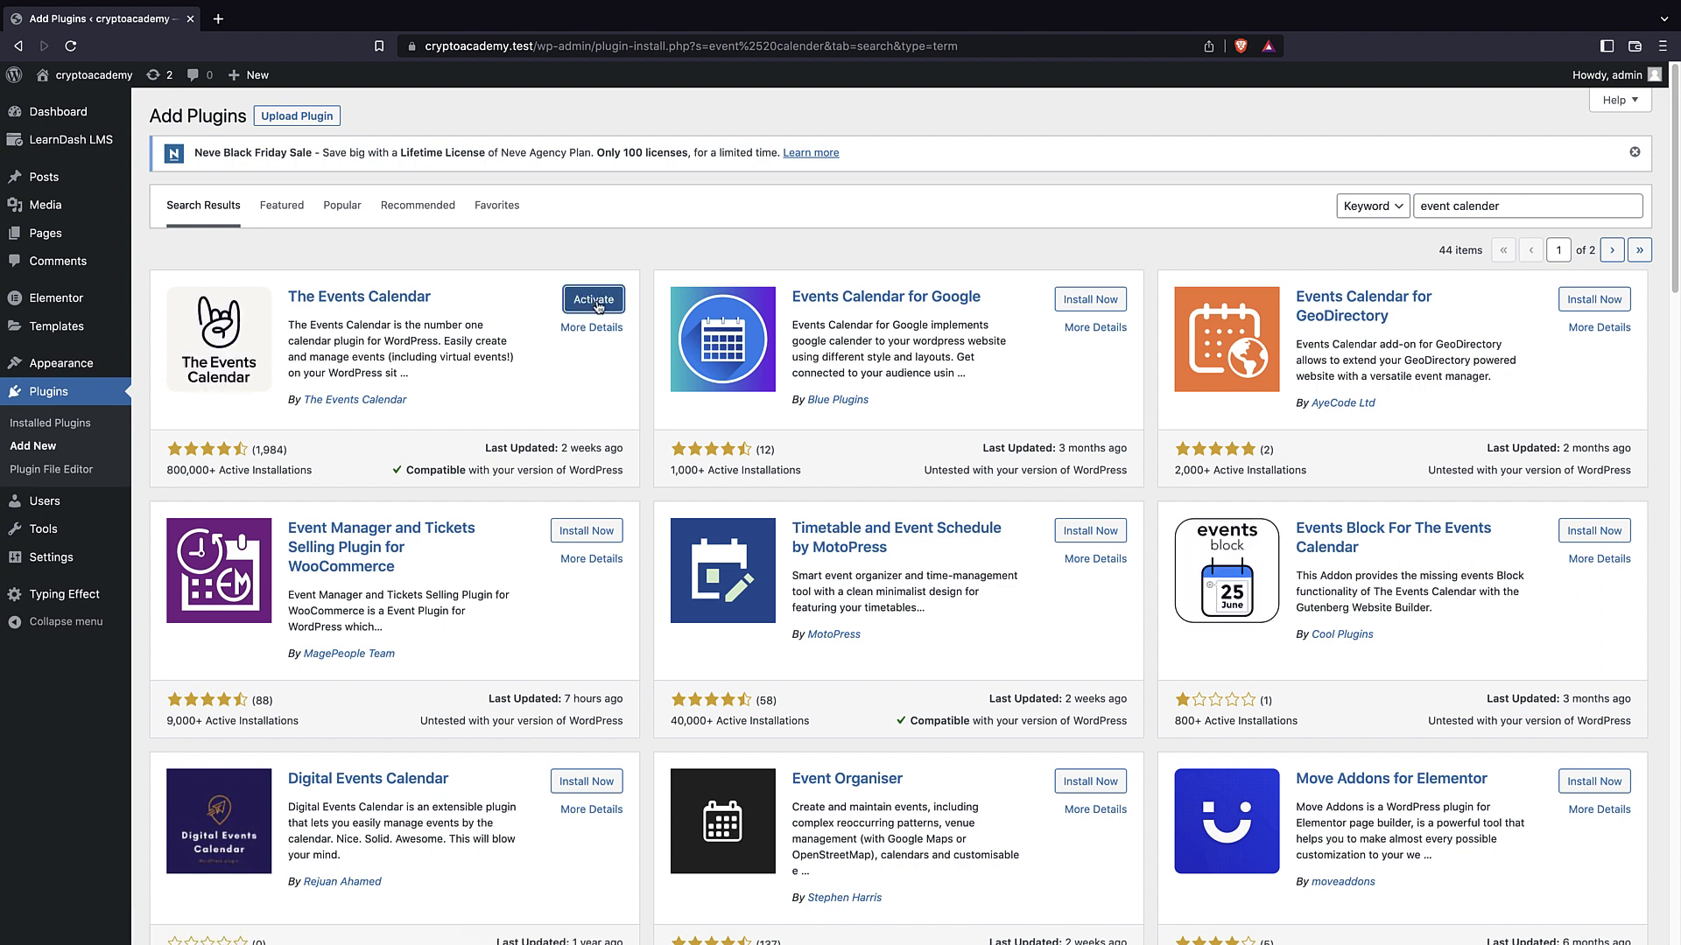
{"action": "left_click", "coordinate": [599, 303]}
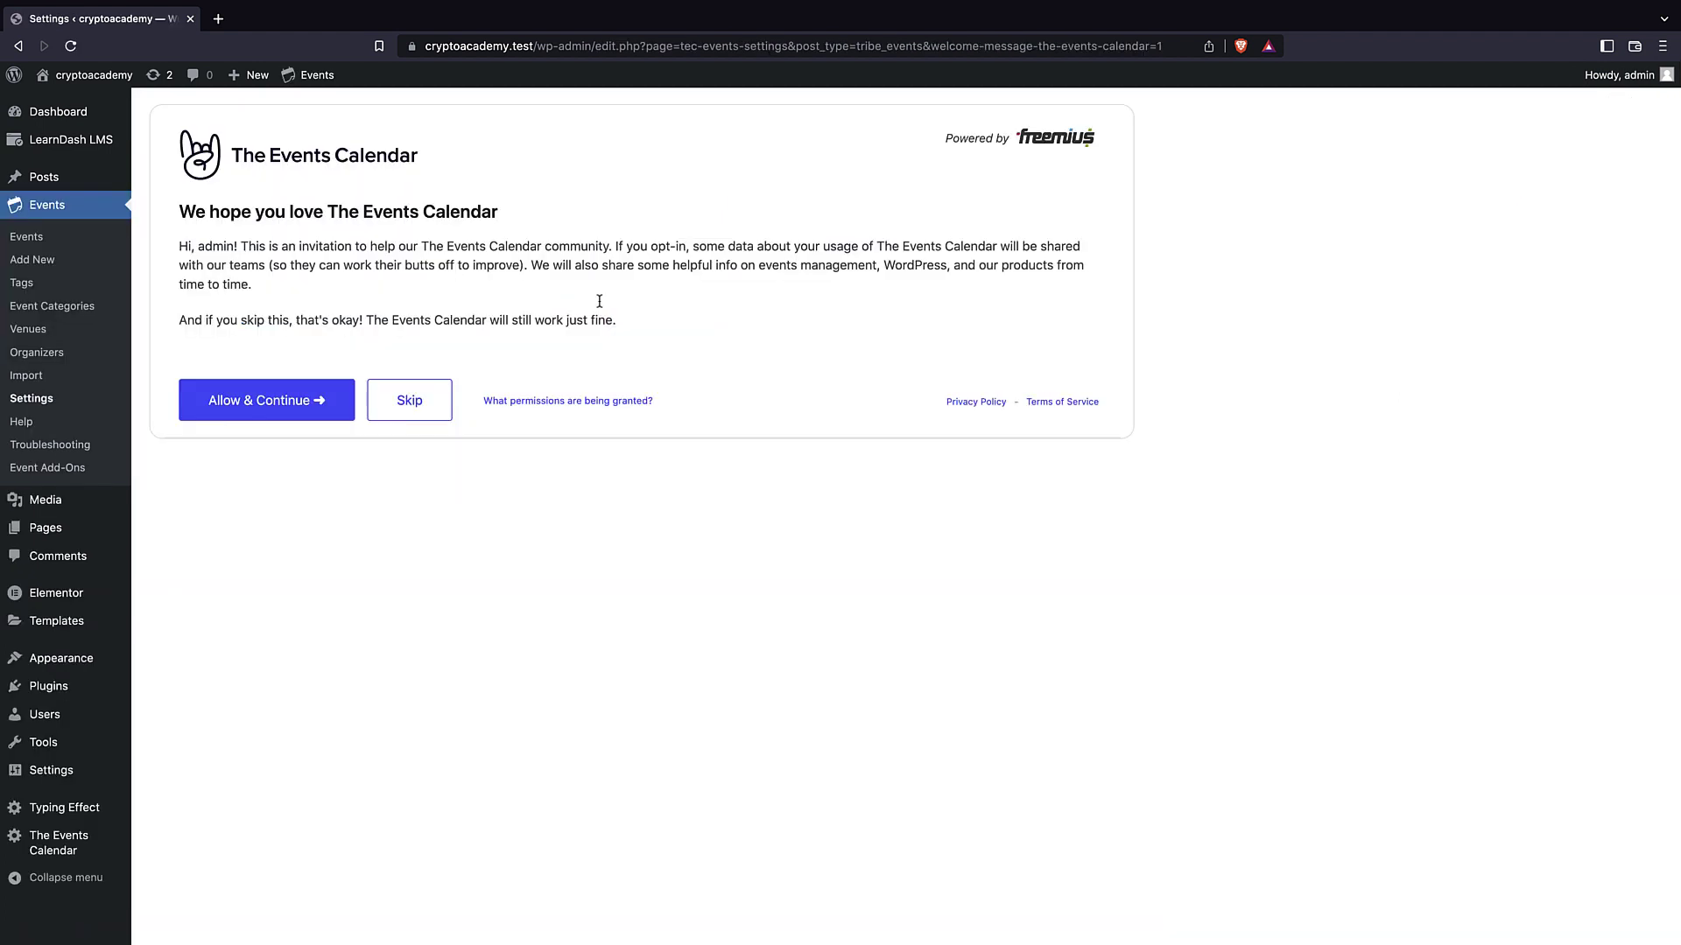
{"action": "left_click", "coordinate": [405, 400]}
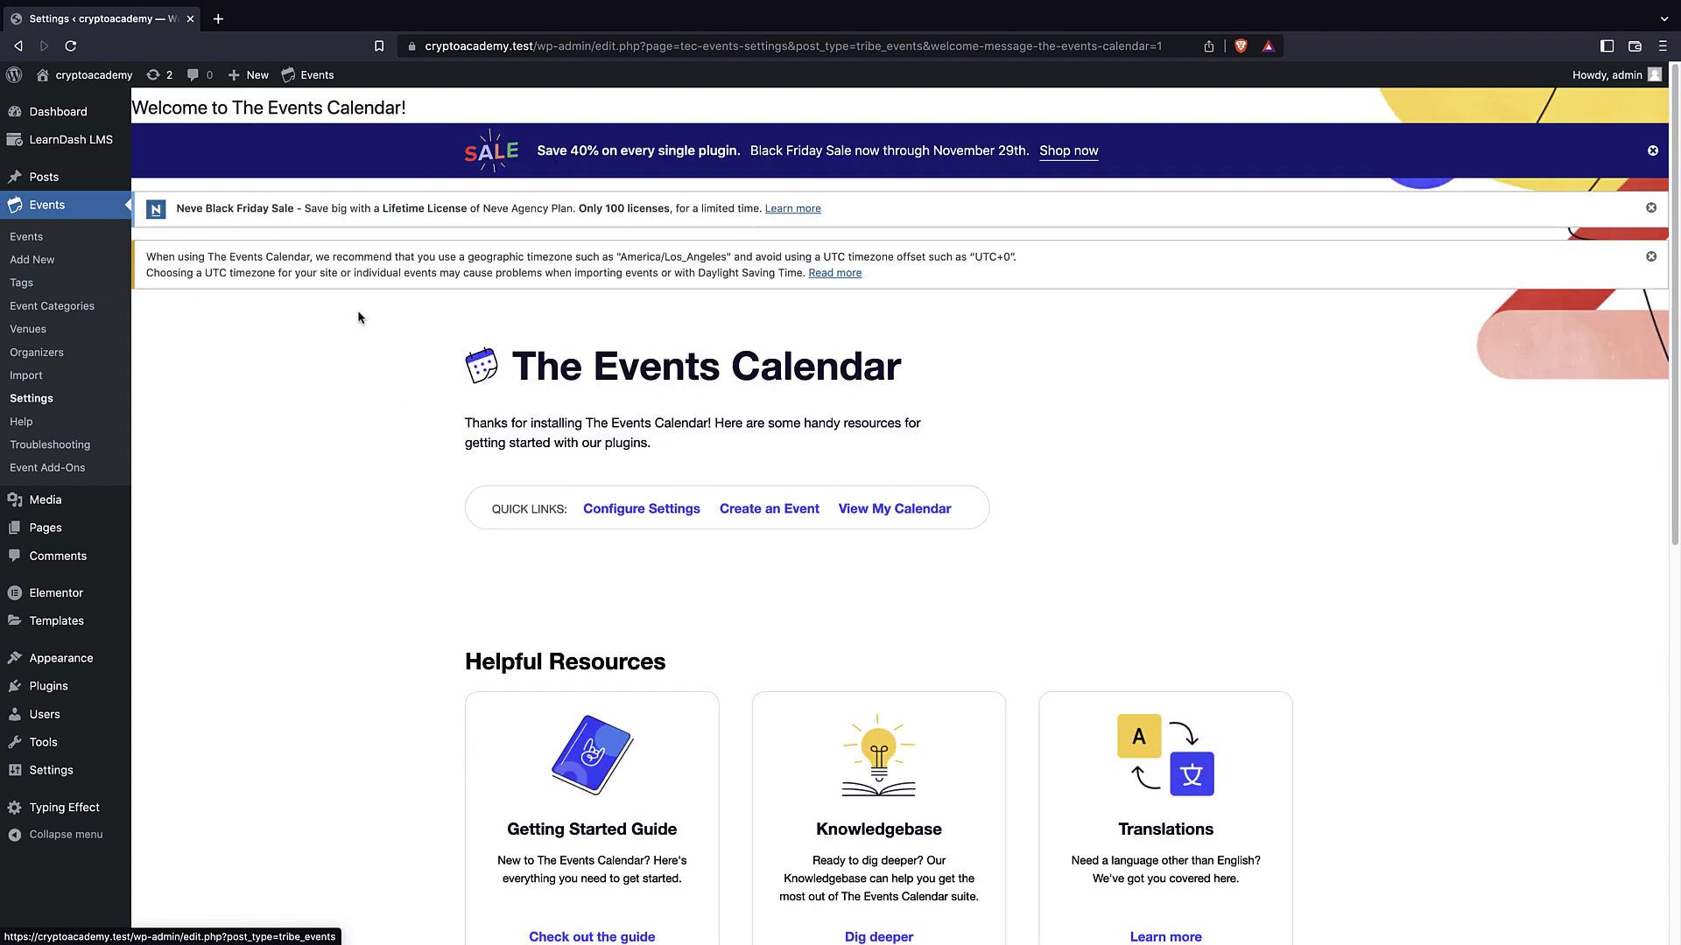
{"action": "scroll", "coordinate": [347, 294], "scroll_direction": "down", "scroll_amount": 8}
{"action": "scroll", "coordinate": [346, 294], "scroll_direction": "up", "scroll_amount": 10}
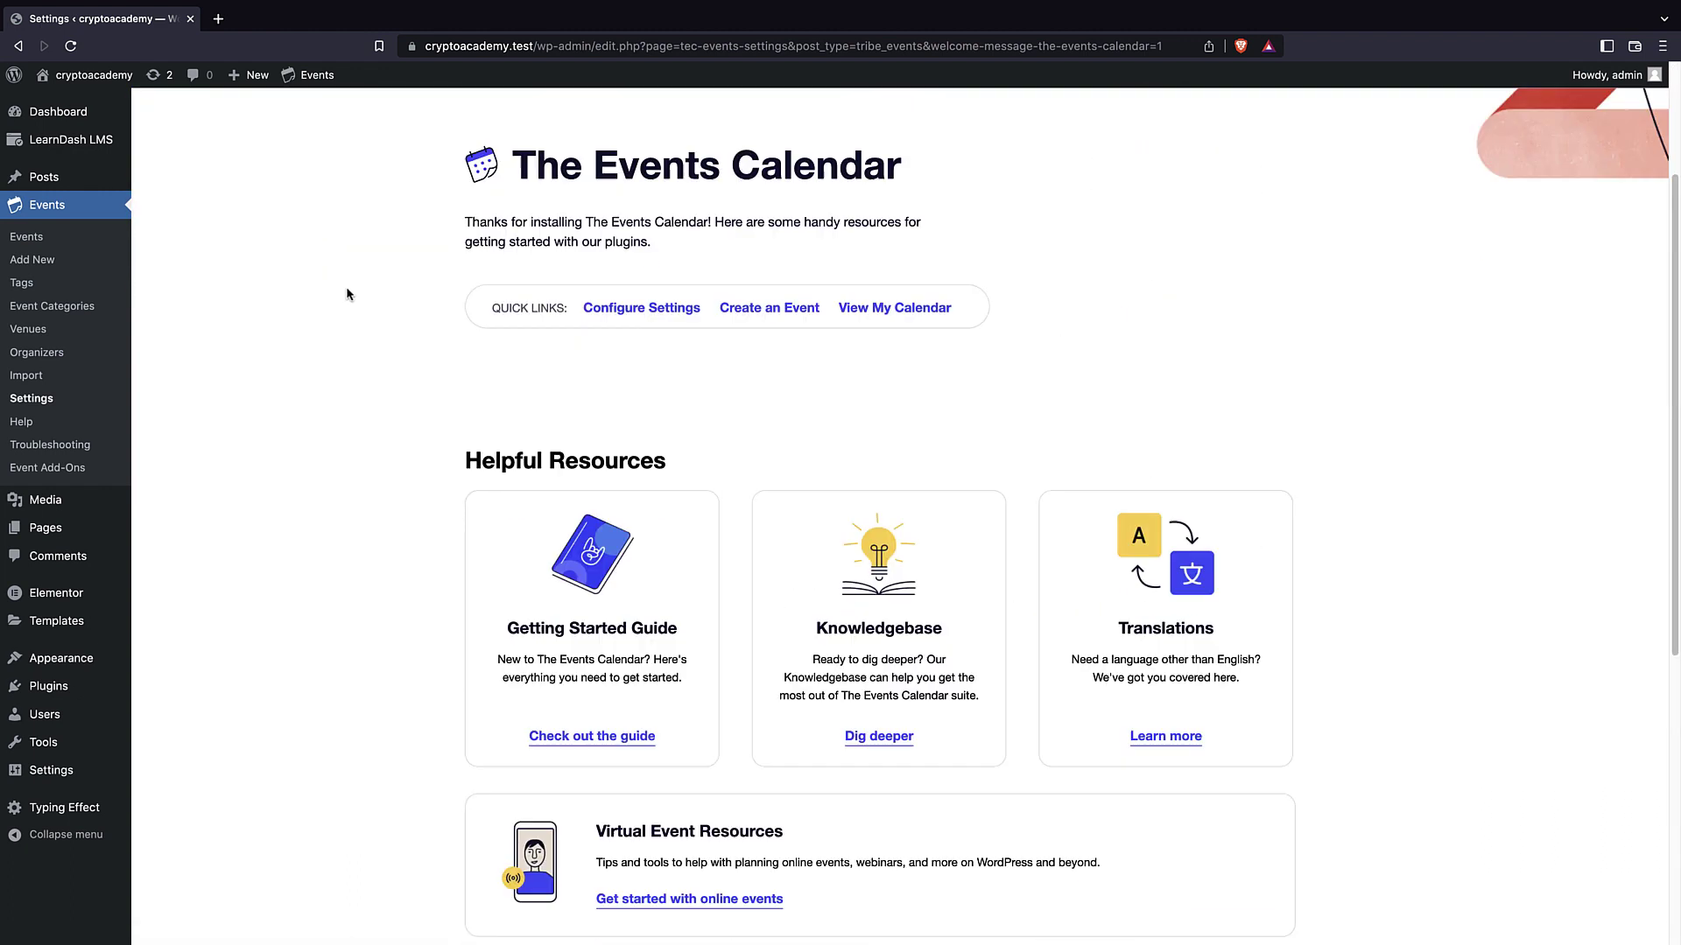
Add a new event with the title "The bitcoin meeting".
{"action": "left_click", "coordinate": [35, 238]}
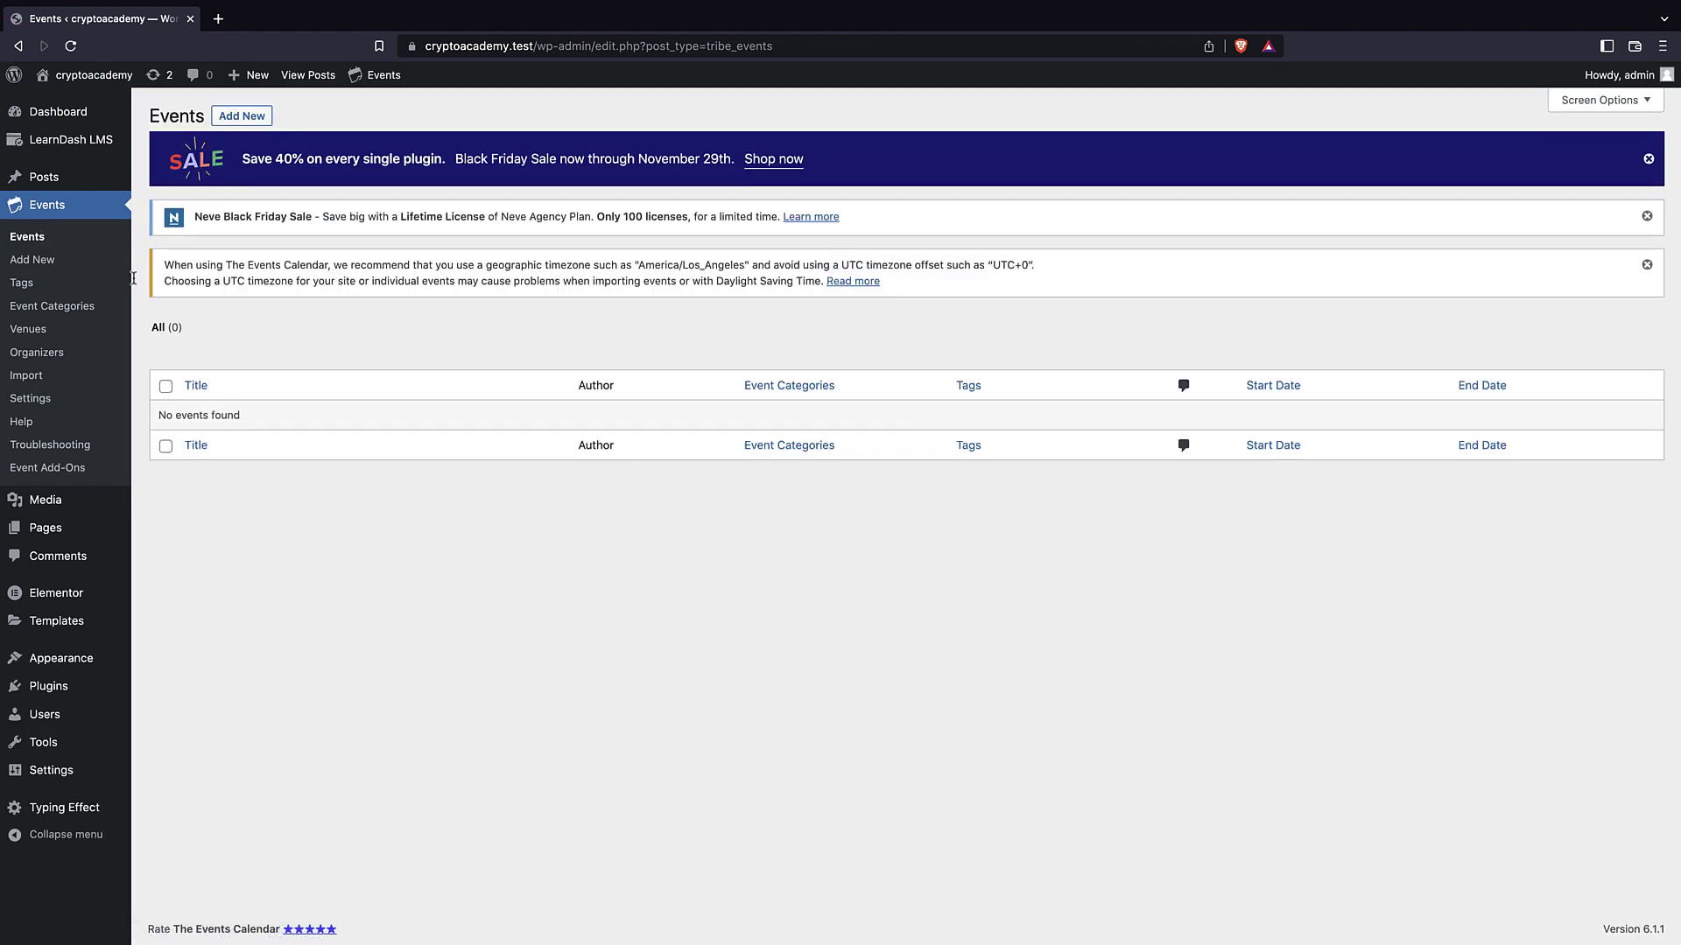
{"action": "left_click", "coordinate": [289, 355]}
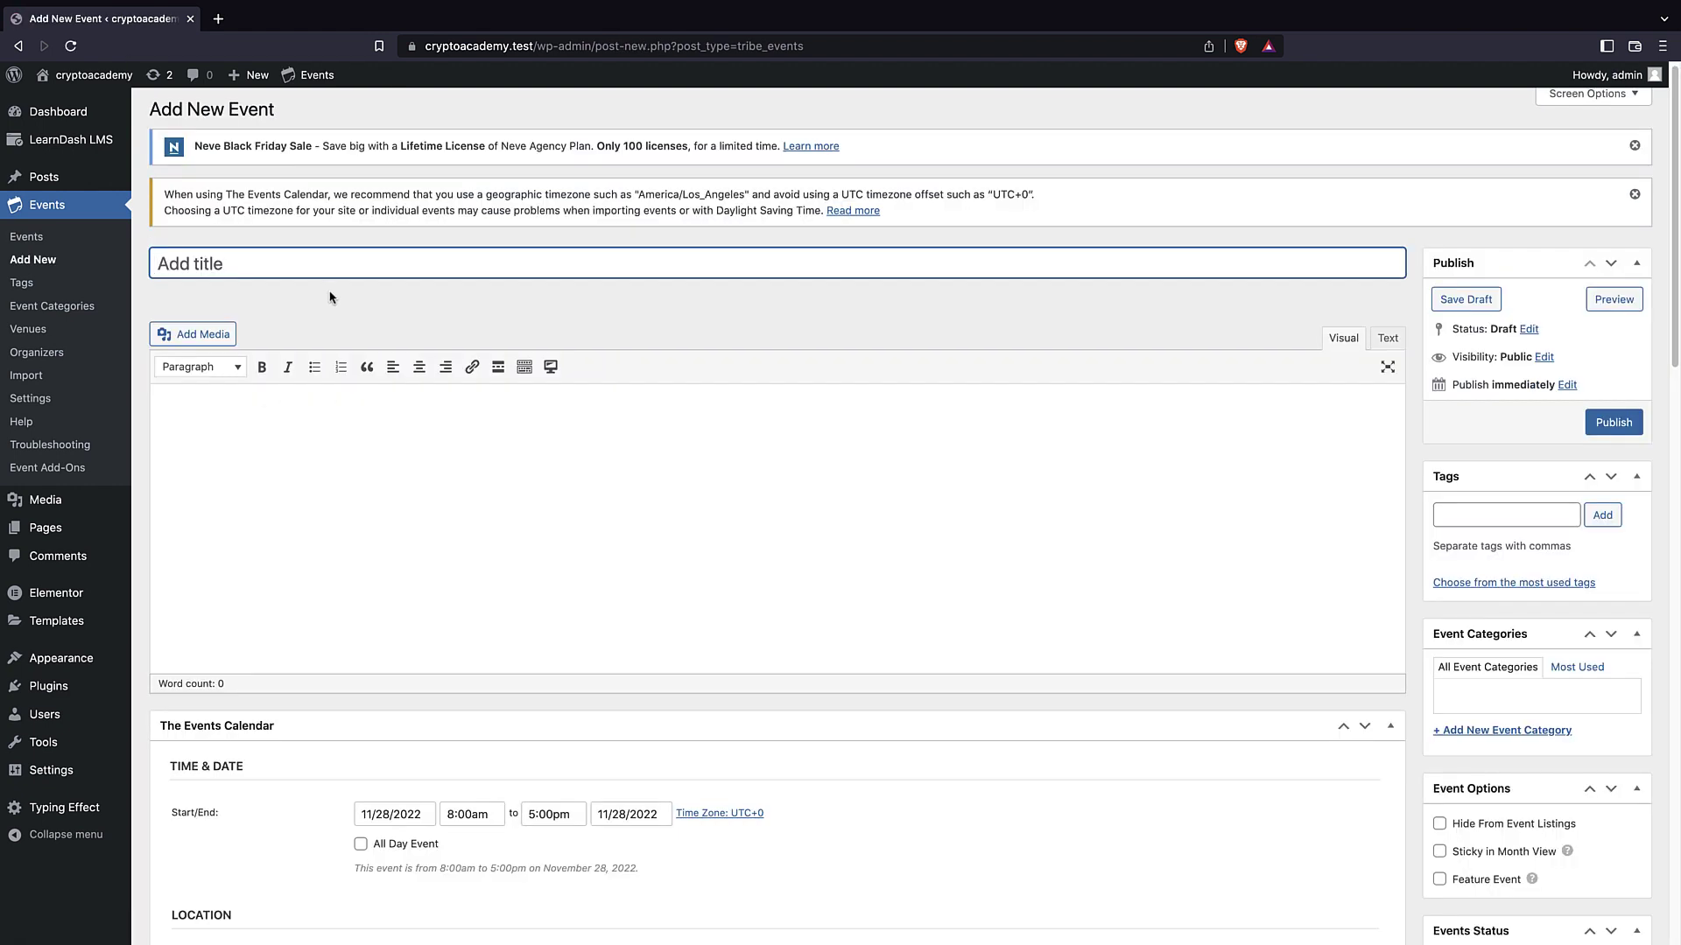
{"action": "scroll", "coordinate": [330, 298], "scroll_direction": "down", "scroll_amount": 3}
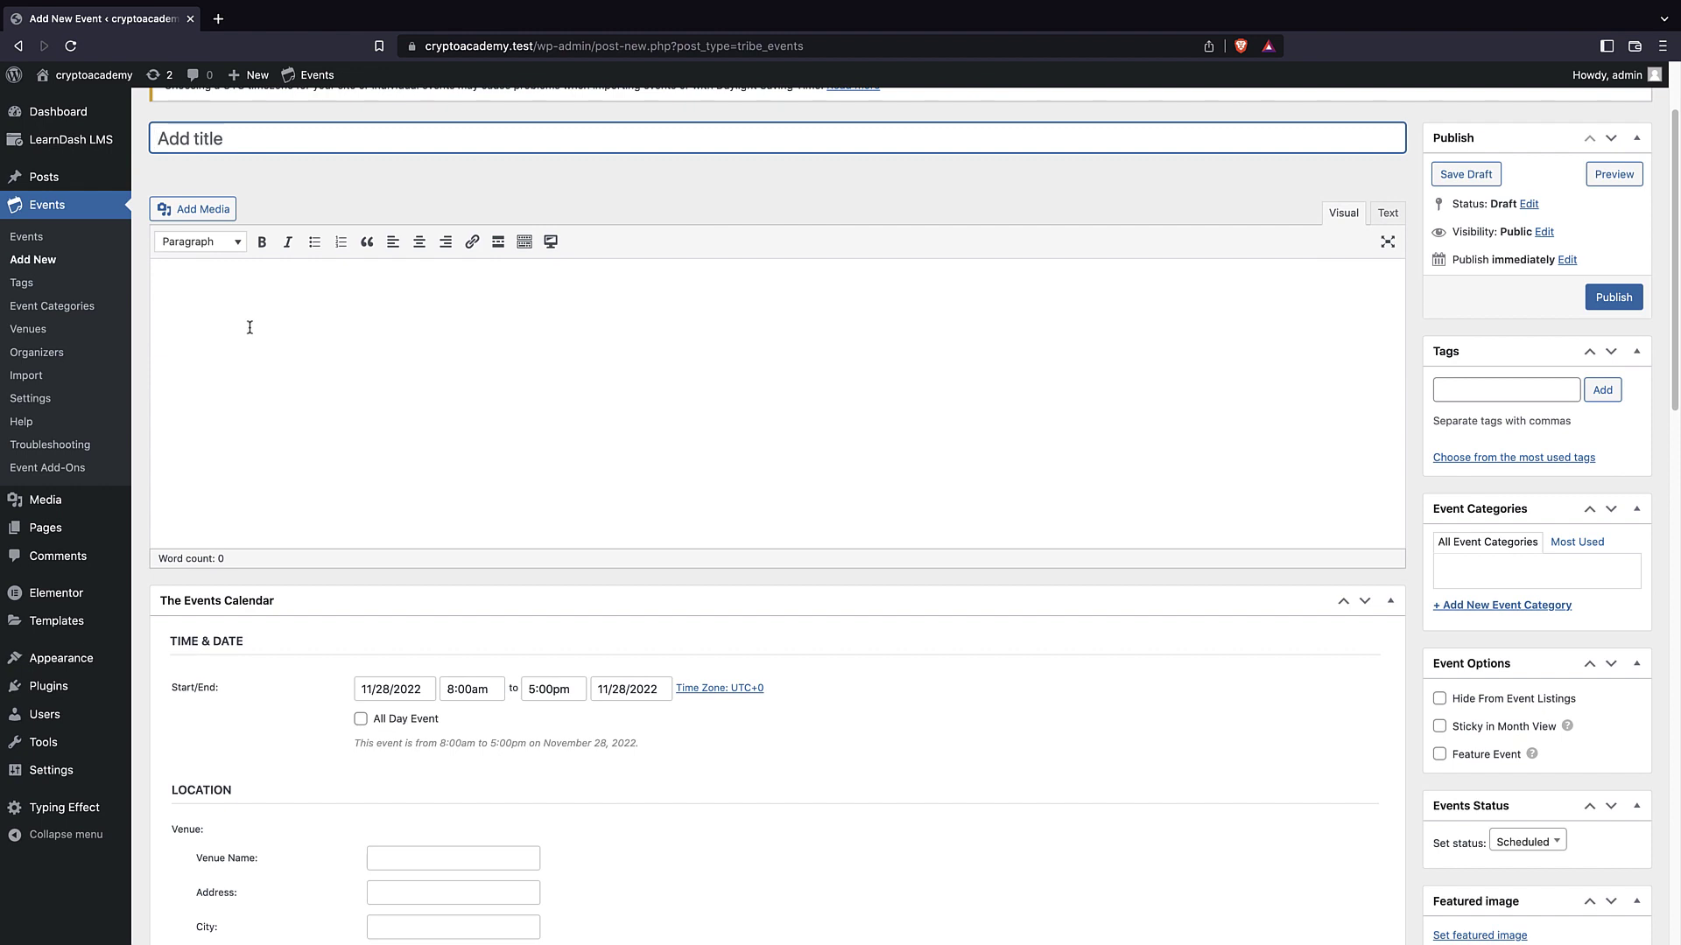
{"action": "scroll", "coordinate": [249, 328], "scroll_direction": "up", "scroll_amount": 3}
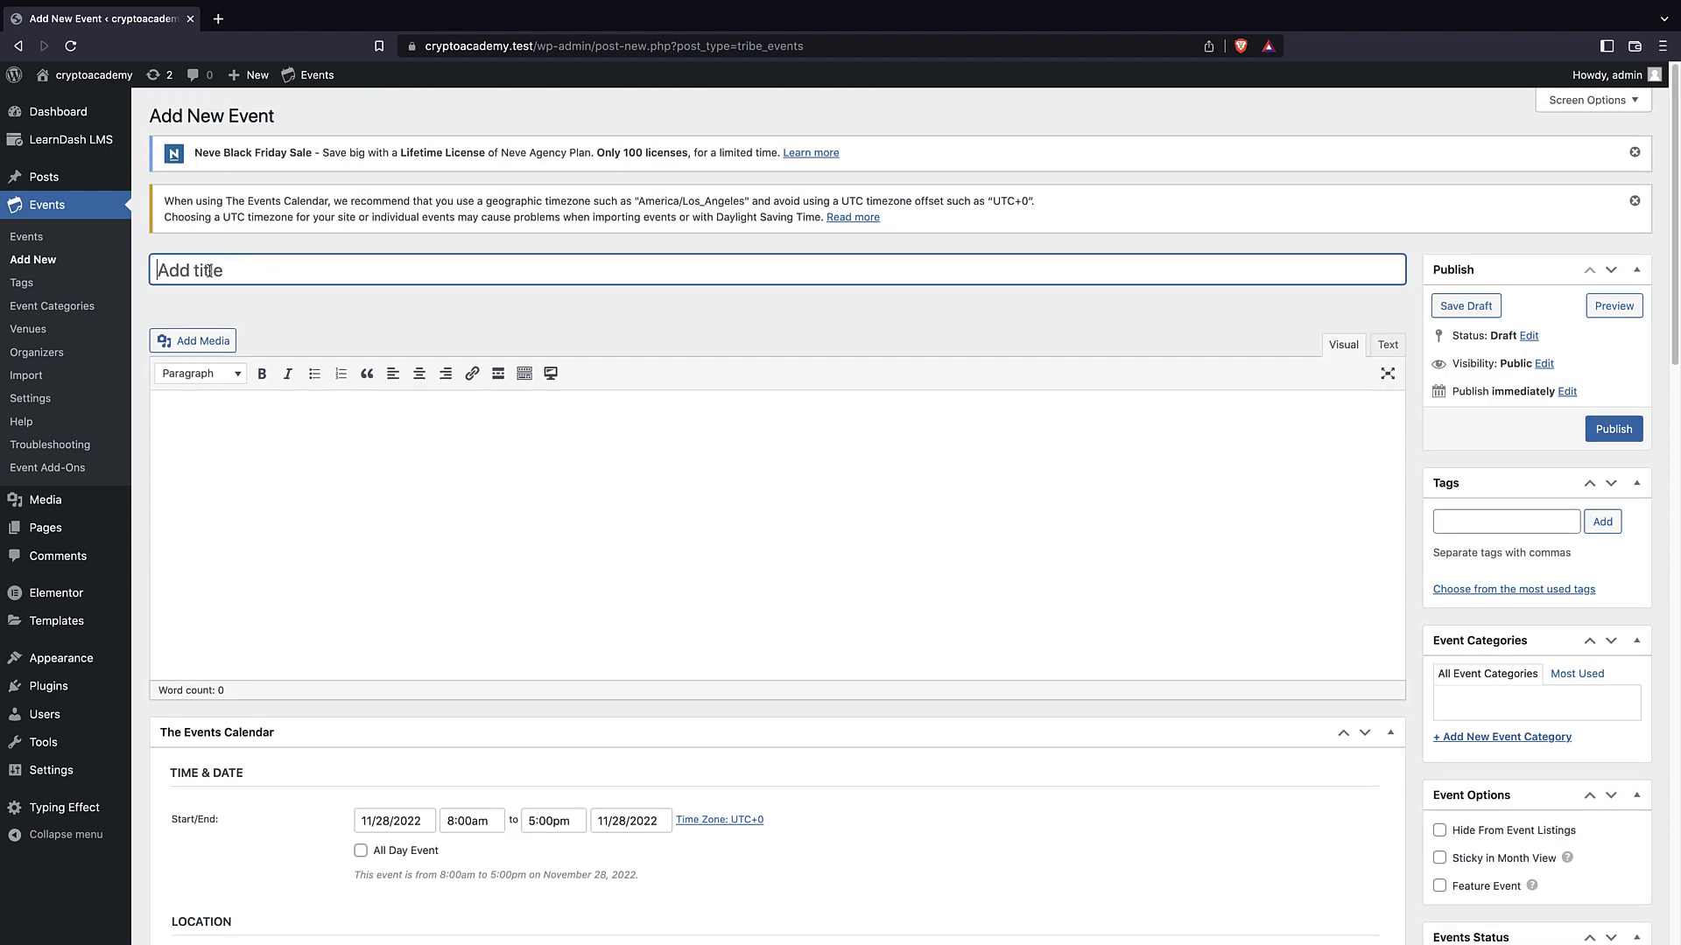
{"action": "type", "text": "the bitcoin meeting"}
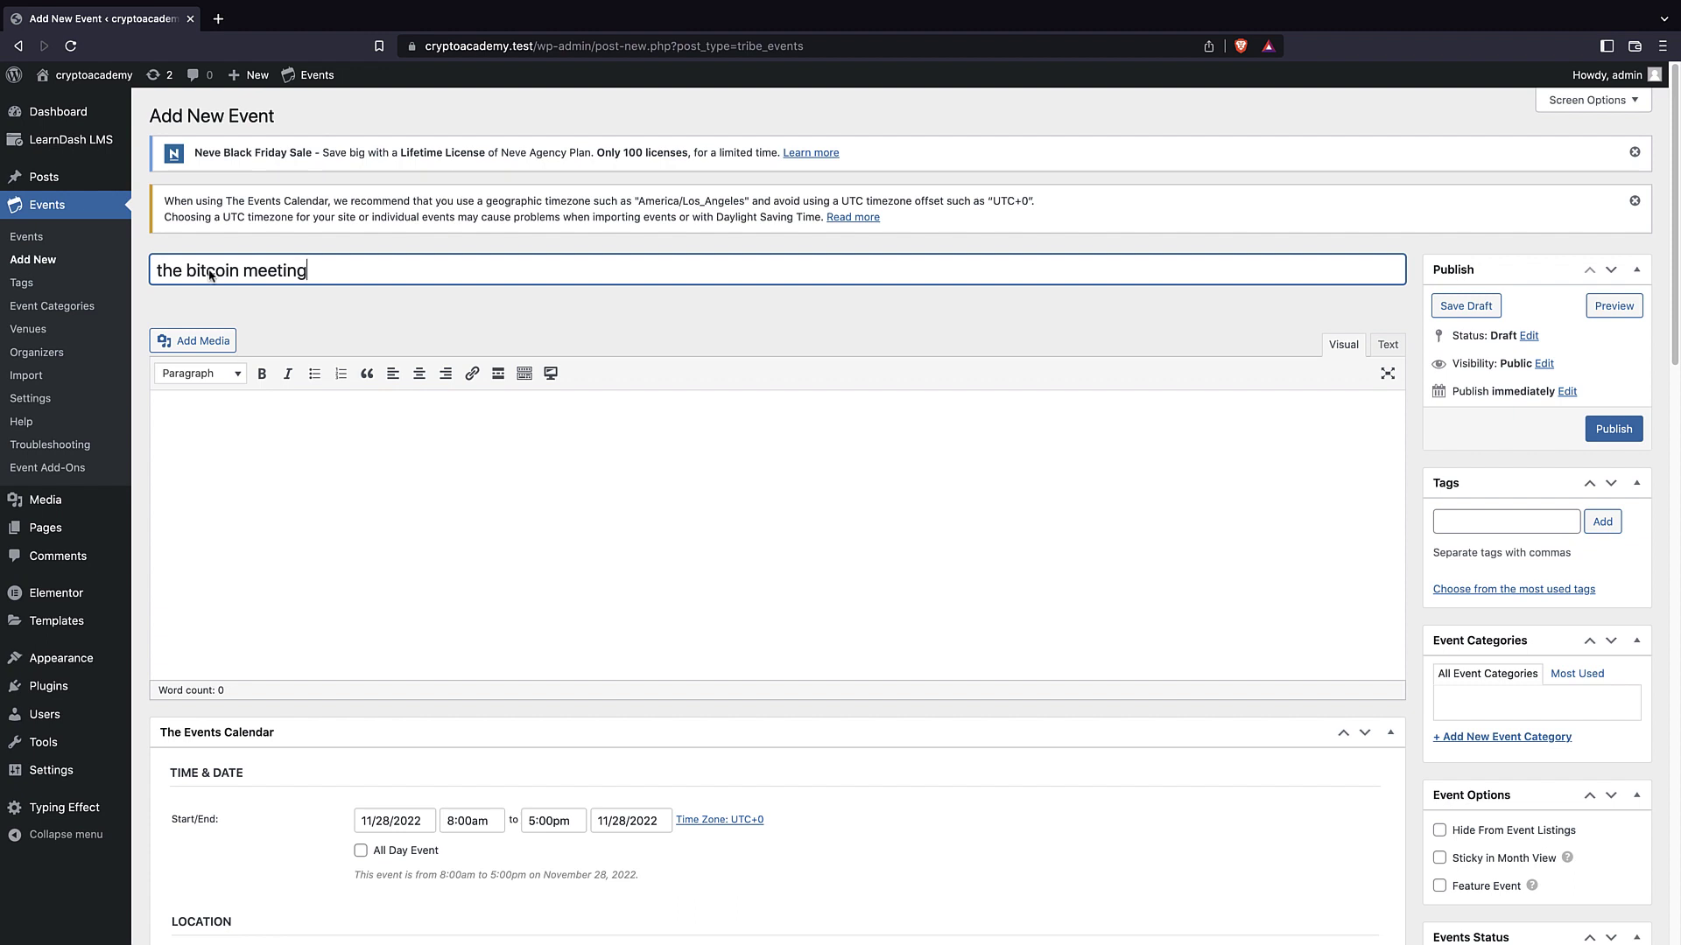
{"action": "left_click_drag", "start_coordinate": [162, 273], "coordinate": [158, 275]}
{"action": "type", "text": "T"}
{"action": "left_click", "coordinate": [261, 412]}
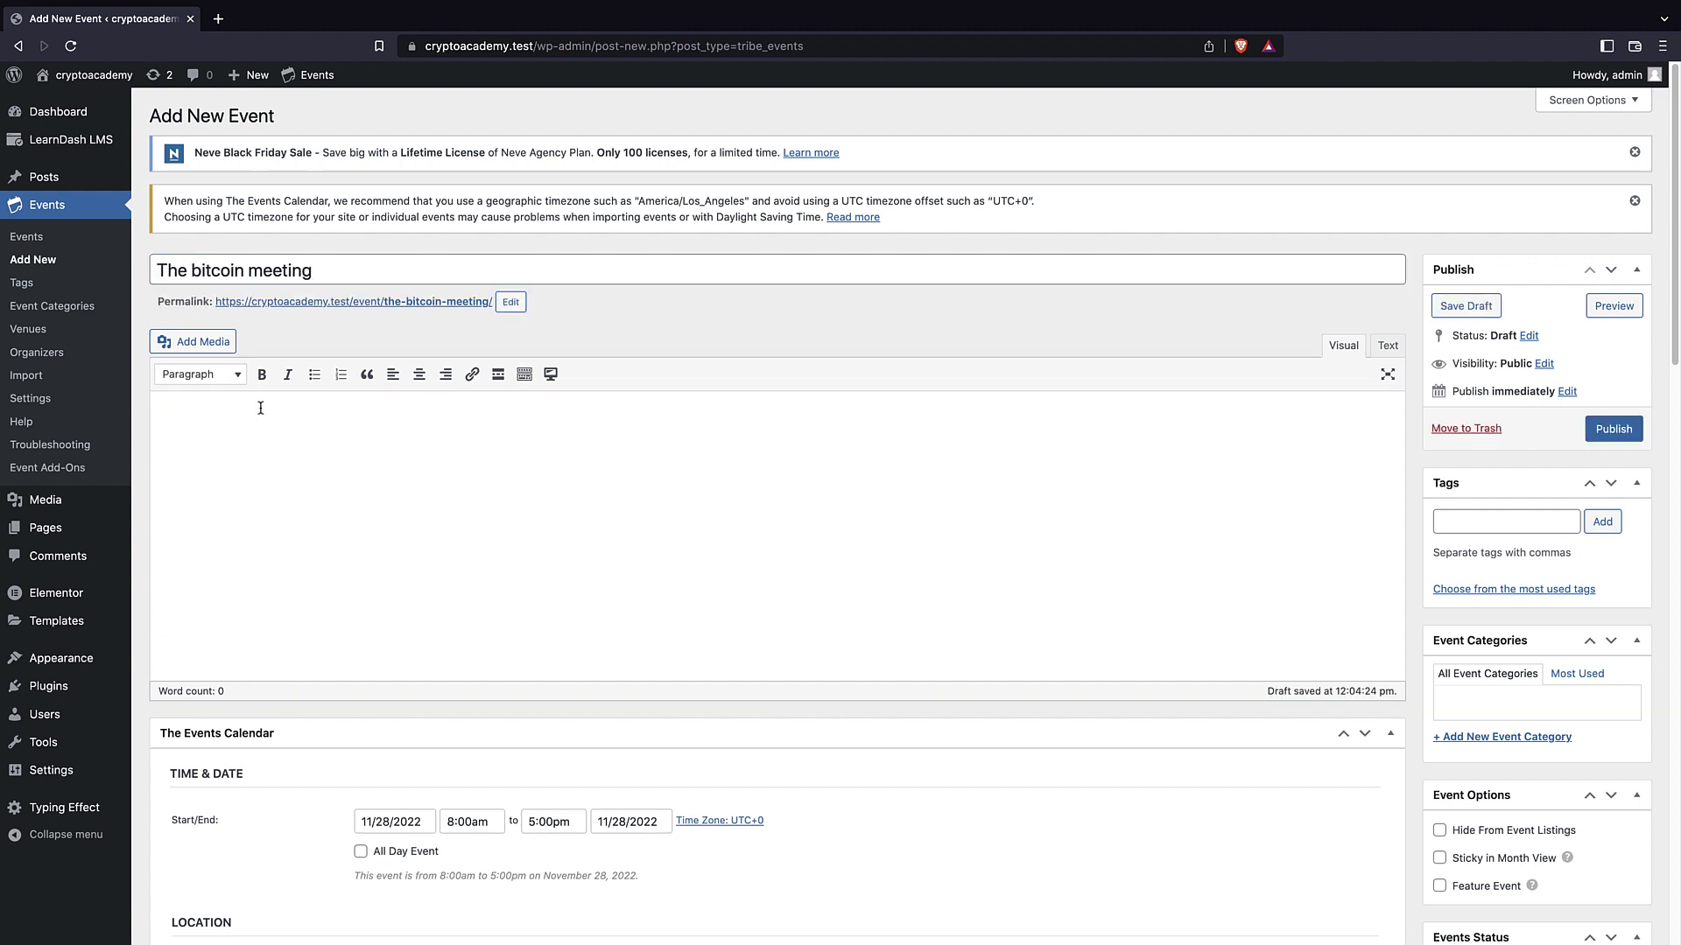
Fill the event description with the copied title text "The bitcoin meeting" repeated seven times.
{"action": "triple_click", "coordinate": [243, 270]}
{"action": "key", "text": "ctrl+c"}
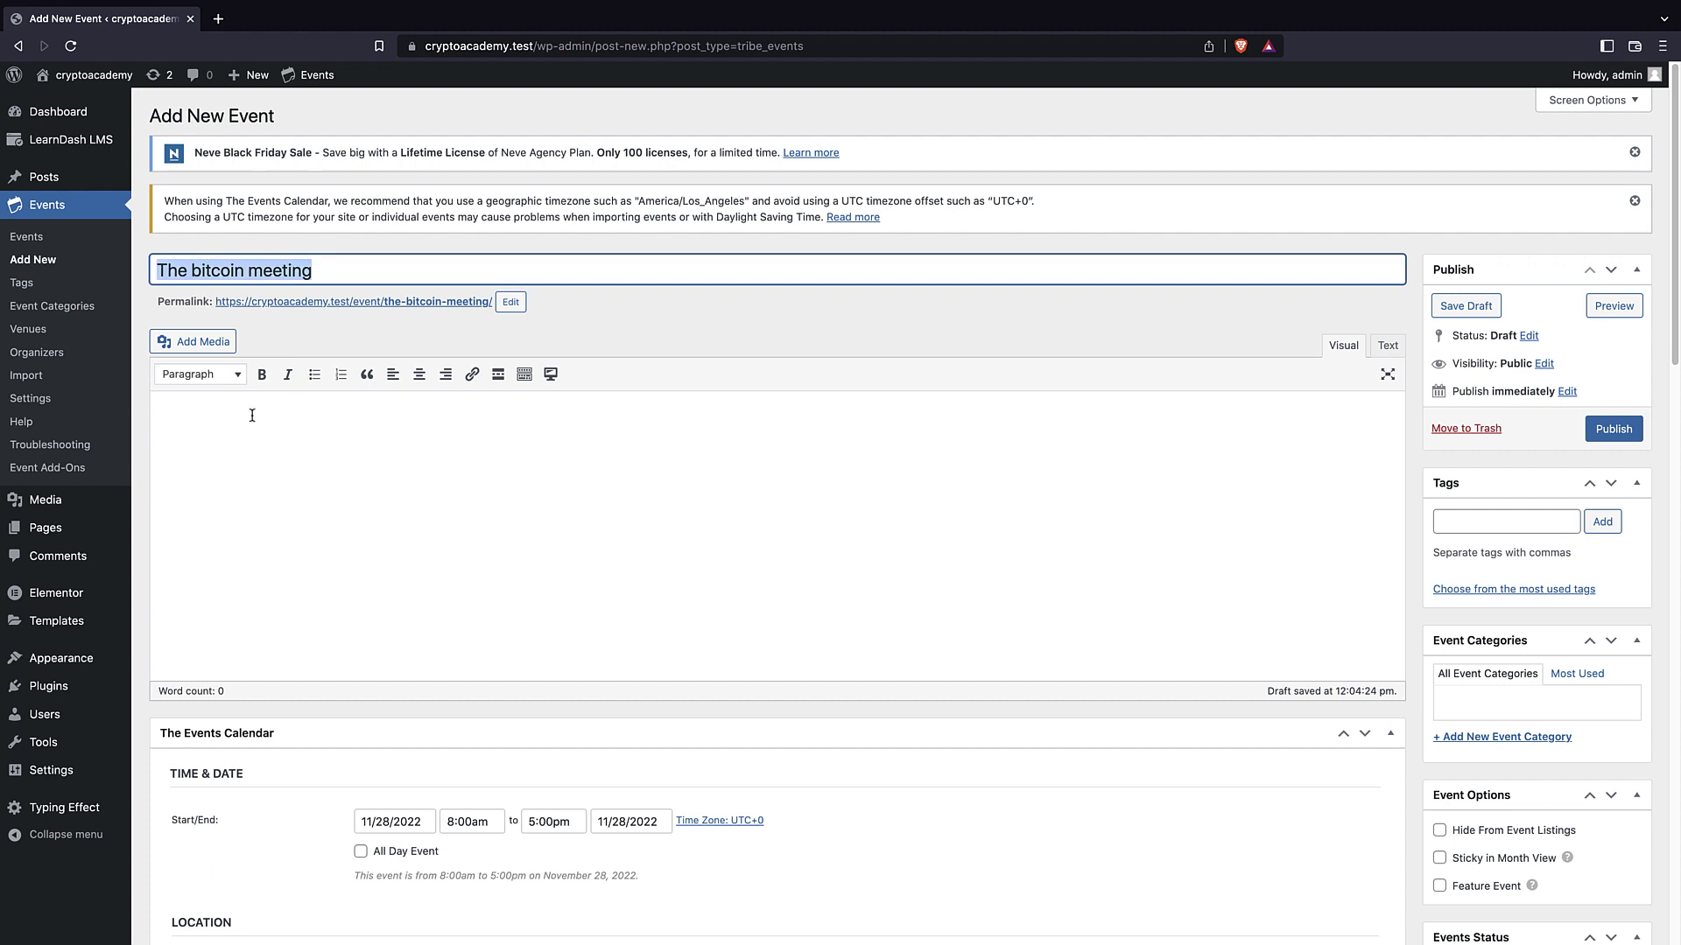
{"action": "left_click", "coordinate": [252, 415]}
{"action": "key", "text": "ctrl+v"}
{"action": "key", "text": "ctrl+v"}
{"action": "key", "text": "ctrl+v"}
{"action": "key", "text": "ctrl+v"}
{"action": "key", "text": "ctrl+v"}
{"action": "key", "text": "ctrl+v"}
{"action": "key", "text": "ctrl+v"}
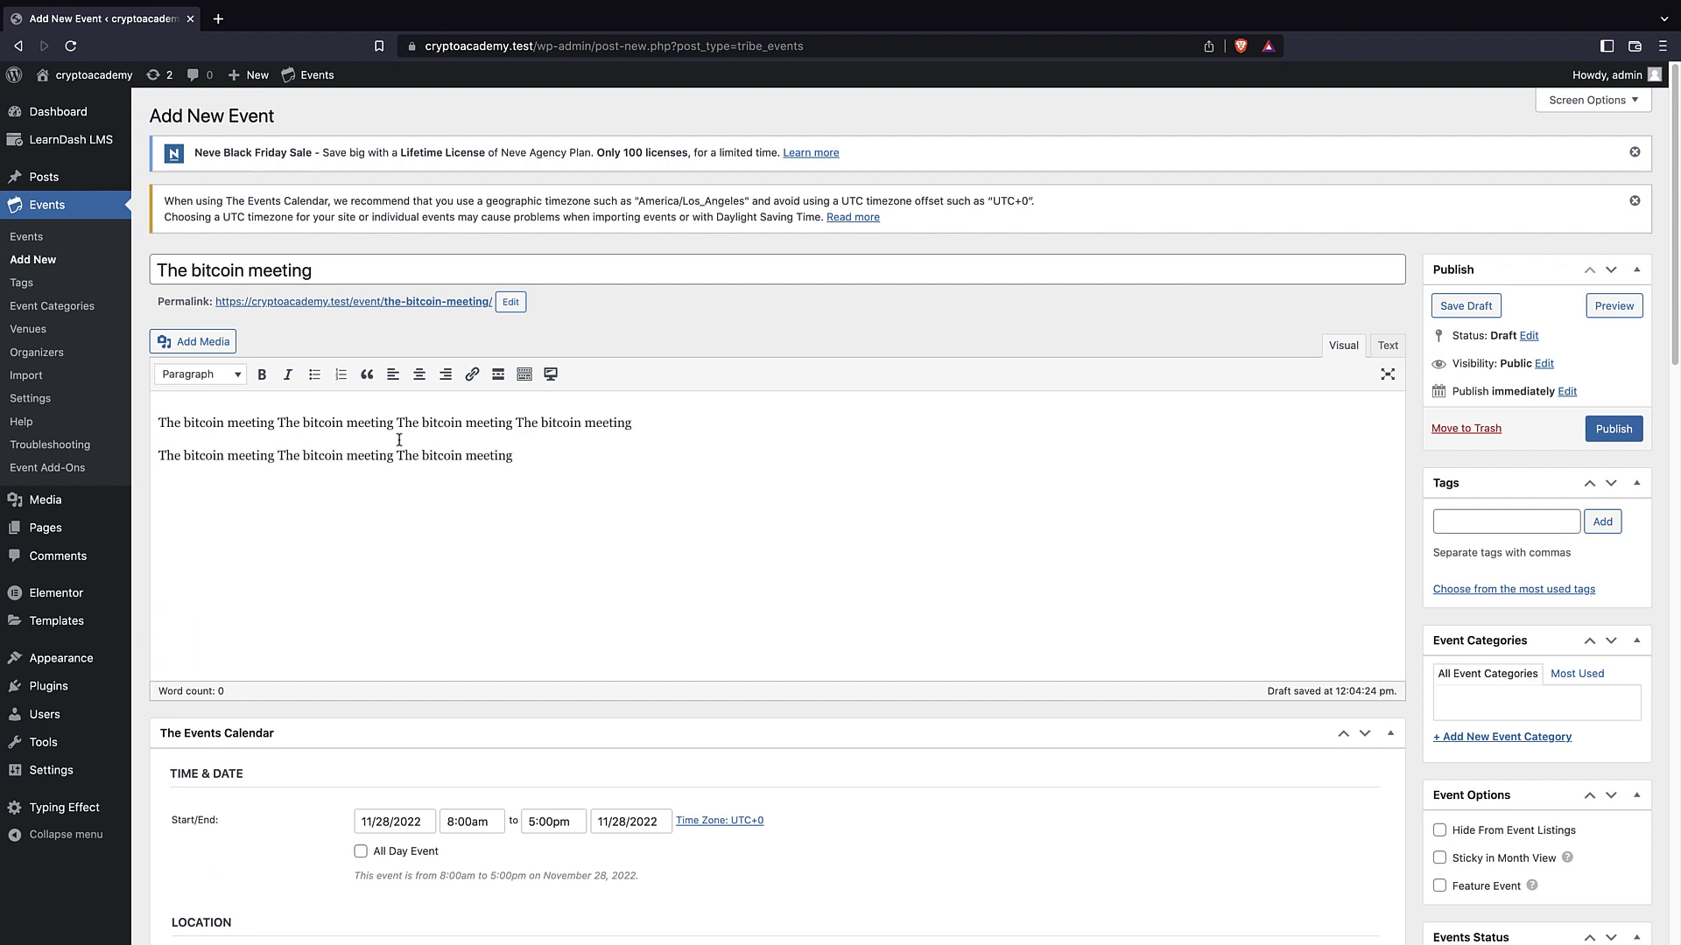
Switch the event to an all-day event and back to timed hours.
{"action": "scroll", "coordinate": [508, 420], "scroll_direction": "down", "scroll_amount": 3}
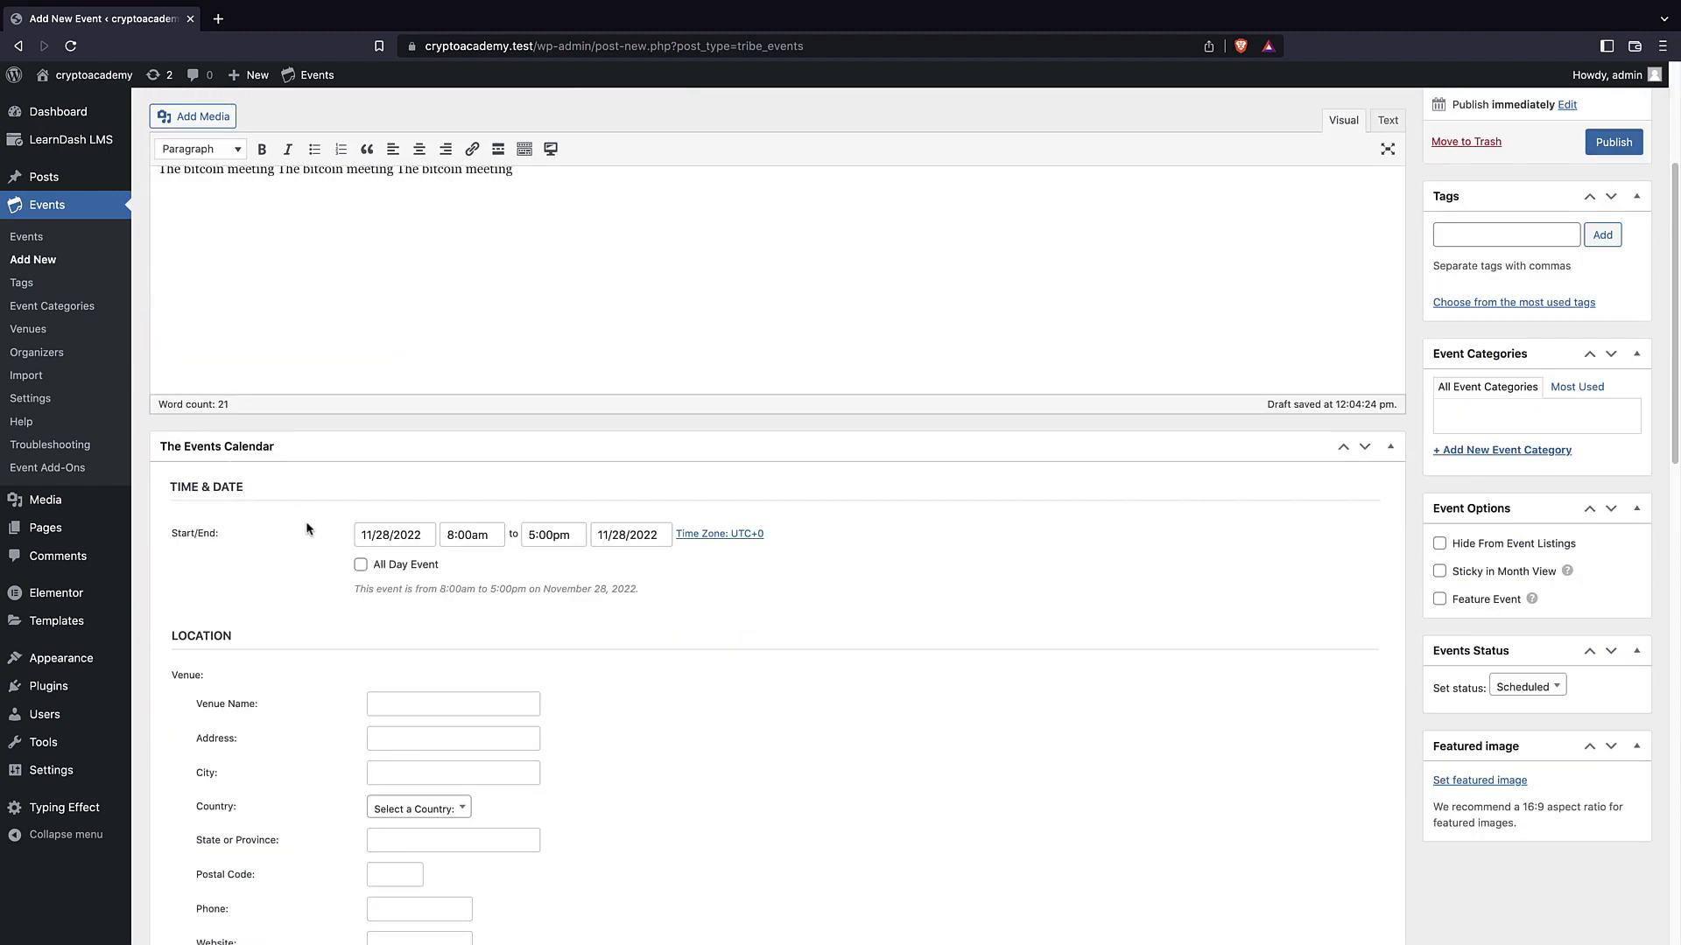
{"action": "left_click", "coordinate": [360, 566]}
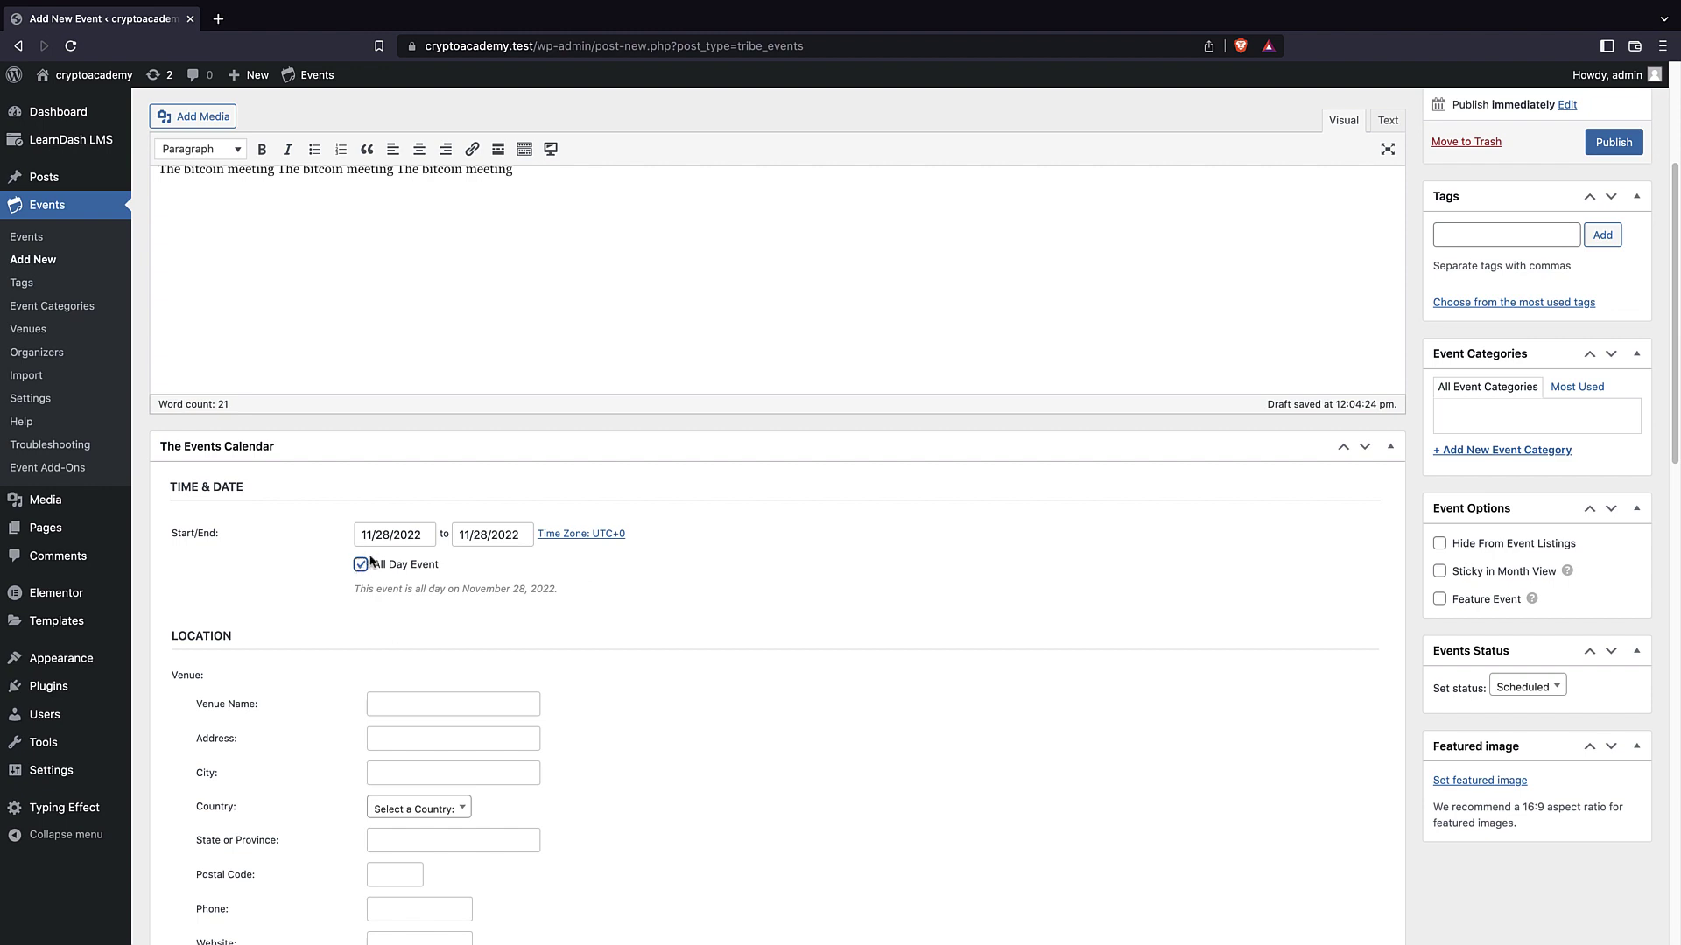
{"action": "left_click", "coordinate": [361, 565]}
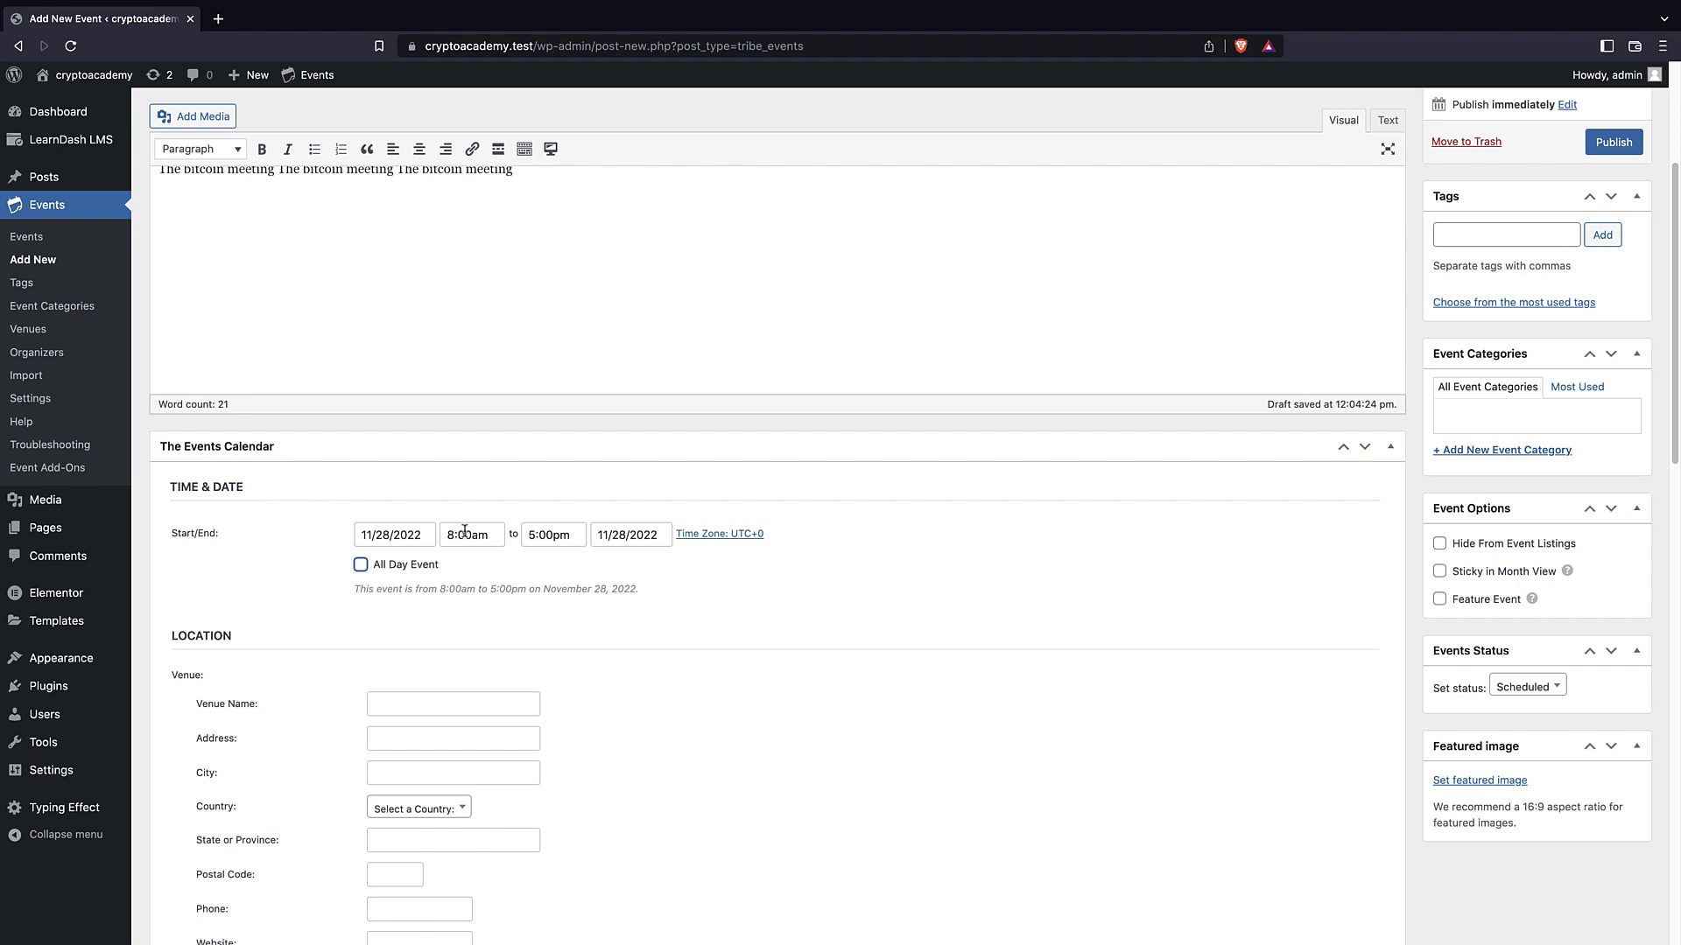
Examine the event's location, organizer, website, cost, excerpt and custom field options.
{"action": "scroll", "coordinate": [465, 536], "scroll_direction": "down", "scroll_amount": 1}
{"action": "scroll", "coordinate": [465, 536], "scroll_direction": "down", "scroll_amount": 2}
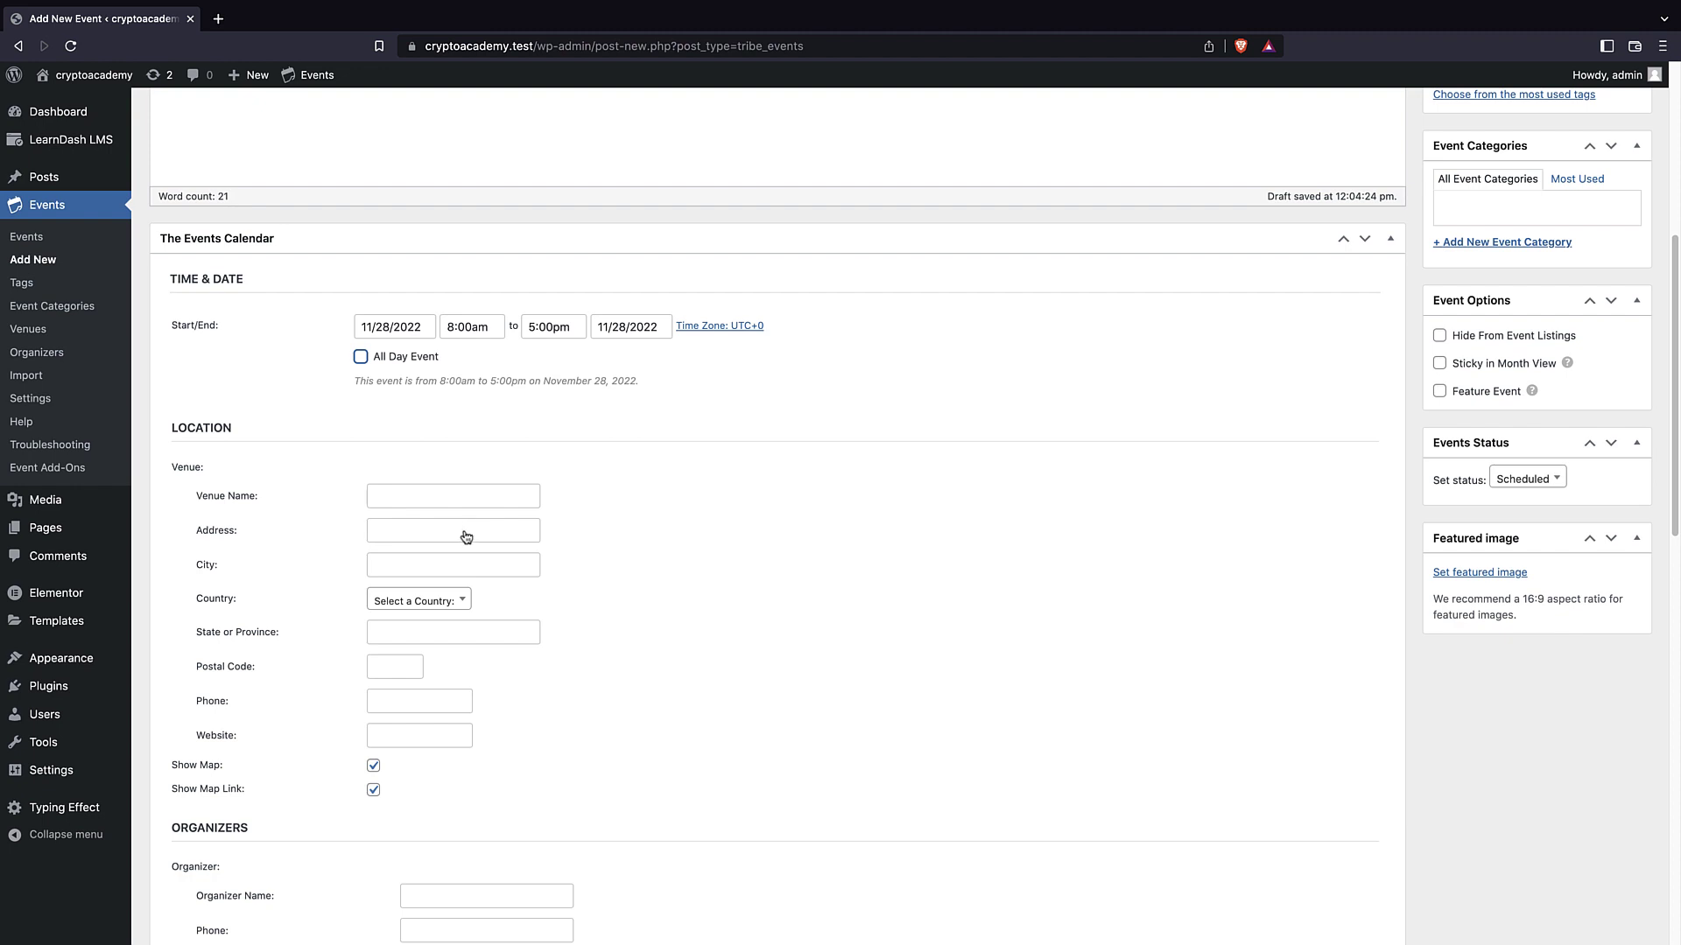
{"action": "scroll", "coordinate": [465, 535], "scroll_direction": "up", "scroll_amount": 1}
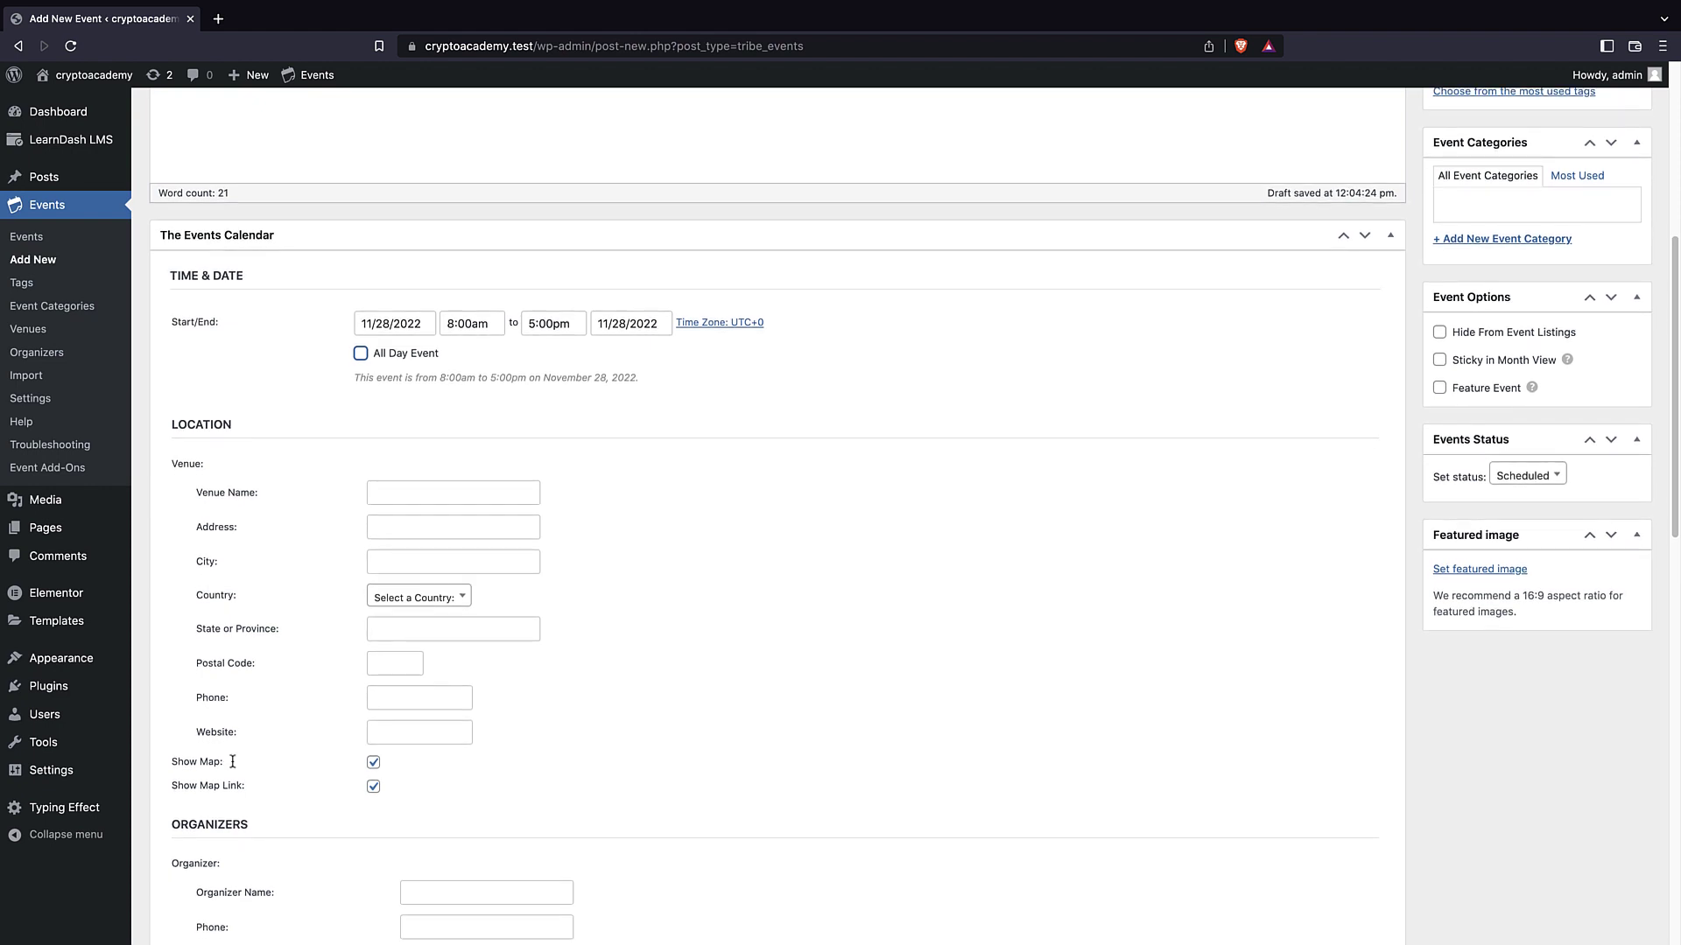
{"action": "scroll", "coordinate": [232, 760], "scroll_direction": "down", "scroll_amount": 2}
{"action": "scroll", "coordinate": [232, 760], "scroll_direction": "down", "scroll_amount": 10}
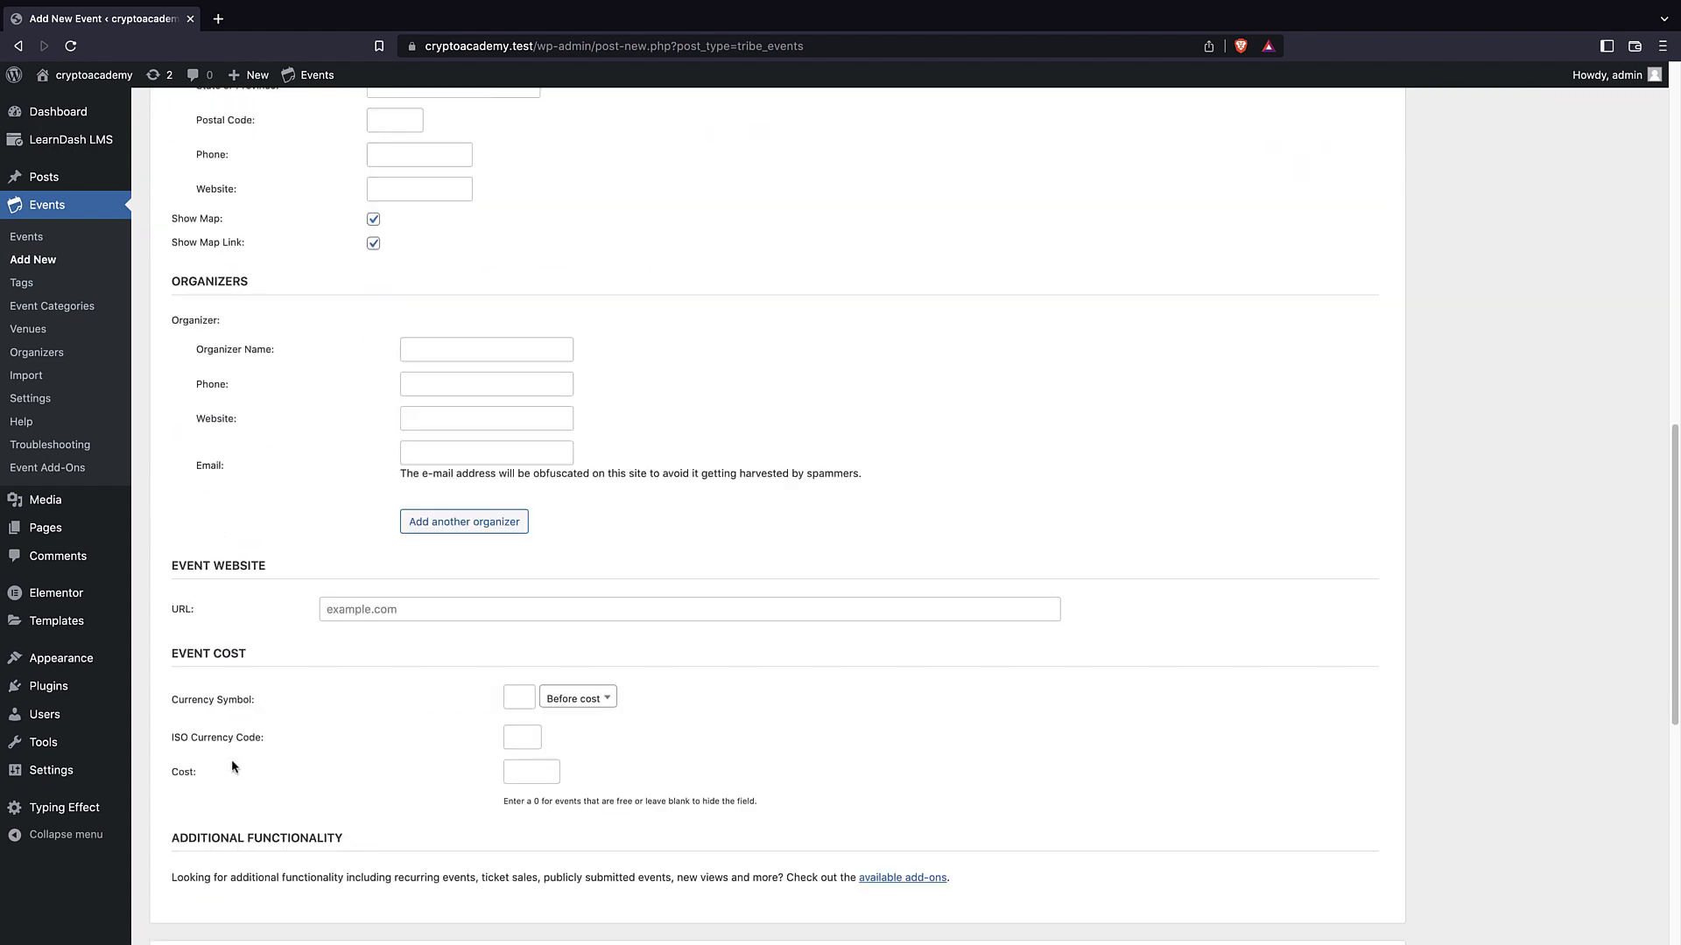
{"action": "scroll", "coordinate": [233, 767], "scroll_direction": "down", "scroll_amount": 2}
{"action": "scroll", "coordinate": [232, 767], "scroll_direction": "down", "scroll_amount": 5}
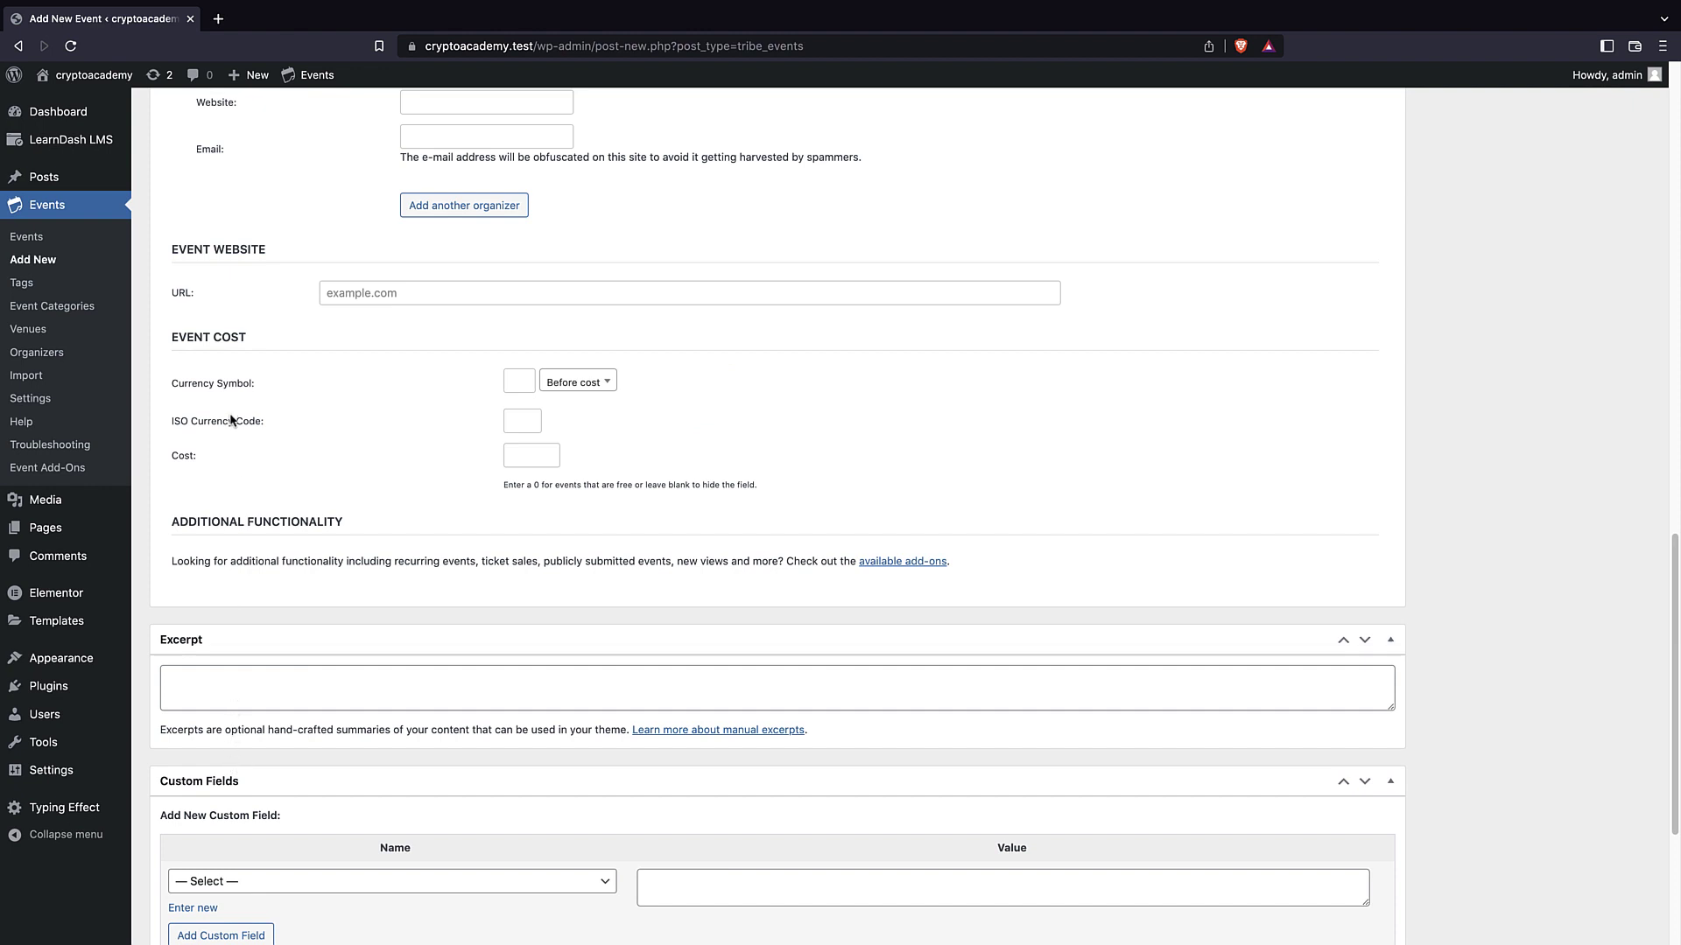
{"action": "scroll", "coordinate": [231, 418], "scroll_direction": "down", "scroll_amount": 5}
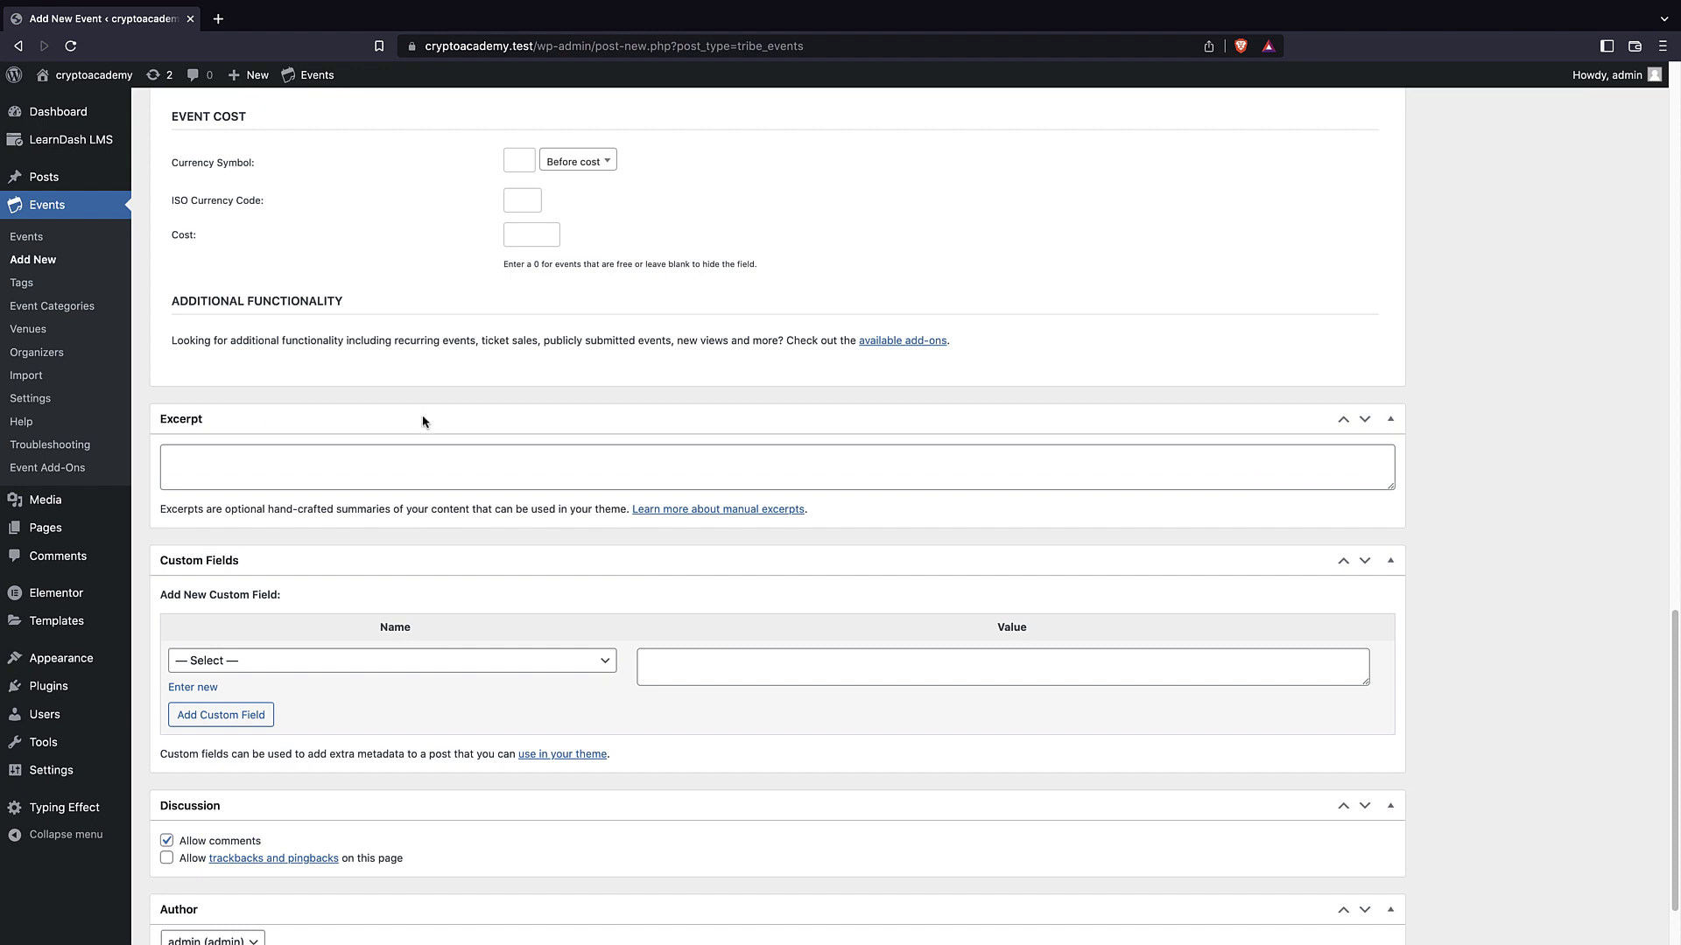
{"action": "scroll", "coordinate": [1151, 420], "scroll_direction": "up", "scroll_amount": 20}
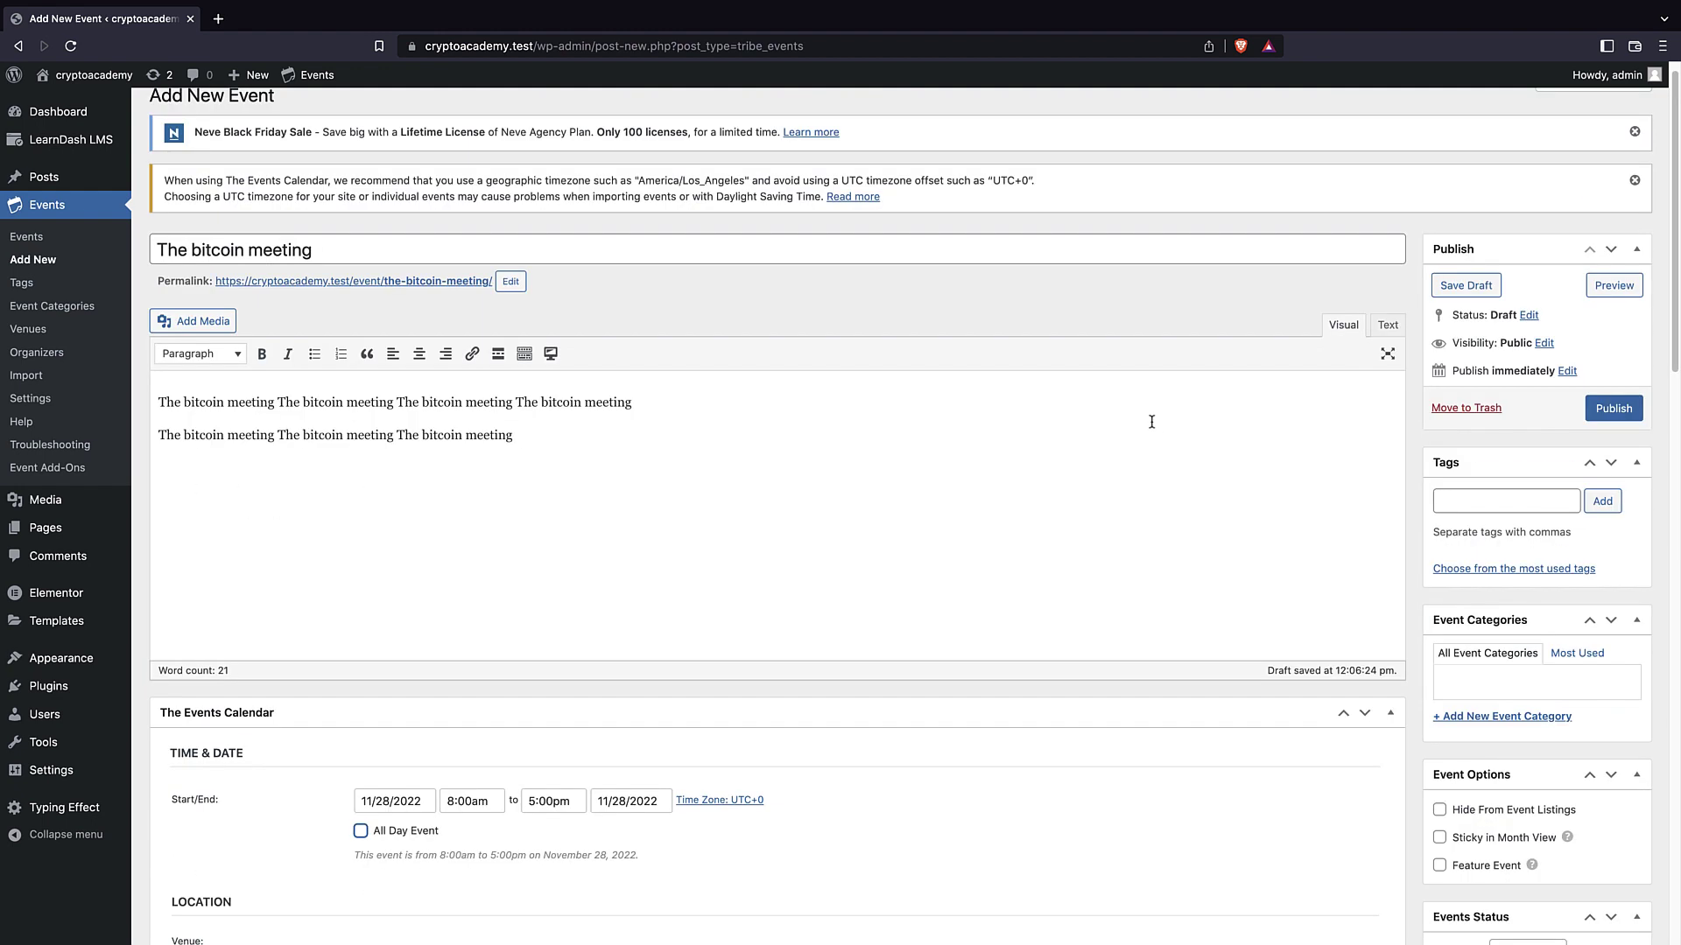
Set the event's featured image to the picture of bitcoin coins beside a computer chip.
{"action": "scroll", "coordinate": [1151, 420], "scroll_direction": "down", "scroll_amount": 10}
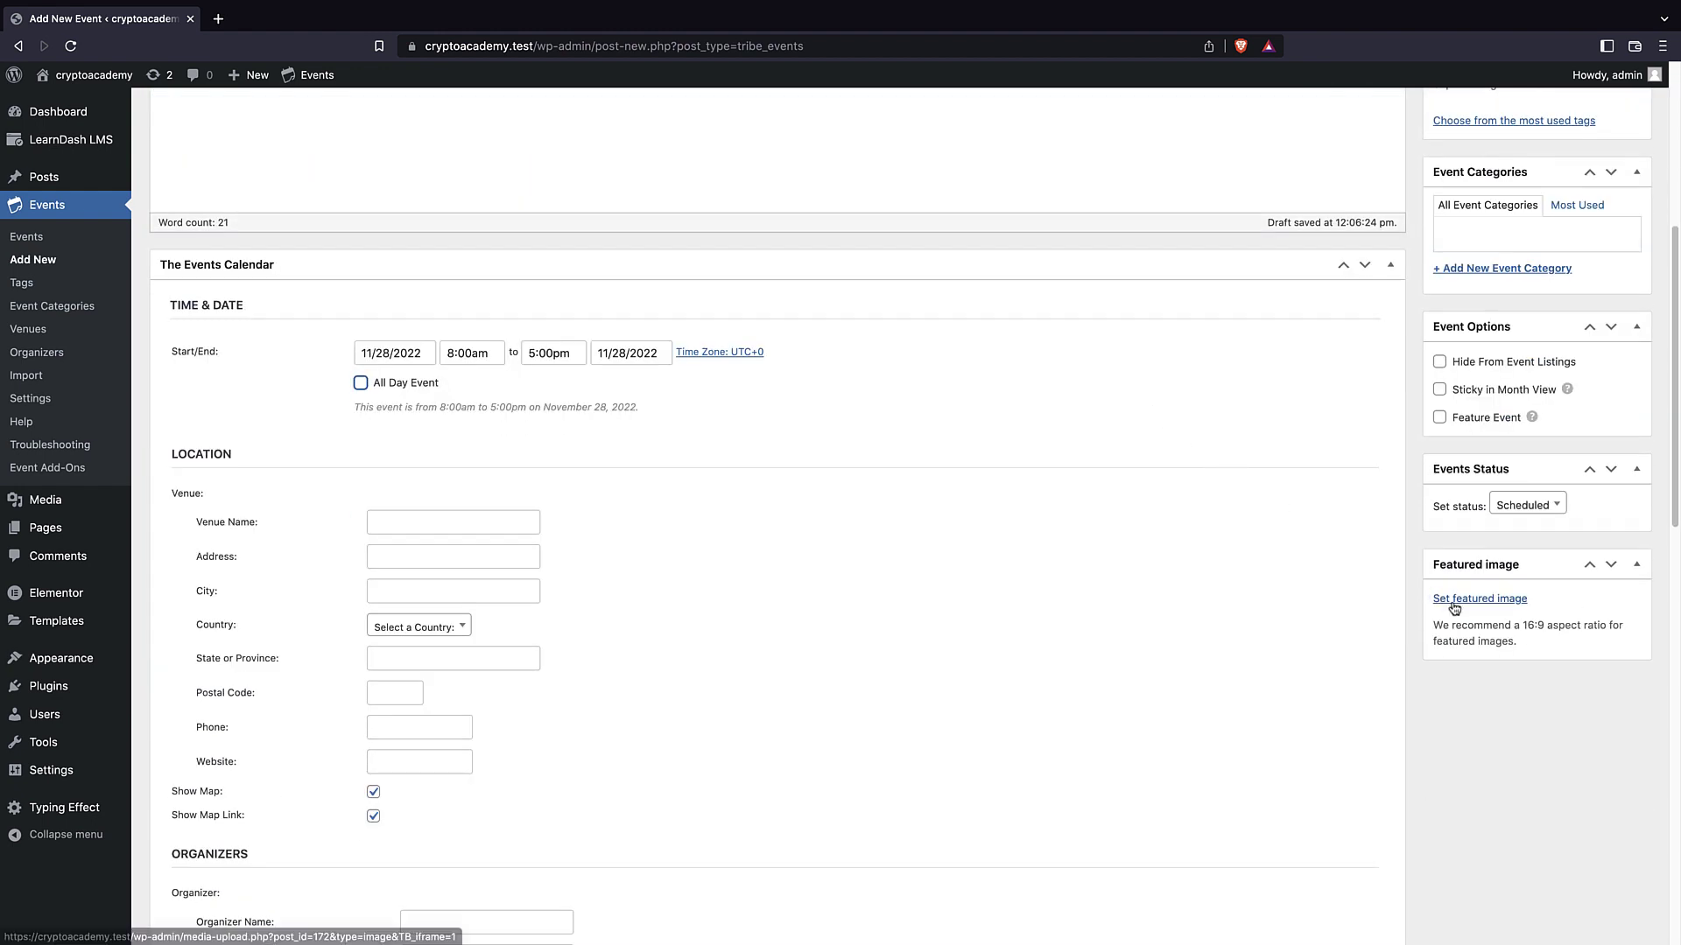
{"action": "left_click", "coordinate": [1454, 602]}
{"action": "left_click", "coordinate": [114, 302]}
{"action": "left_click", "coordinate": [1584, 898]}
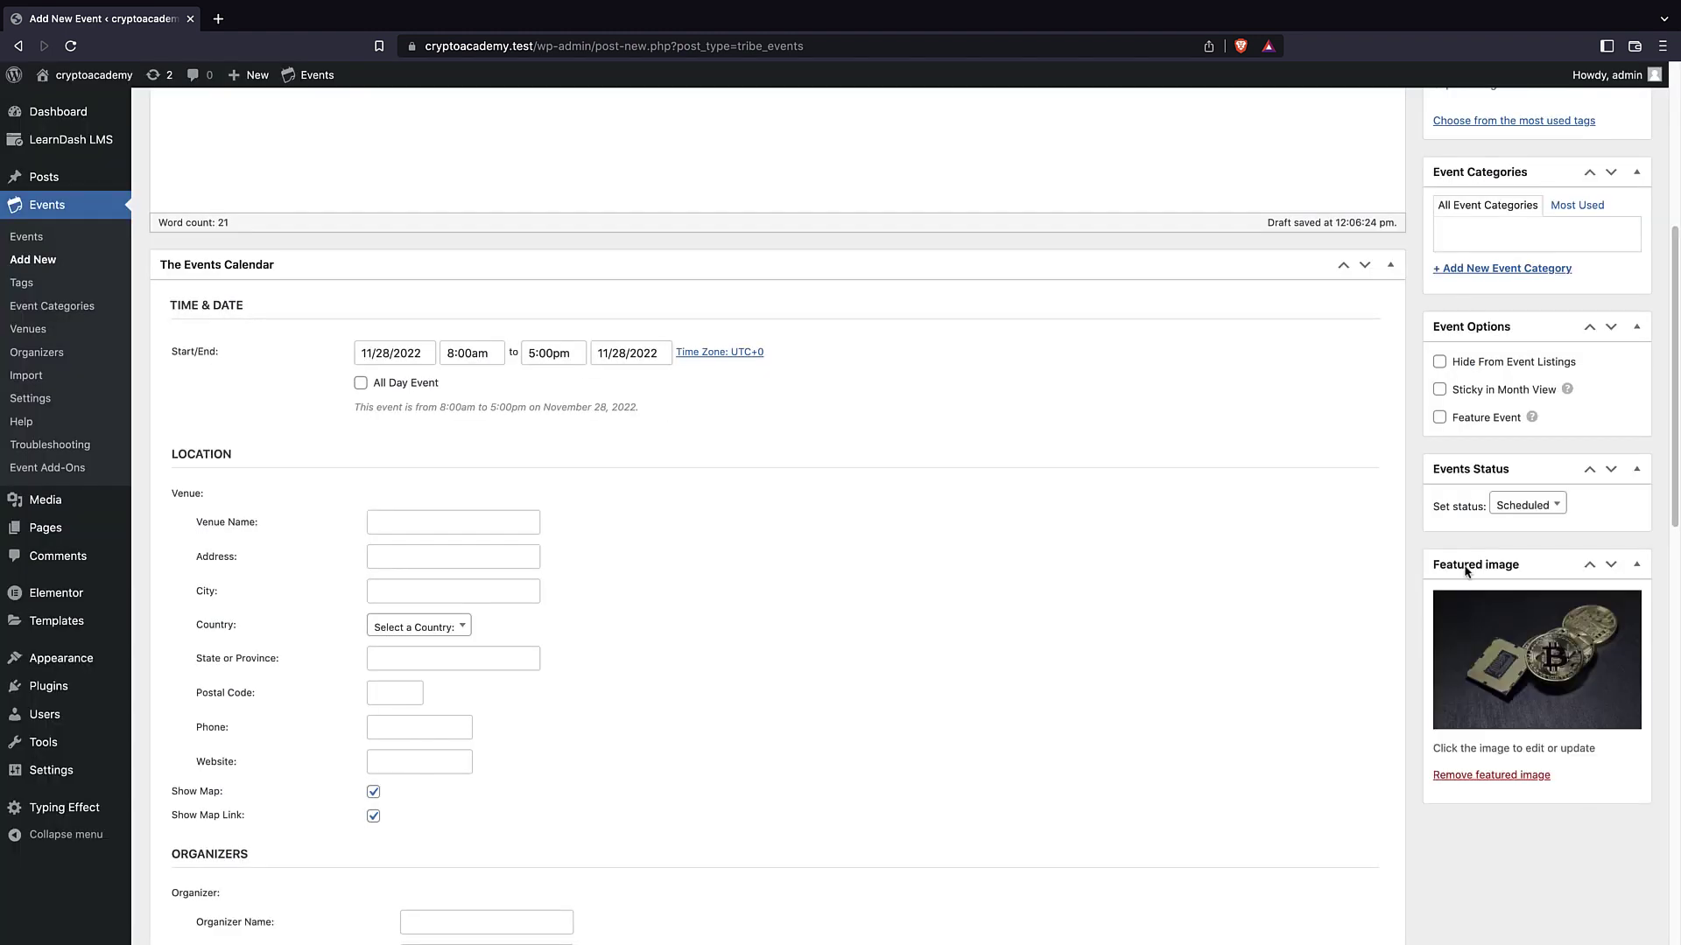
Enter "Education" as a new event category name and publish the event.
{"action": "scroll", "coordinate": [1467, 571], "scroll_direction": "up", "scroll_amount": 1}
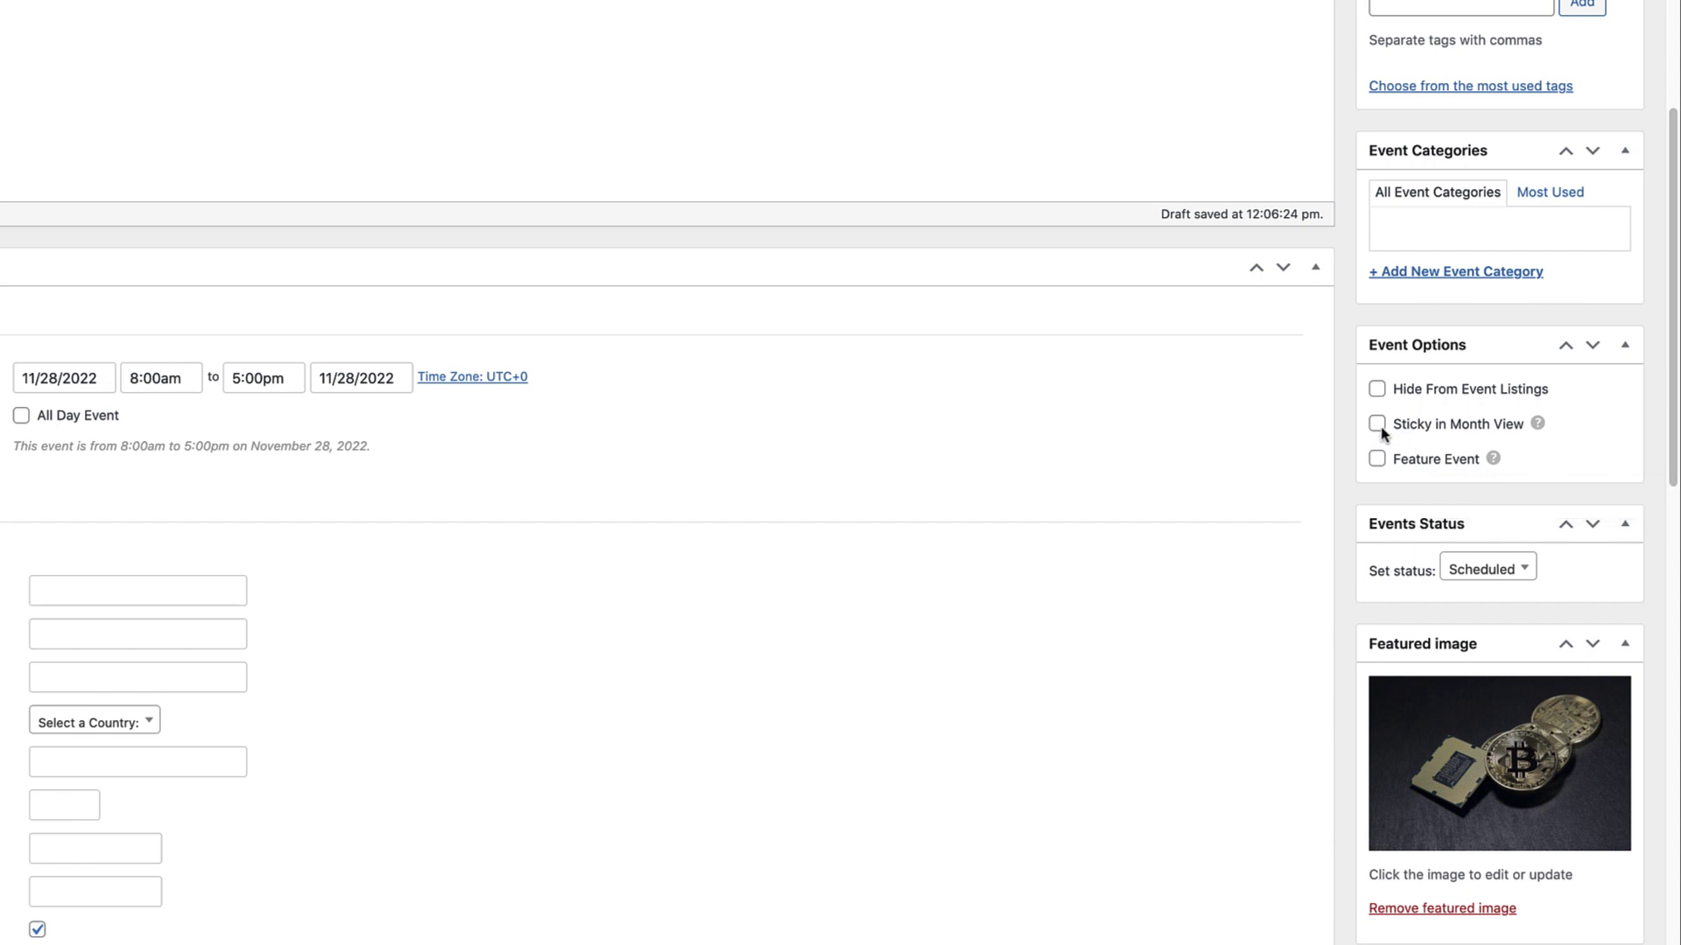
{"action": "scroll", "coordinate": [1400, 507], "scroll_direction": "up", "scroll_amount": 5}
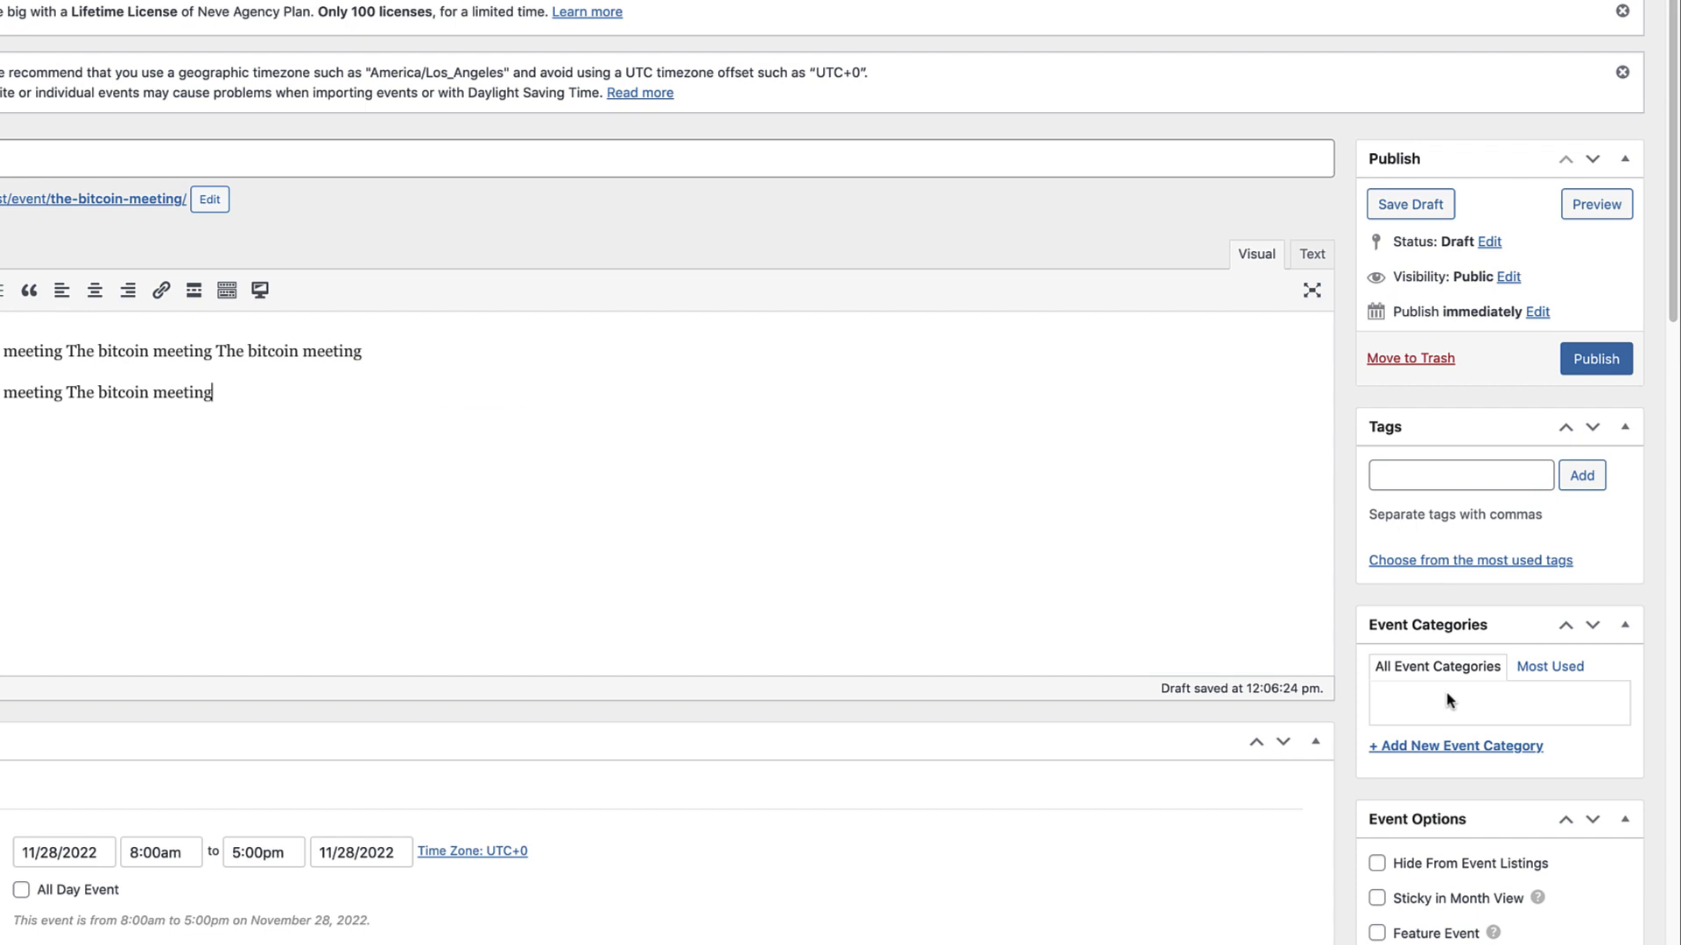
{"action": "left_click", "coordinate": [1401, 746]}
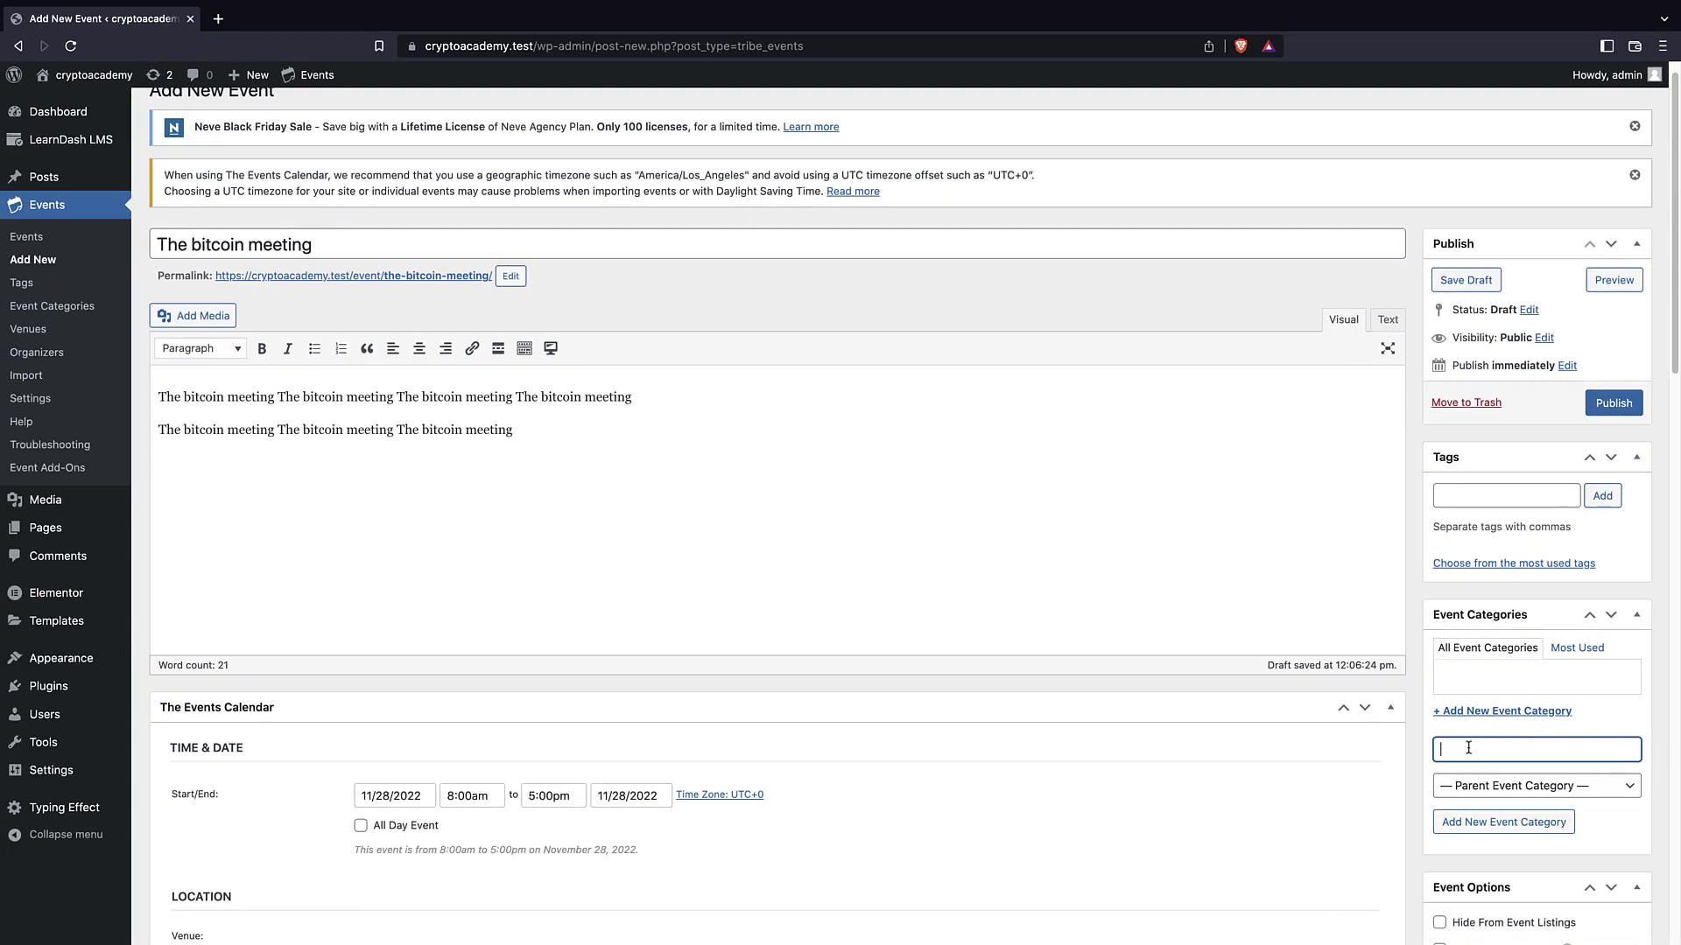
{"action": "type", "text": "education"}
{"action": "left_click_drag", "start_coordinate": [1440, 752], "coordinate": [1445, 755]}
{"action": "type", "text": "E"}
{"action": "left_click", "coordinate": [1591, 405]}
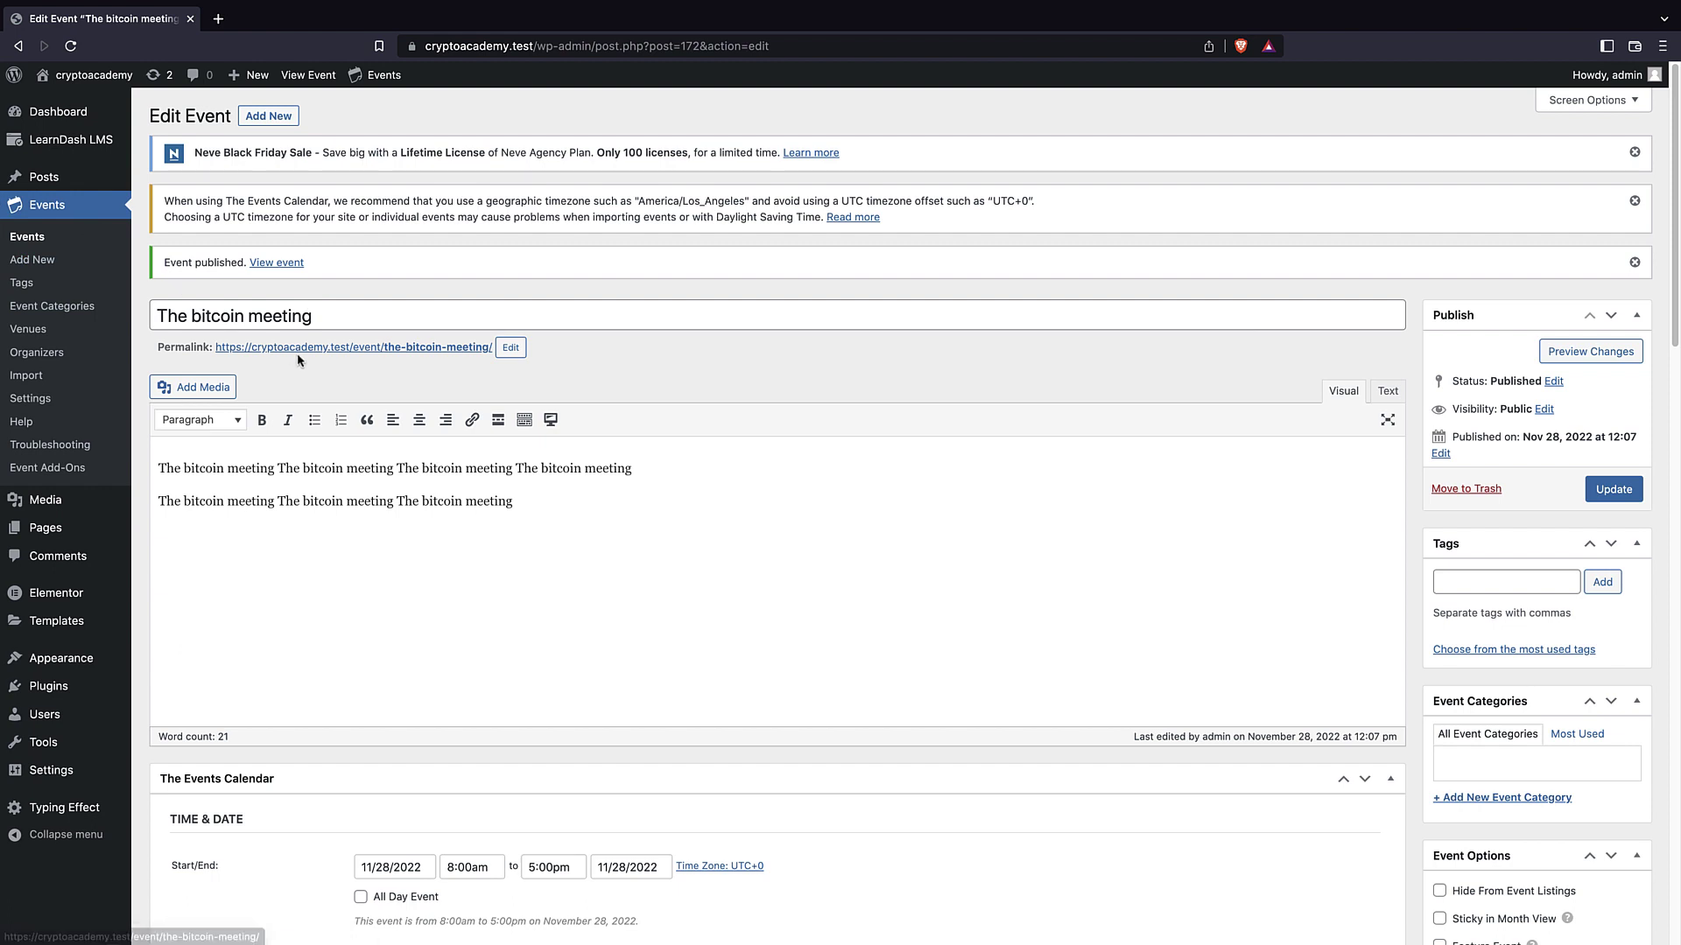
Open the published event's page in a new tab and examine its details and add-to-calendar options.
{"action": "right_click", "coordinate": [338, 349]}
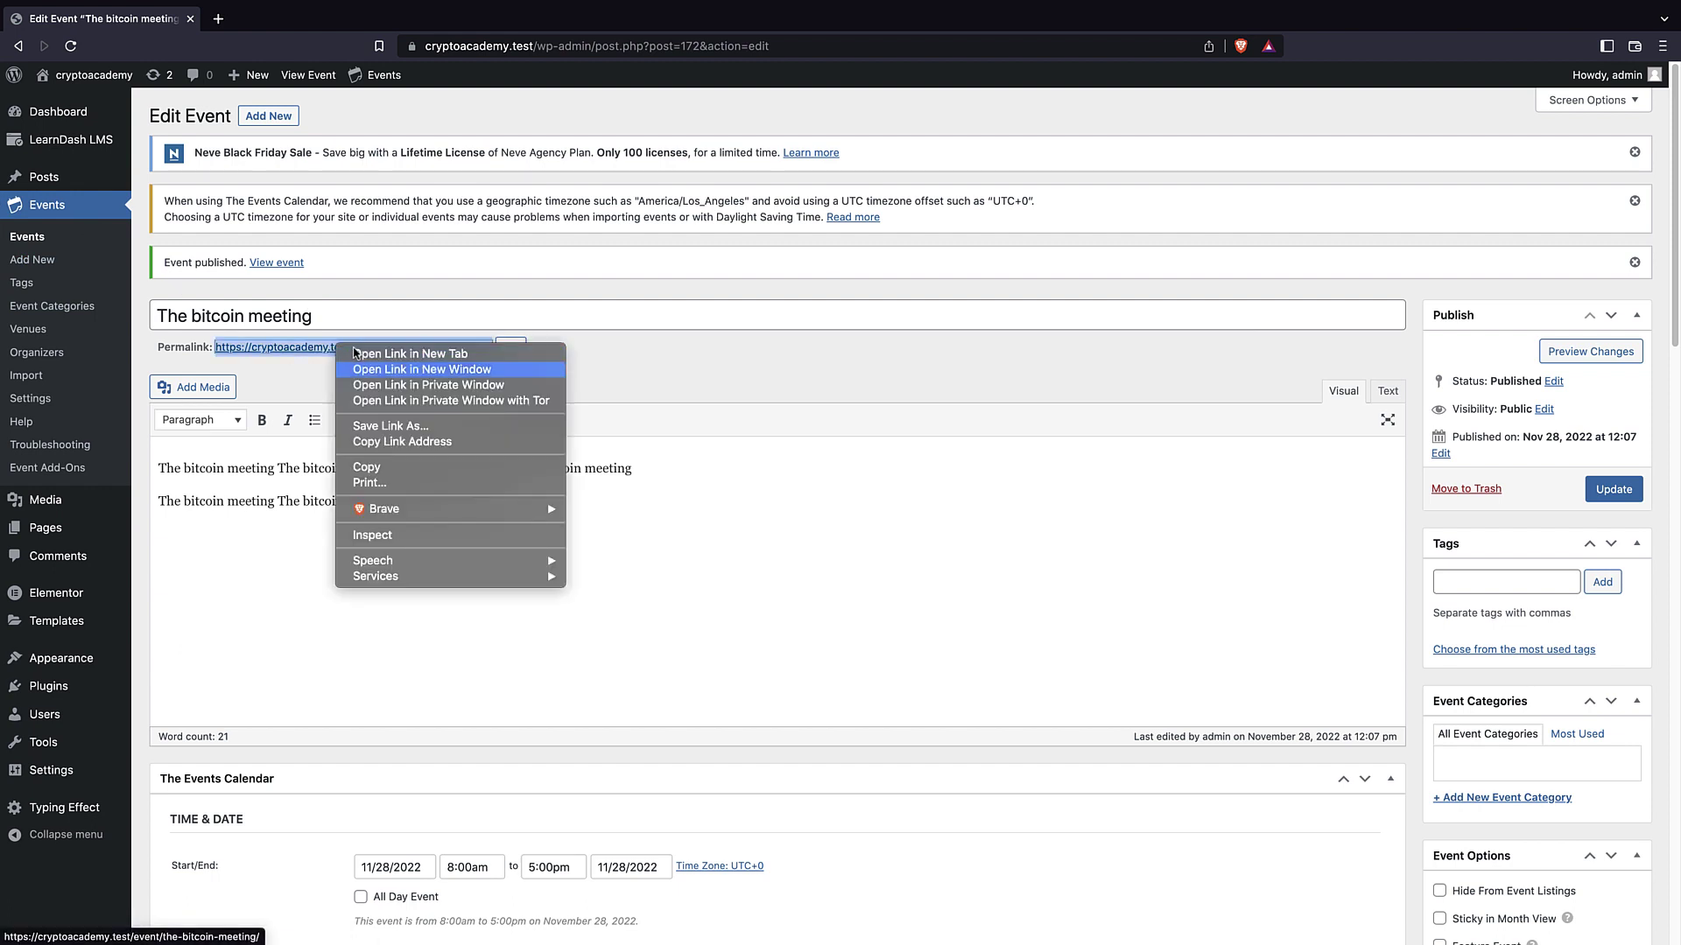
{"action": "left_click", "coordinate": [459, 356]}
{"action": "left_click", "coordinate": [260, 25]}
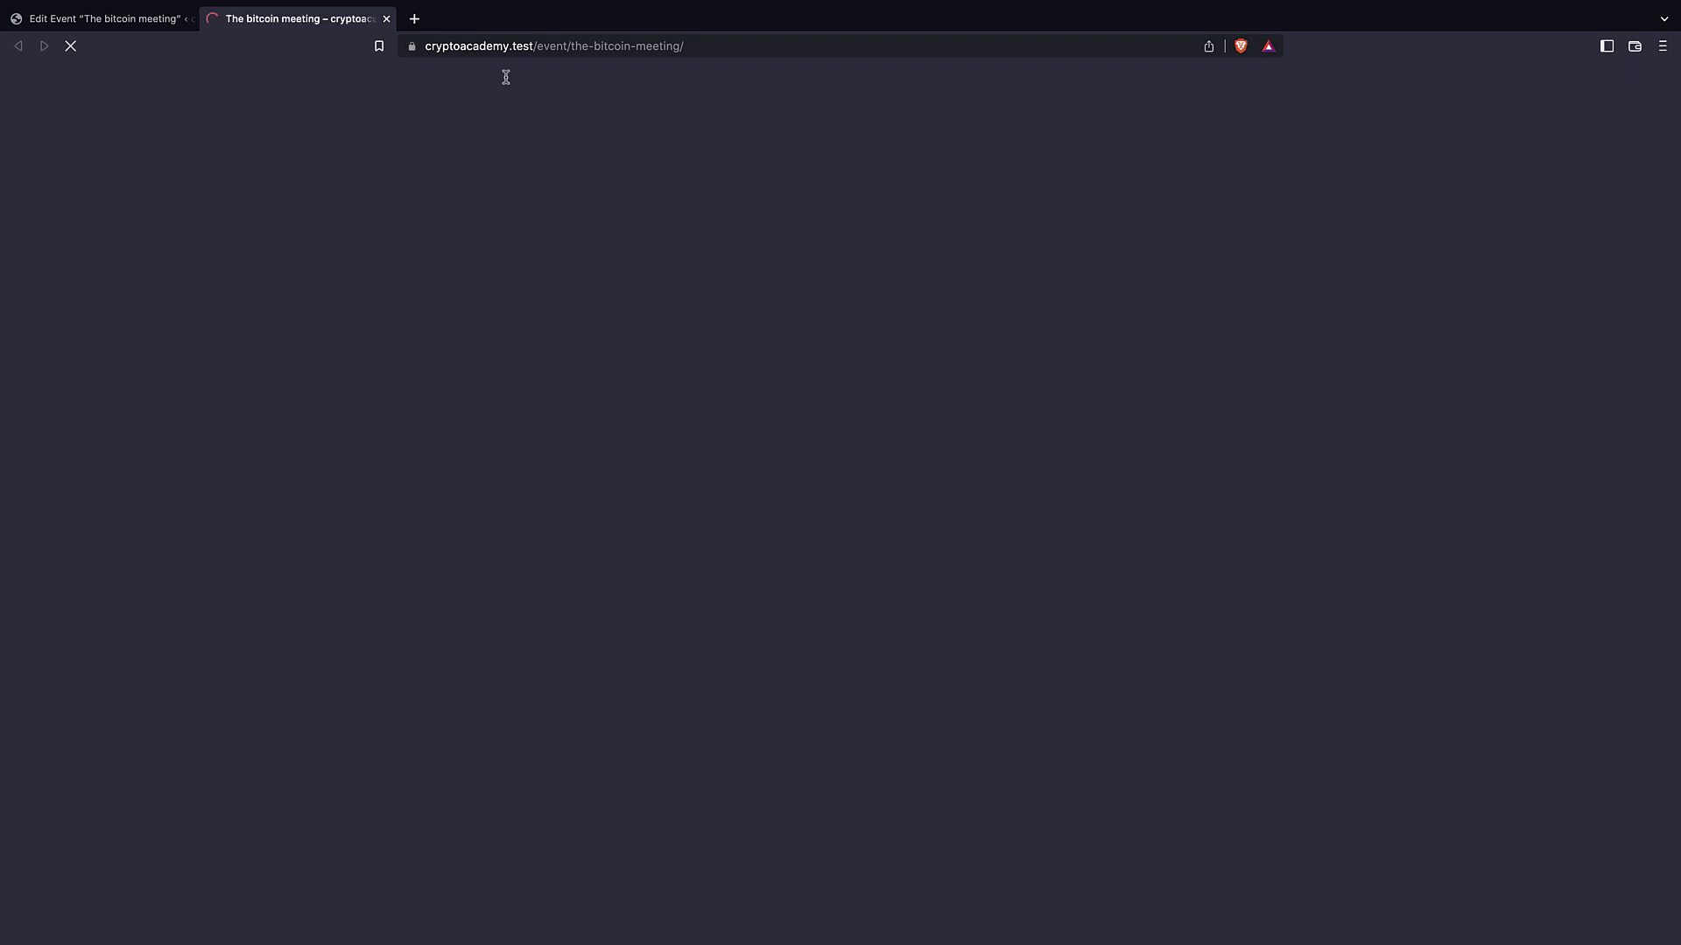
{"action": "mouse_move", "coordinate": [506, 77]}
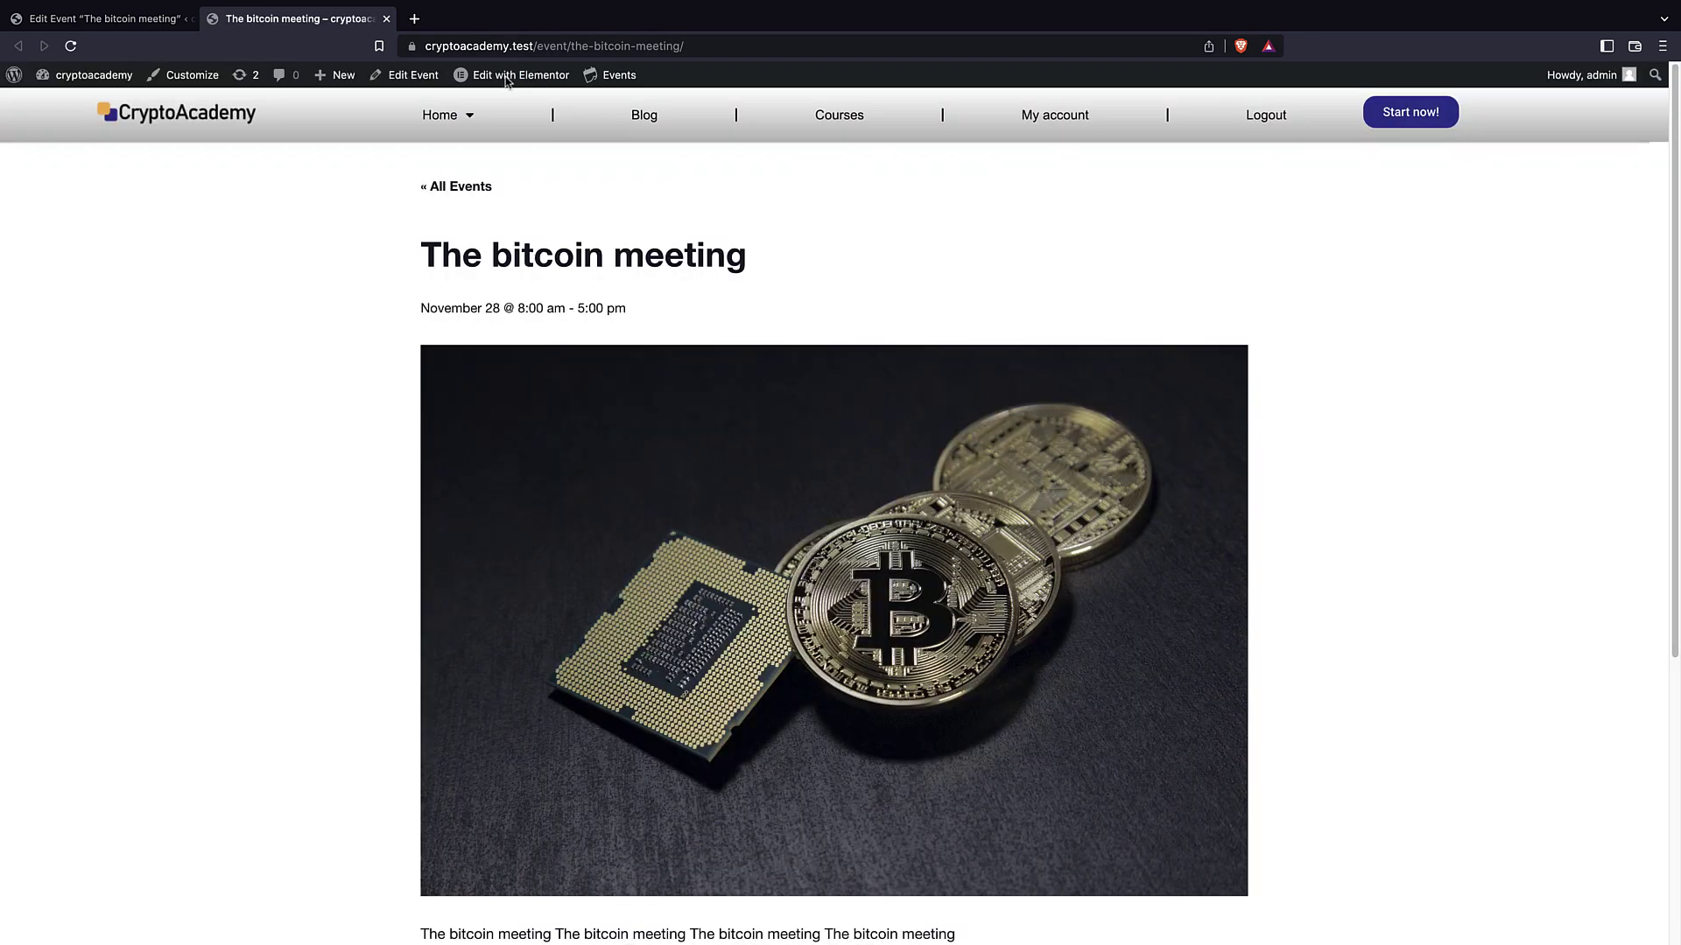
{"action": "scroll", "coordinate": [506, 79], "scroll_direction": "down", "scroll_amount": 2}
{"action": "scroll", "coordinate": [506, 81], "scroll_direction": "down", "scroll_amount": 5}
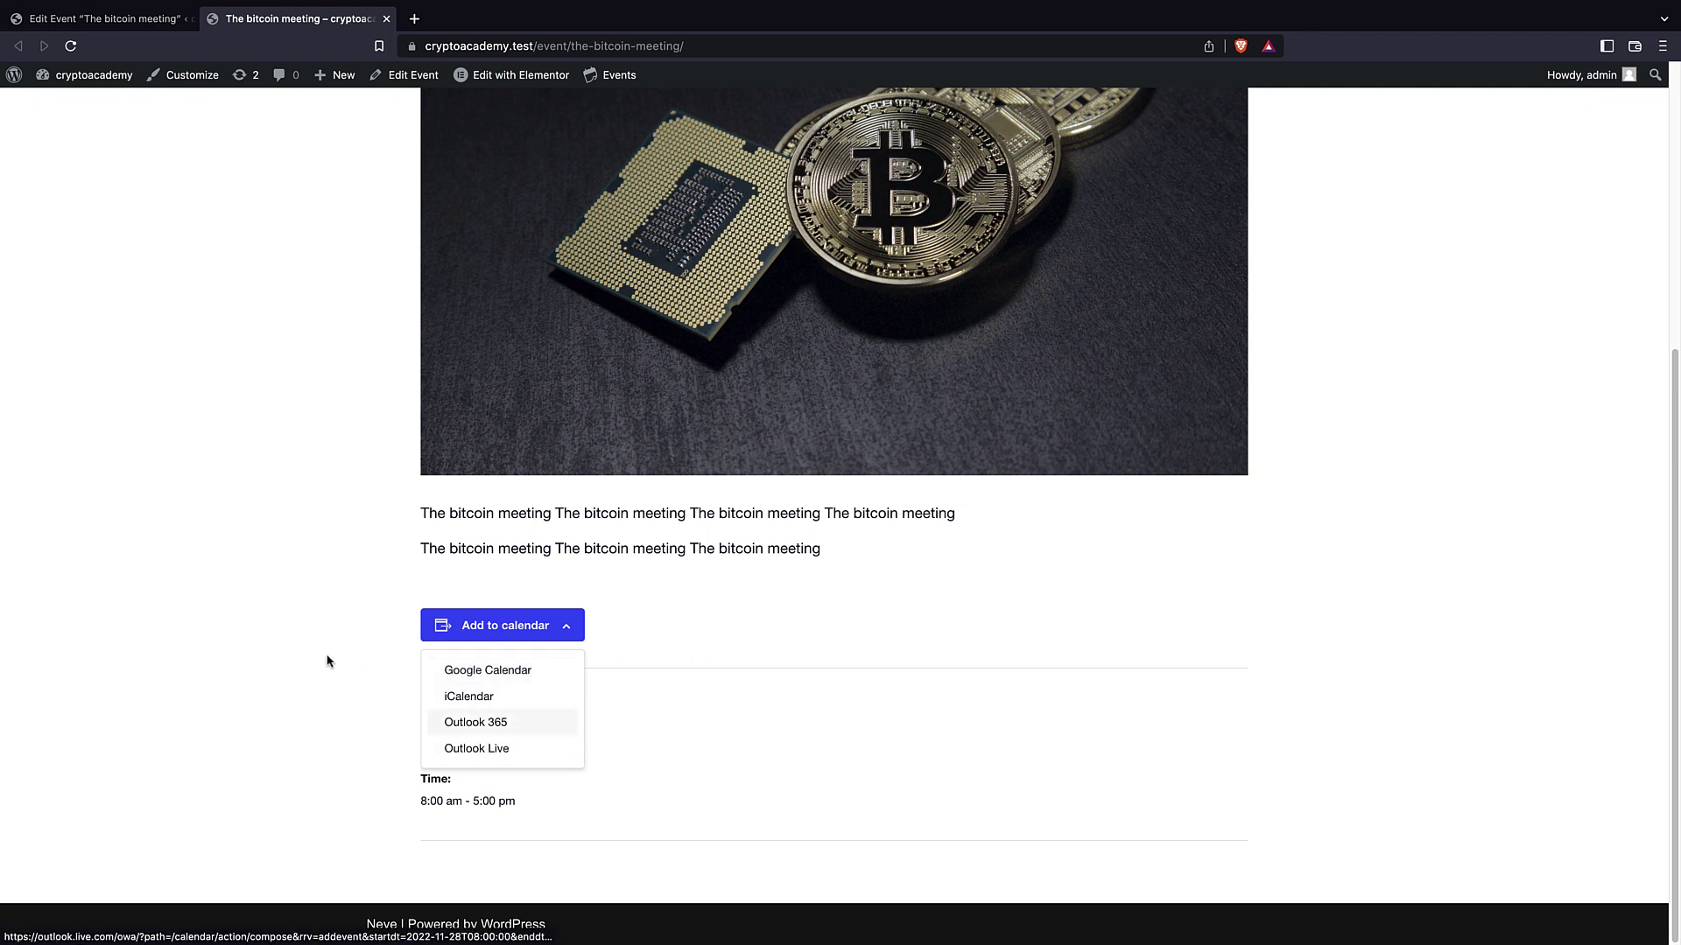
{"action": "left_click", "coordinate": [295, 653]}
{"action": "scroll", "coordinate": [237, 475], "scroll_direction": "up", "scroll_amount": 1}
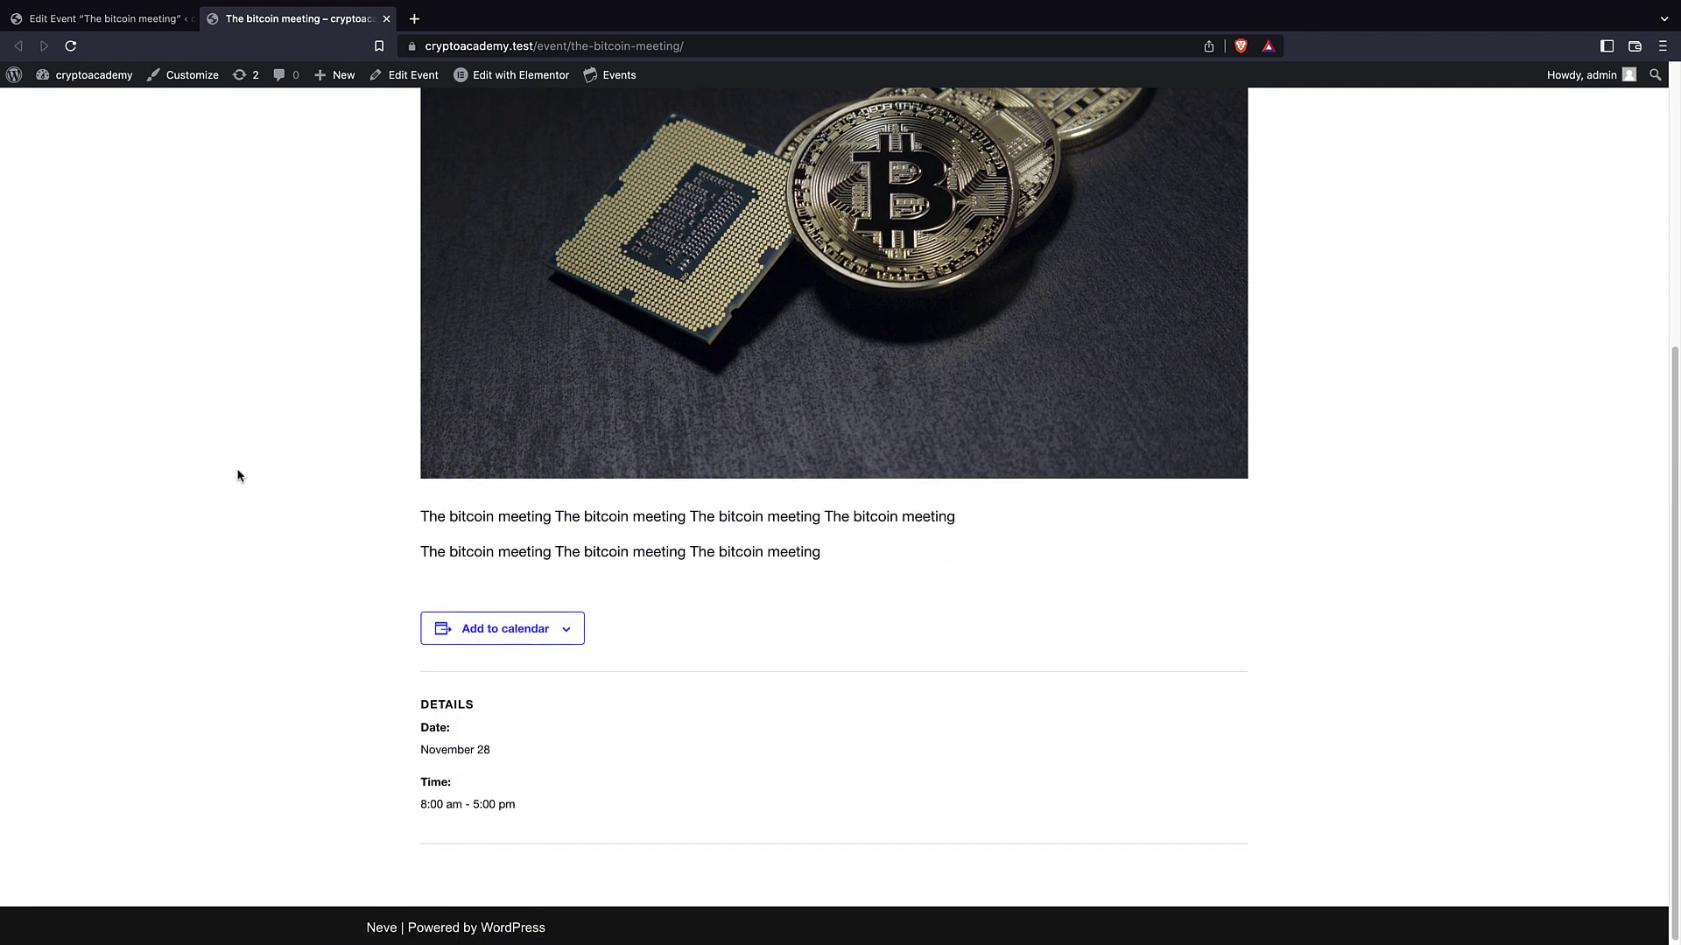
Return to the site admin and look through the Event Categories and Events Import pages.
{"action": "left_click", "coordinate": [96, 19]}
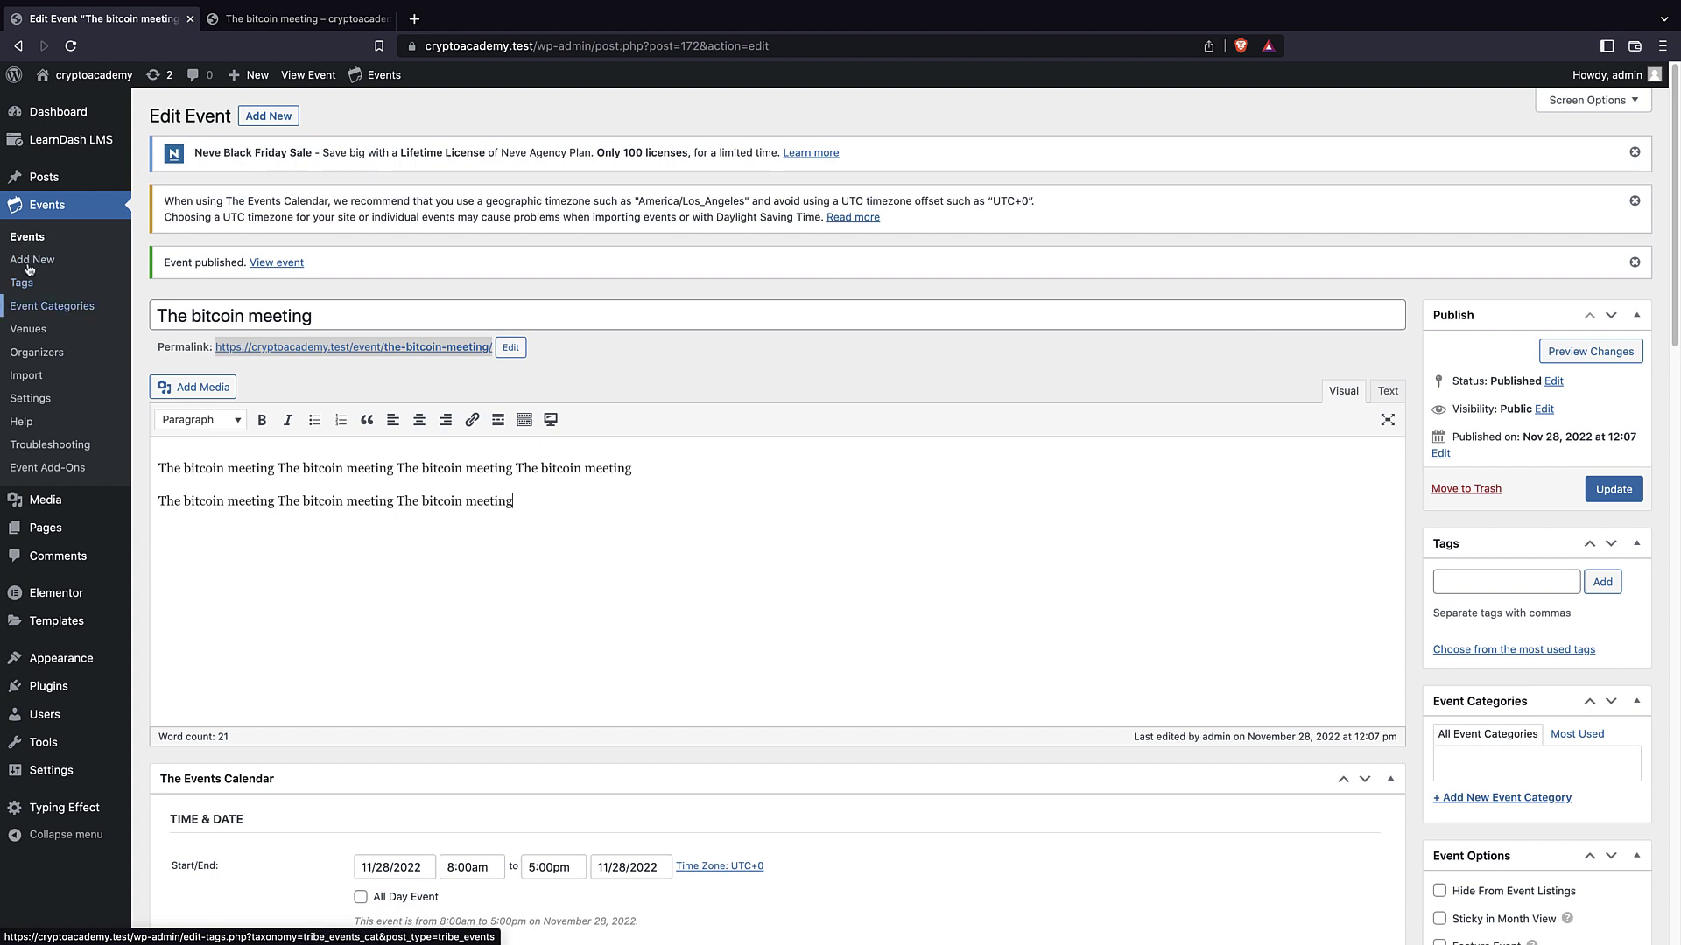
{"action": "left_click", "coordinate": [35, 309]}
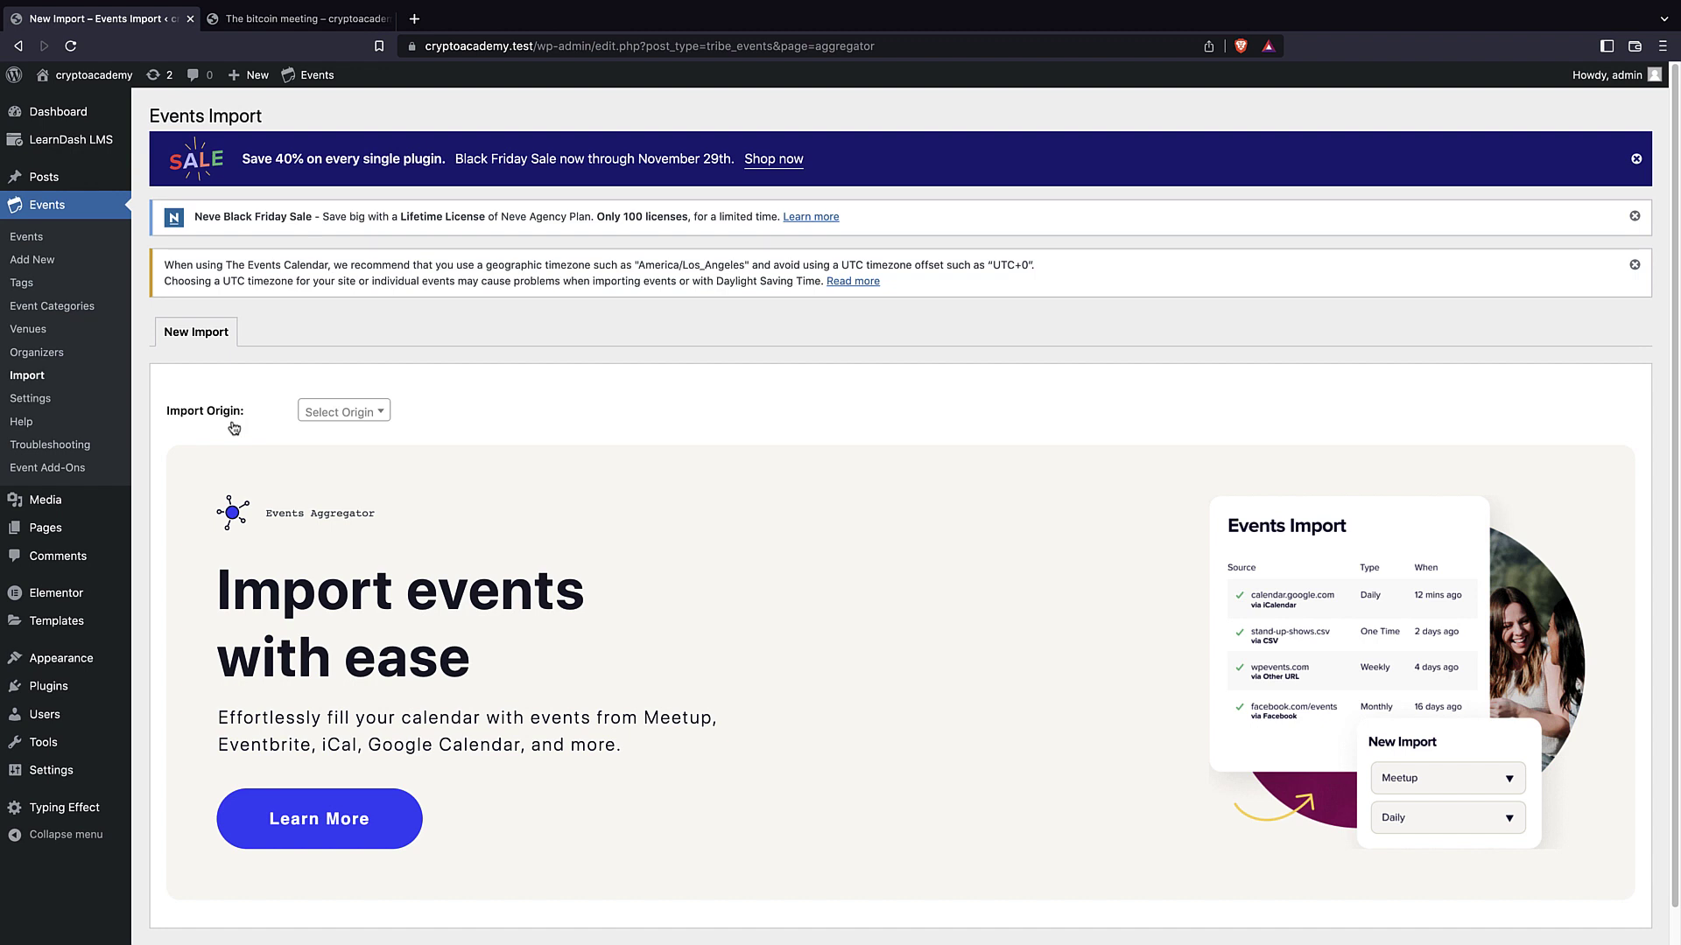
Go from the event page to the site's home page and open the Events page in a separate tab.
{"action": "left_click", "coordinate": [271, 19]}
{"action": "scroll", "coordinate": [234, 68], "scroll_direction": "up", "scroll_amount": 10}
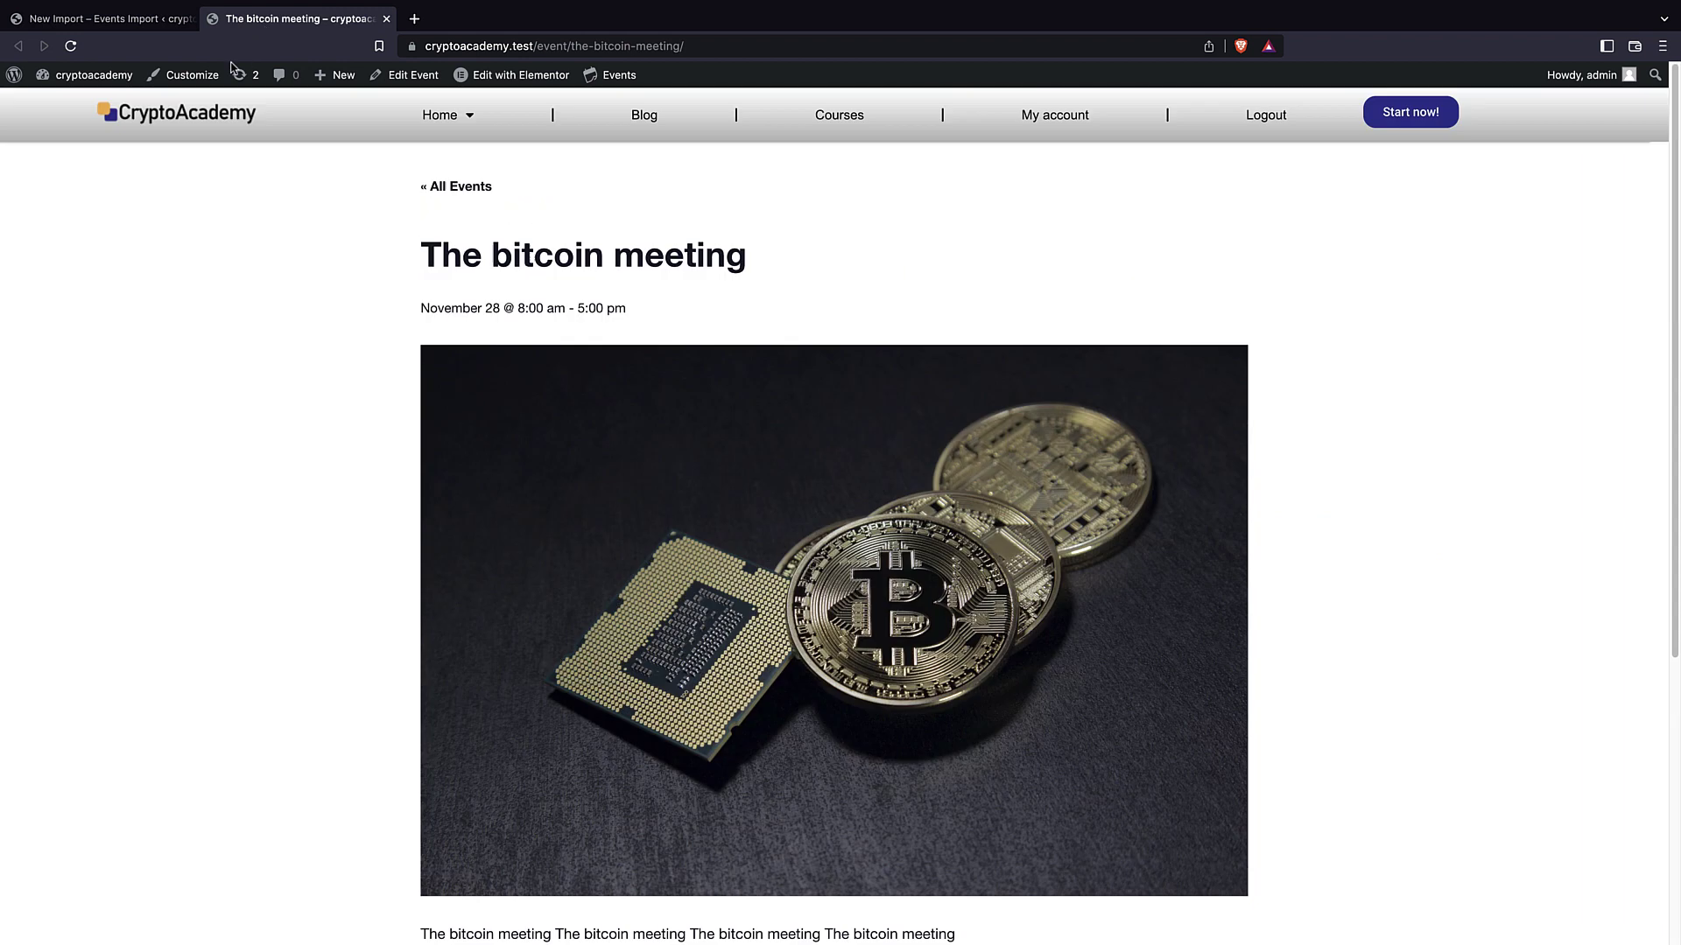
{"action": "left_click", "coordinate": [180, 123]}
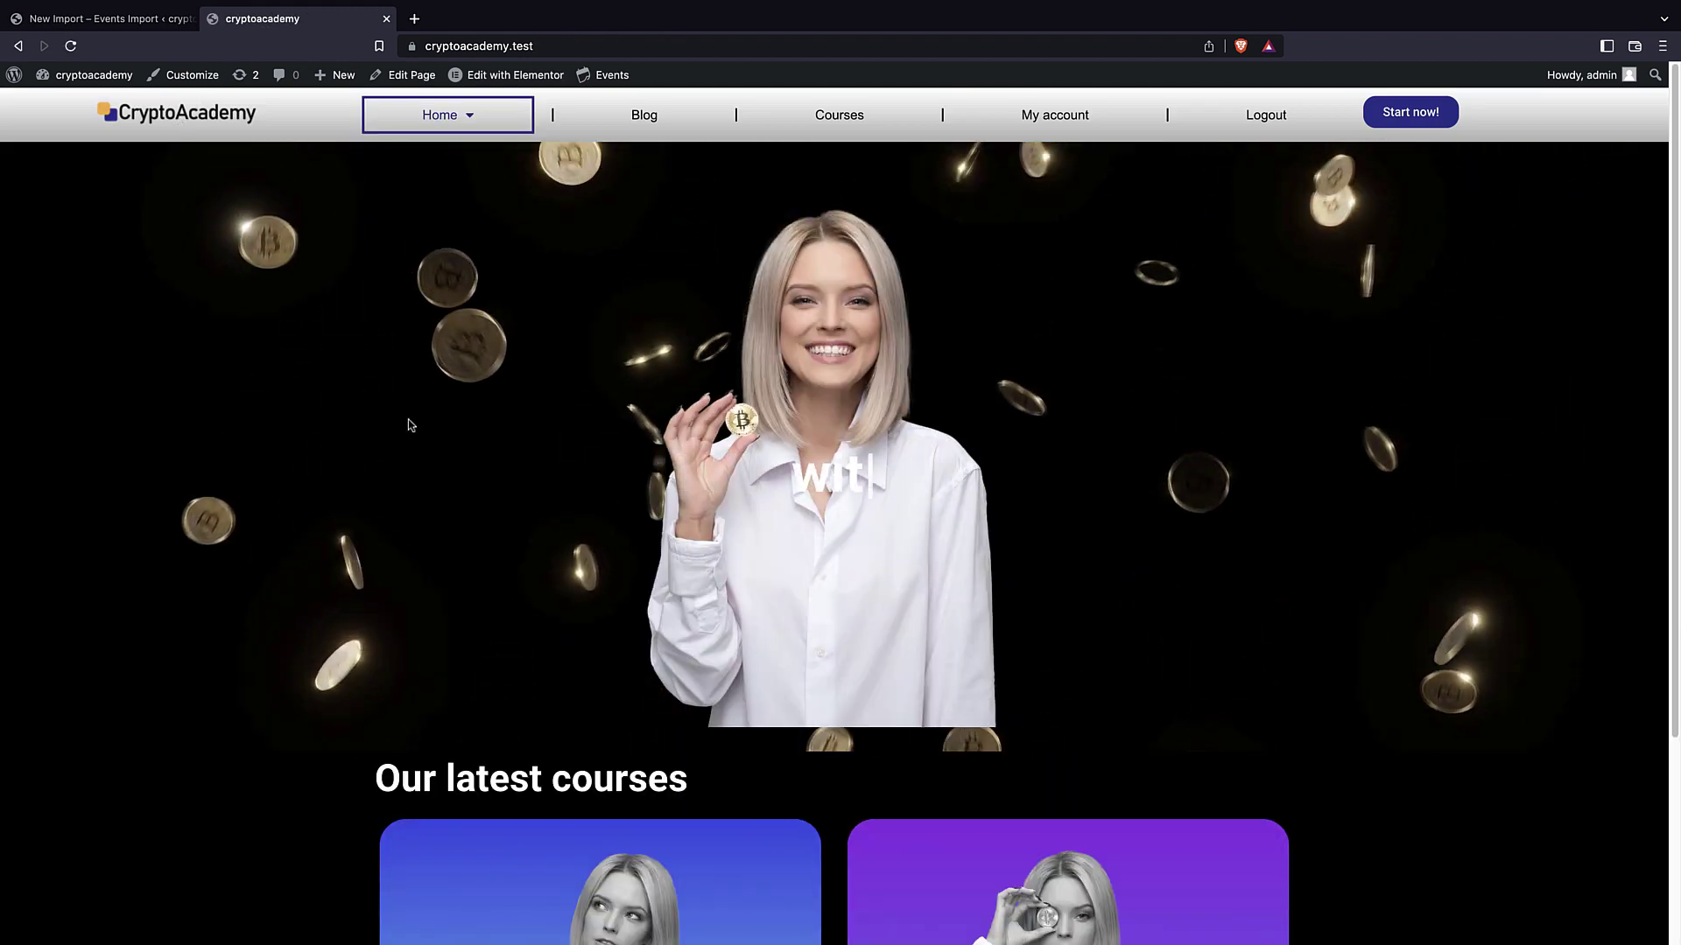
{"action": "right_click", "coordinate": [611, 76]}
{"action": "left_click", "coordinate": [628, 83]}
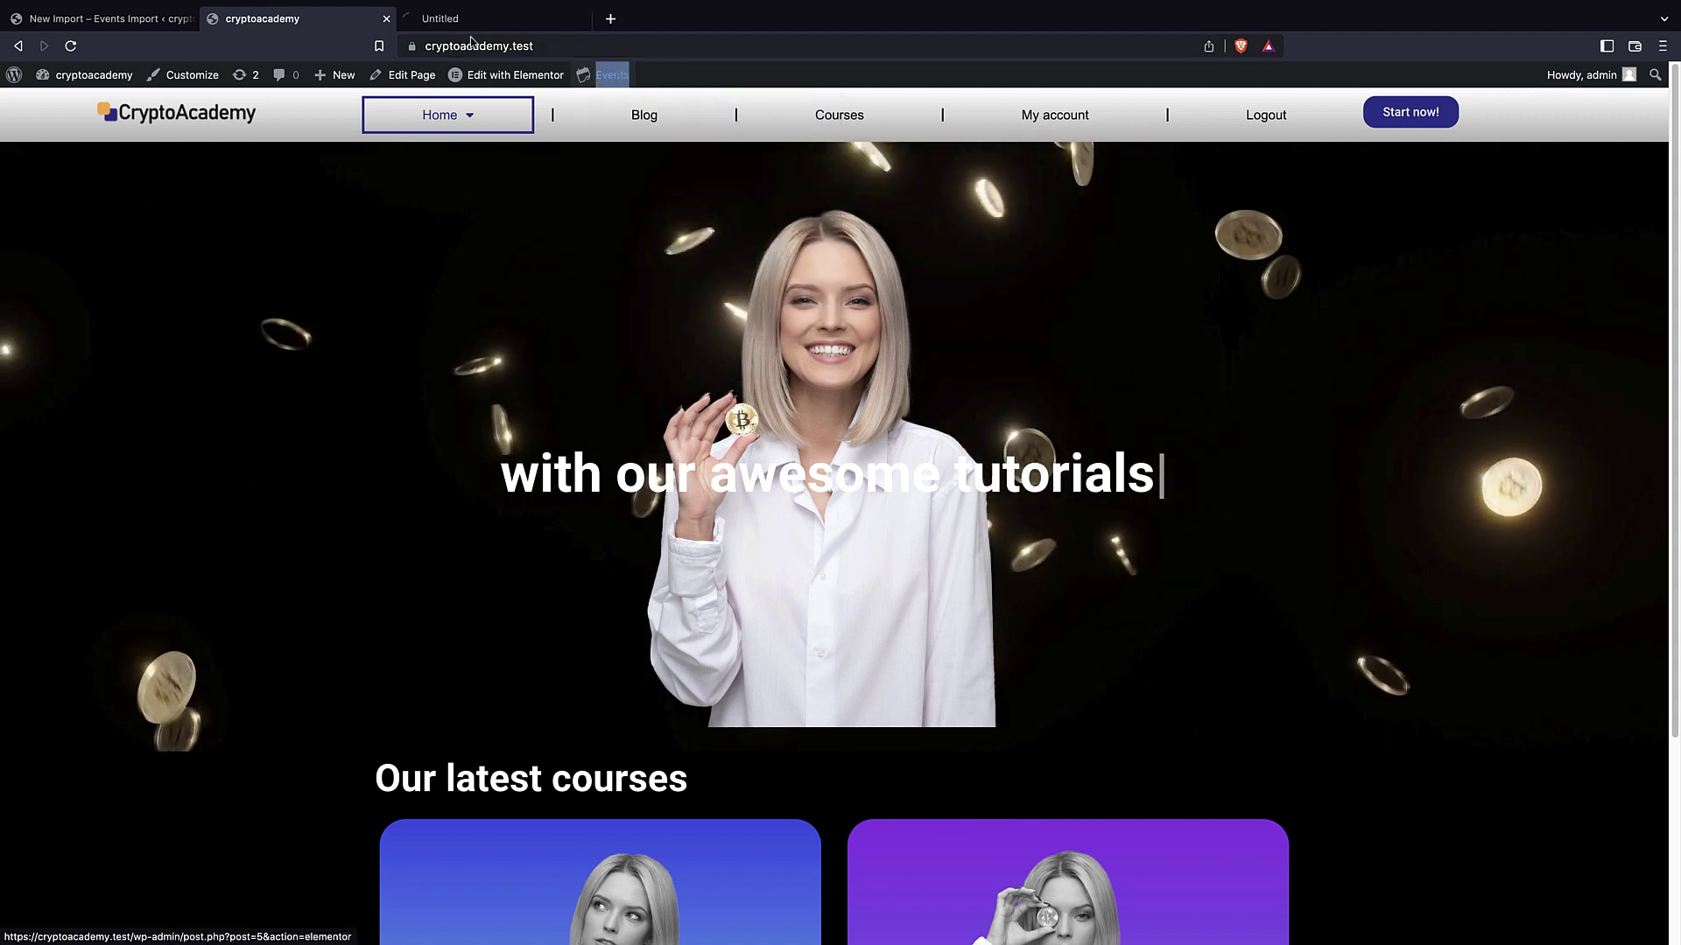
{"action": "left_click", "coordinate": [437, 27]}
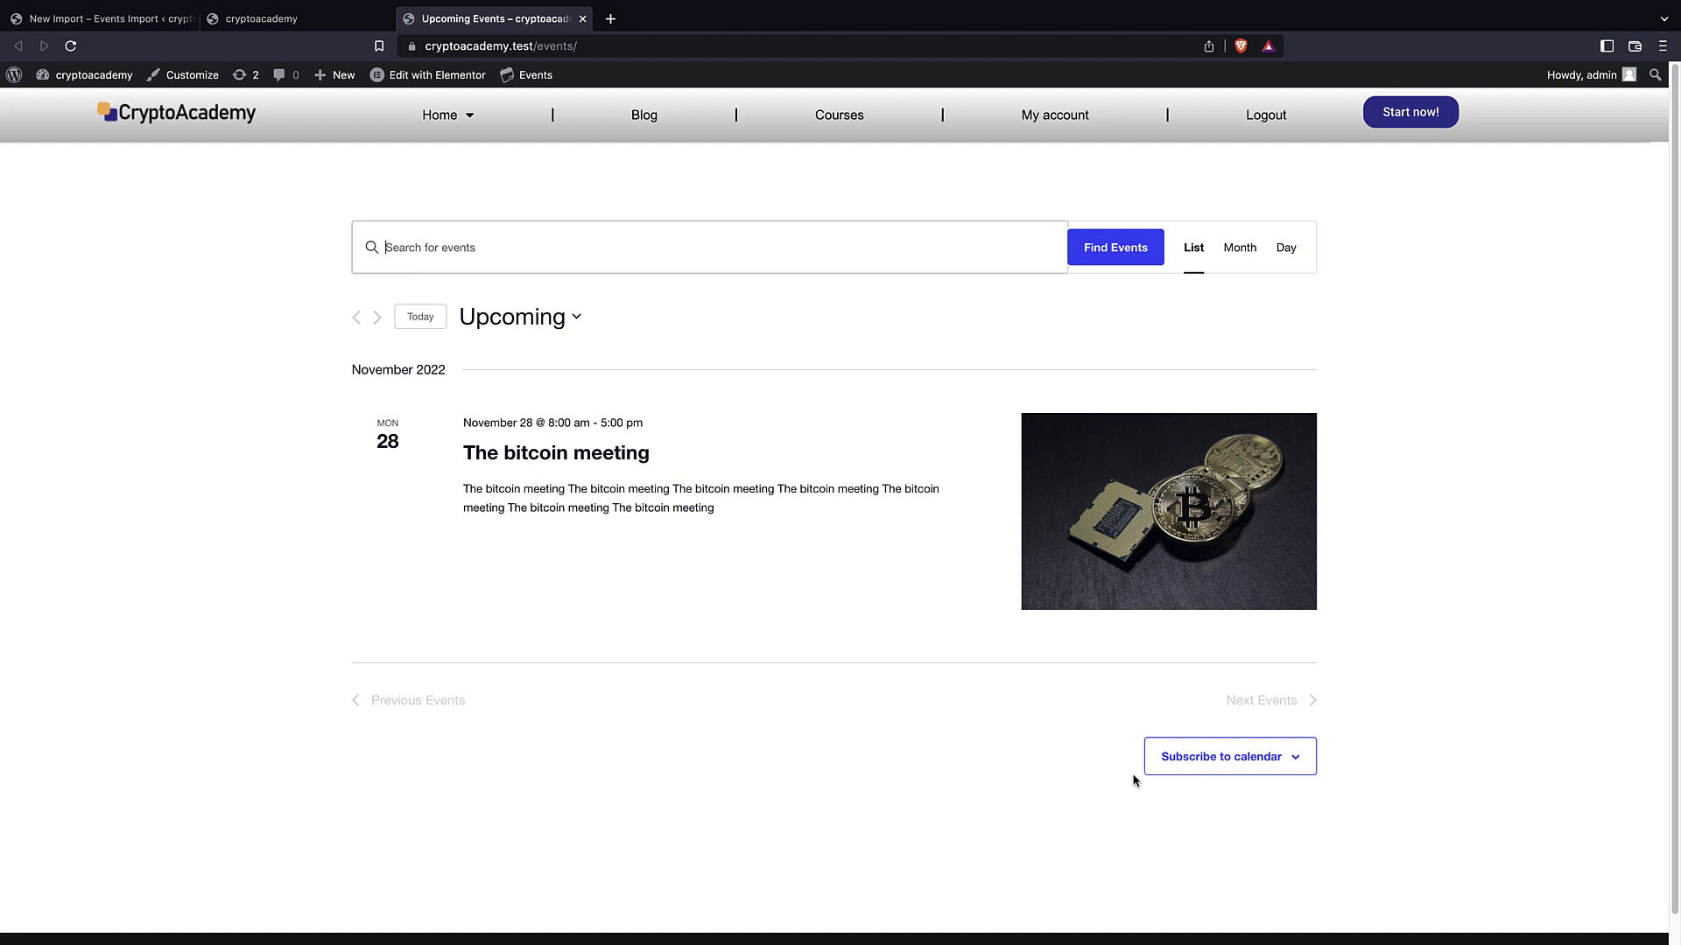
{"action": "scroll", "coordinate": [1134, 780], "scroll_direction": "down", "scroll_amount": 1}
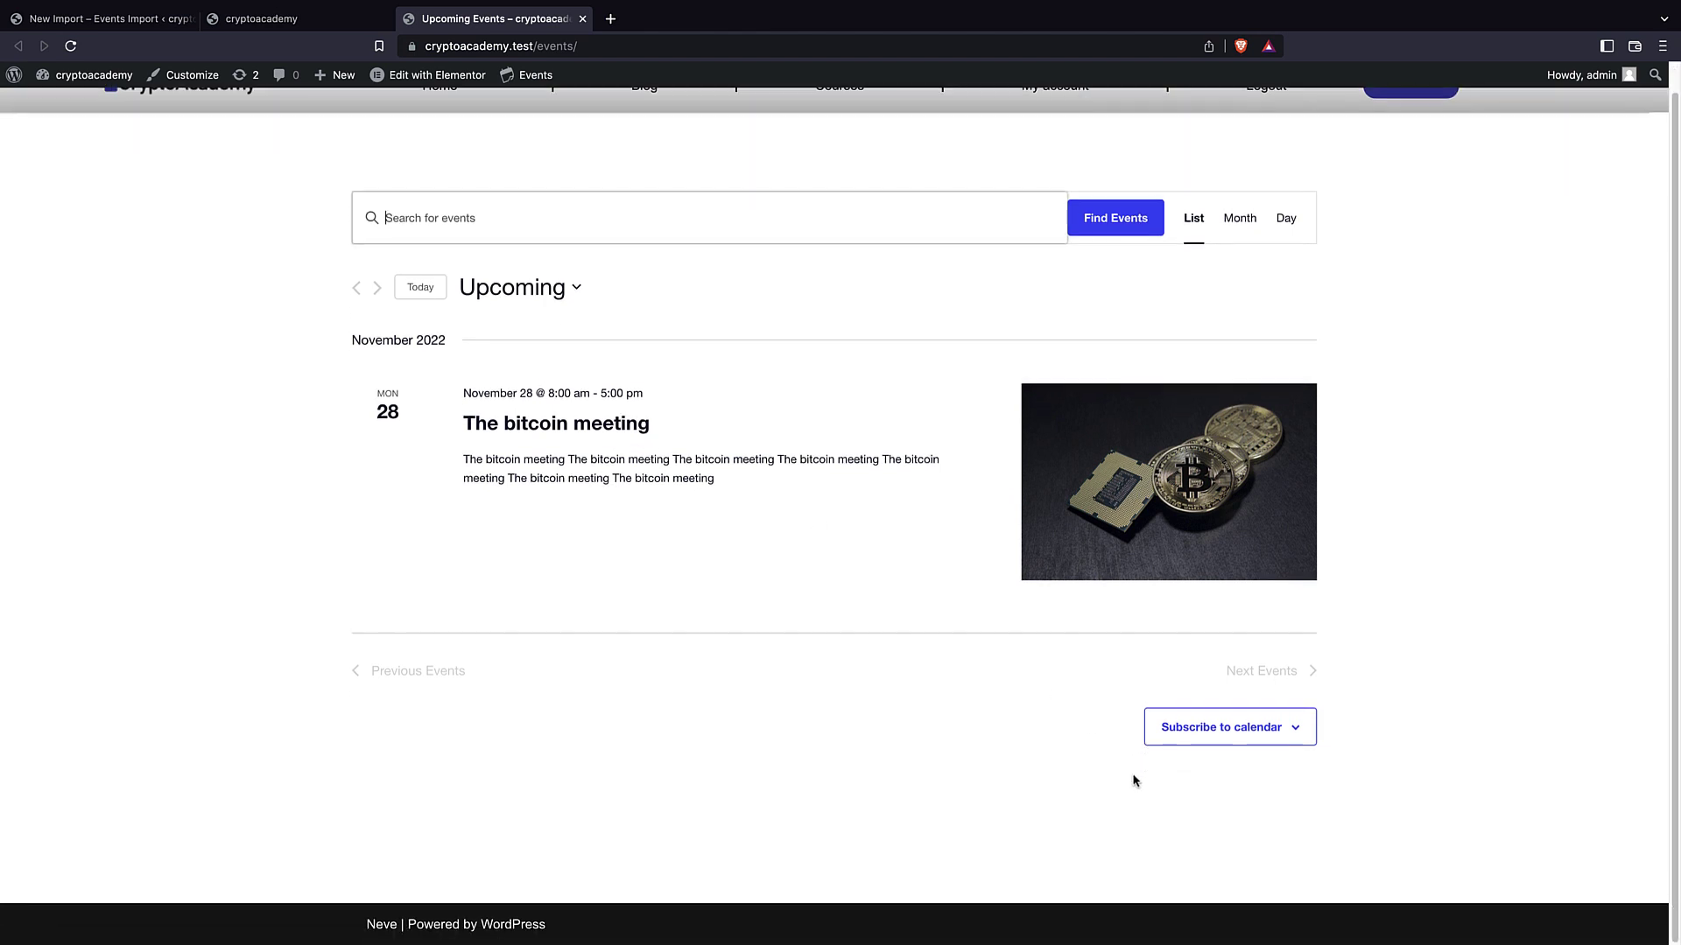
{"action": "left_click", "coordinate": [1224, 229]}
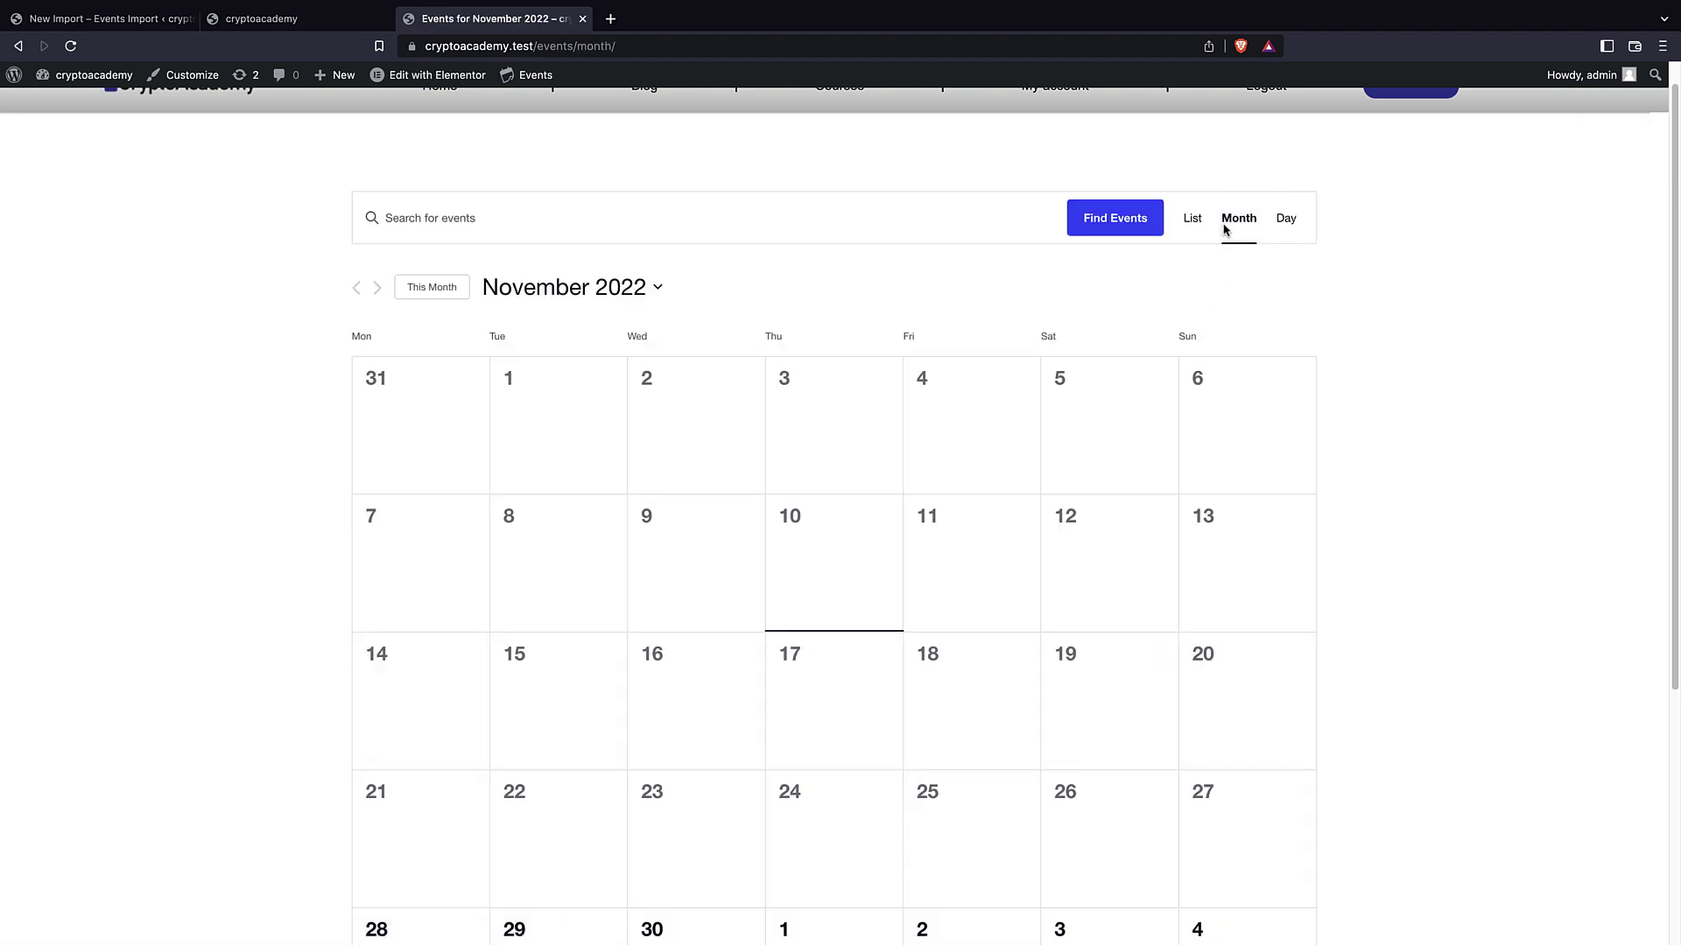
{"action": "scroll", "coordinate": [1224, 230], "scroll_direction": "down", "scroll_amount": 4}
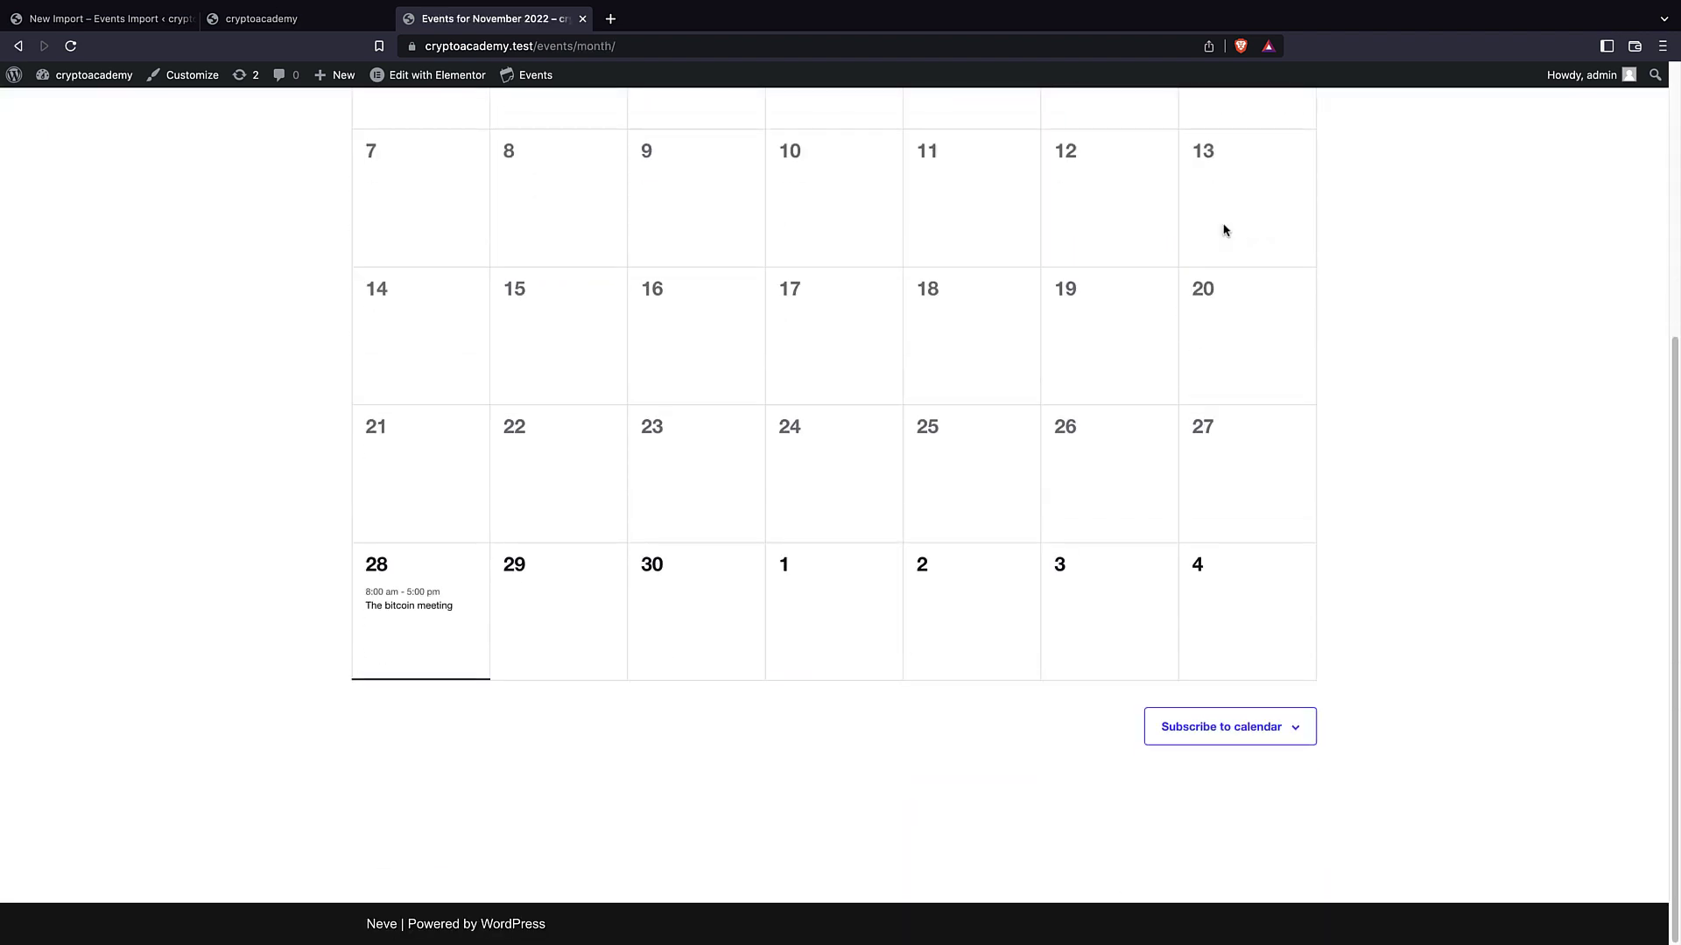
{"action": "scroll", "coordinate": [1224, 229], "scroll_direction": "up", "scroll_amount": 5}
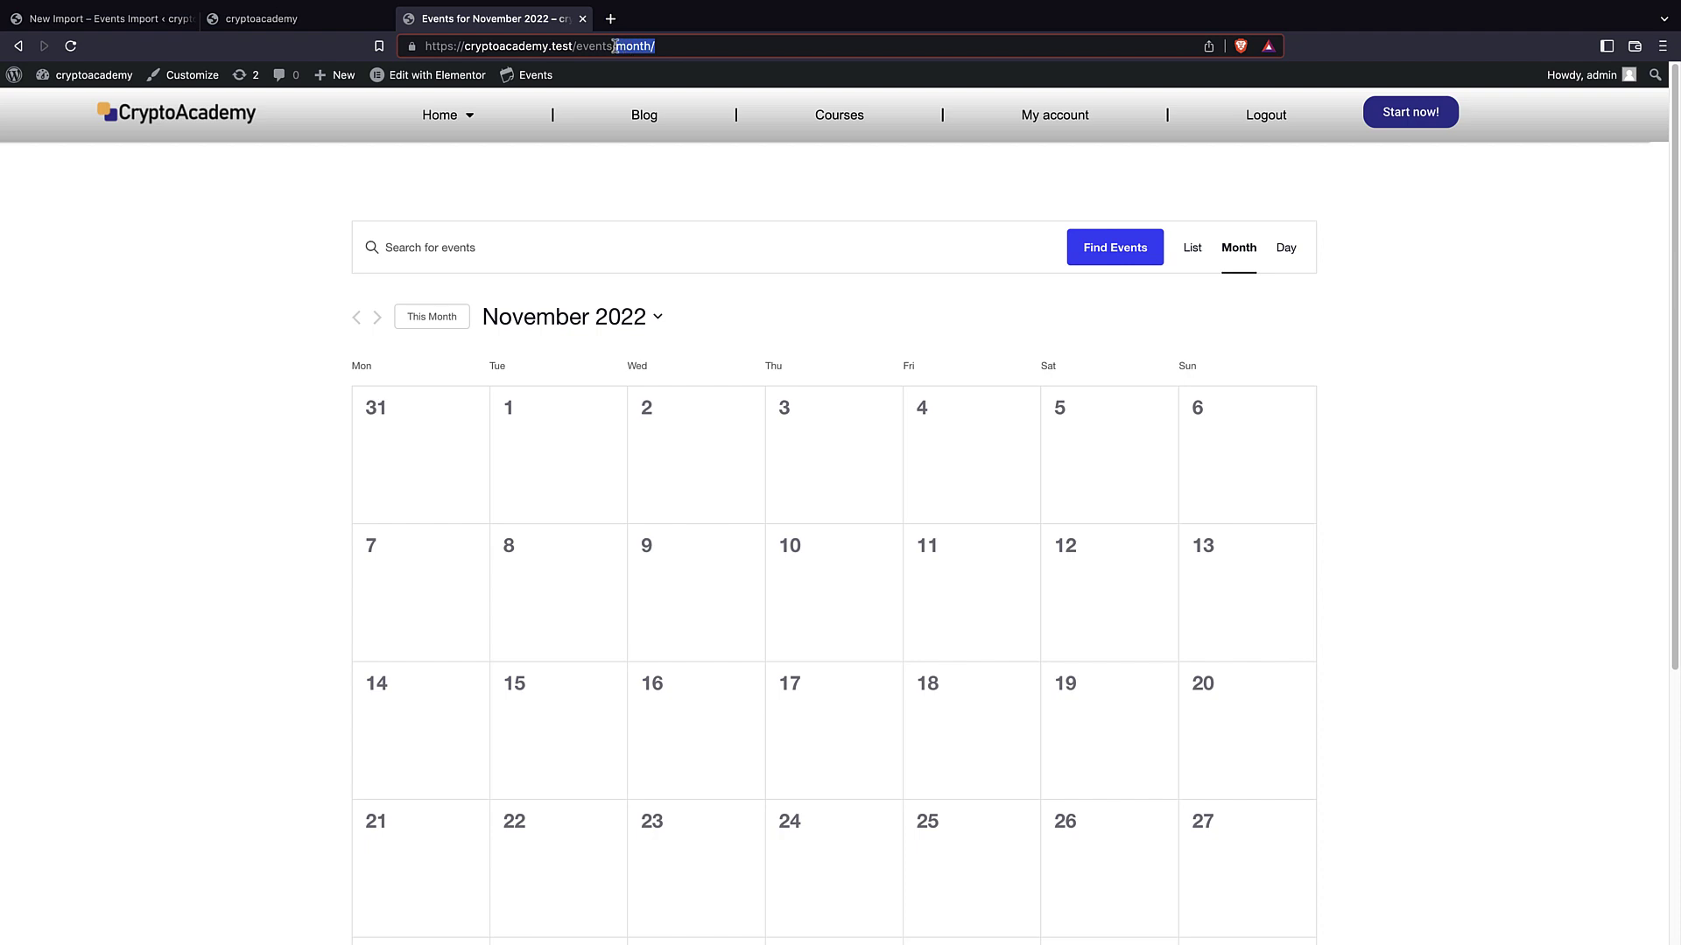
{"action": "key", "text": "BackSpace"}
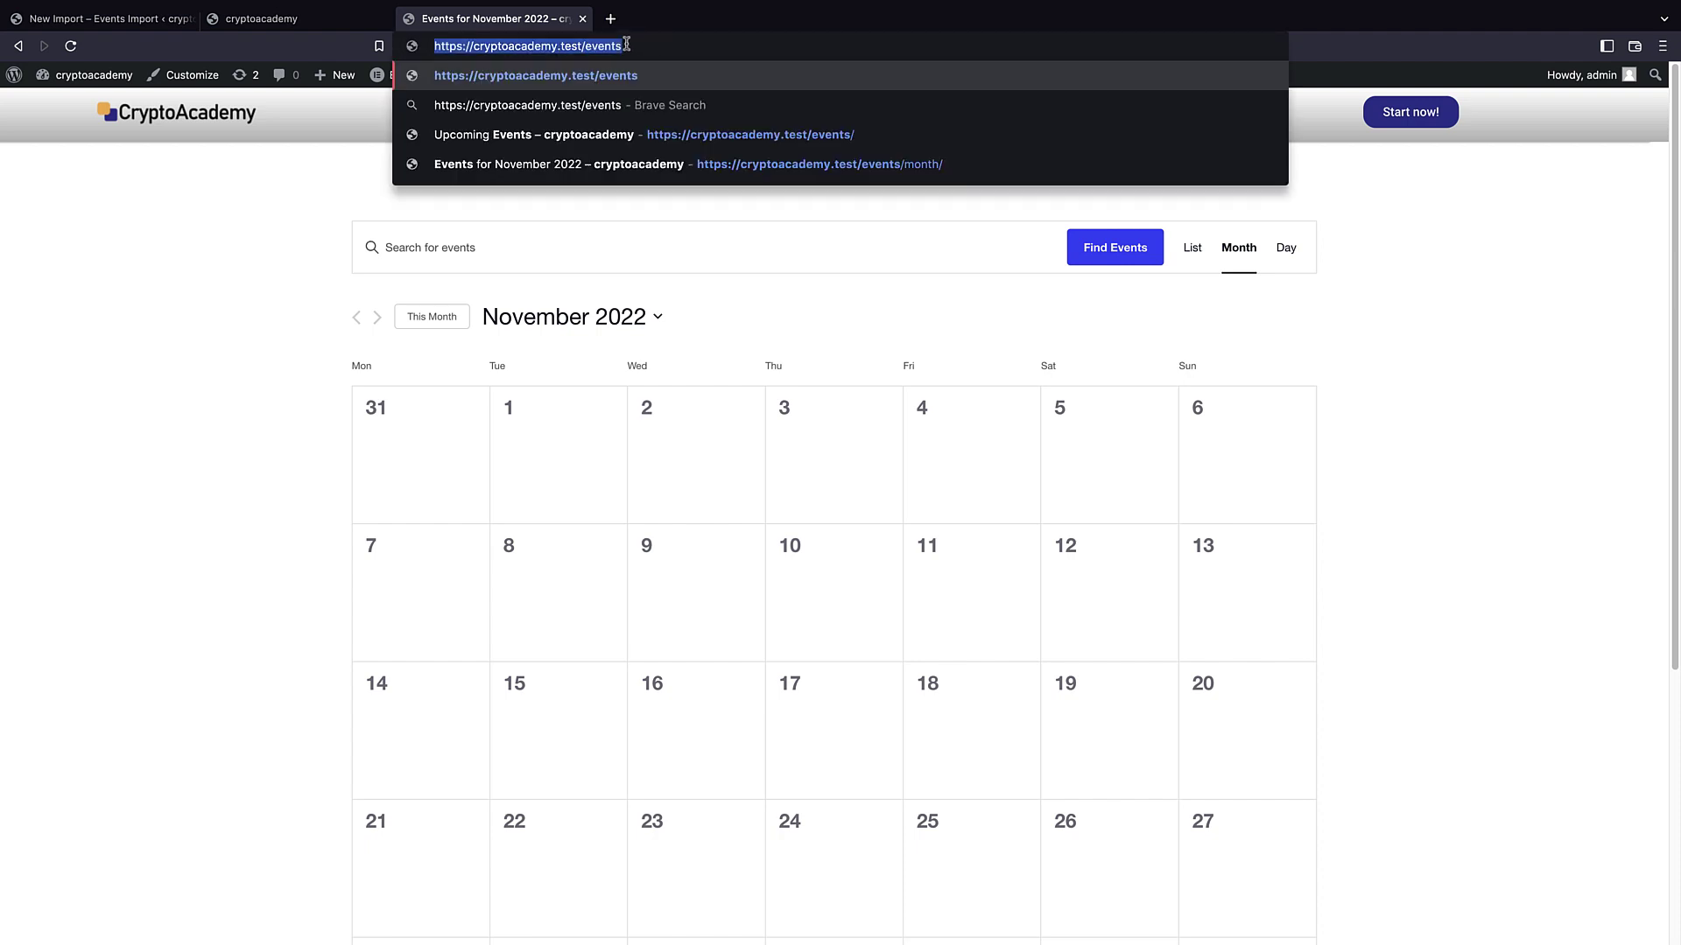
Edit the home page with Elementor and add a single-column section below the latest courses.
{"action": "left_click", "coordinate": [261, 18]}
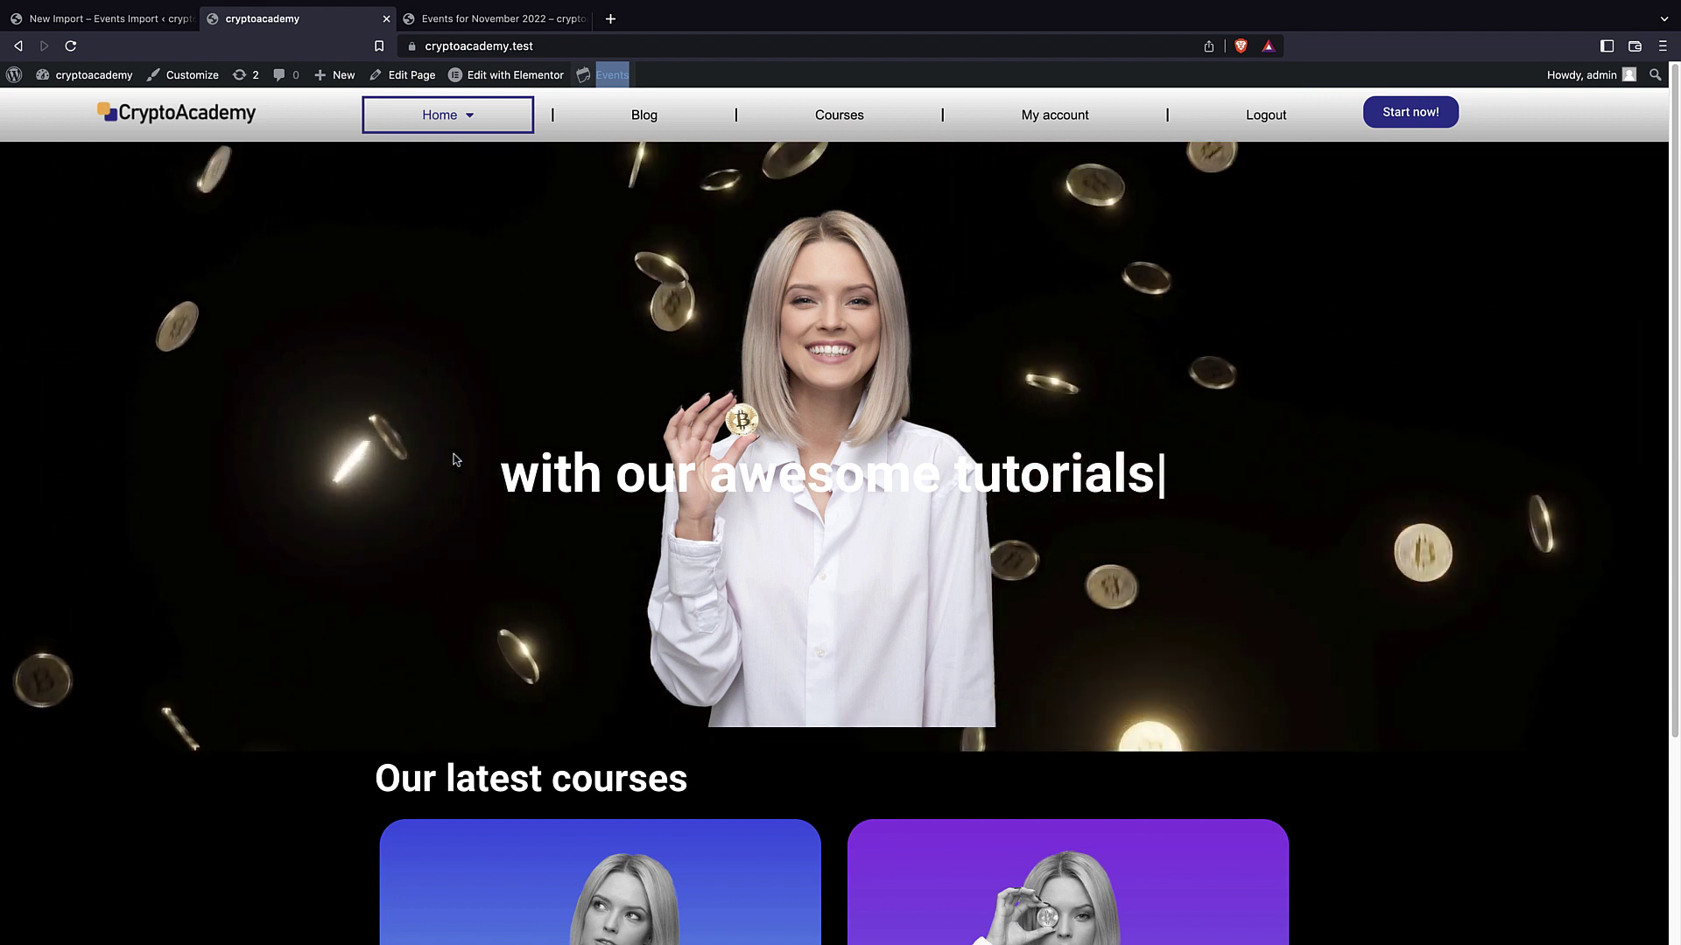
{"action": "scroll", "coordinate": [454, 459], "scroll_direction": "down", "scroll_amount": 3}
{"action": "scroll", "coordinate": [585, 162], "scroll_direction": "up", "scroll_amount": 3}
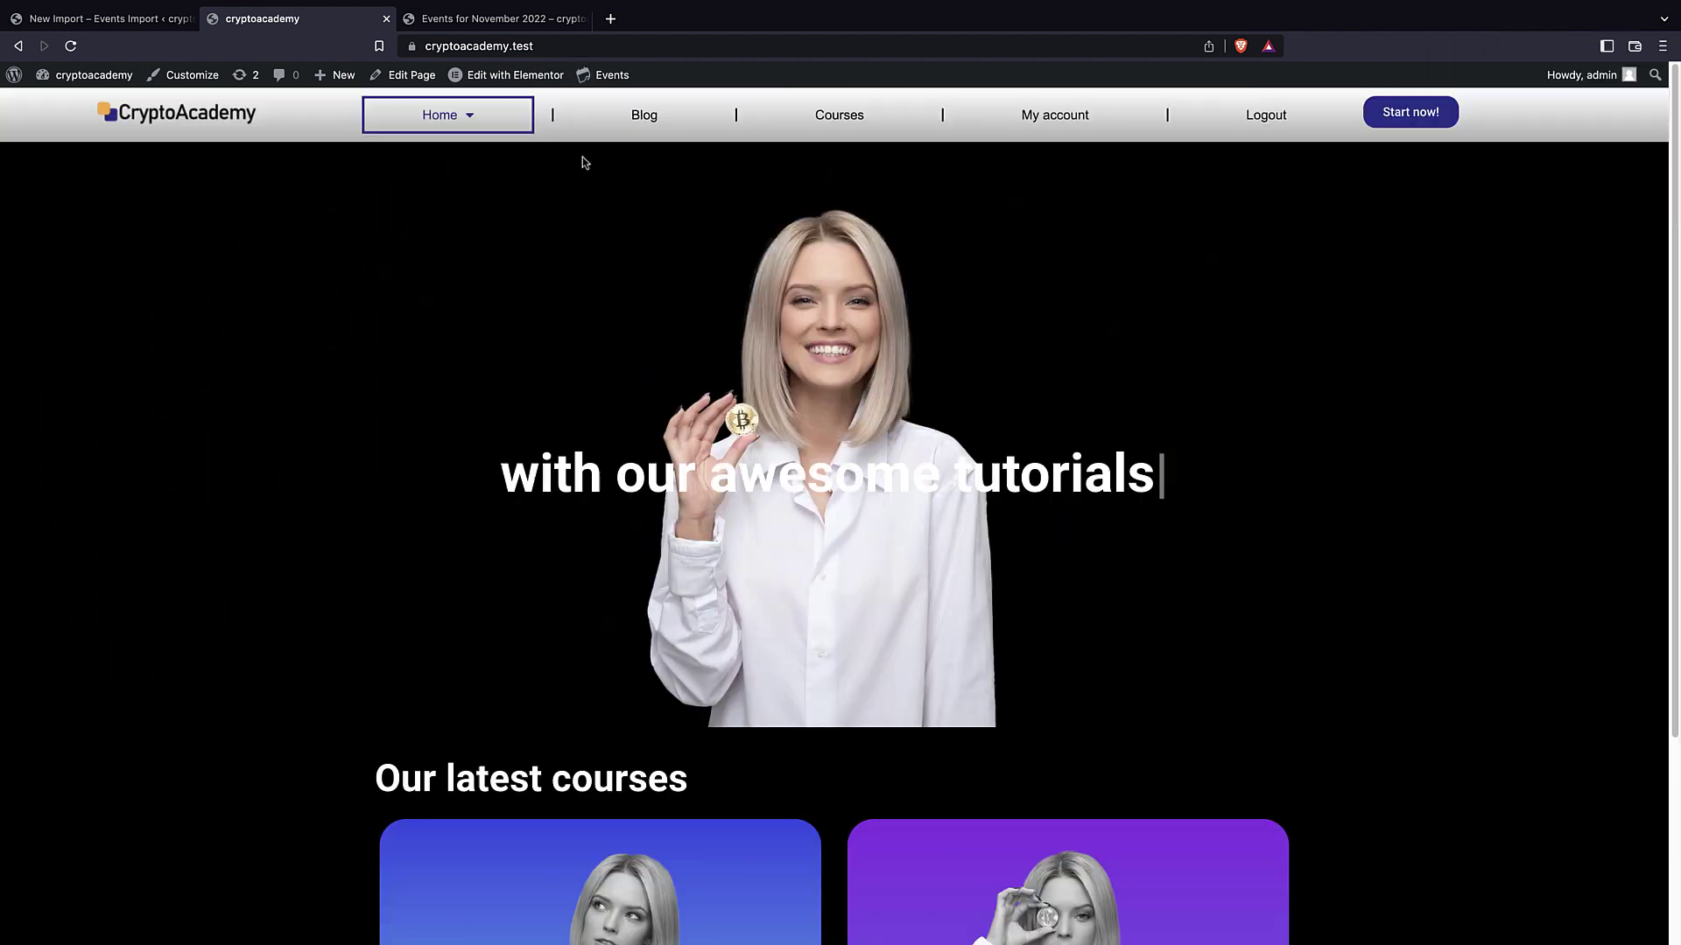
{"action": "left_click", "coordinate": [505, 79]}
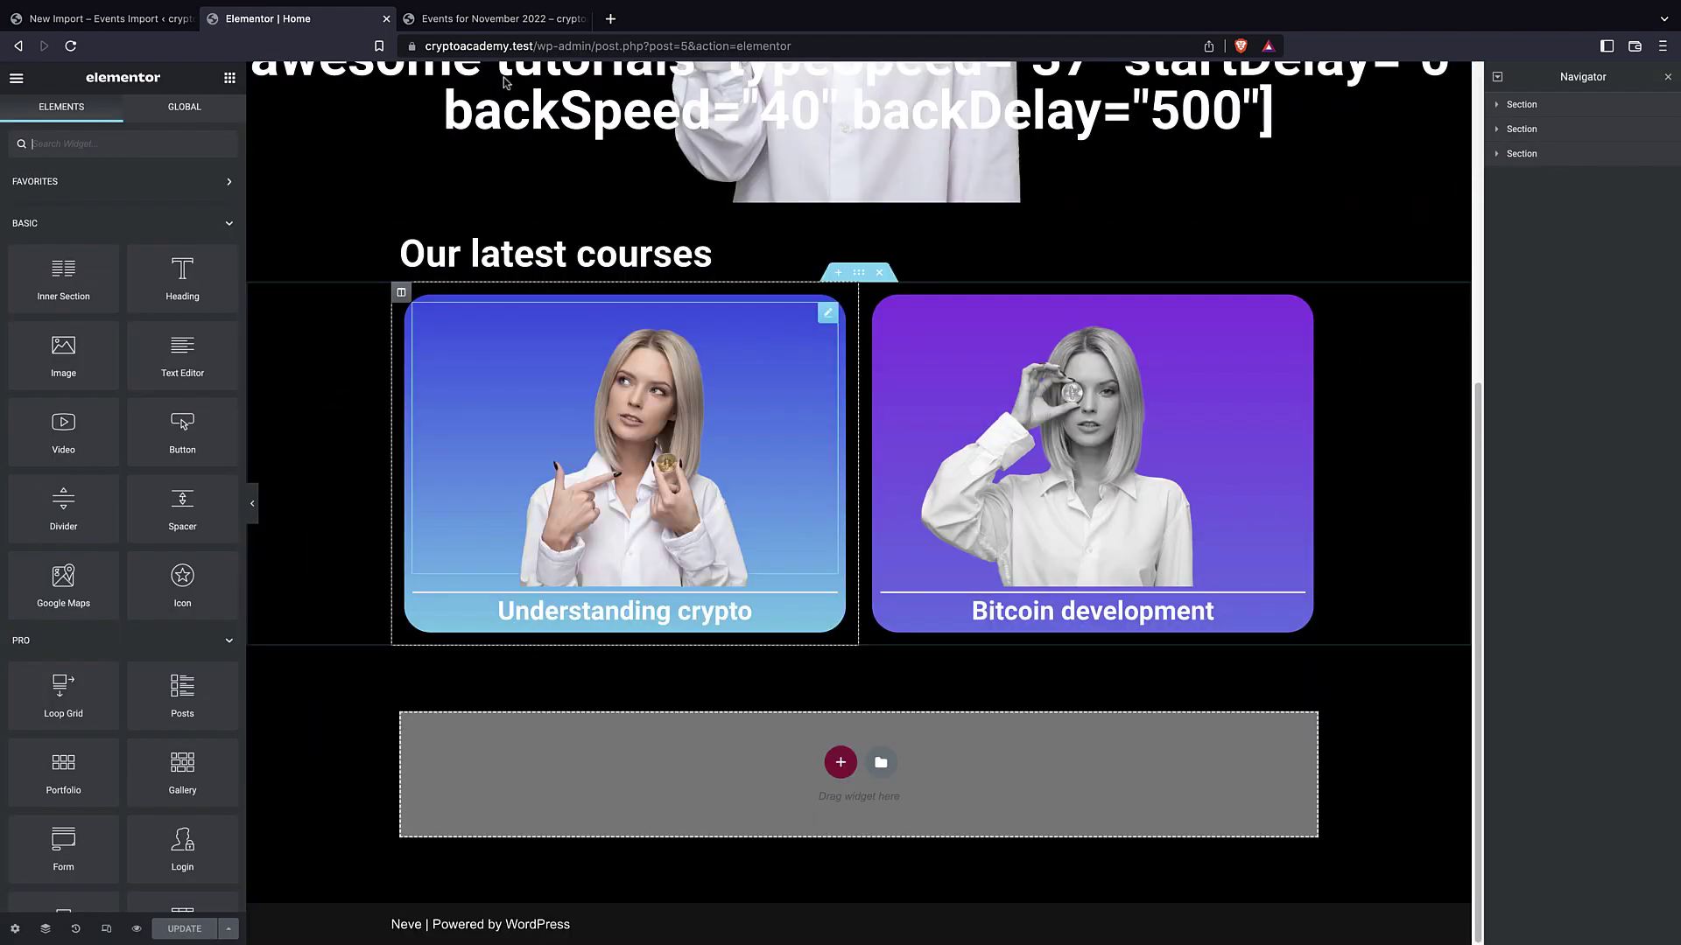
{"action": "left_click", "coordinate": [838, 762]}
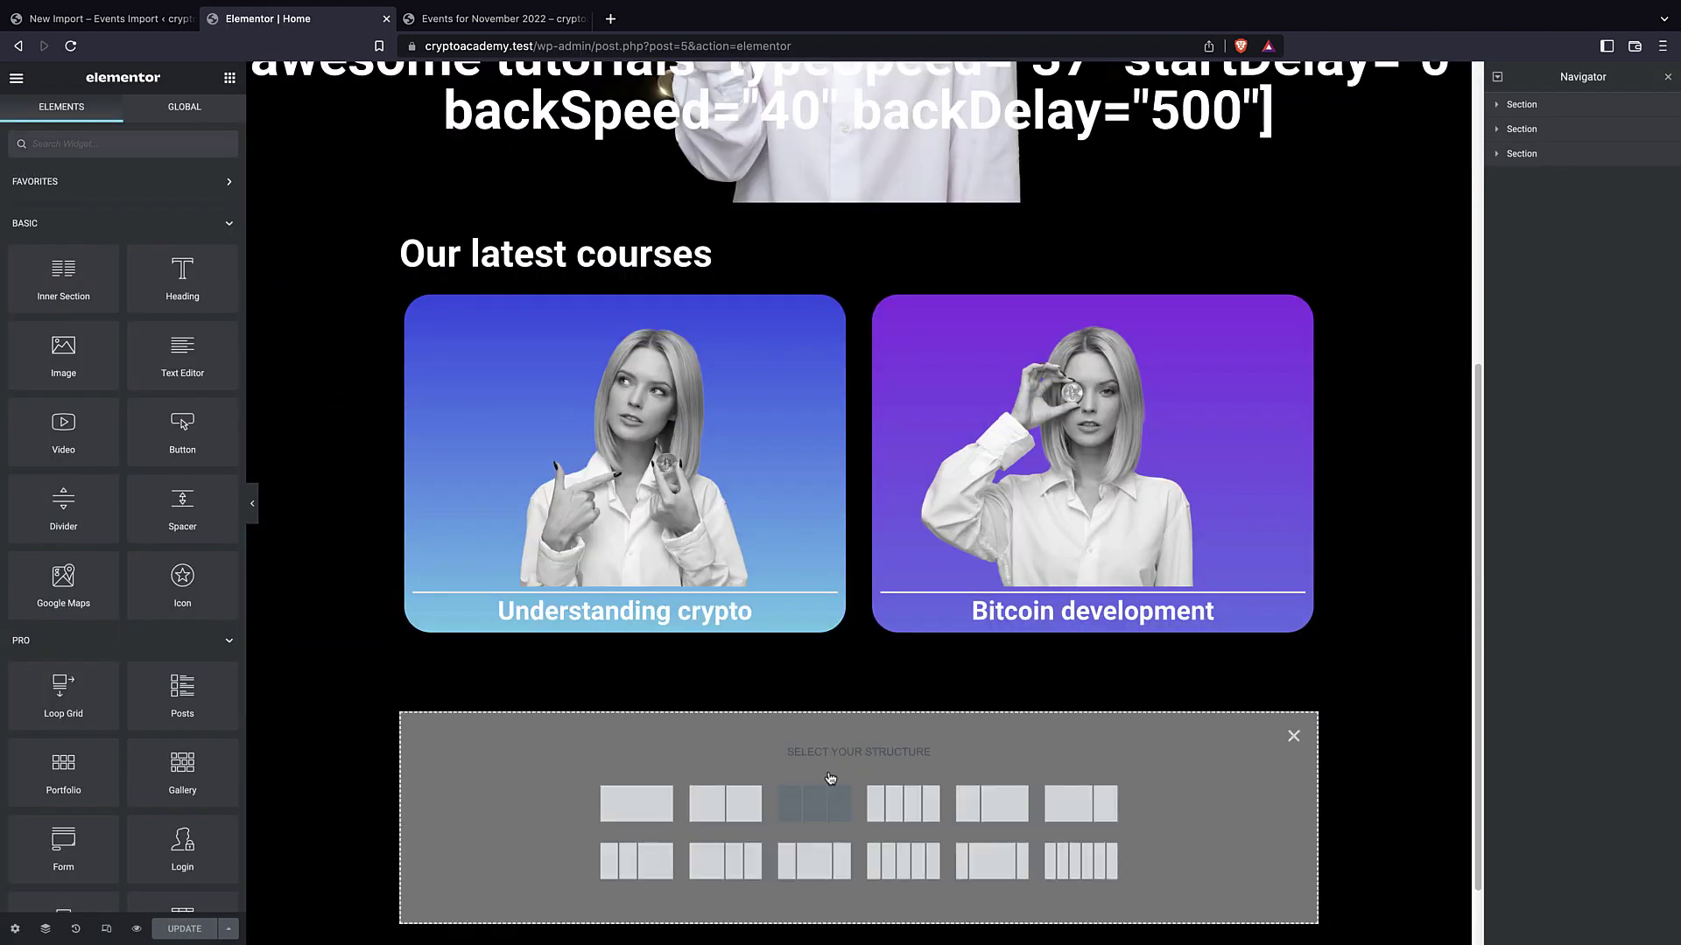
{"action": "left_click", "coordinate": [662, 796]}
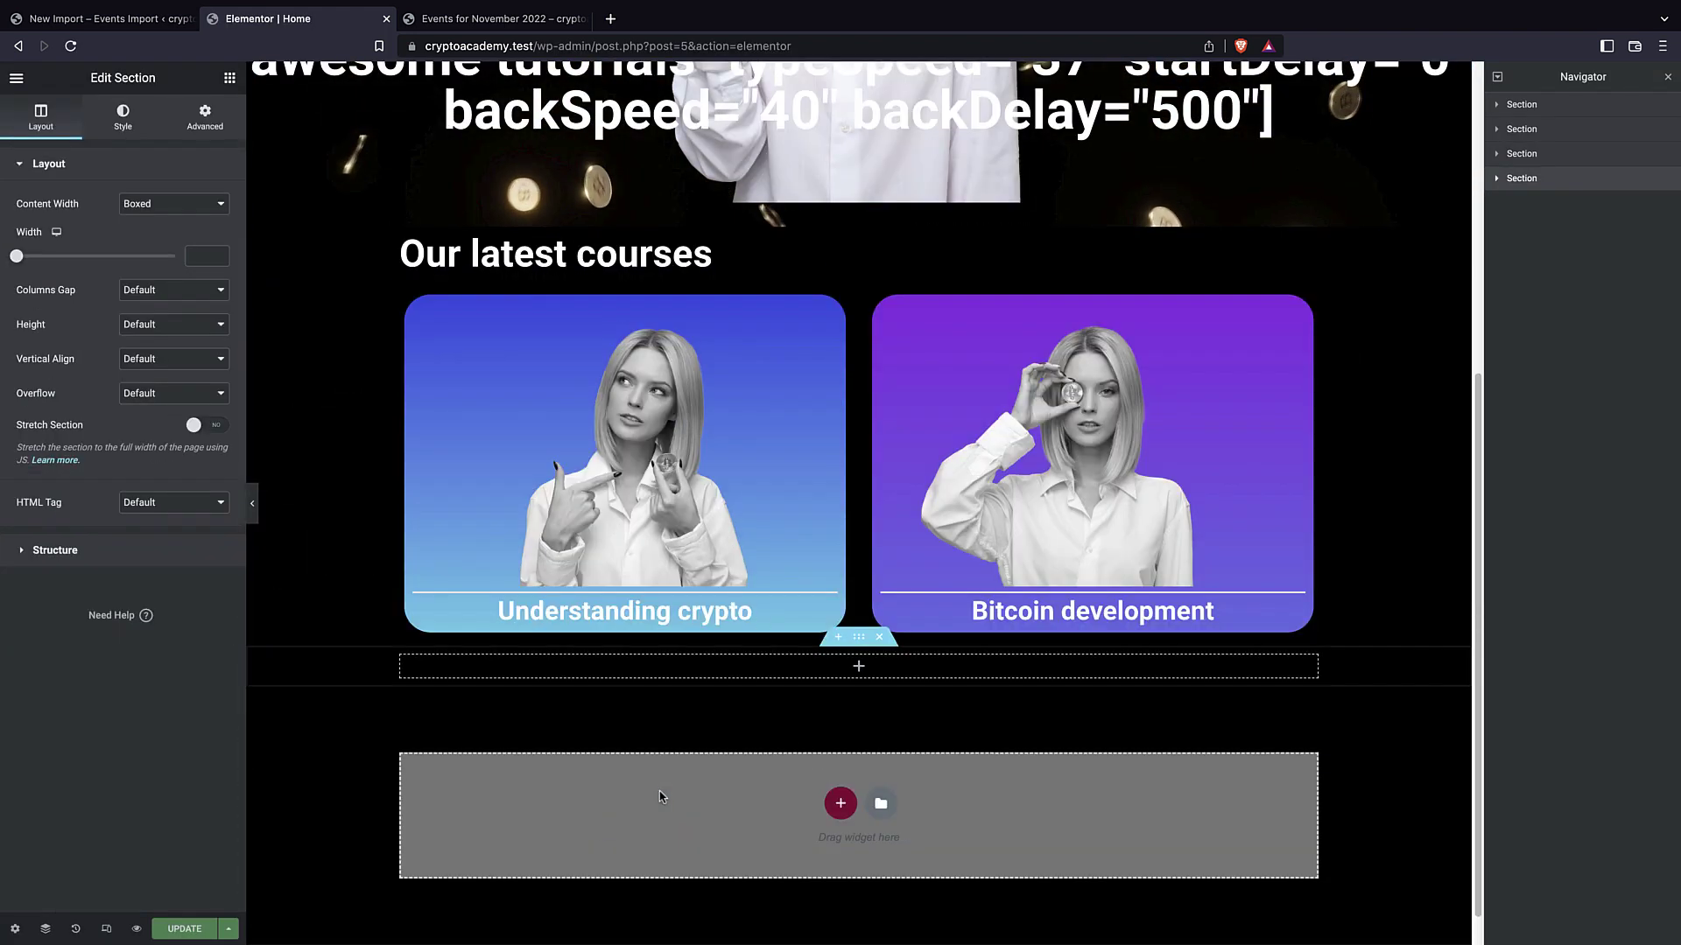
Give the new section a classic background in white, #FFFFFF.
{"action": "left_click", "coordinate": [127, 121]}
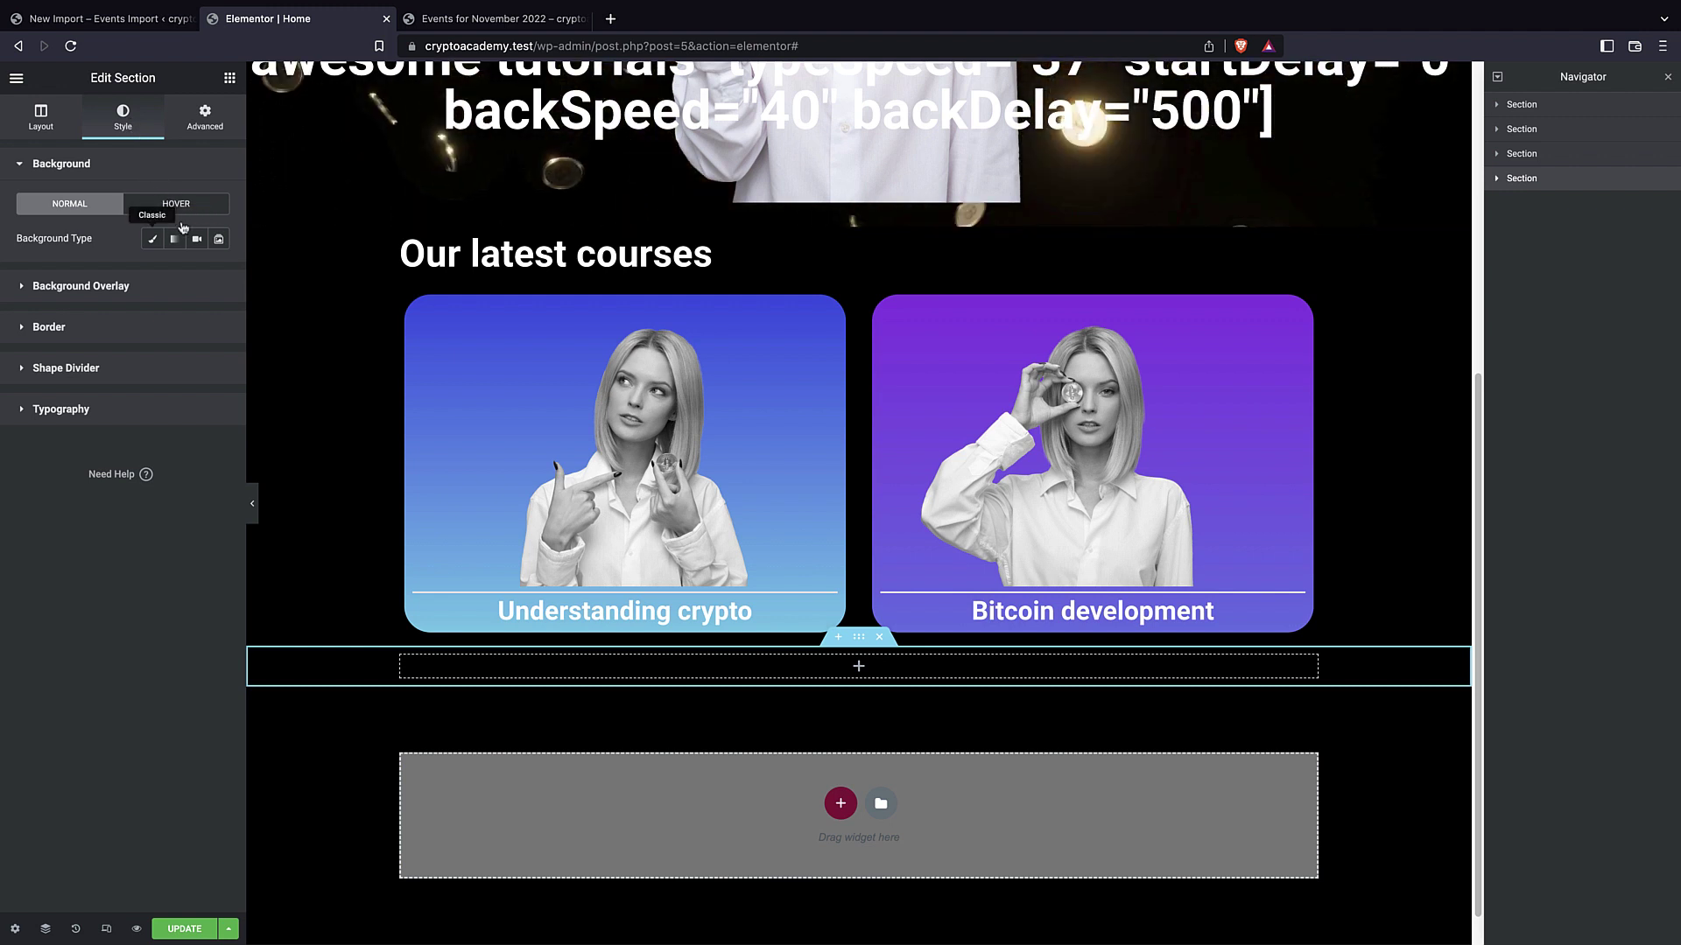
{"action": "left_click", "coordinate": [152, 238]}
{"action": "left_click", "coordinate": [218, 273]}
{"action": "left_click", "coordinate": [19, 325]}
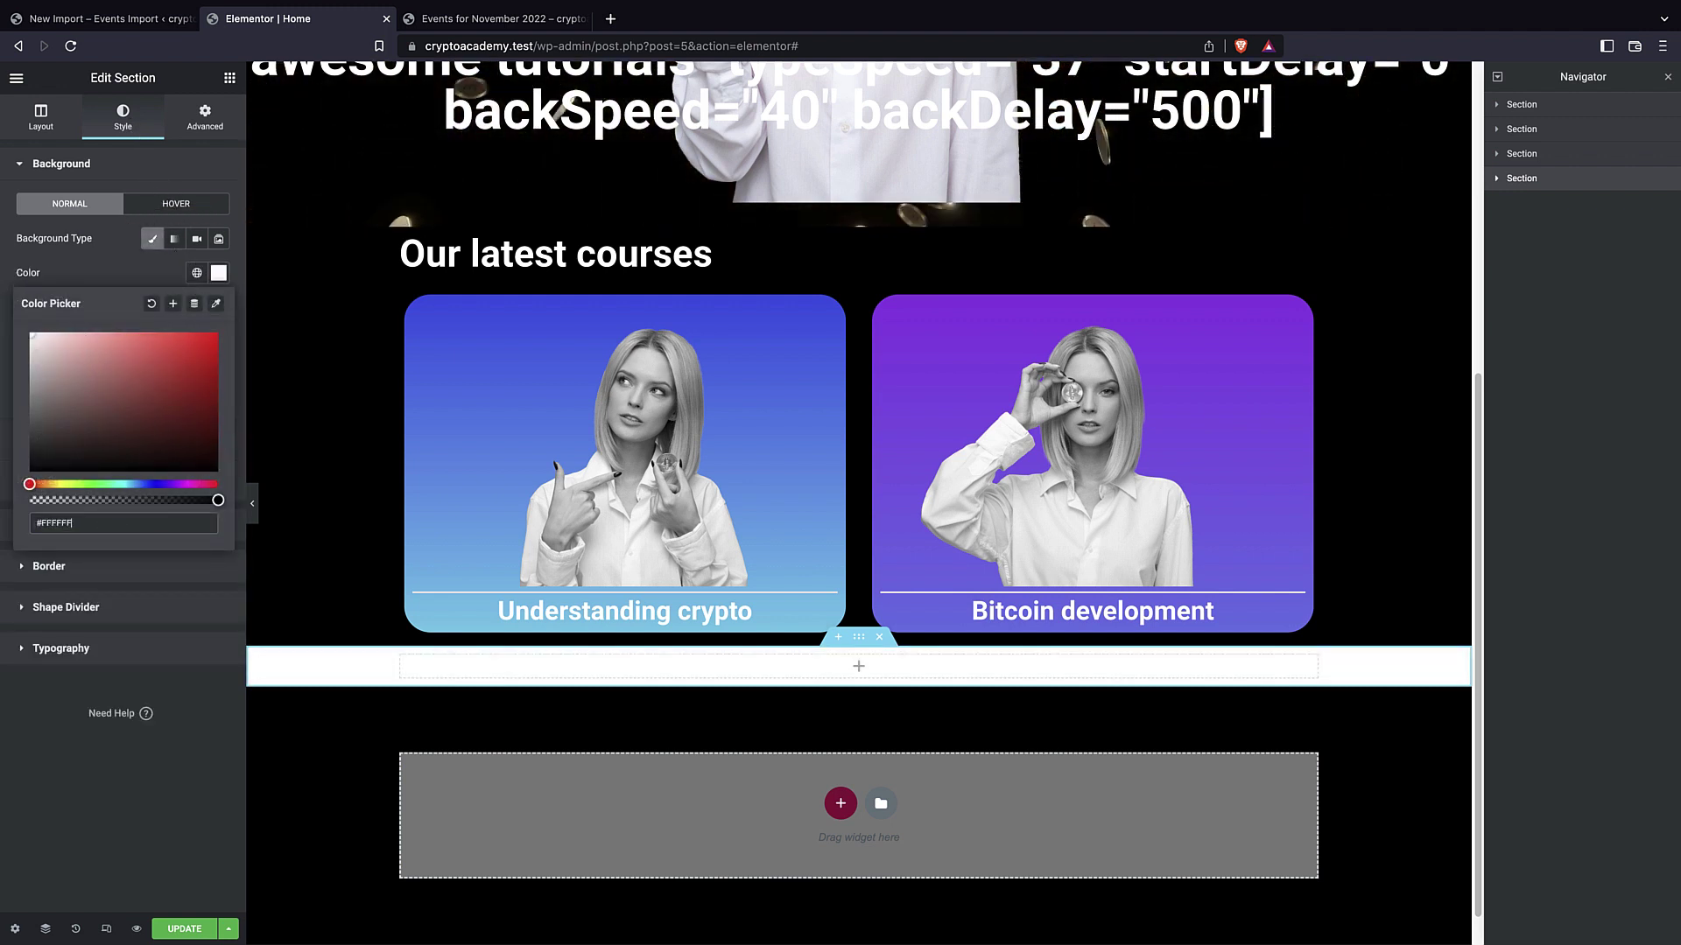
{"action": "left_click", "coordinate": [84, 267]}
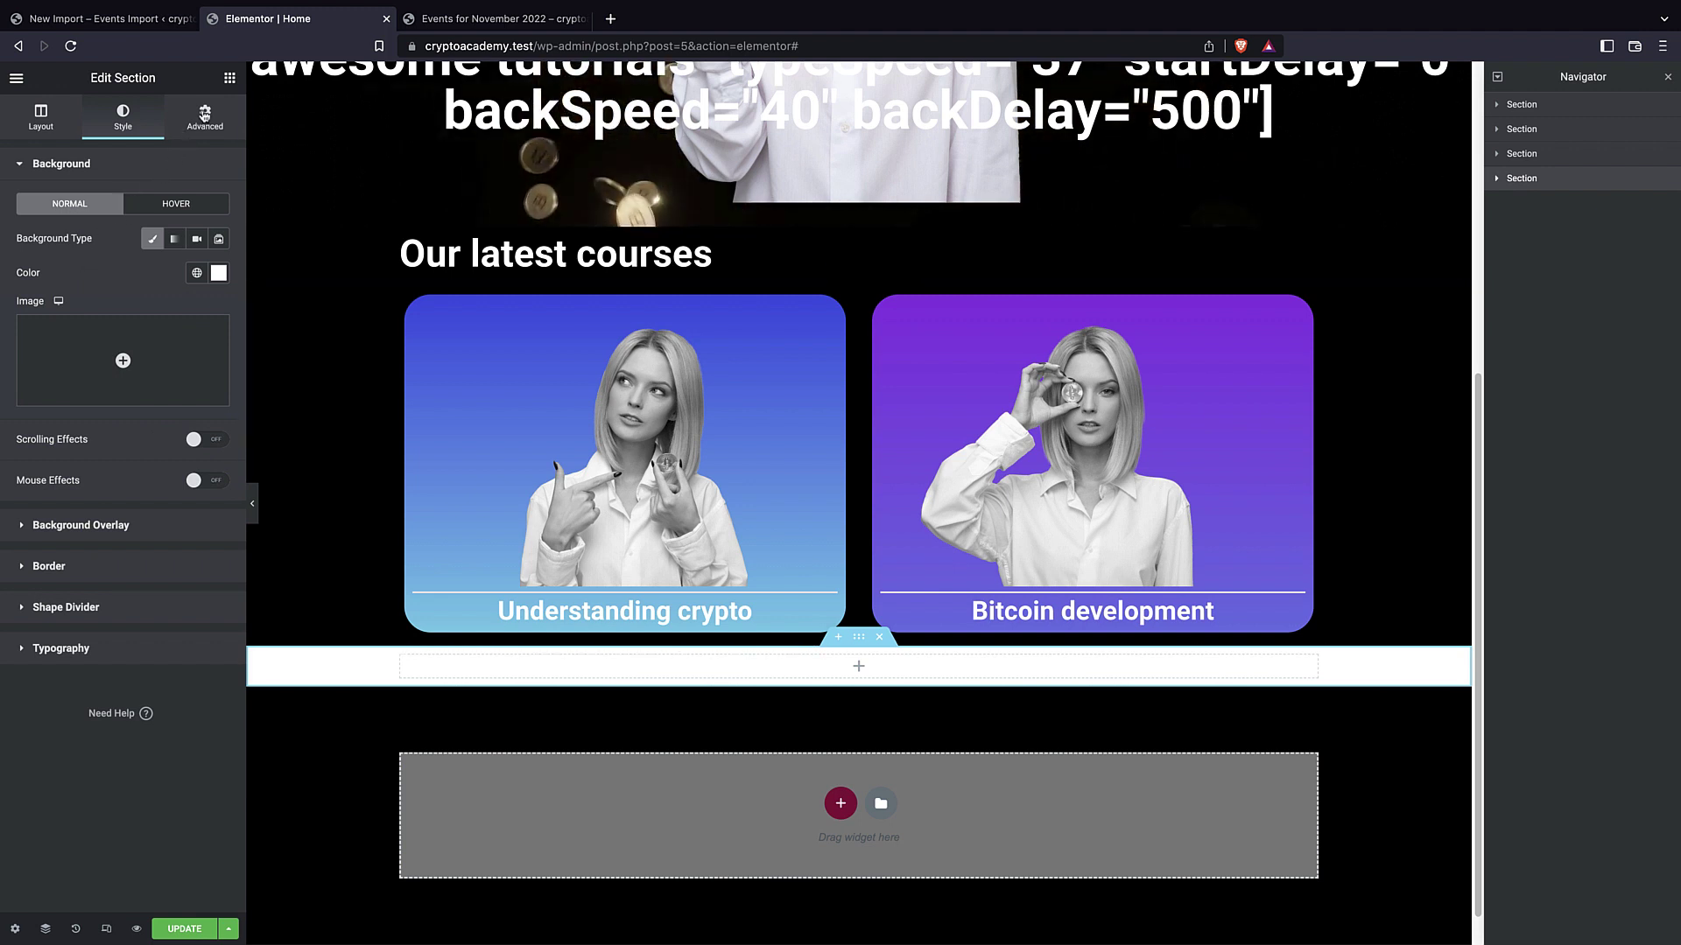
Add a Heading widget to the white section and set its title to "Our events".
{"action": "left_click", "coordinate": [206, 115]}
{"action": "left_click", "coordinate": [229, 77]}
{"action": "left_click_drag", "start_coordinate": [182, 273], "coordinate": [855, 665]}
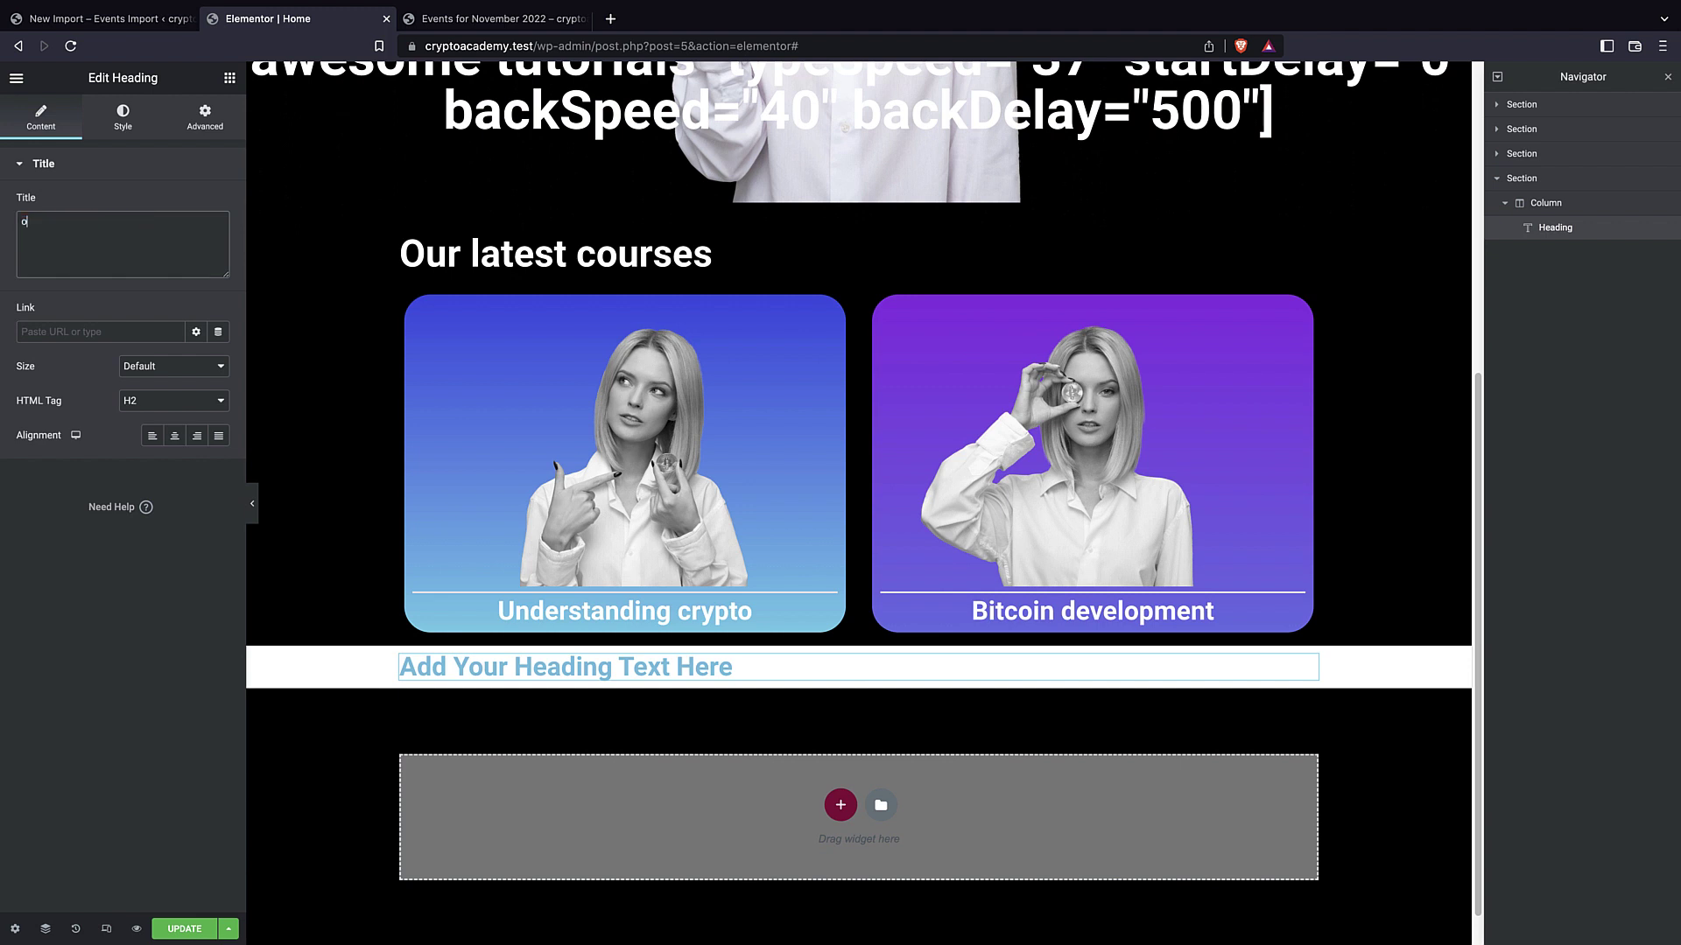
{"action": "type", "text": "our events"}
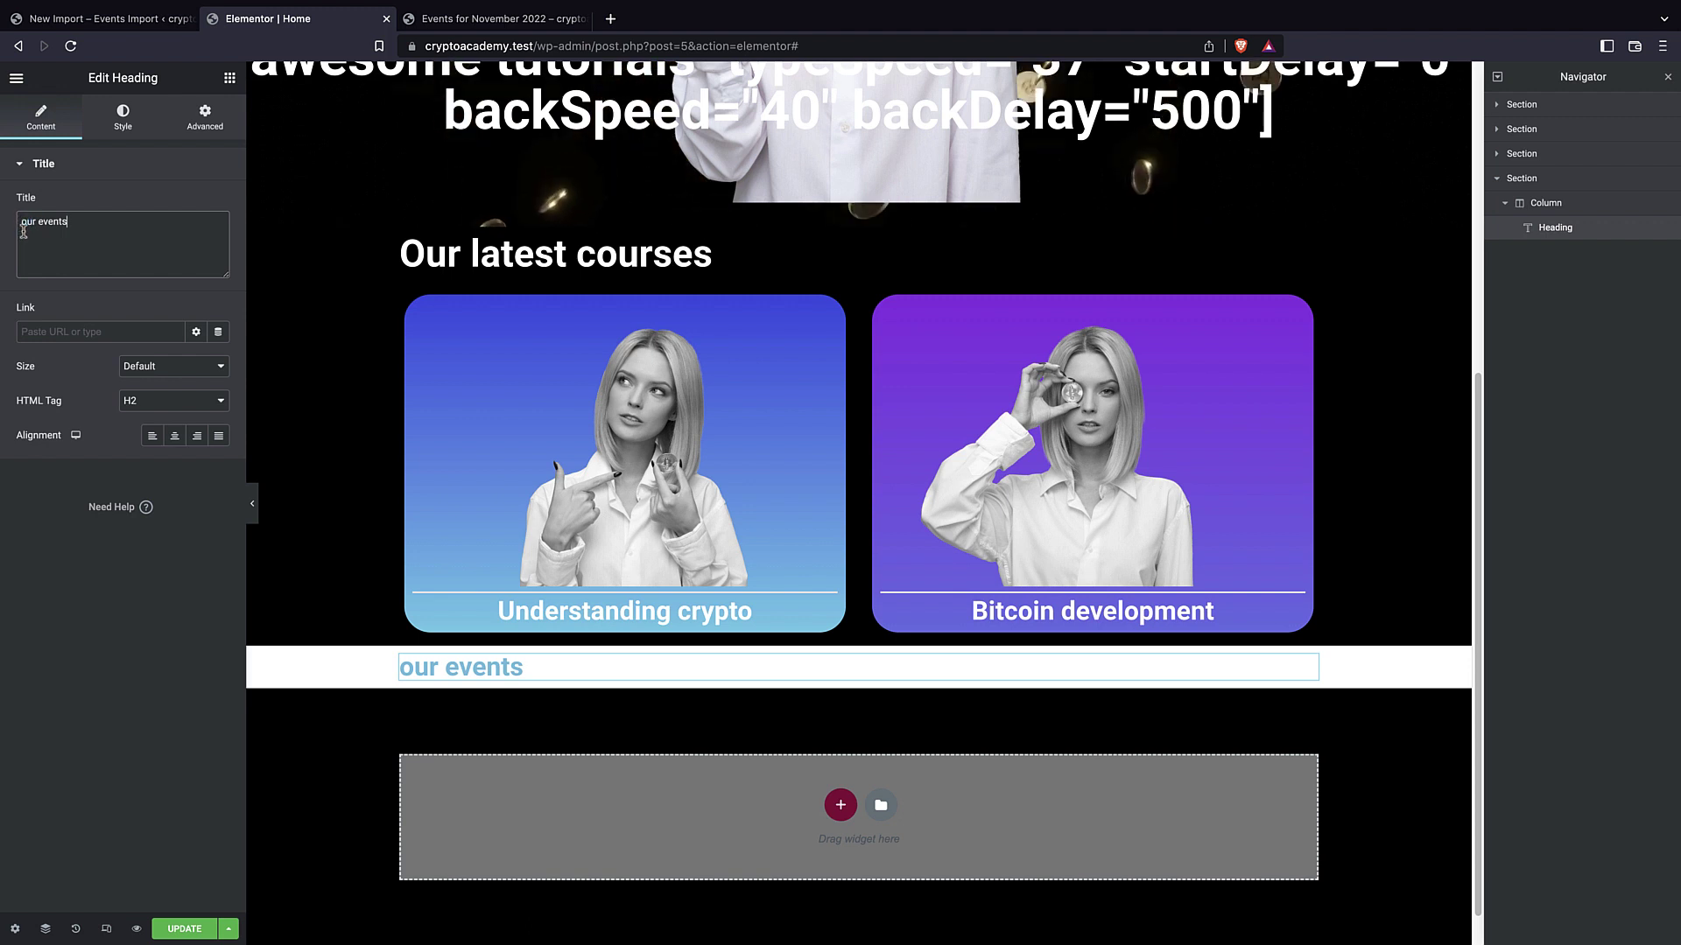
{"action": "left_click_drag", "start_coordinate": [21, 221], "coordinate": [27, 222]}
{"action": "type", "text": "O"}
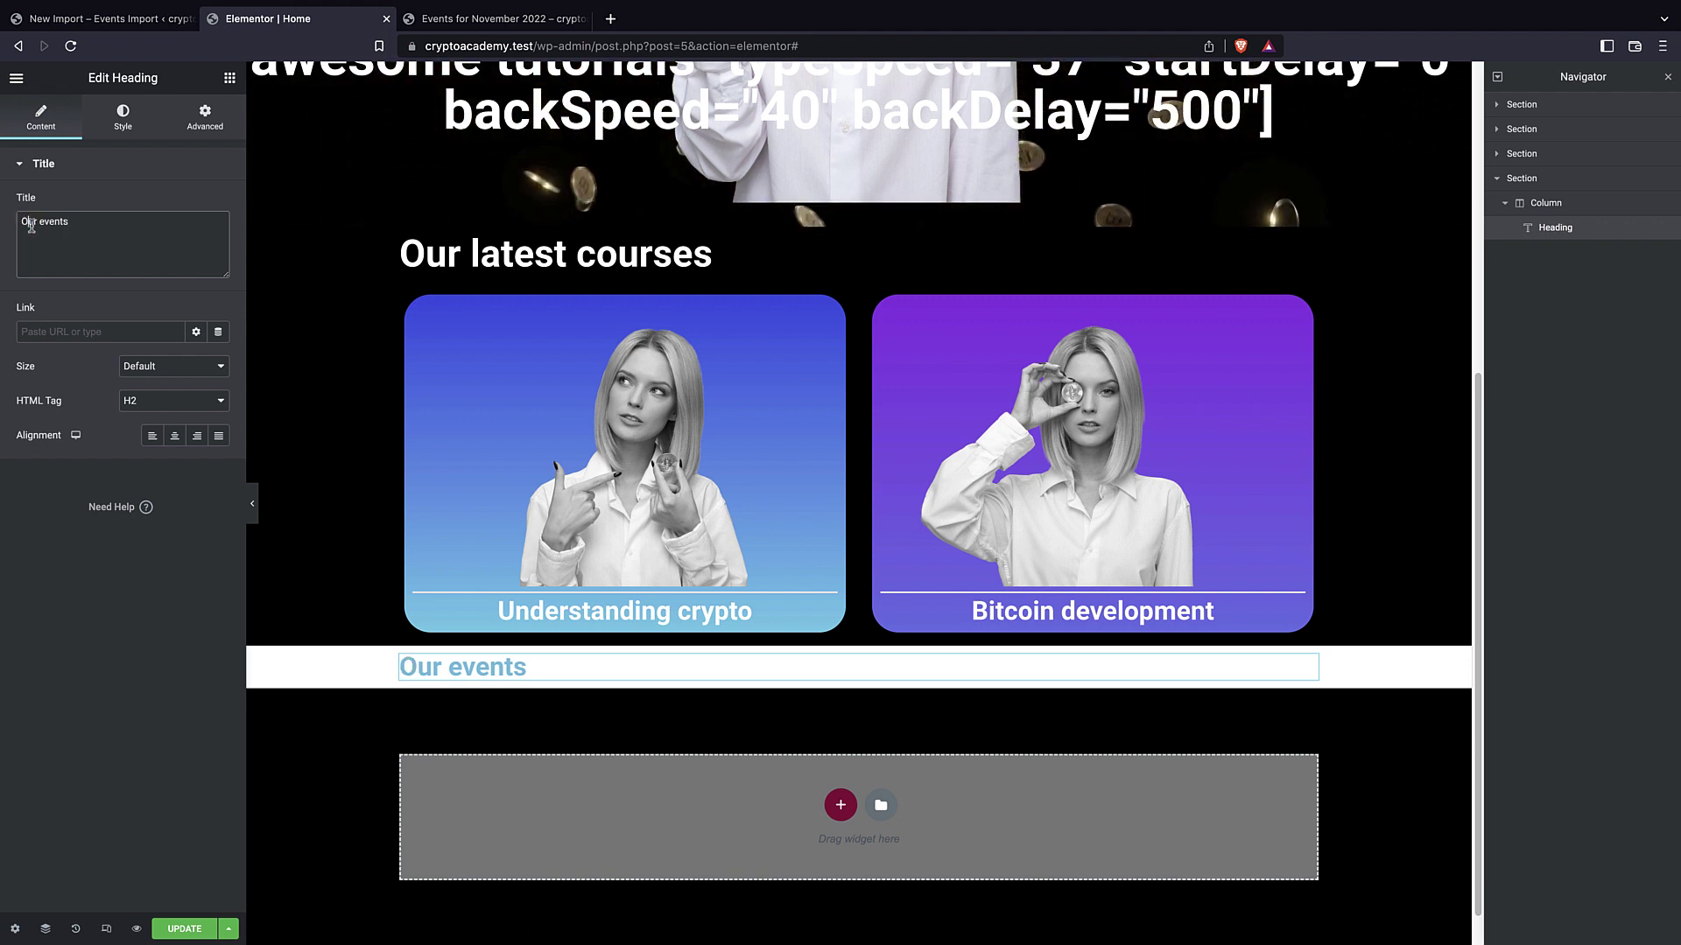
Set the "Our events" heading's text color to black and return to the widget library.
{"action": "left_click", "coordinate": [122, 118]}
{"action": "left_click", "coordinate": [218, 203]}
{"action": "left_click", "coordinate": [32, 401]}
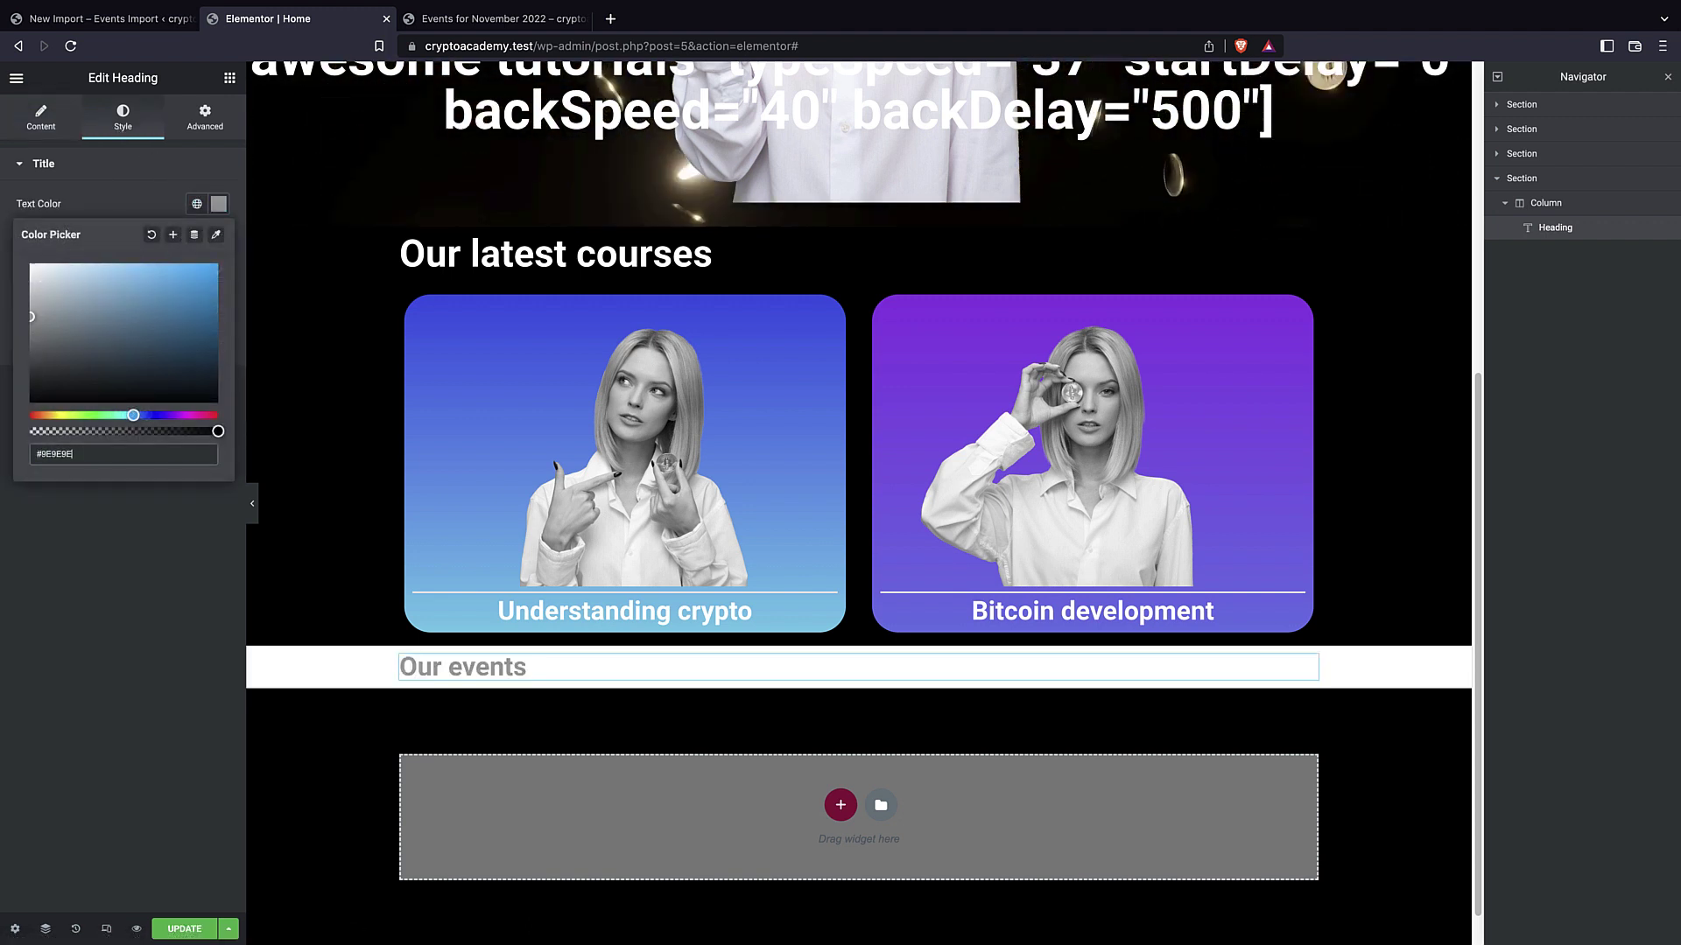
{"action": "left_click", "coordinate": [136, 683]}
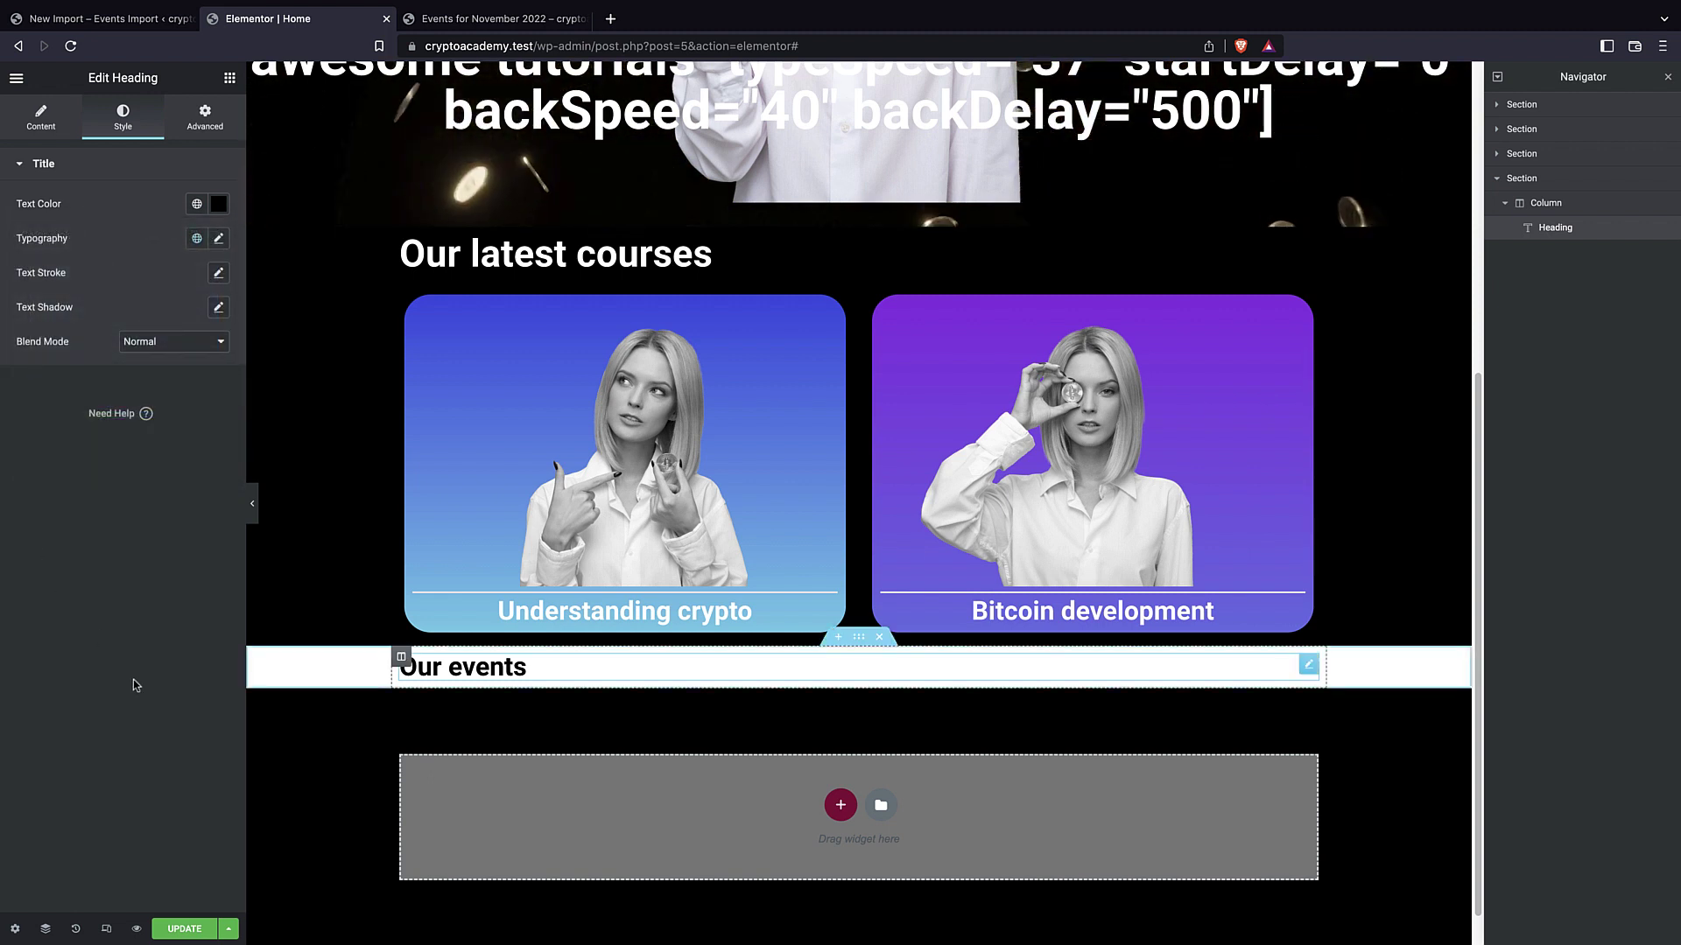
{"action": "left_click", "coordinate": [205, 120]}
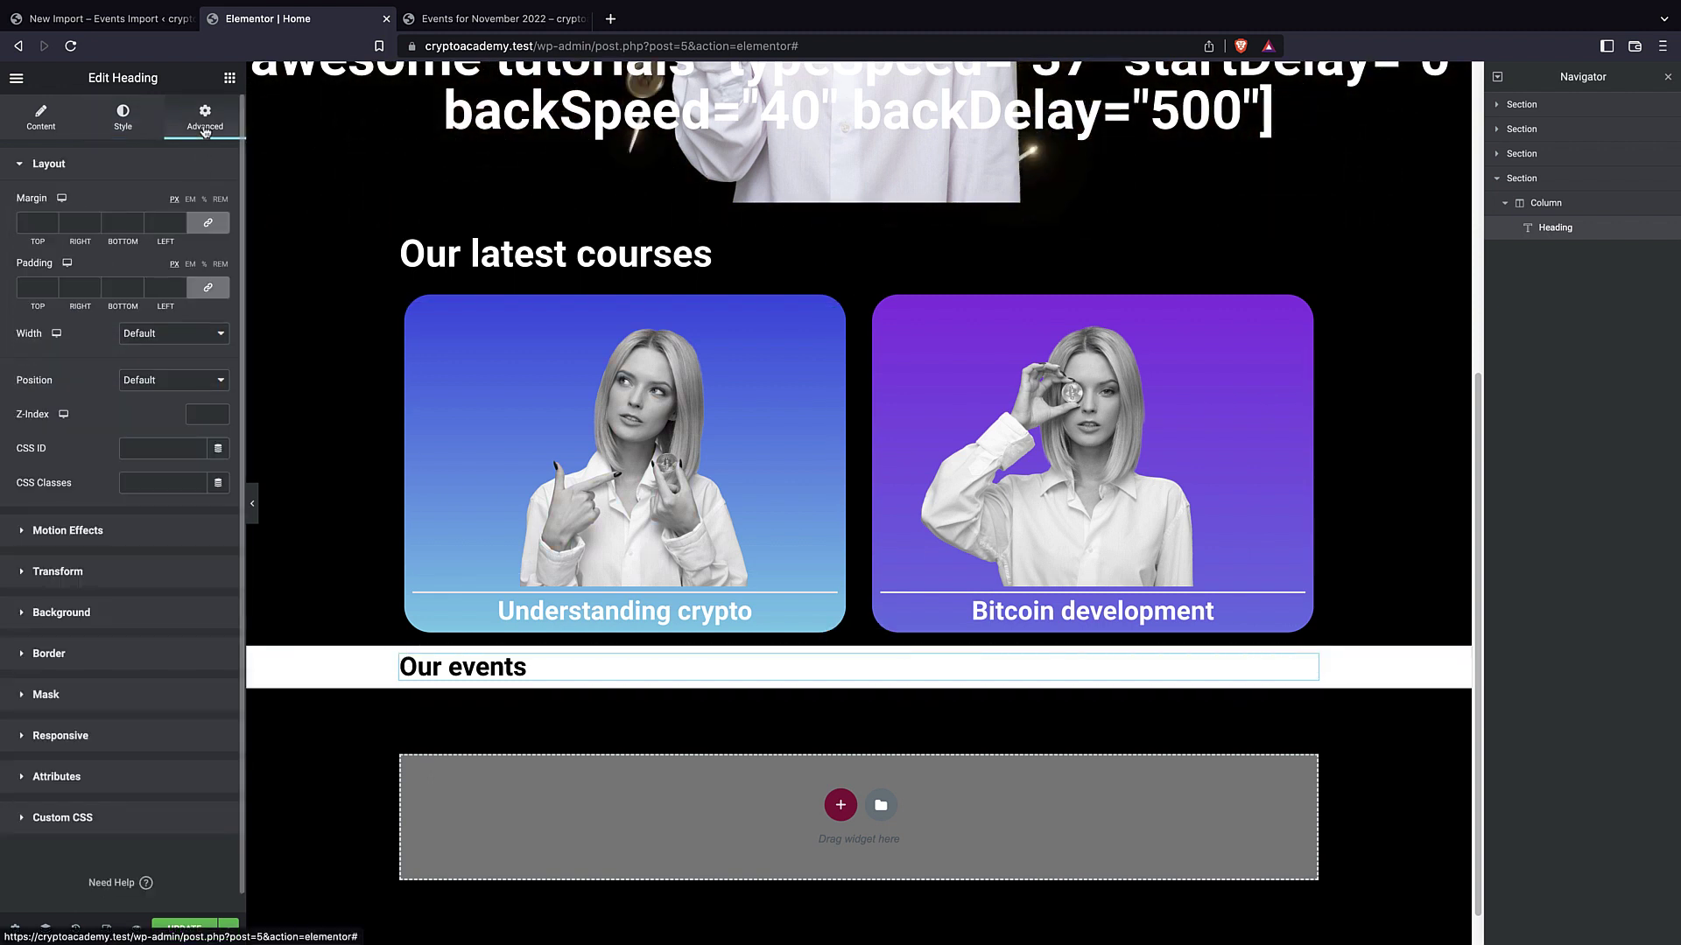
{"action": "left_click", "coordinate": [230, 78]}
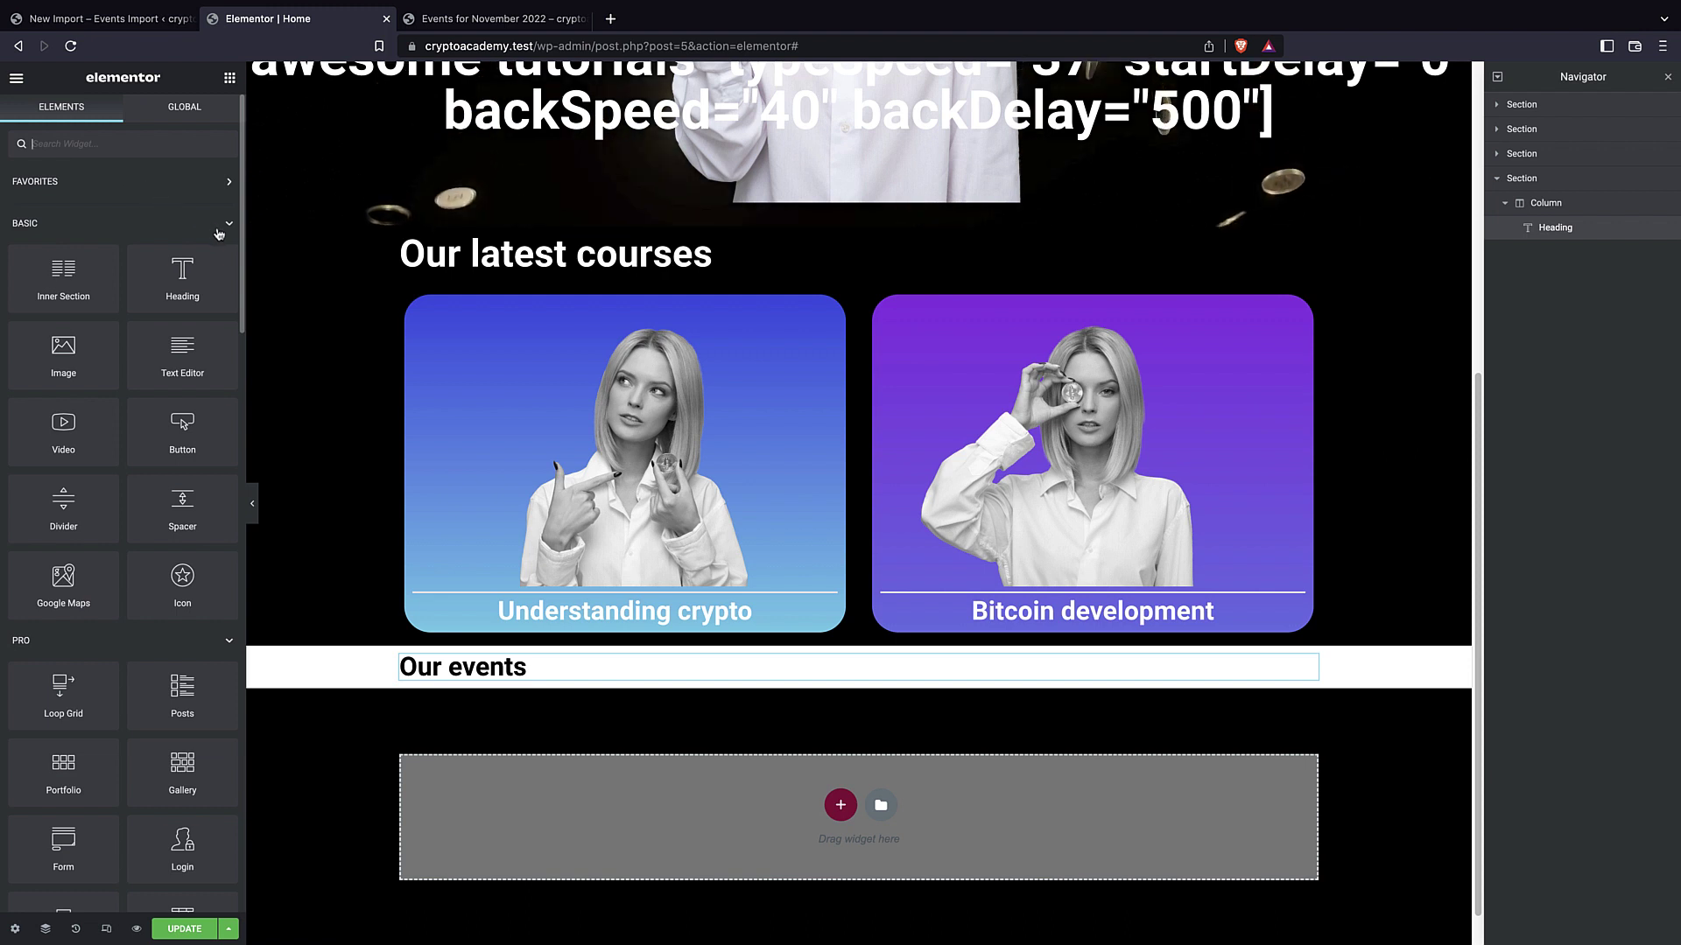
Add the WordPress Events List widget in a new section below the "Our events" section.
{"action": "scroll", "coordinate": [174, 677], "scroll_direction": "down", "scroll_amount": 15}
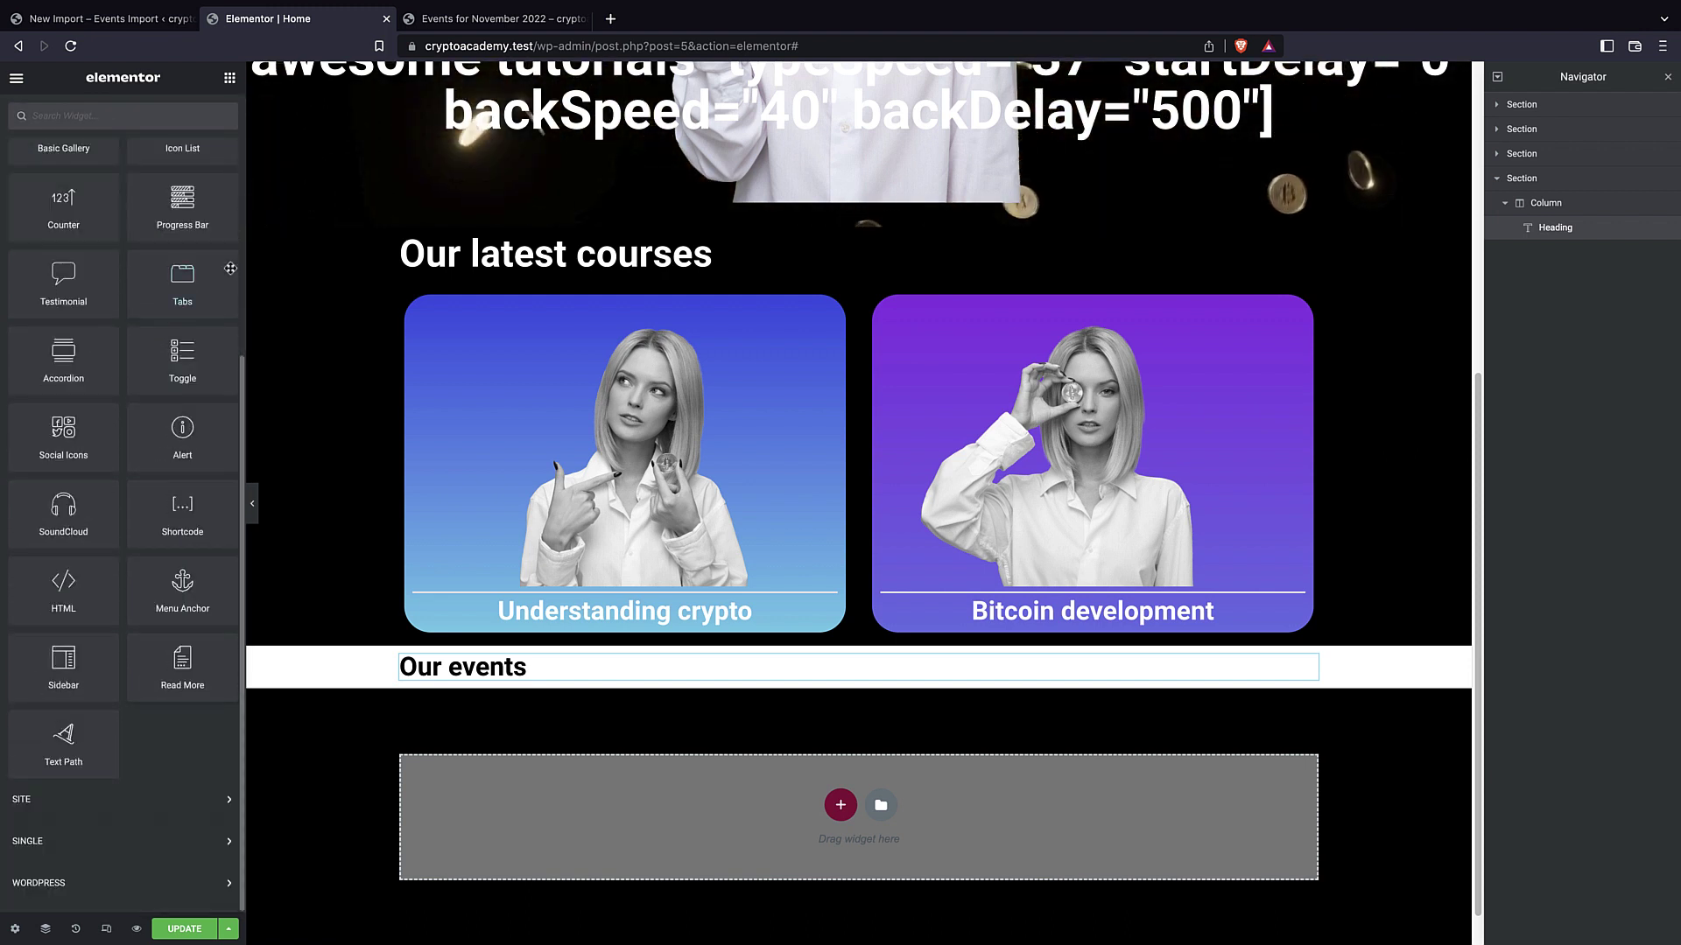
{"action": "left_click", "coordinate": [113, 882]}
{"action": "scroll", "coordinate": [153, 734], "scroll_direction": "down", "scroll_amount": 9}
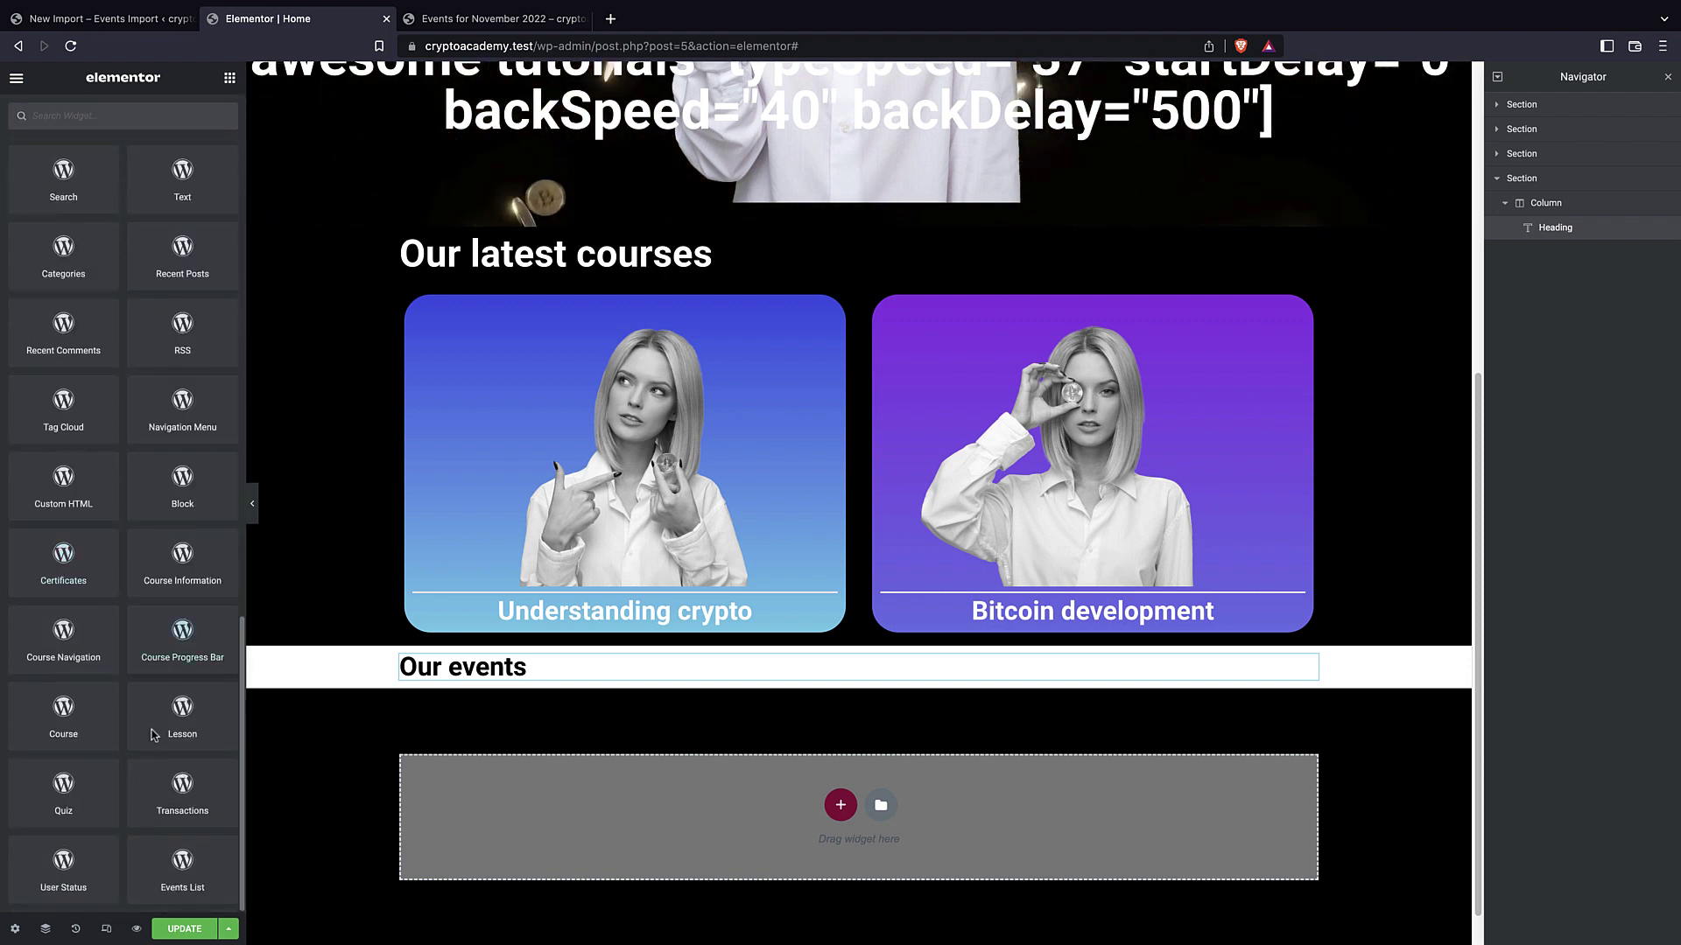
{"action": "left_click_drag", "start_coordinate": [182, 862], "coordinate": [809, 786]}
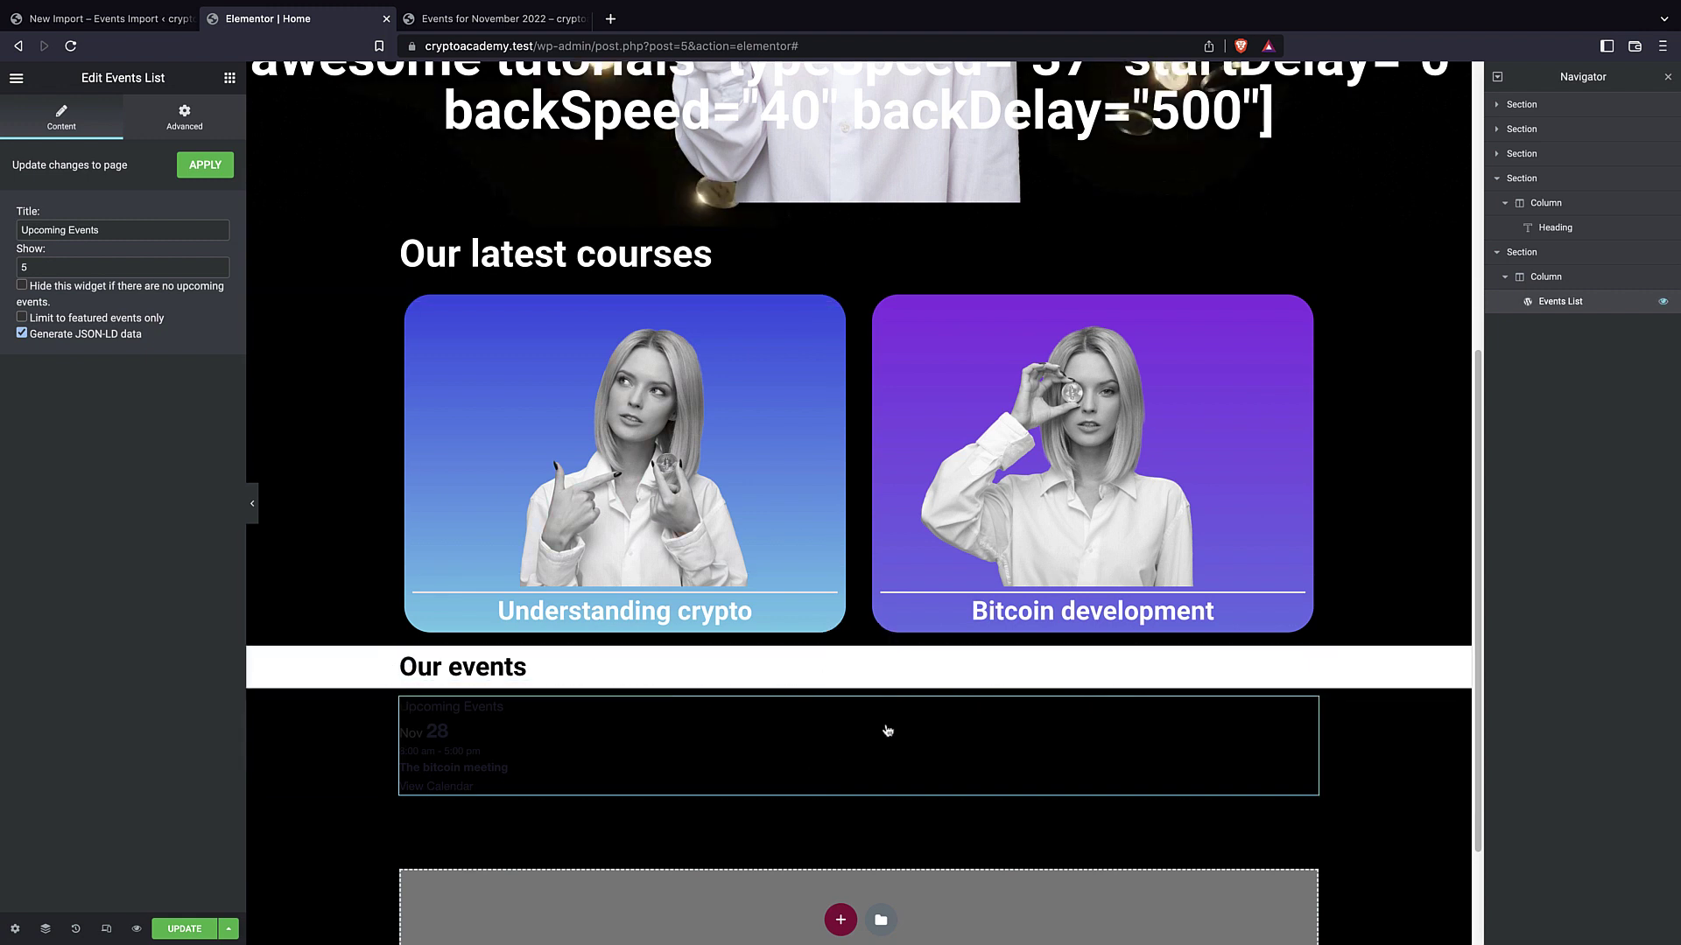
Move the Events List into the white section below the "Our events" heading and delete the emptied section.
{"action": "left_click", "coordinate": [1523, 253]}
{"action": "left_click", "coordinate": [1560, 302]}
{"action": "left_click_drag", "start_coordinate": [1560, 301], "coordinate": [1551, 245]}
{"action": "left_click", "coordinate": [1541, 277]}
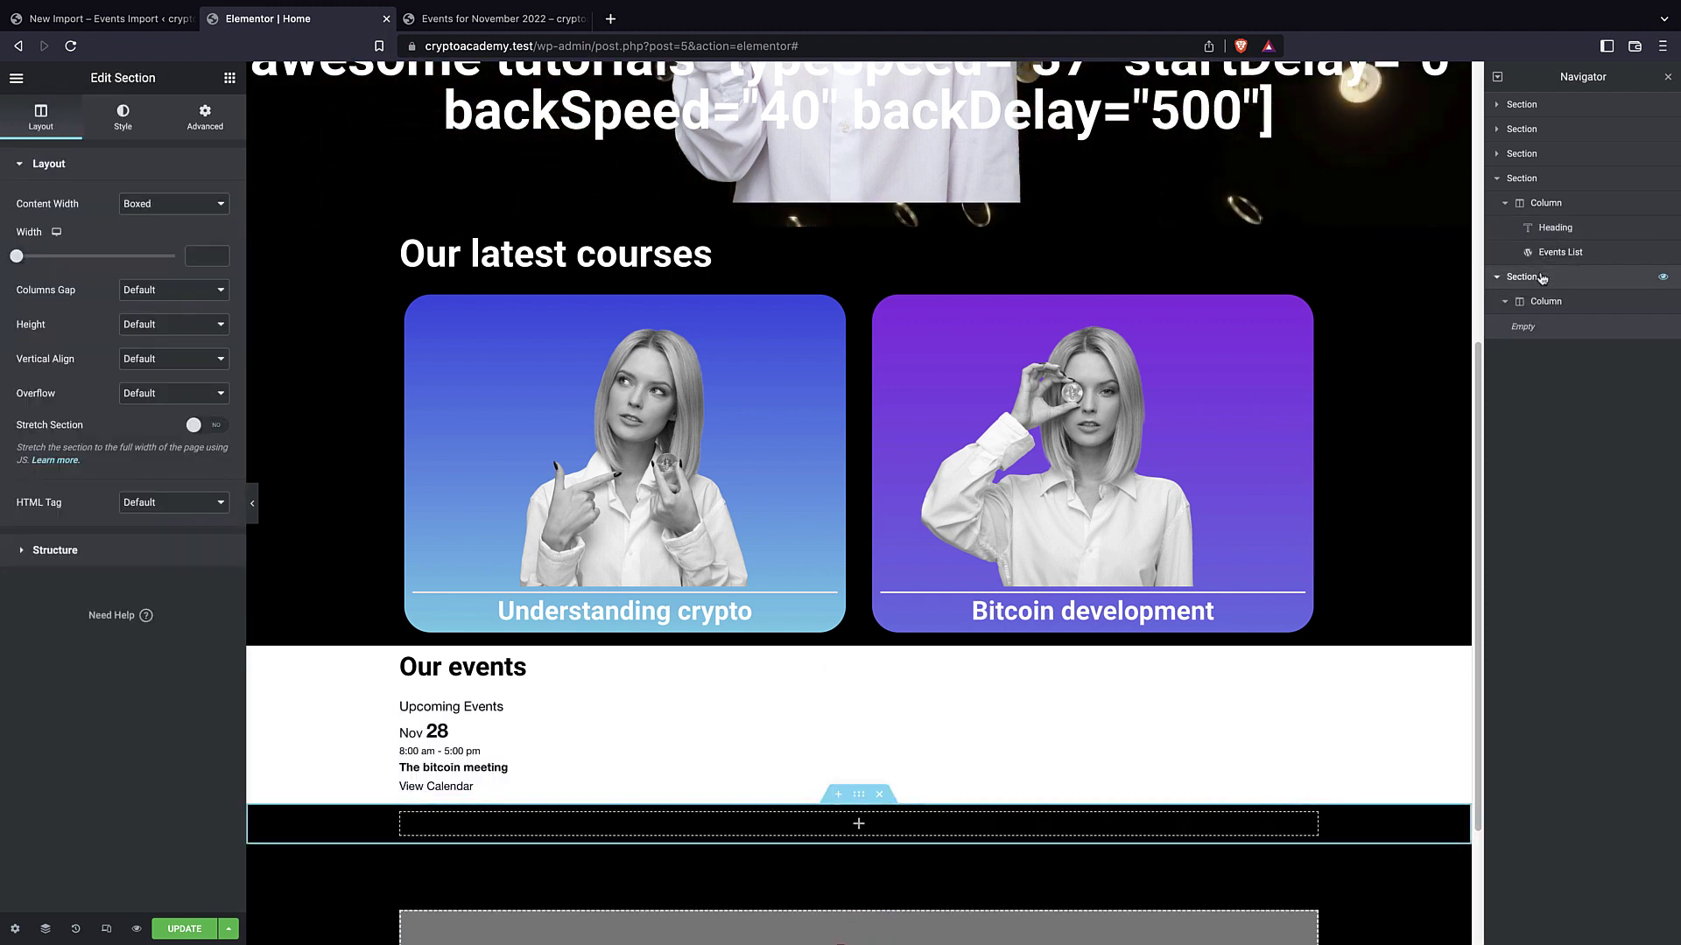
{"action": "key", "text": "Delete"}
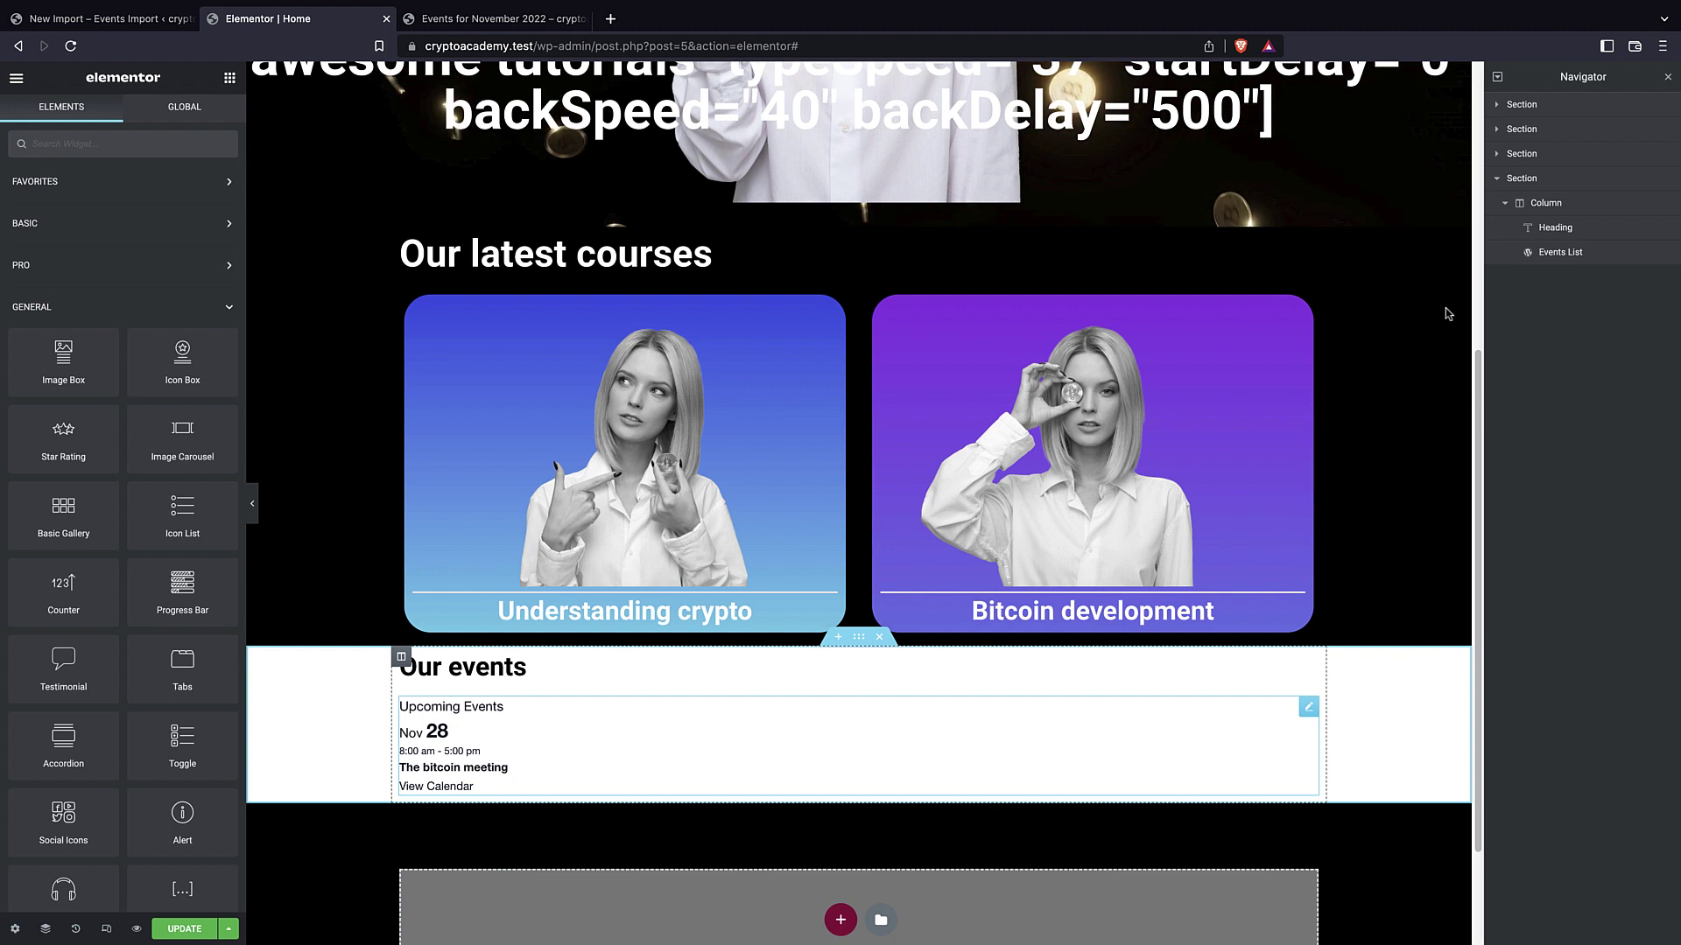
Find the Button widget and add it below the Events List in the white section.
{"action": "left_click", "coordinate": [464, 726]}
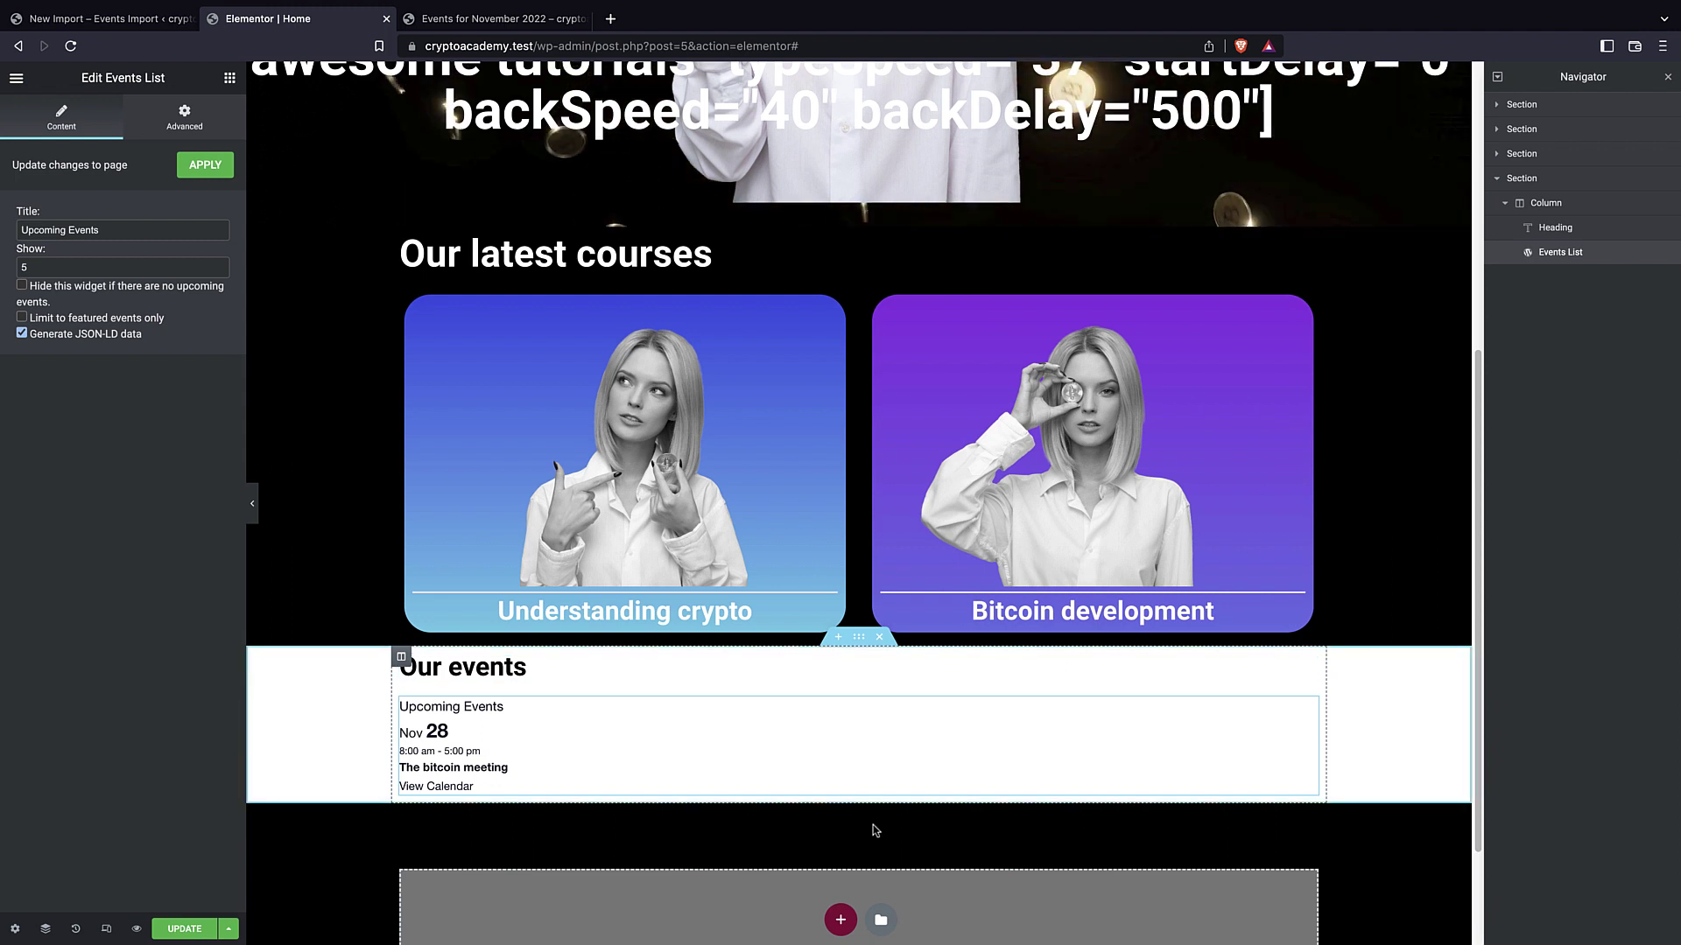
{"action": "left_click", "coordinate": [229, 77]}
{"action": "left_click", "coordinate": [75, 145]}
{"action": "type", "text": "button"}
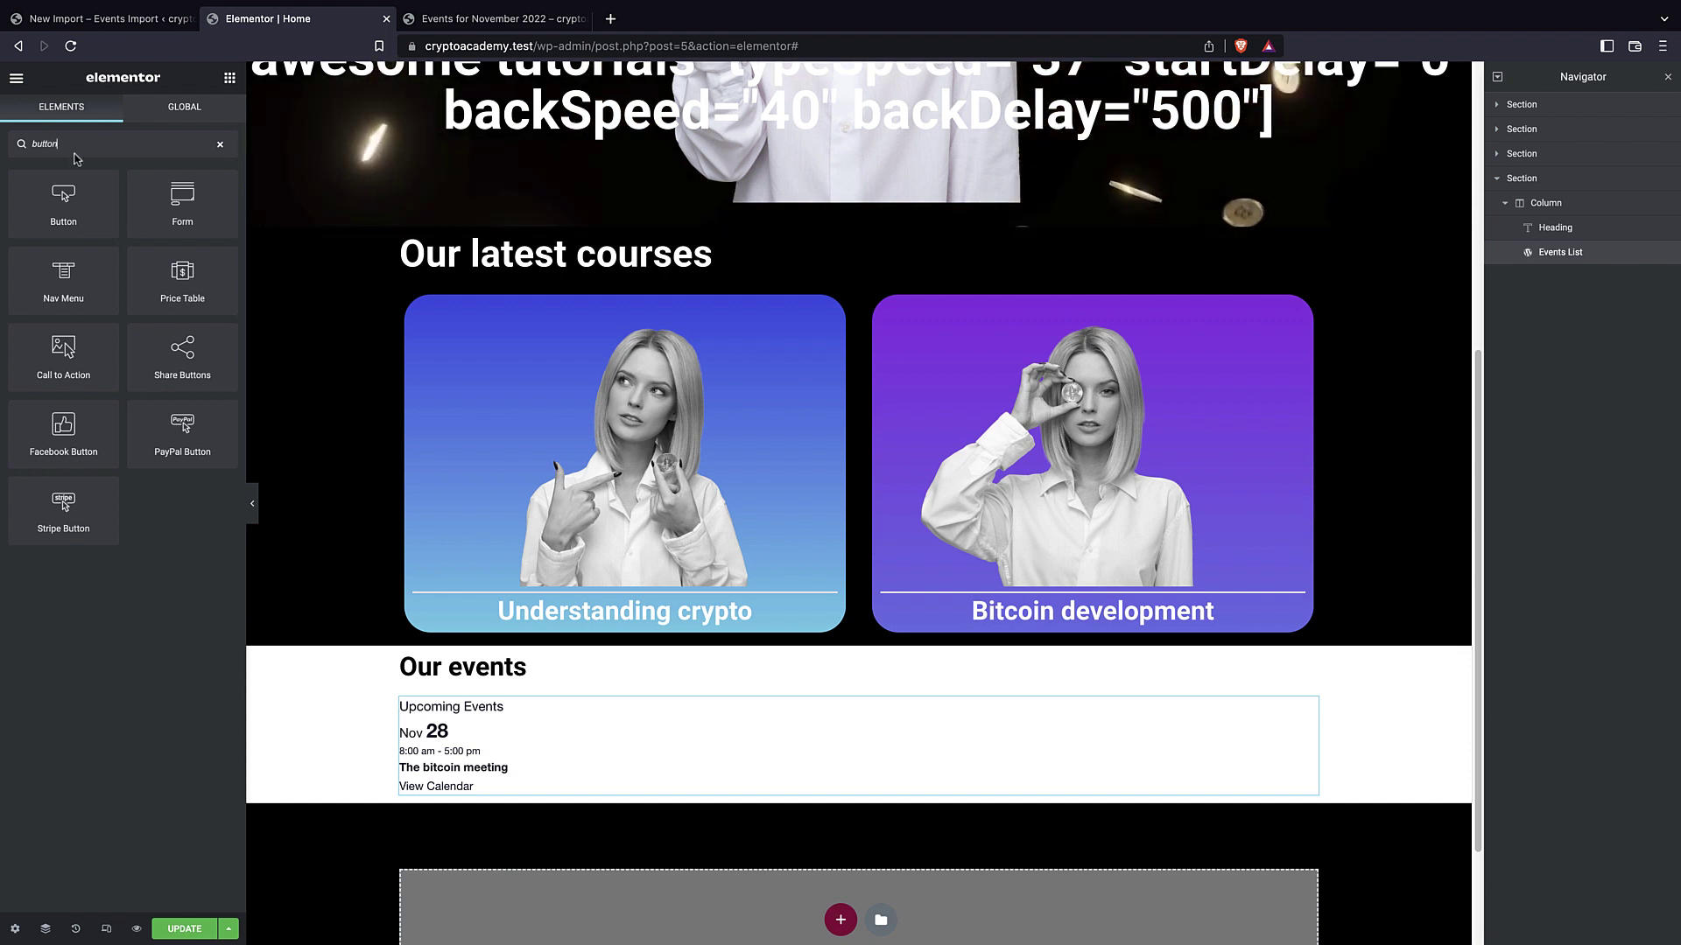
{"action": "left_click_drag", "start_coordinate": [63, 200], "coordinate": [856, 796]}
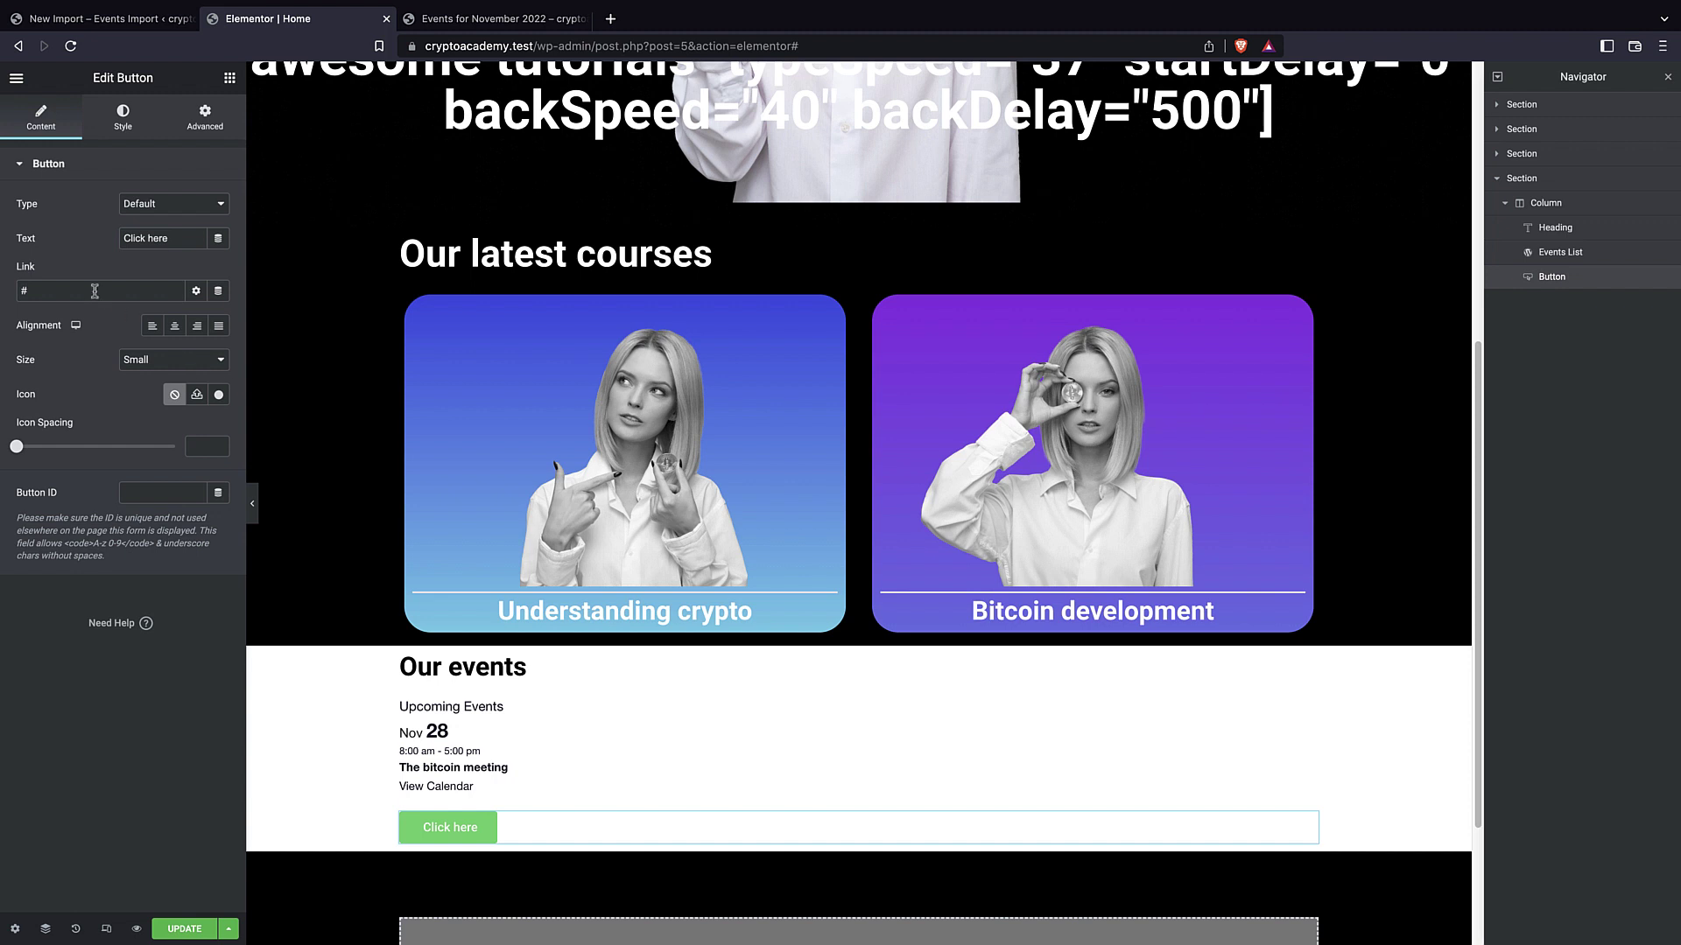
{"action": "type", "text": "https://cryptoacademy.test/events"}
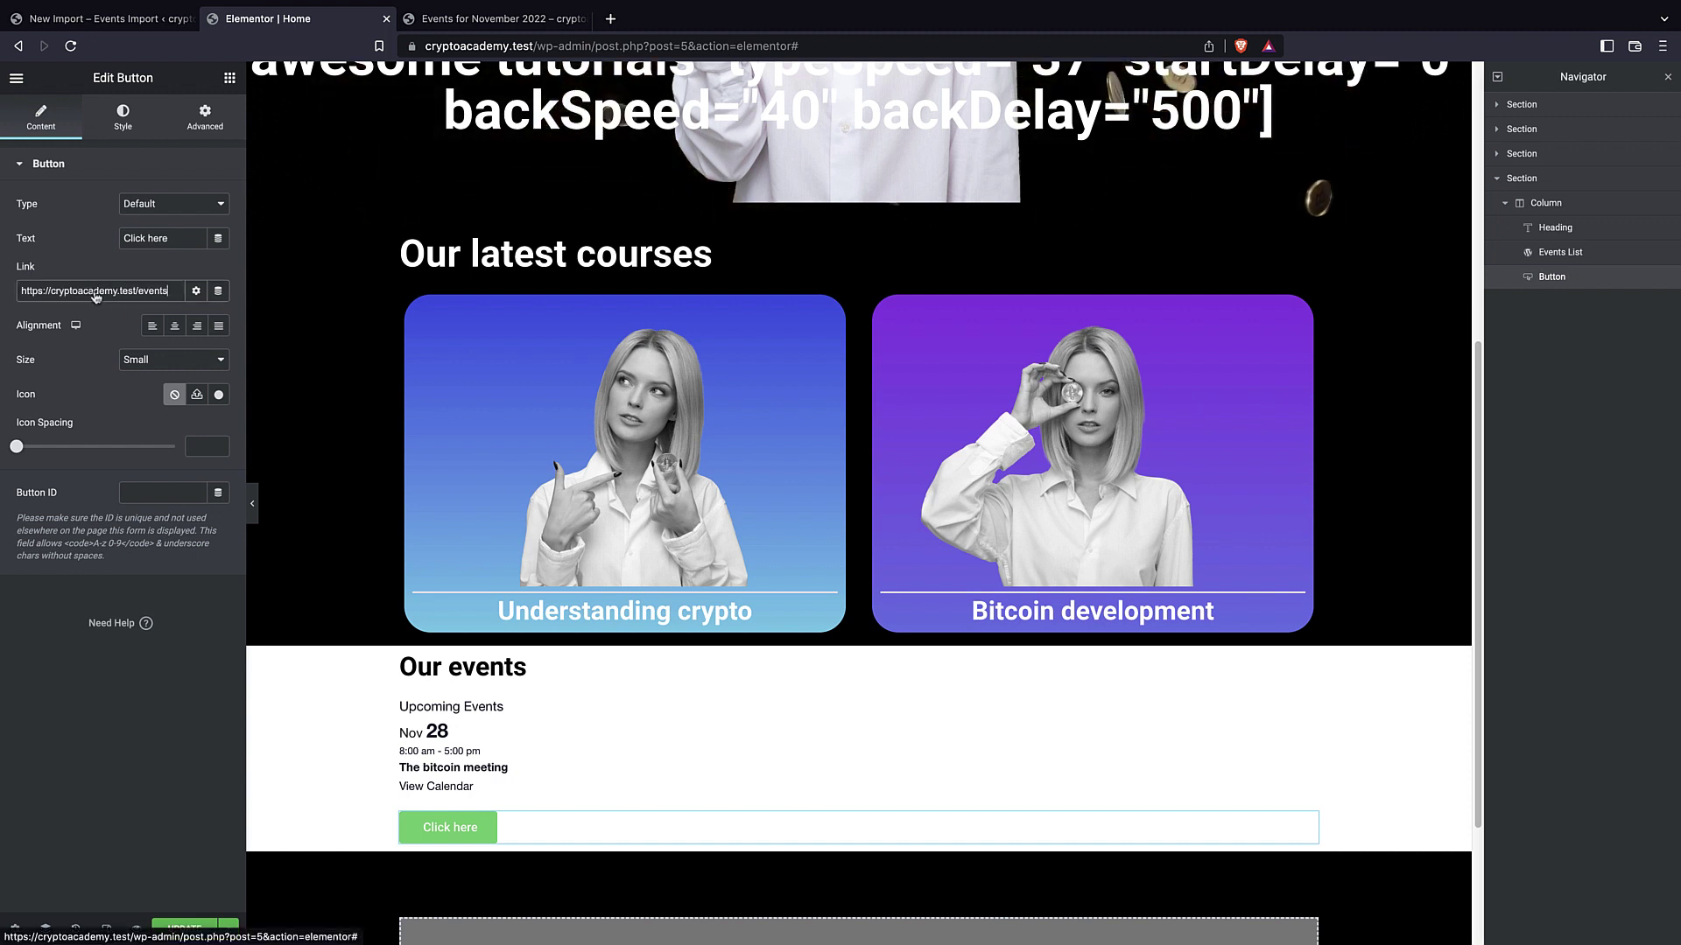
{"action": "left_click", "coordinate": [166, 203]}
{"action": "left_click", "coordinate": [140, 203]}
{"action": "triple_click", "coordinate": [147, 237]}
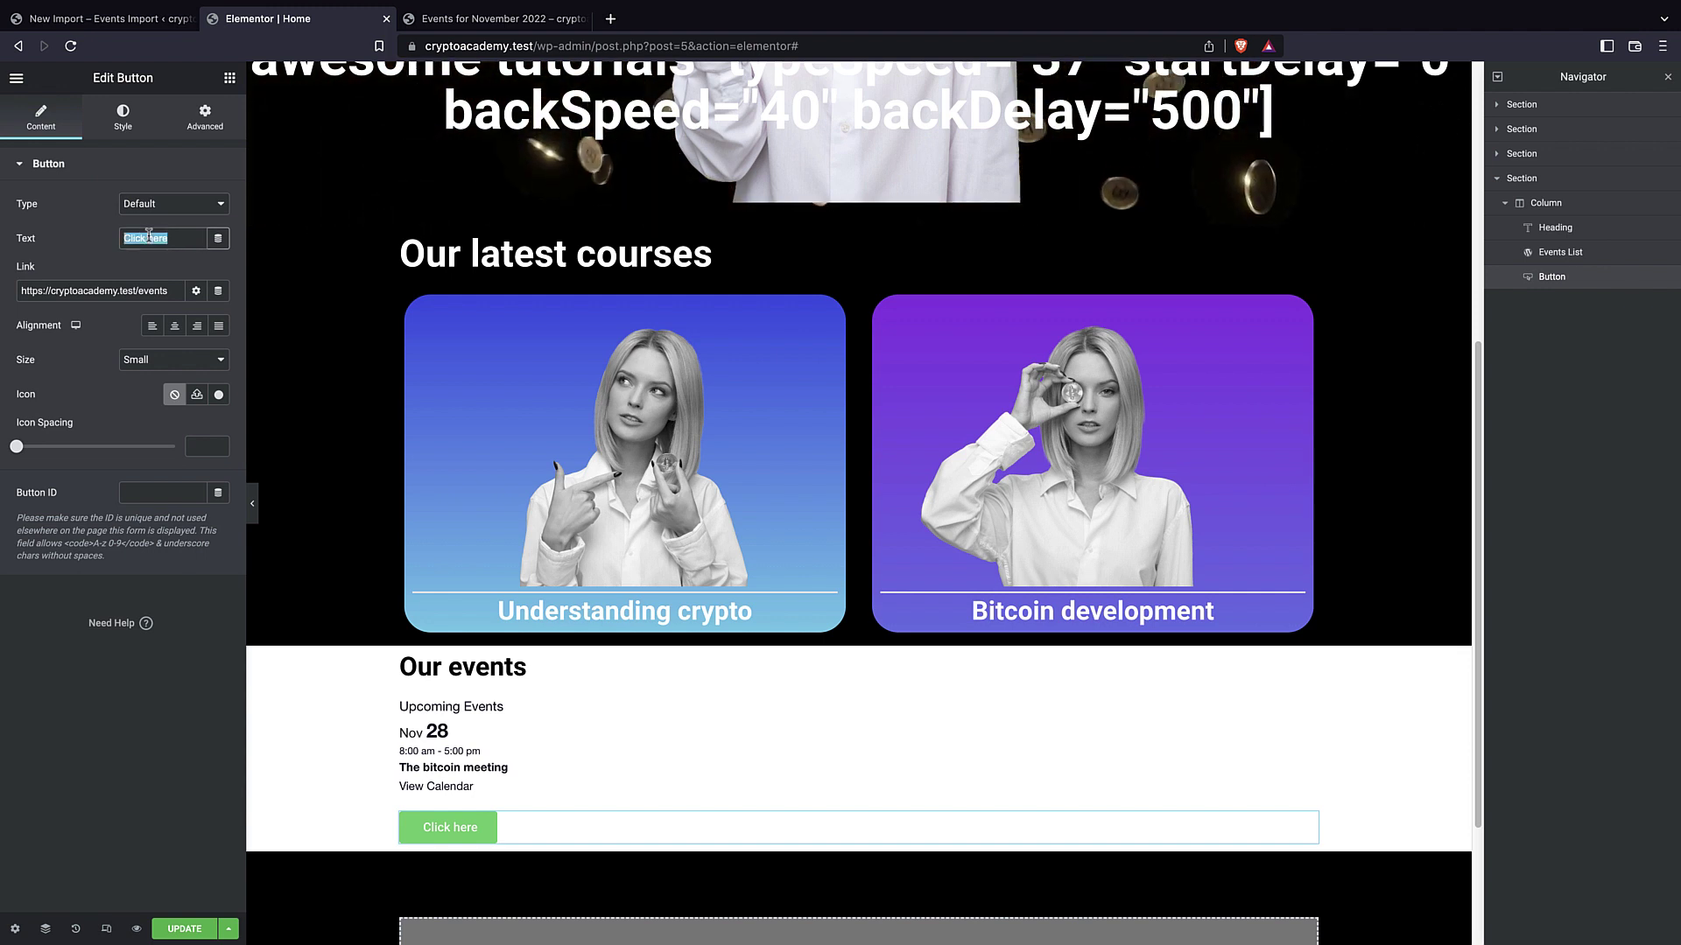
{"action": "type", "text": "vie"}
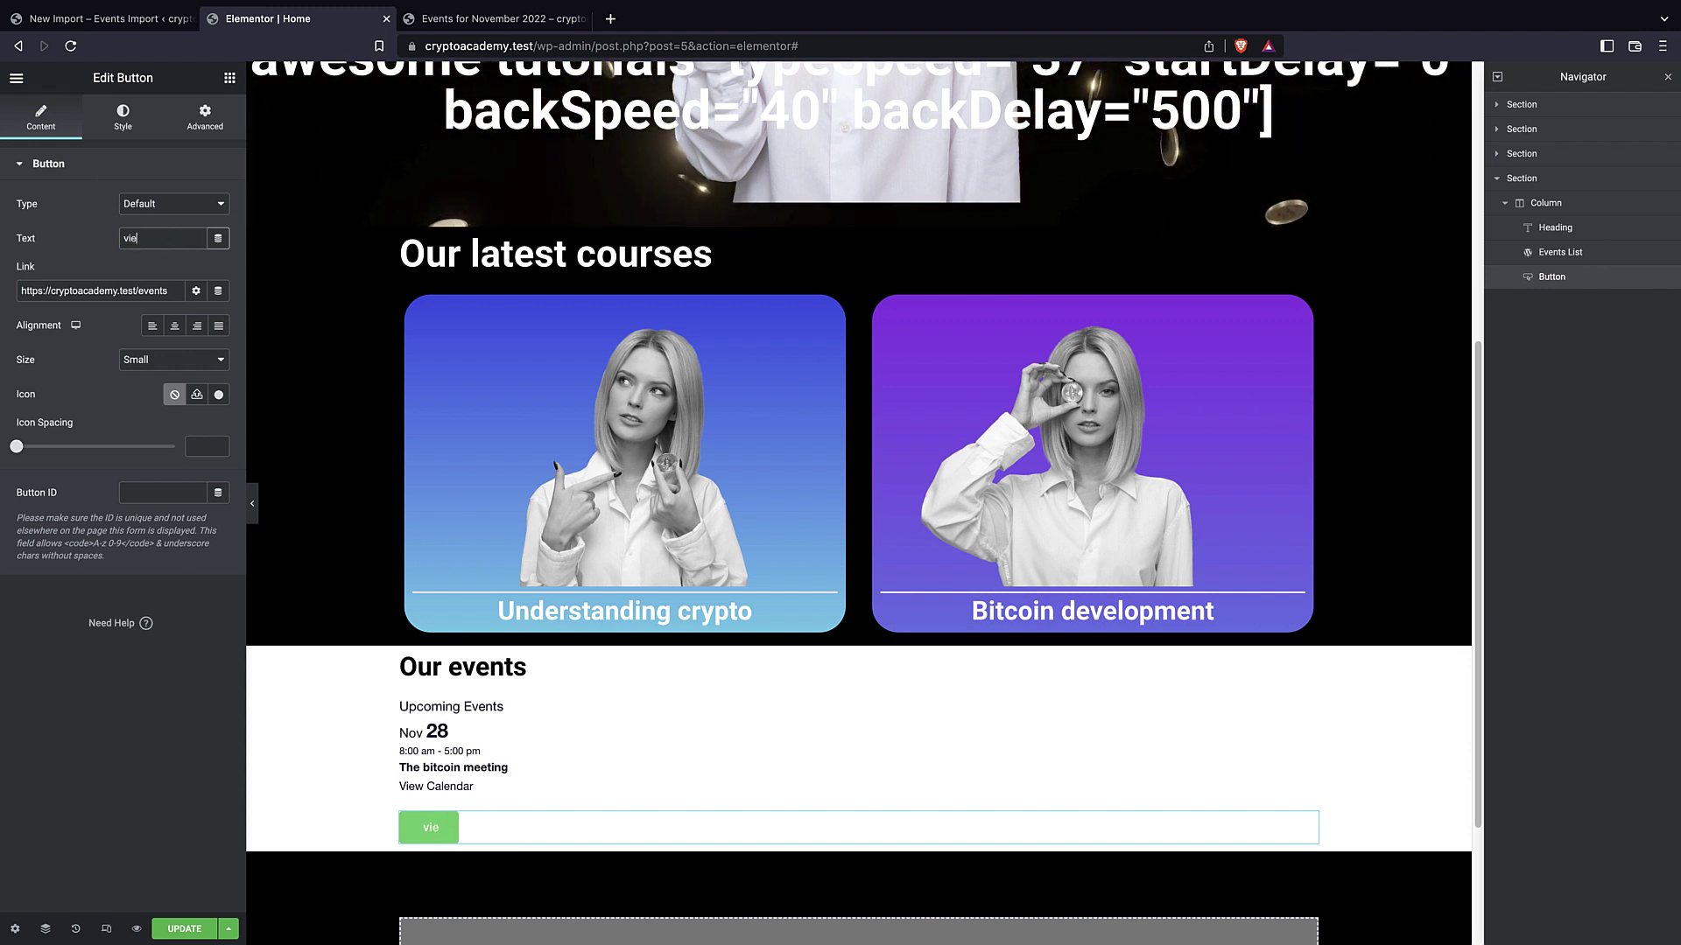
{"action": "type", "text": "w all events"}
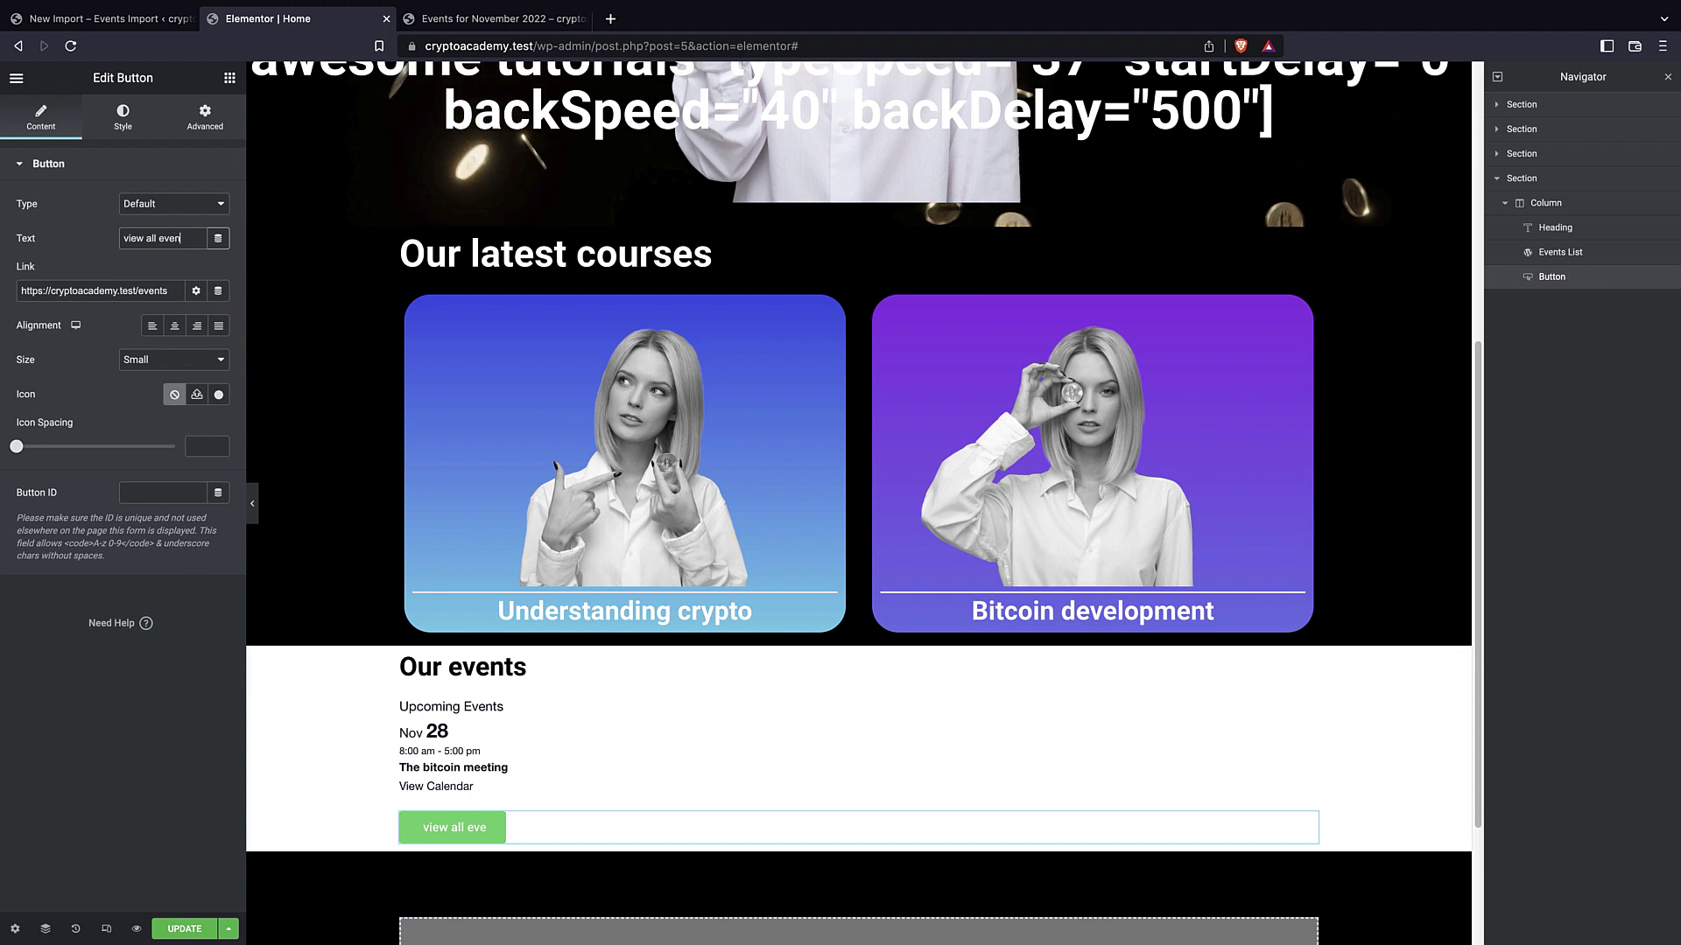
{"action": "left_click", "coordinate": [174, 326]}
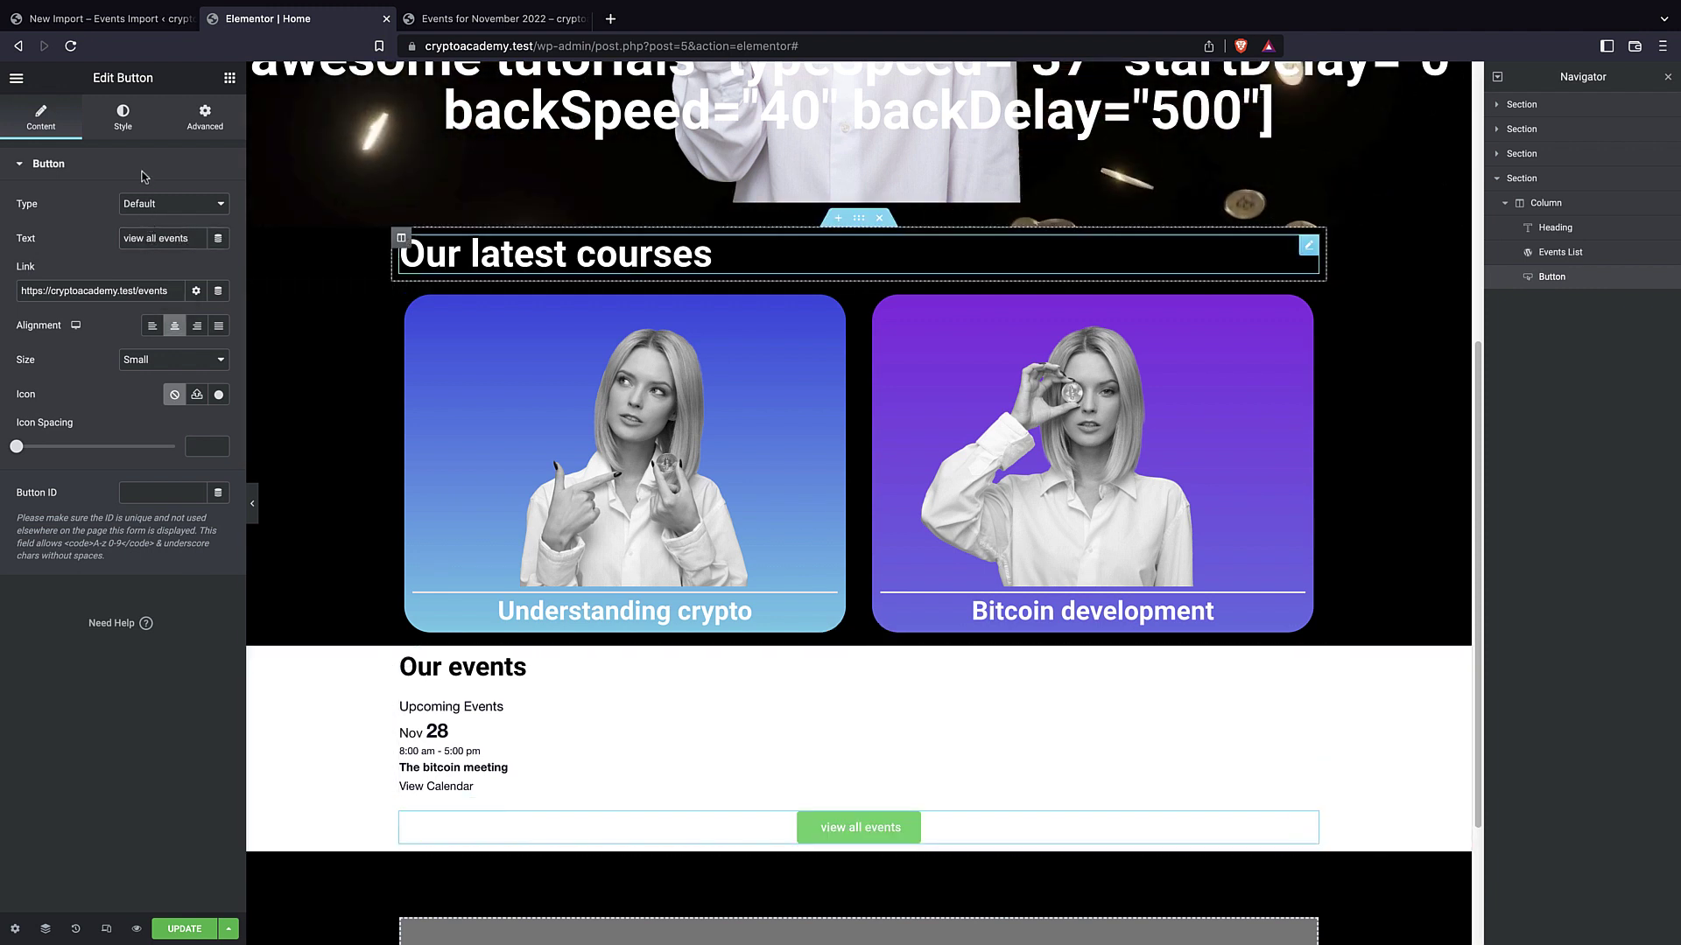
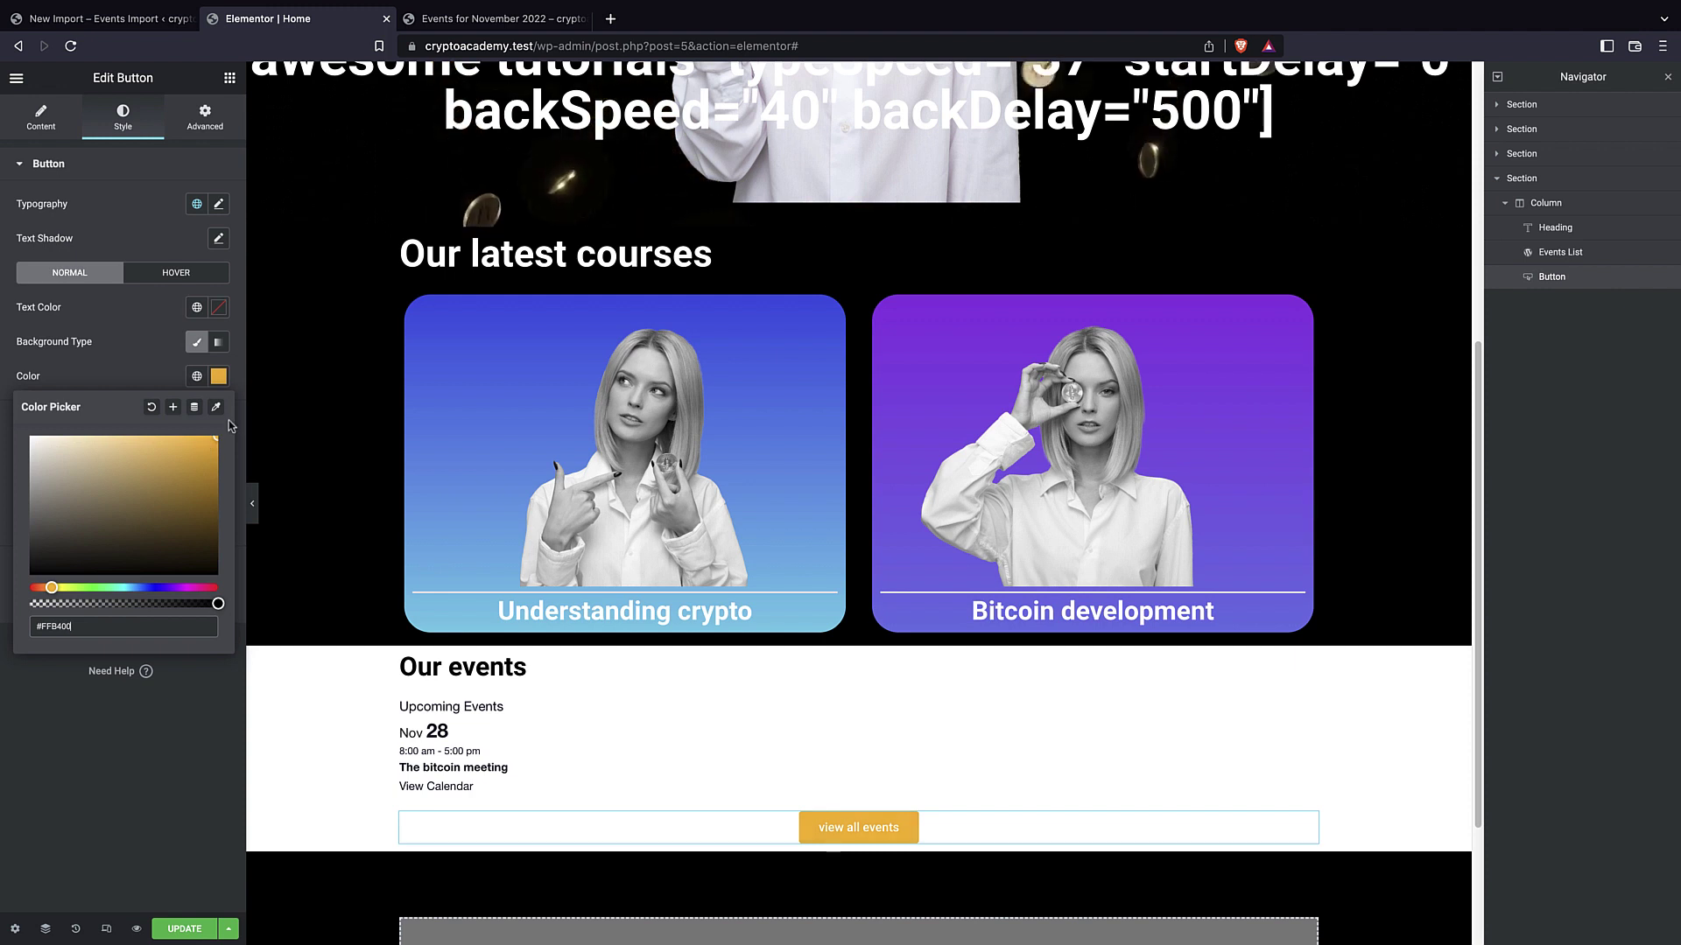
Set the "view all events" button's border radius to 1 em and its padding to 1 em on all sides.
{"action": "left_click", "coordinate": [117, 348]}
{"action": "left_click", "coordinate": [222, 452]}
{"action": "left_click", "coordinate": [40, 477]}
{"action": "type", "text": "1"}
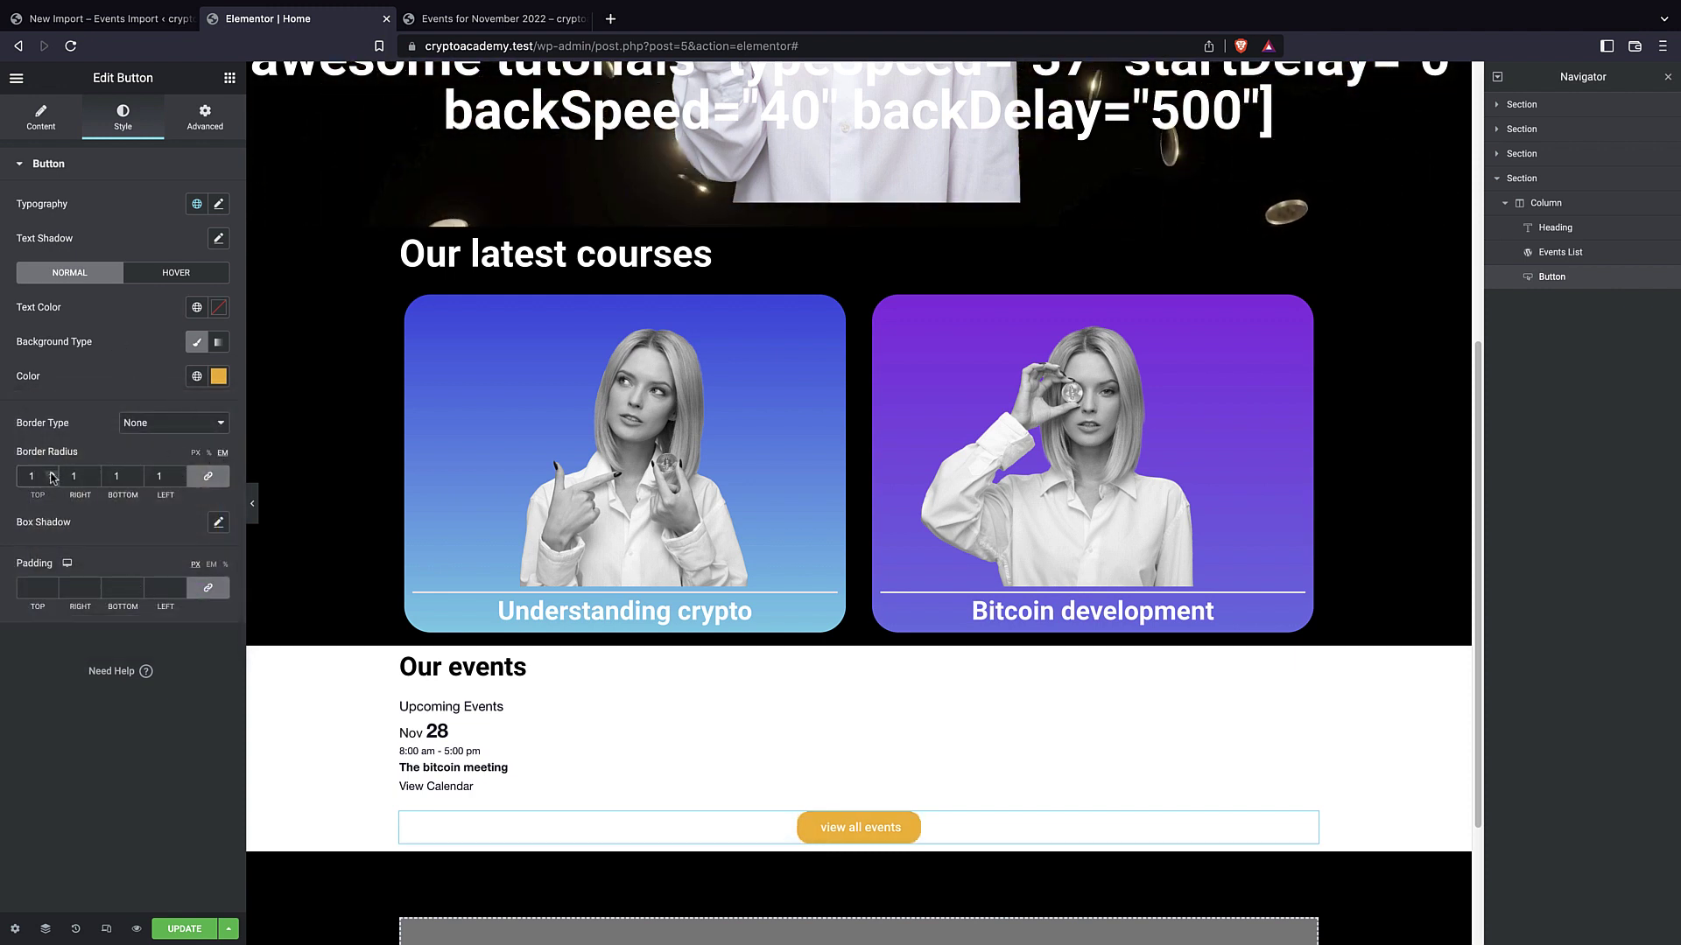
{"action": "left_click", "coordinate": [211, 565]}
{"action": "left_click", "coordinate": [35, 588]}
{"action": "type", "text": "1"}
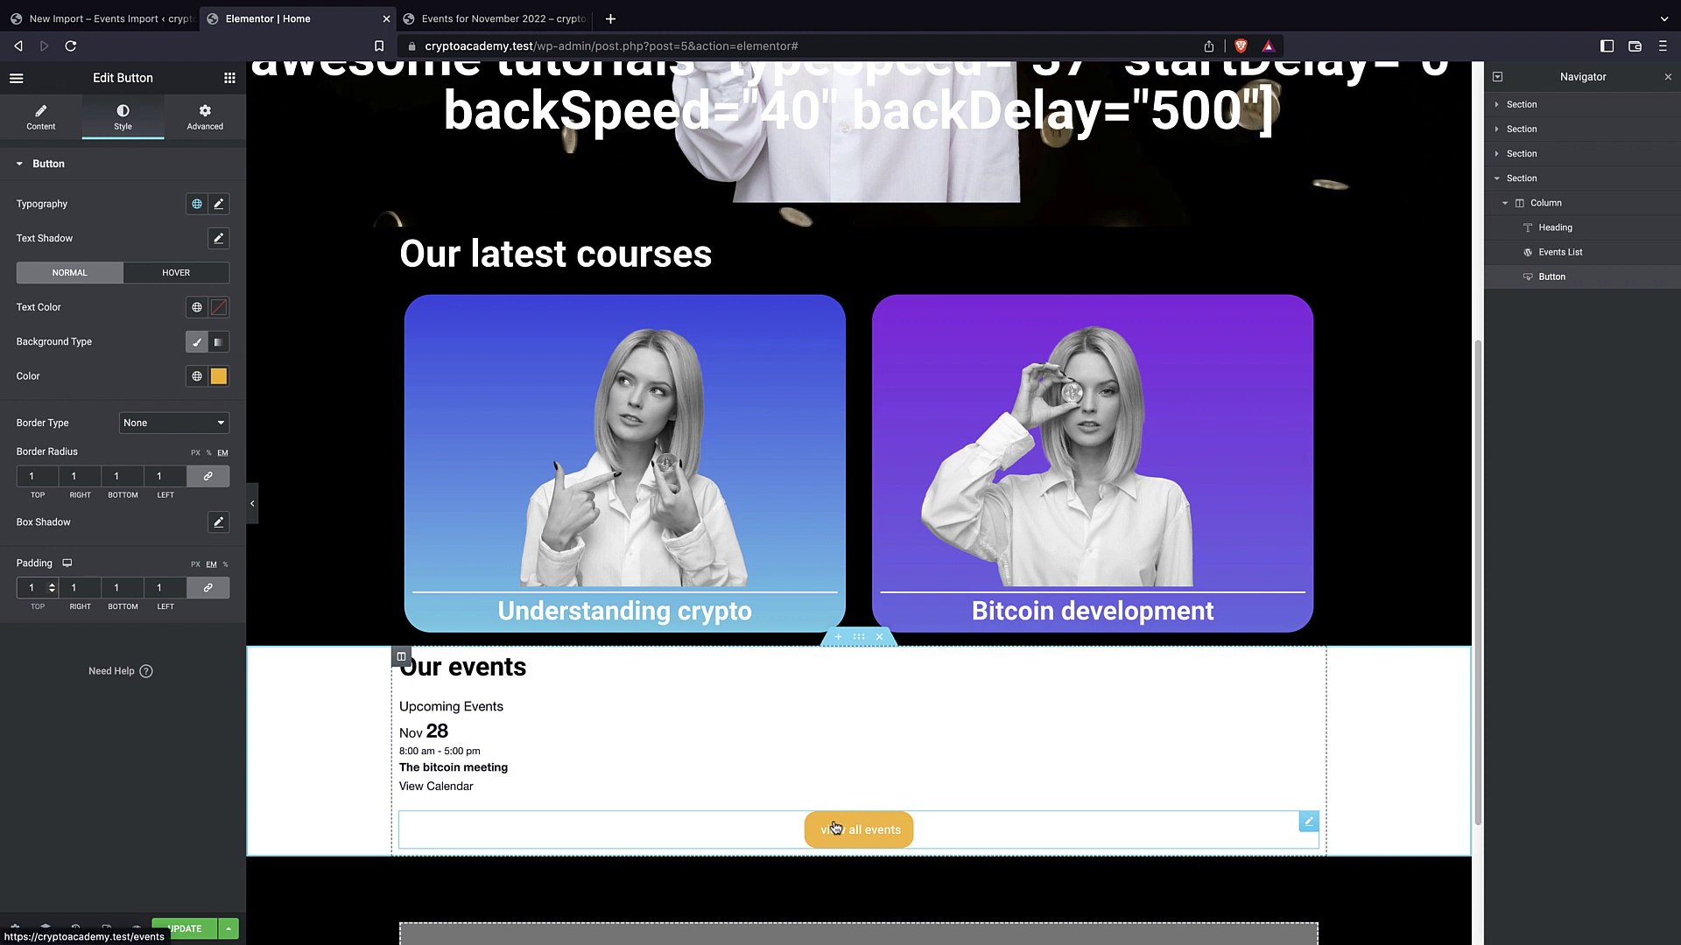
Add an Inner Section widget below the "view all events" button.
{"action": "scroll", "coordinate": [700, 788], "scroll_direction": "down", "scroll_amount": 1}
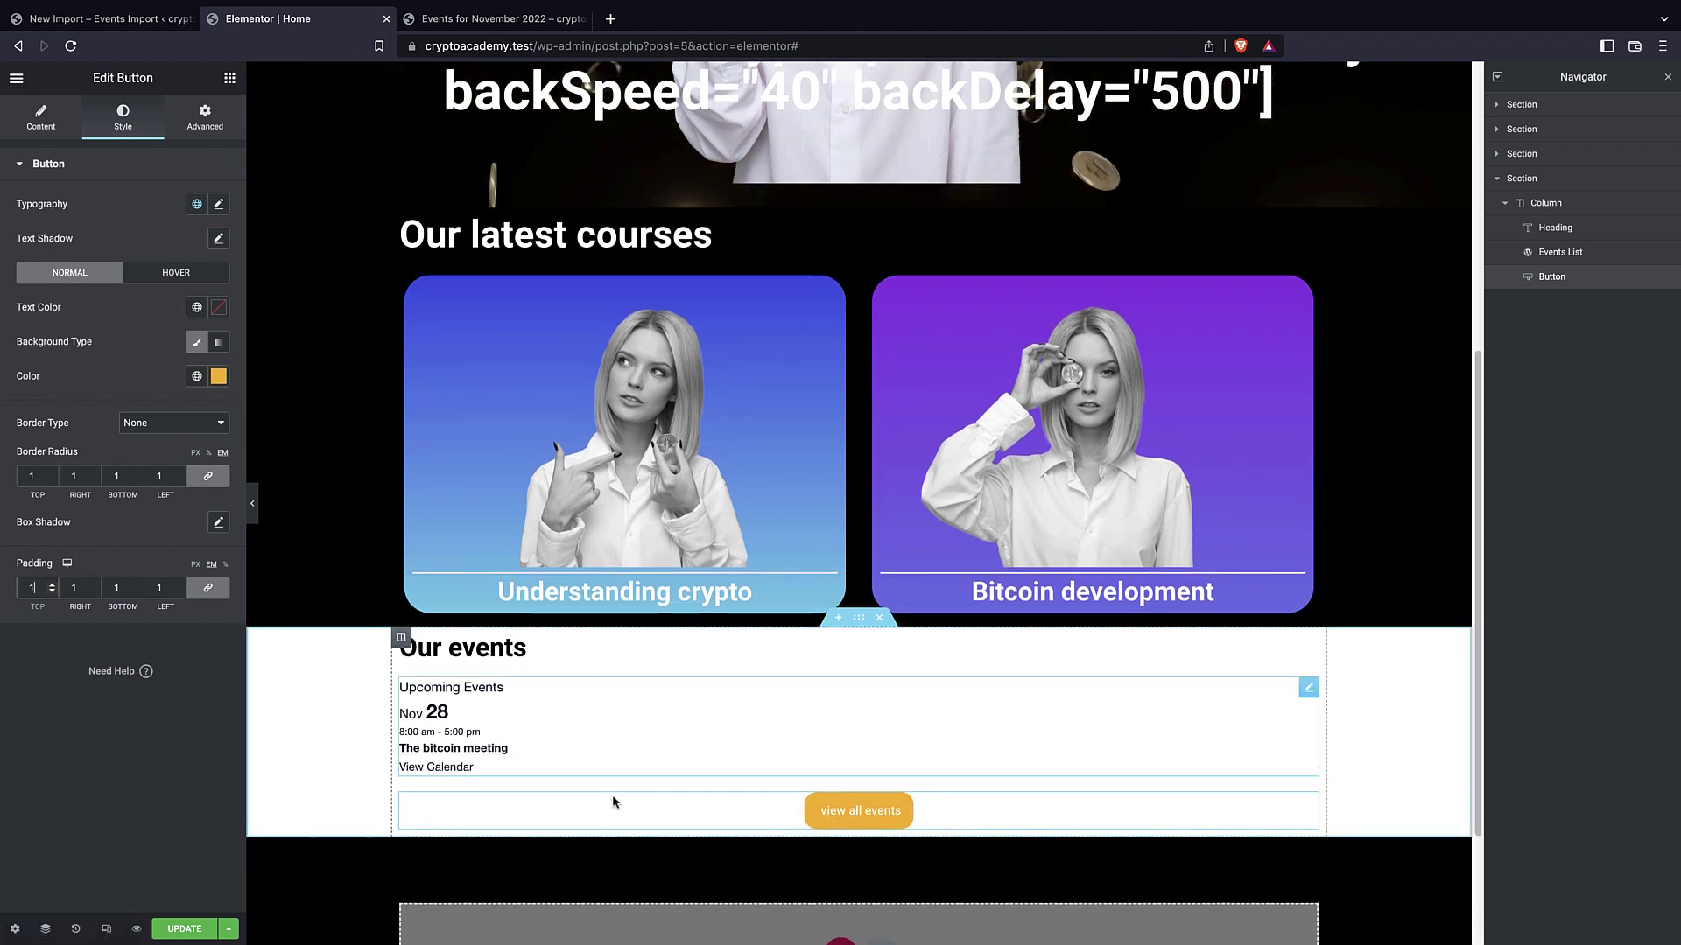
{"action": "scroll", "coordinate": [612, 795], "scroll_direction": "down", "scroll_amount": 1}
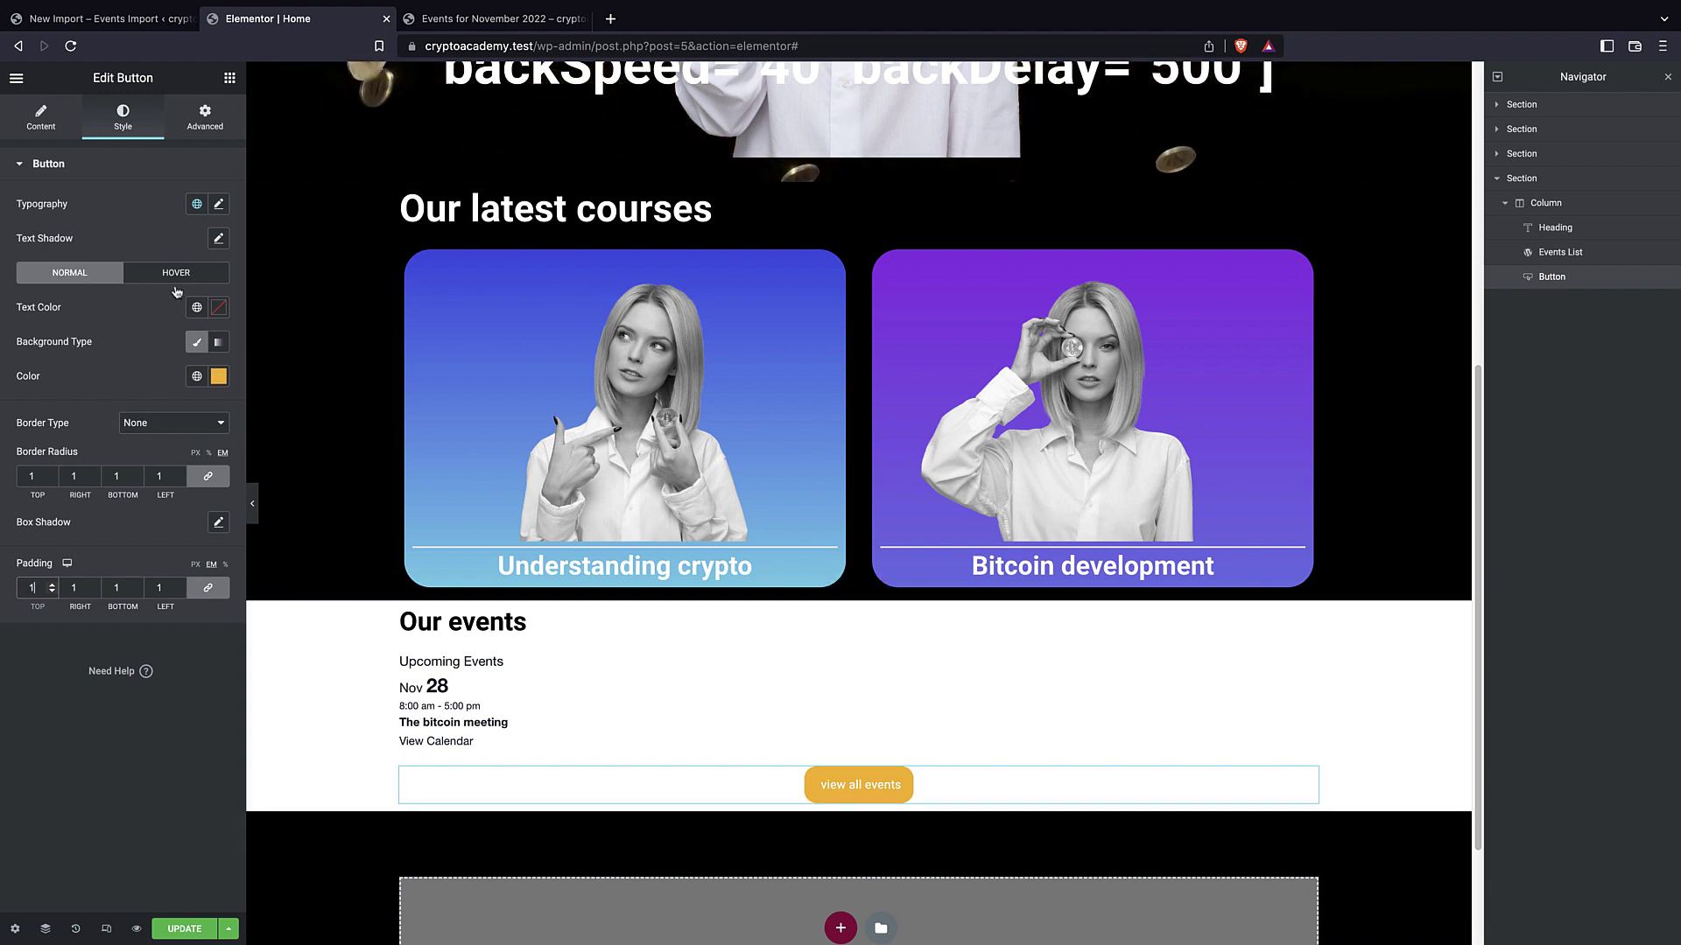
{"action": "left_click", "coordinate": [200, 126]}
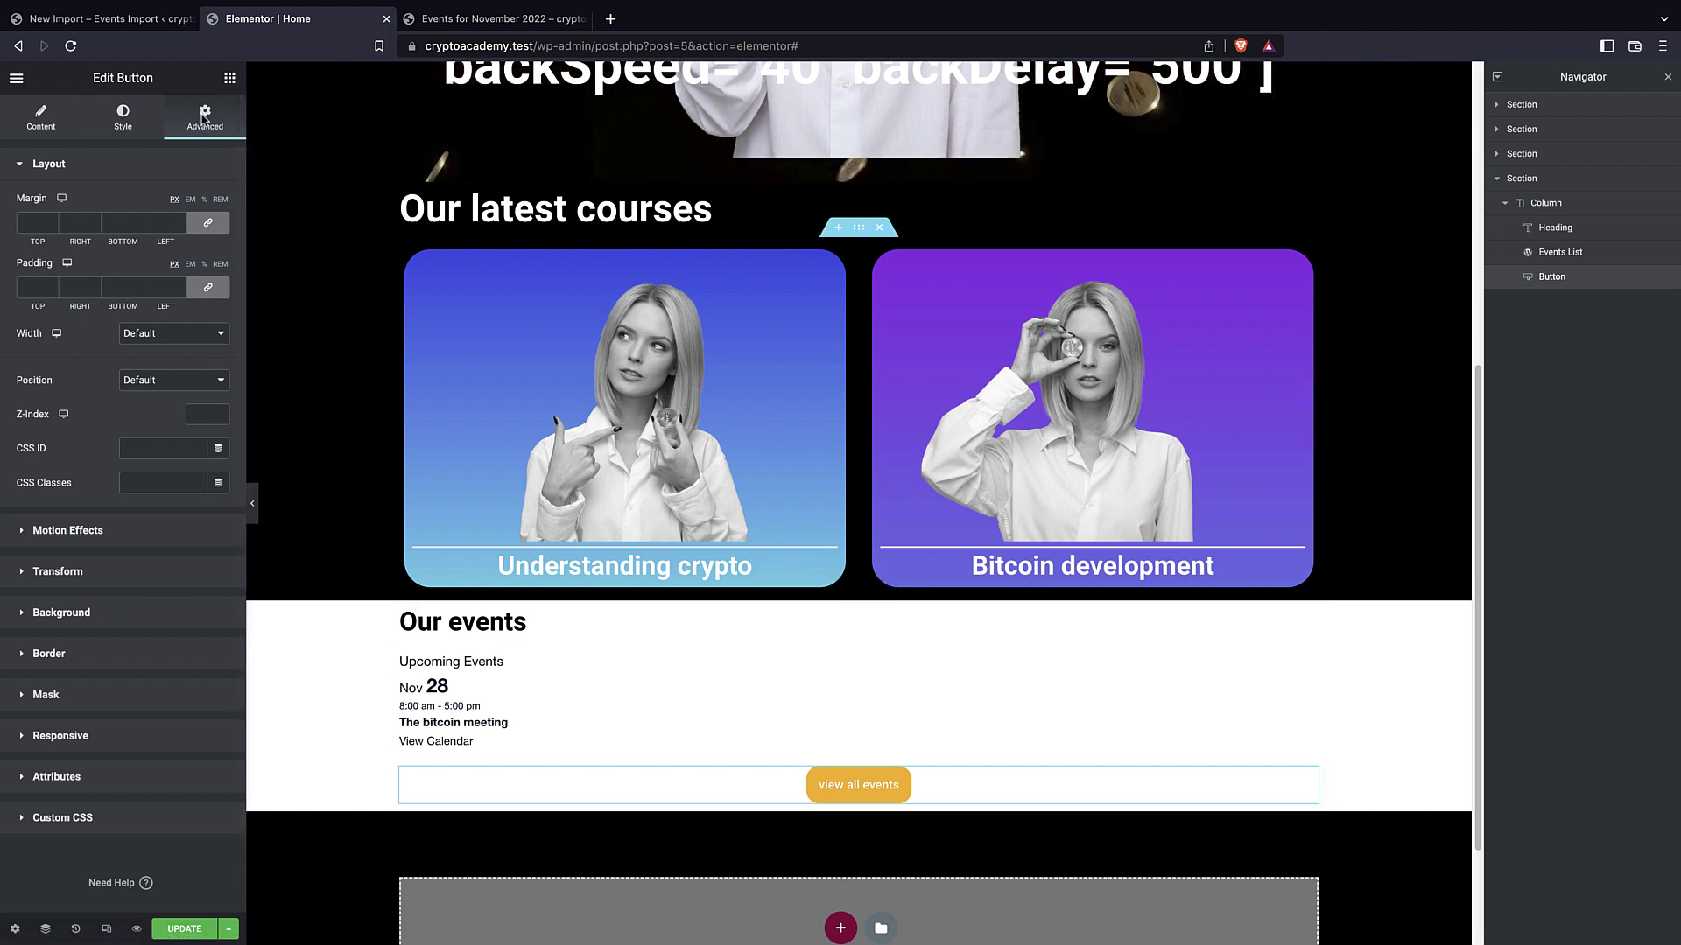
{"action": "left_click", "coordinate": [227, 80]}
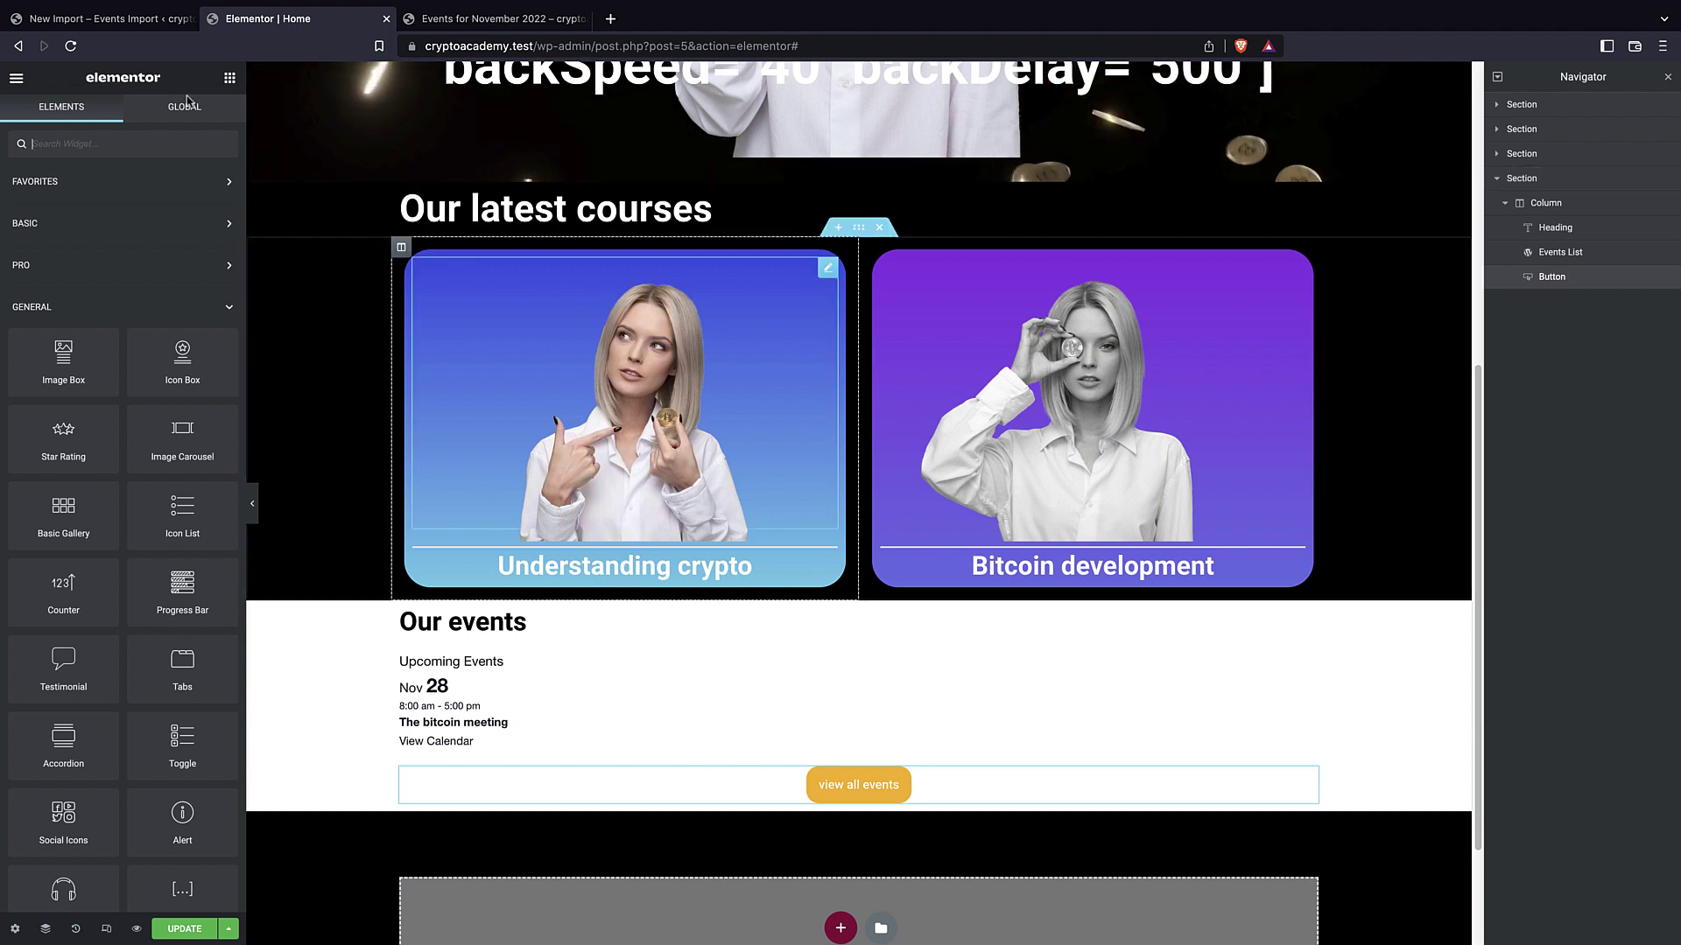
{"action": "type", "text": "inner"}
{"action": "left_click_drag", "start_coordinate": [79, 225], "coordinate": [924, 823]}
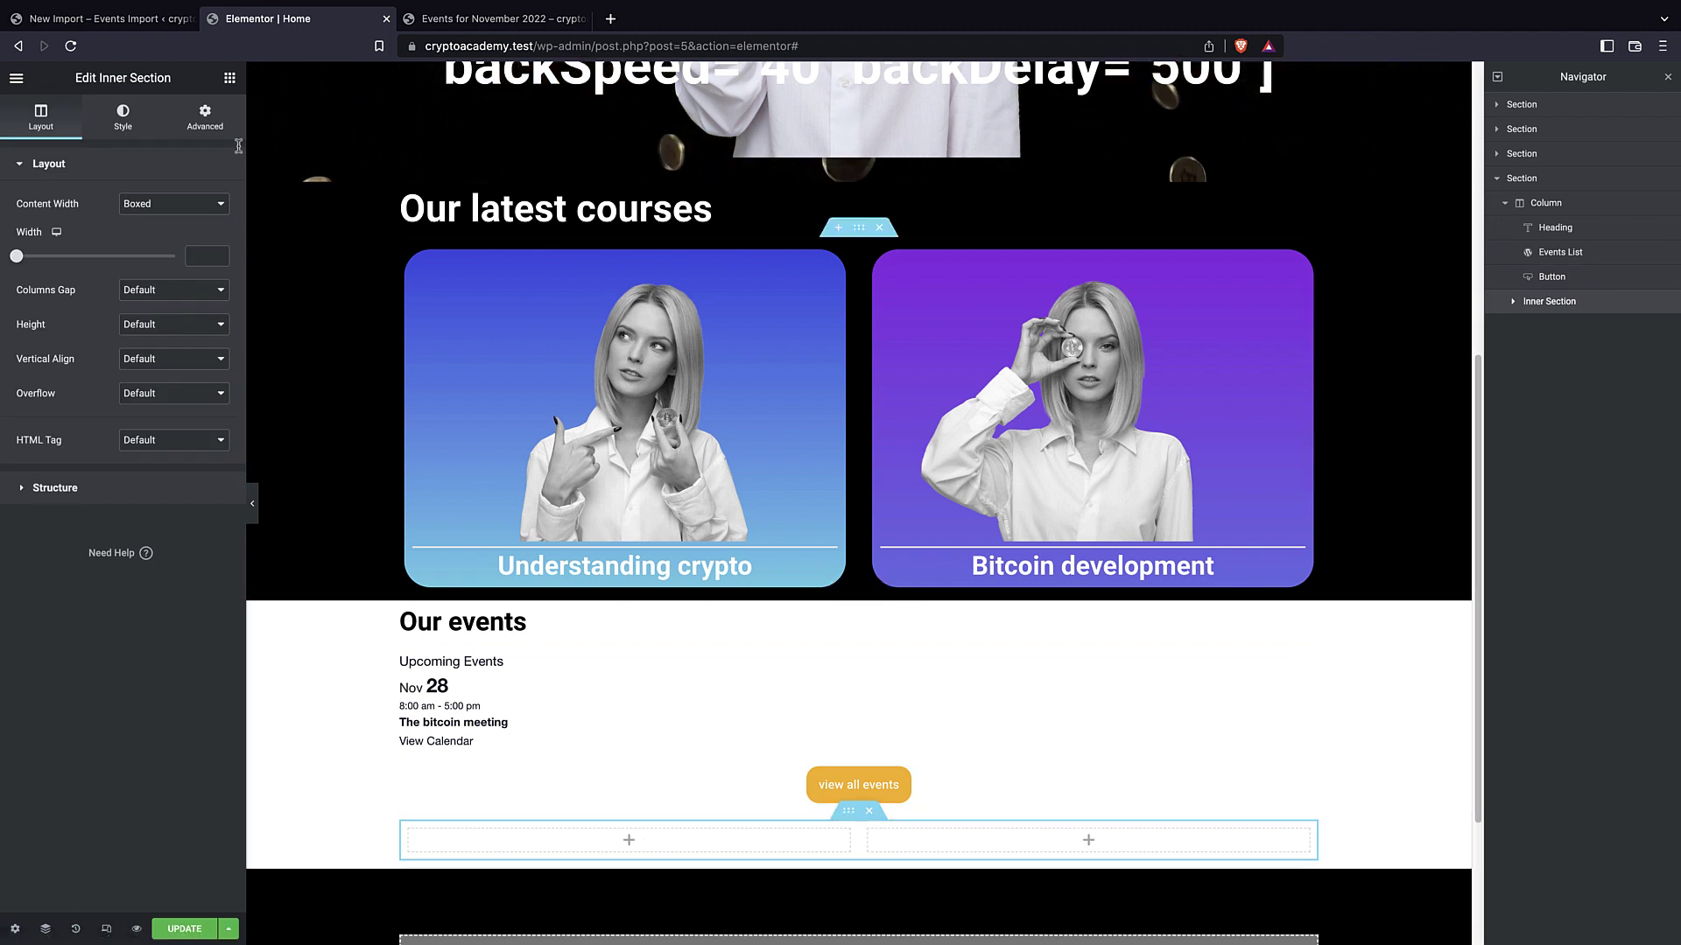
Add a Heading widget to the inner section's first column and set its title to "Educational".
{"action": "left_click", "coordinate": [172, 119]}
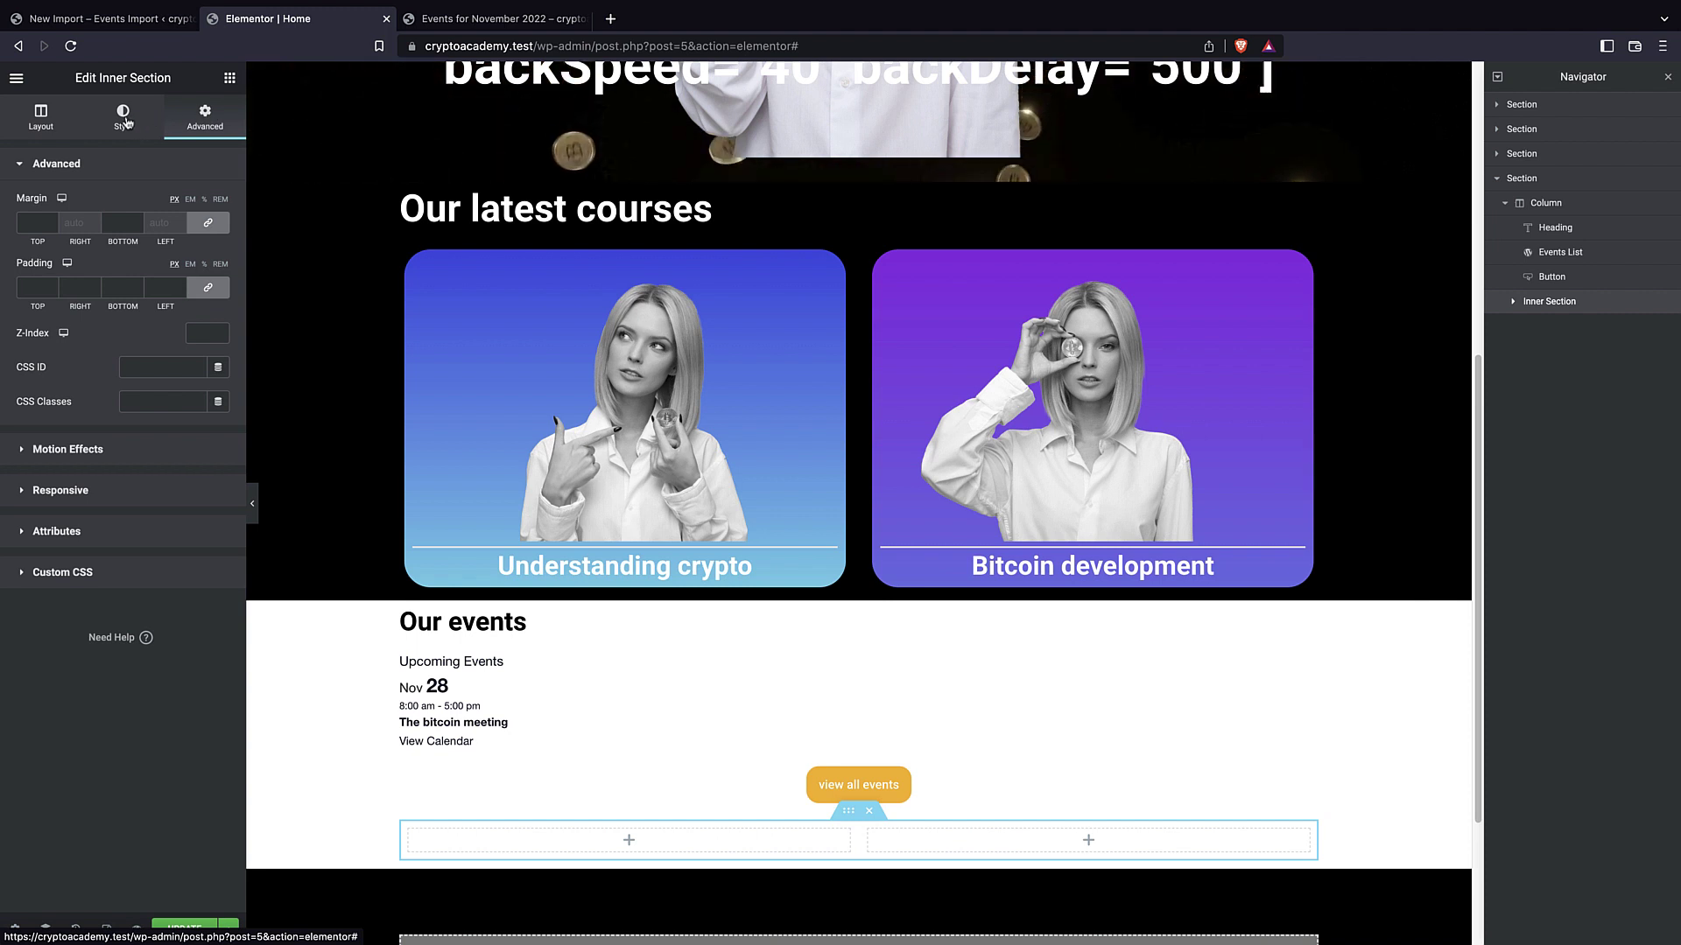
{"action": "left_click", "coordinate": [40, 113]}
{"action": "left_click", "coordinate": [229, 79]}
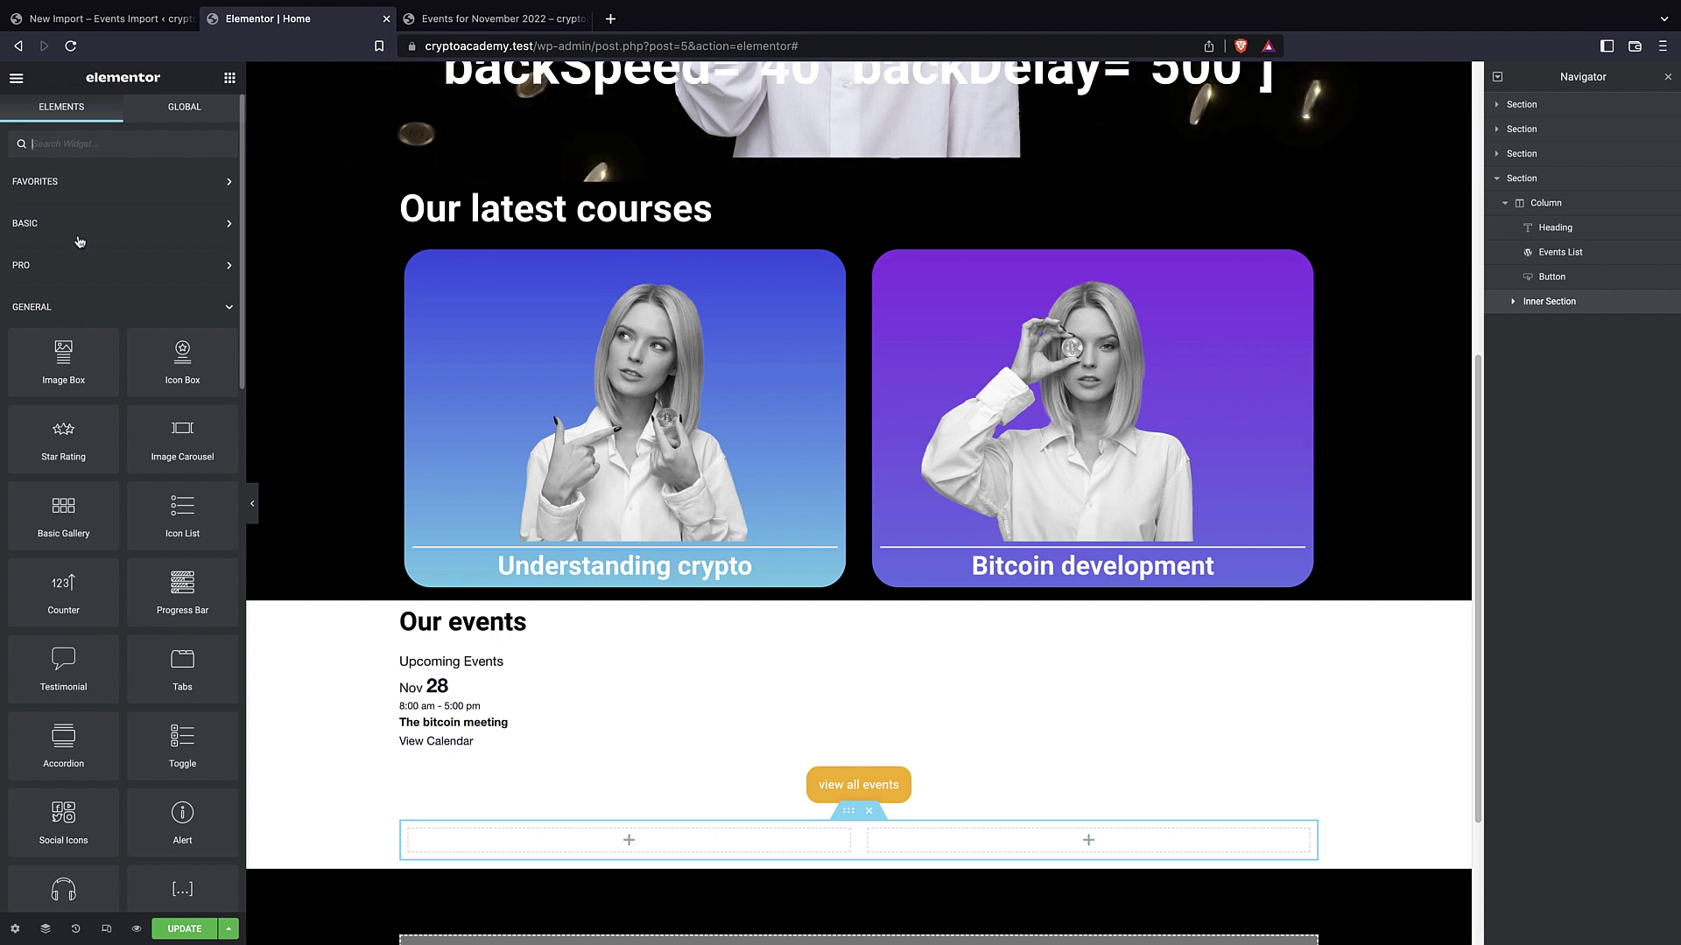
{"action": "type", "text": "heading"}
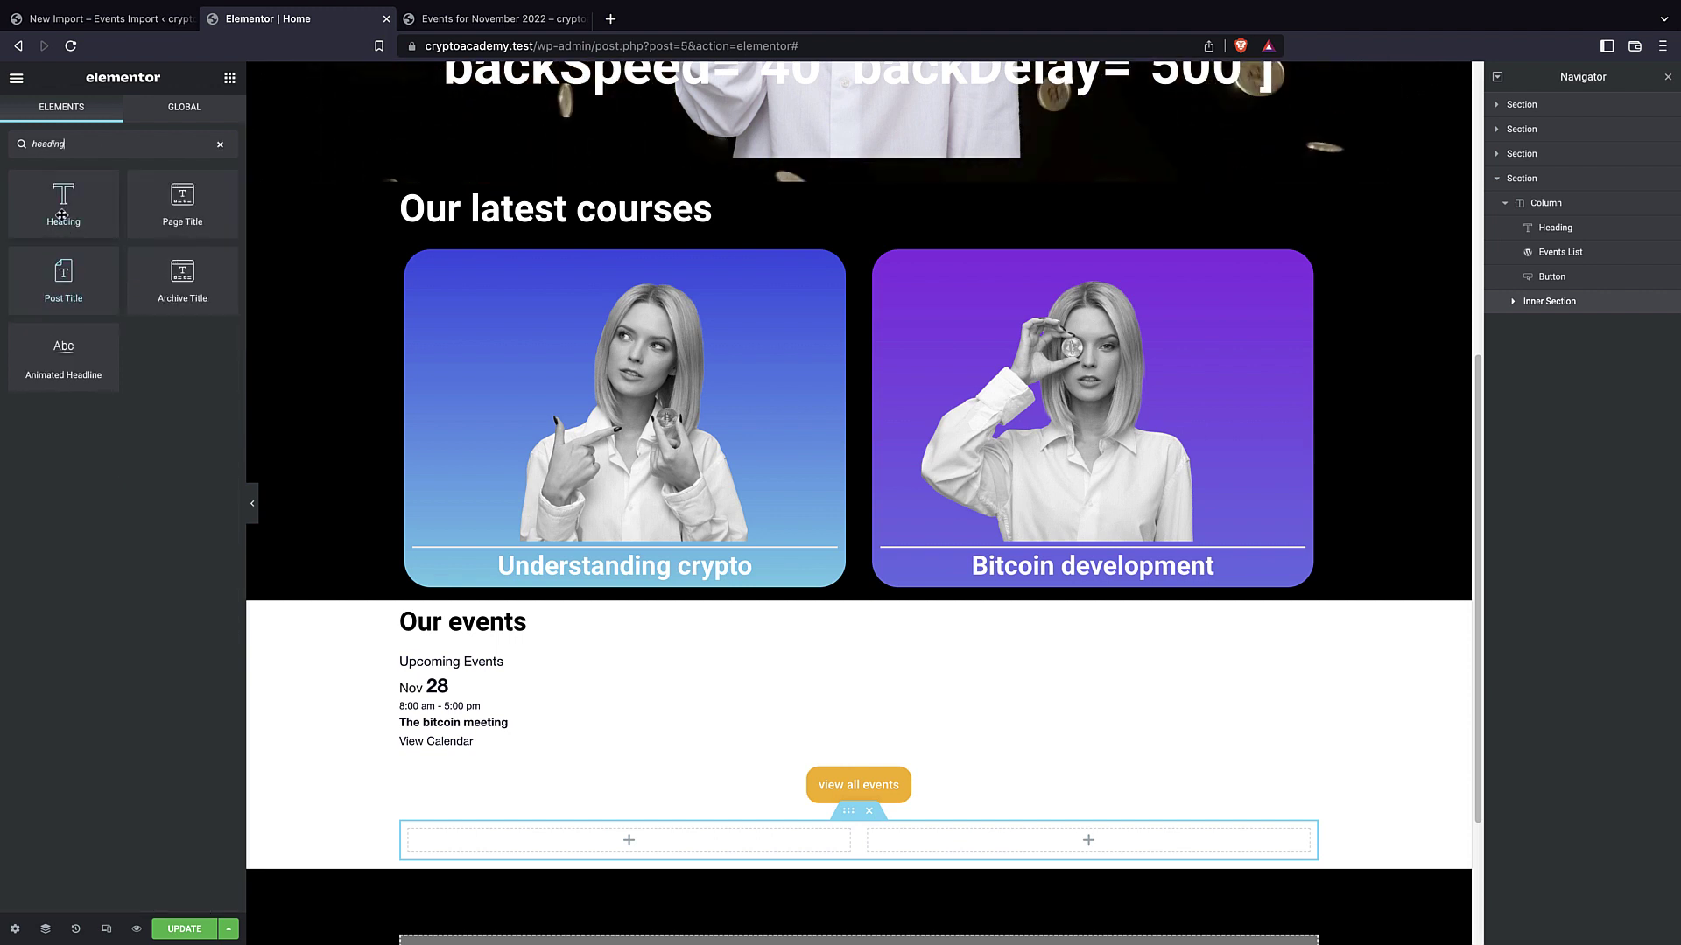
{"action": "left_click_drag", "start_coordinate": [63, 200], "coordinate": [630, 843]}
{"action": "triple_click", "coordinate": [611, 842]}
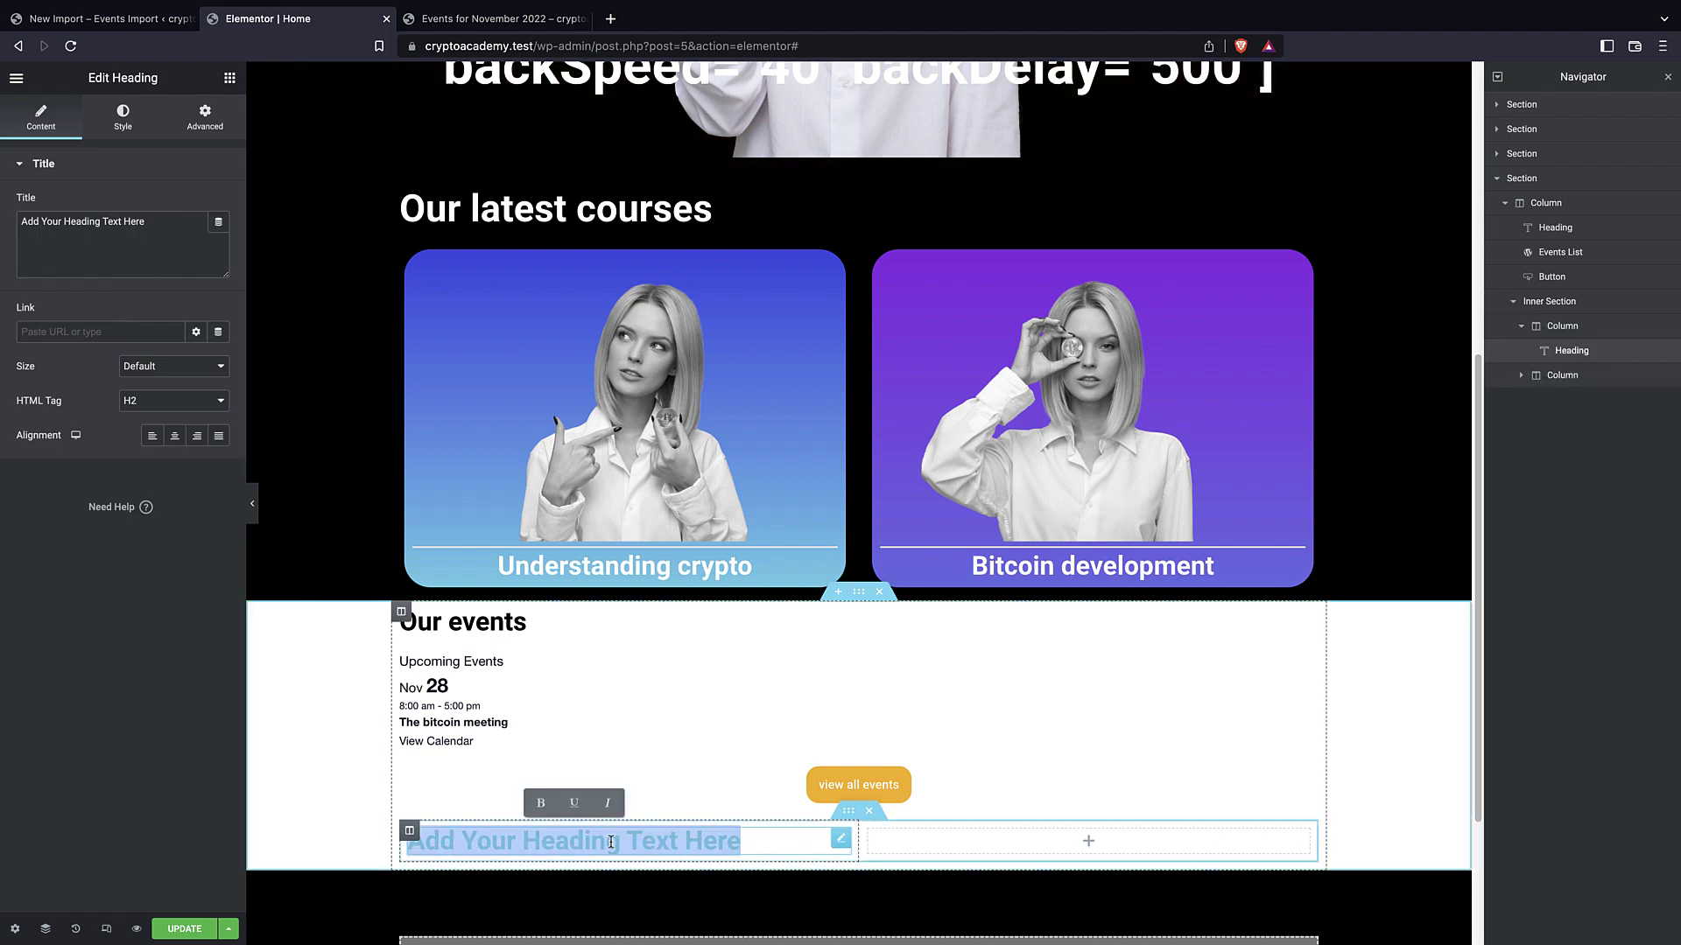
{"action": "type", "text": "Educational"}
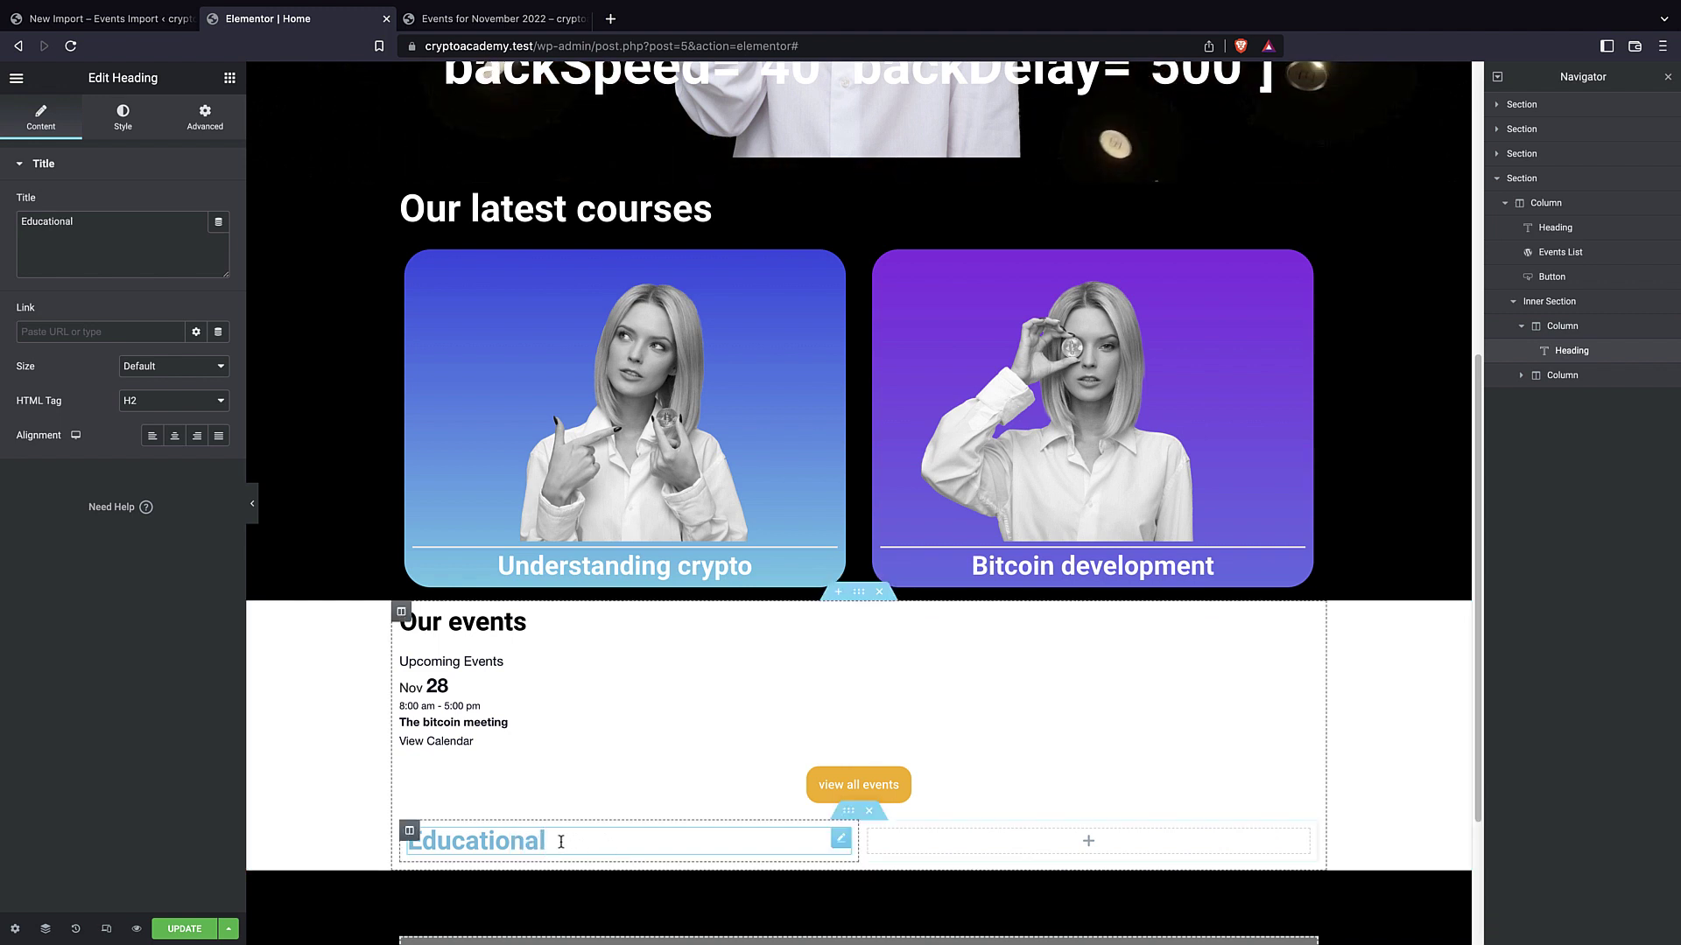
Center the "Educational" heading and set its text color to black.
{"action": "double_click", "coordinate": [561, 842]}
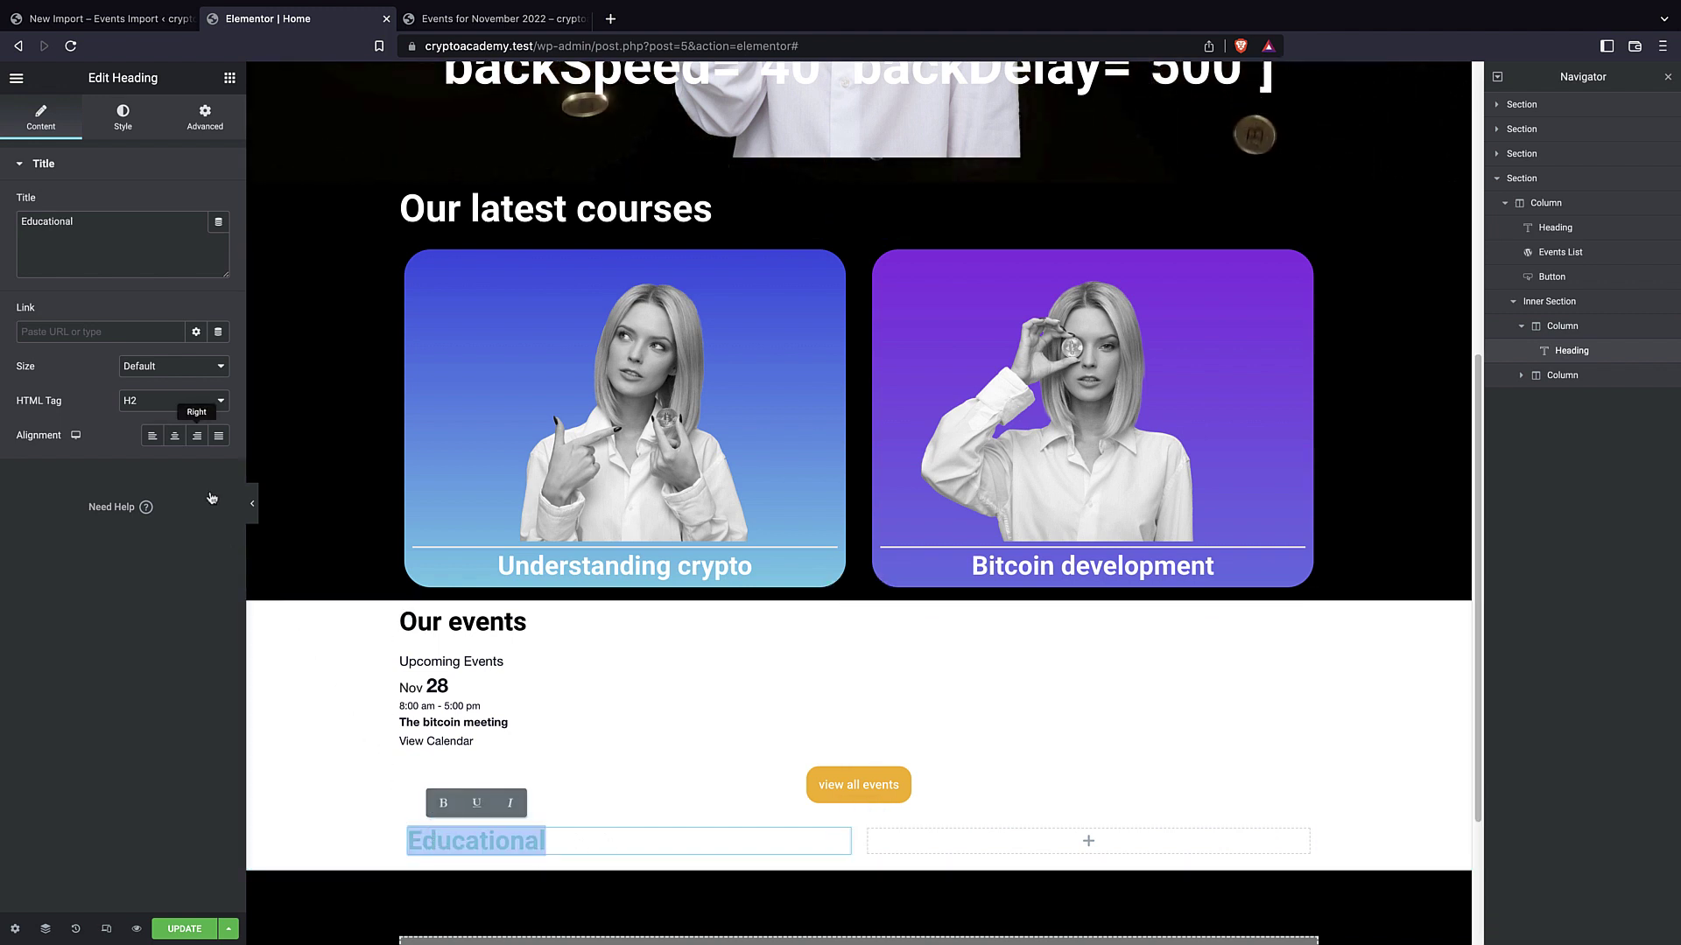
{"action": "left_click", "coordinate": [174, 435]}
{"action": "left_click", "coordinate": [122, 117]}
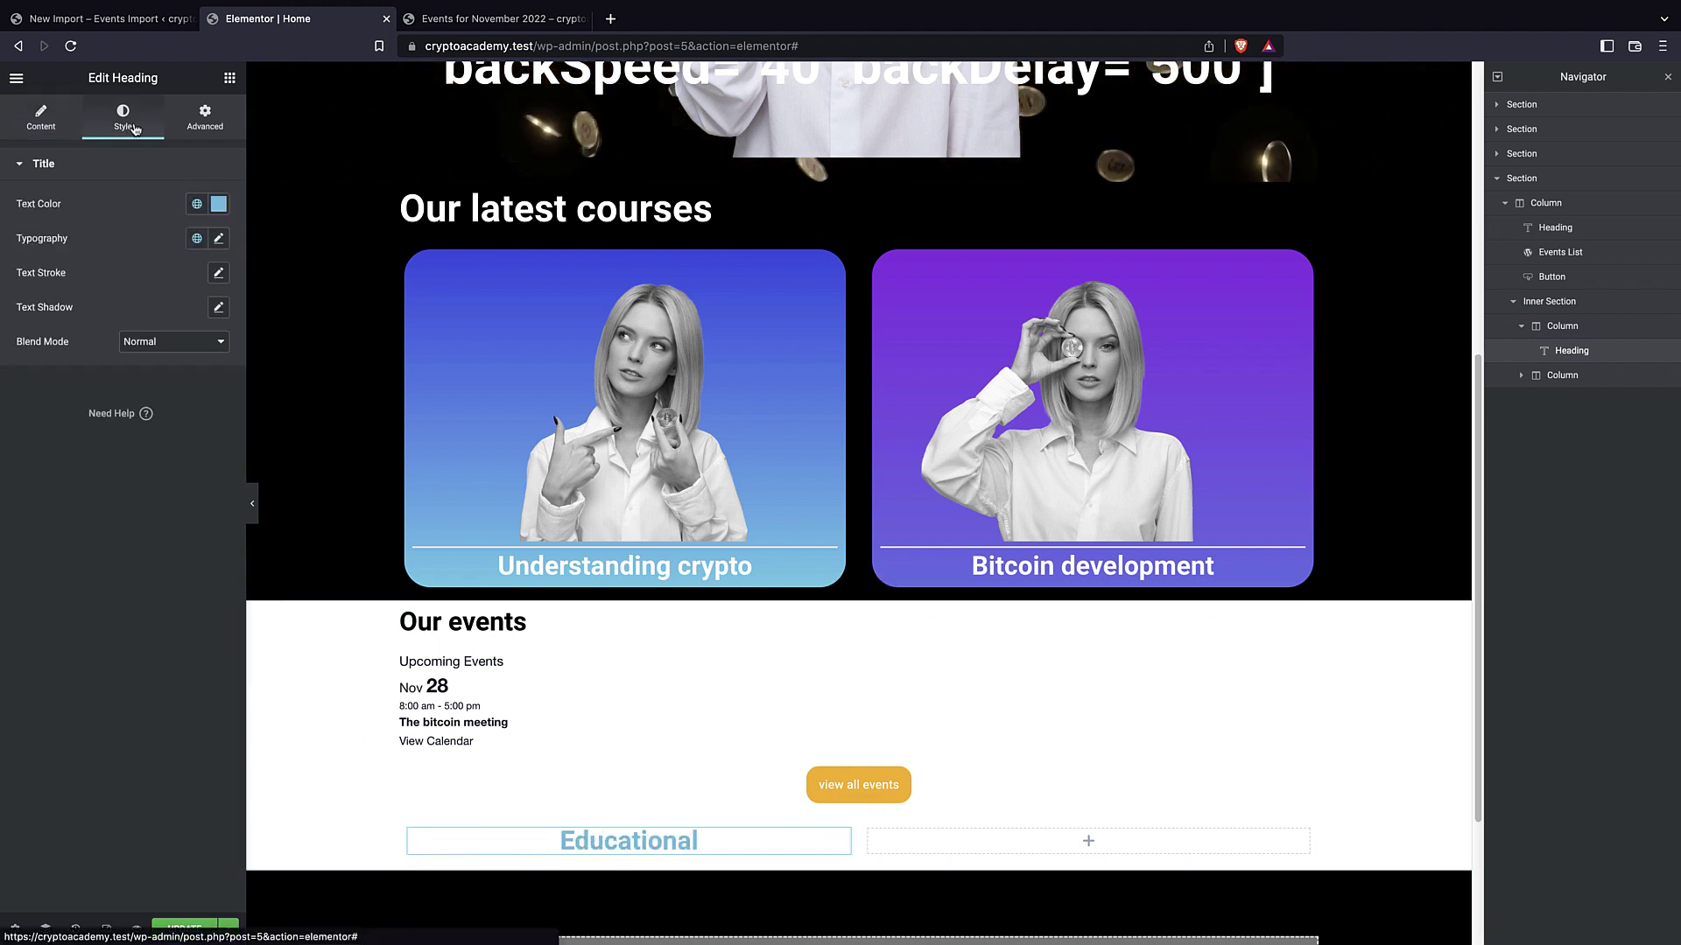
{"action": "left_click", "coordinate": [218, 204]}
{"action": "left_click", "coordinate": [105, 392]}
{"action": "left_click", "coordinate": [205, 116]}
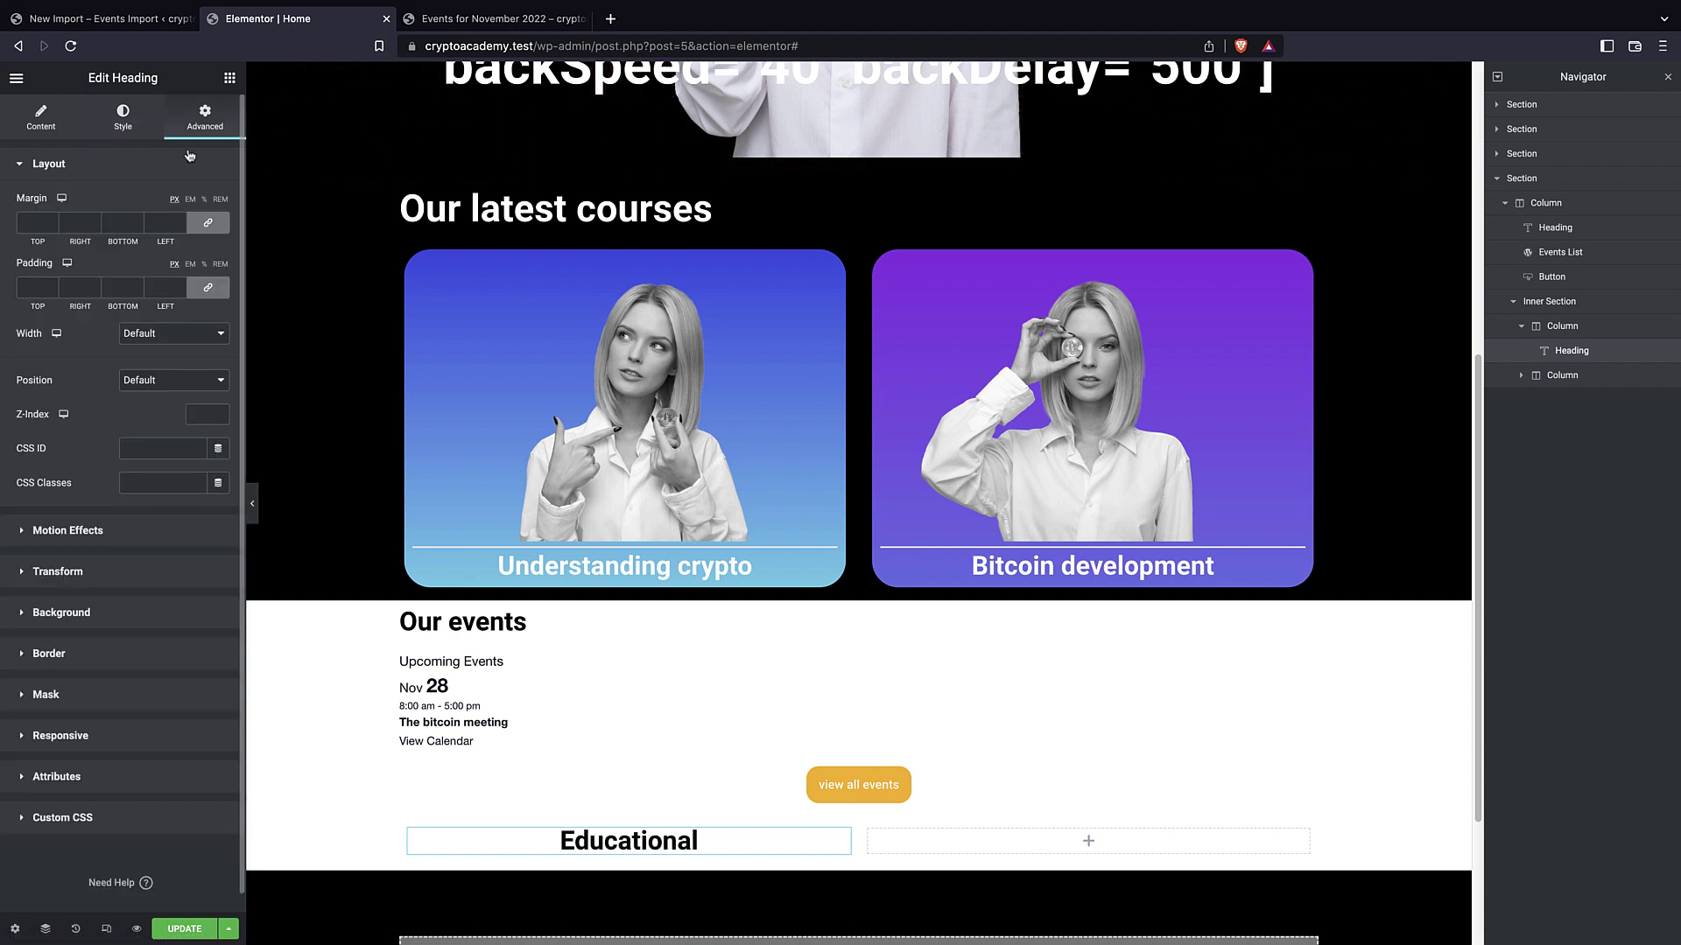
Give the column holding the "Educational" heading a classic background with the image bitcoin-2057405_1920.jpg.
{"action": "left_click", "coordinate": [1565, 328]}
{"action": "left_click", "coordinate": [122, 116]}
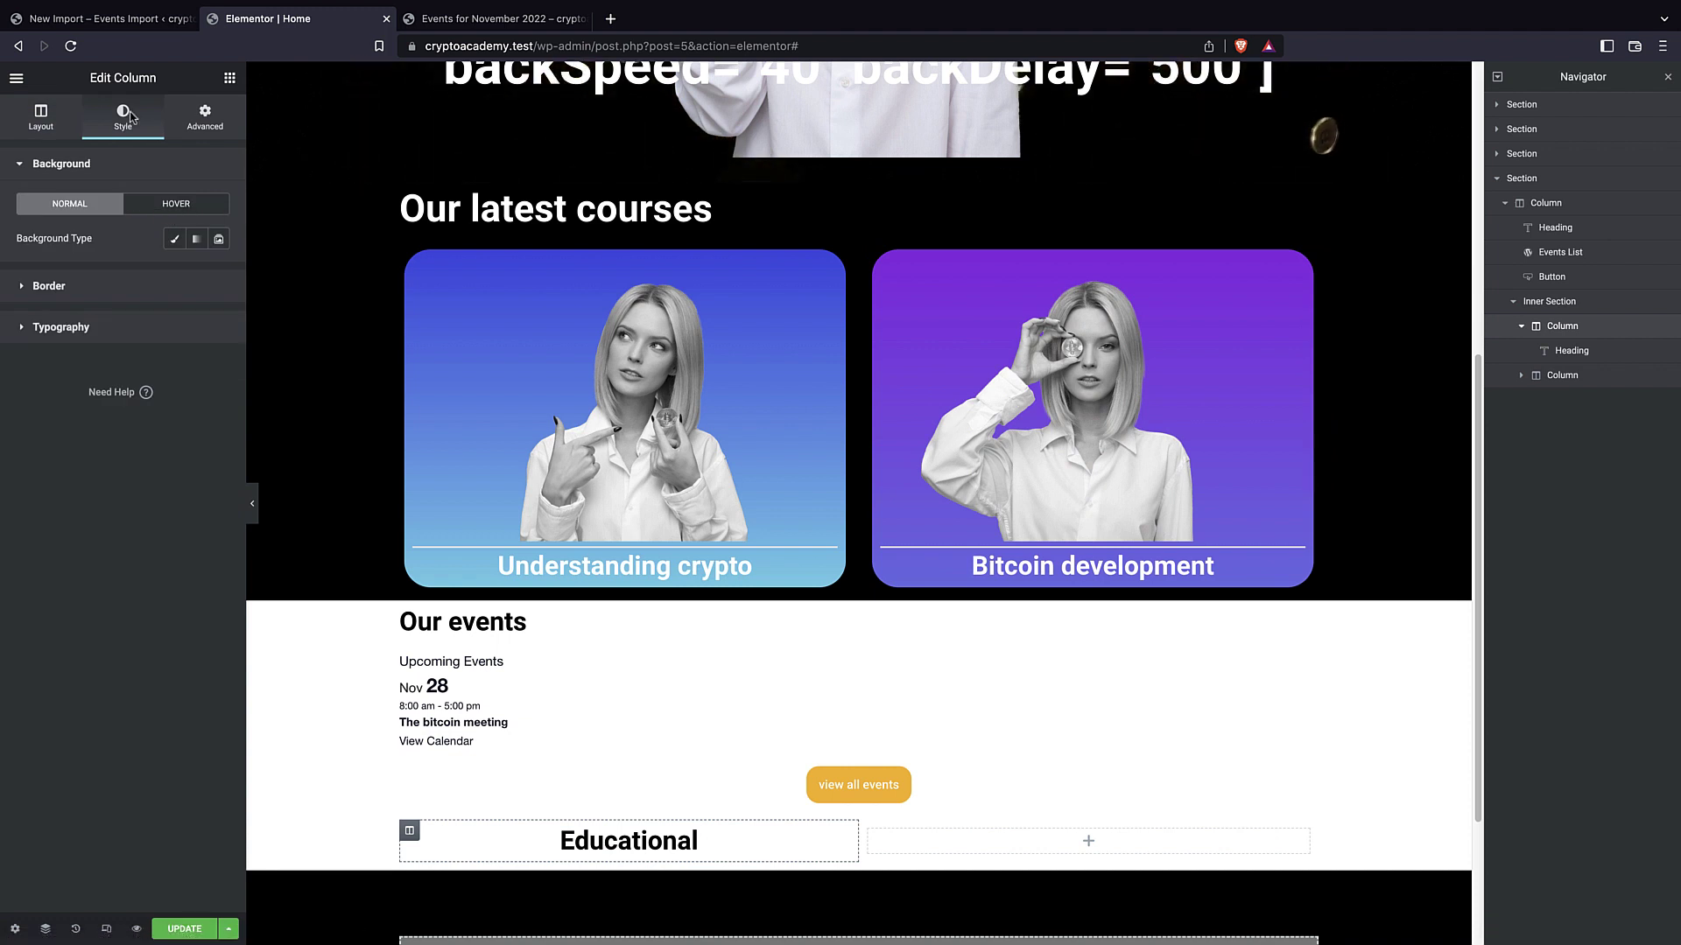
{"action": "left_click", "coordinate": [174, 239]}
{"action": "left_click", "coordinate": [167, 350]}
{"action": "left_click", "coordinate": [255, 276]}
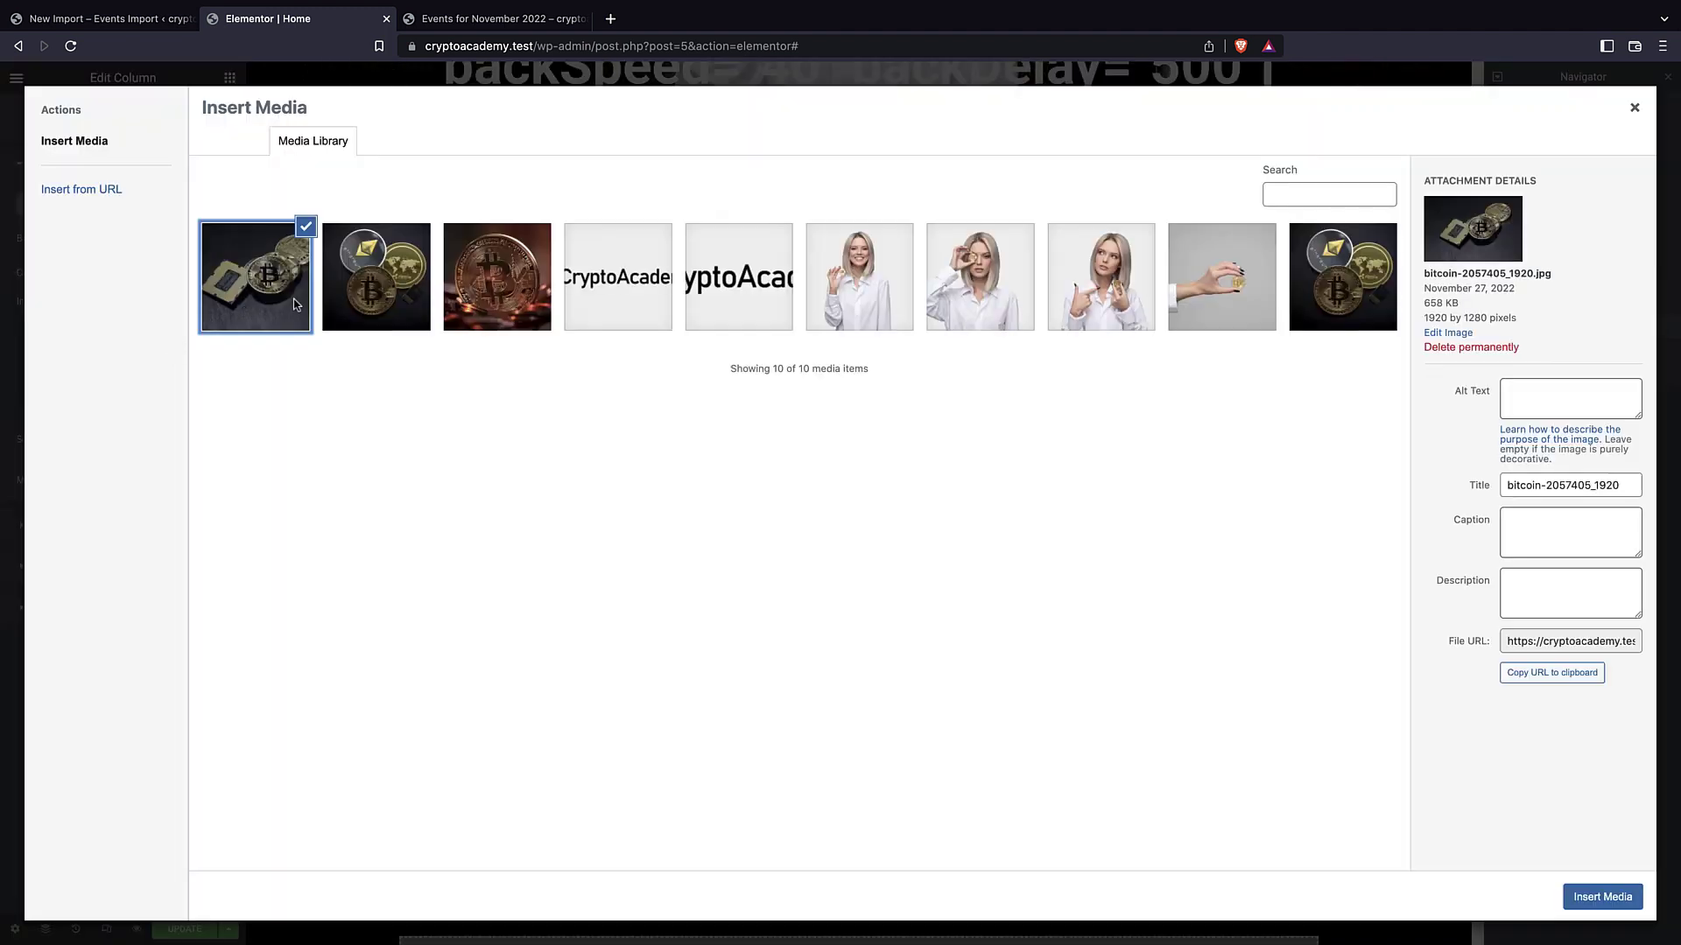
{"action": "left_click", "coordinate": [1602, 897]}
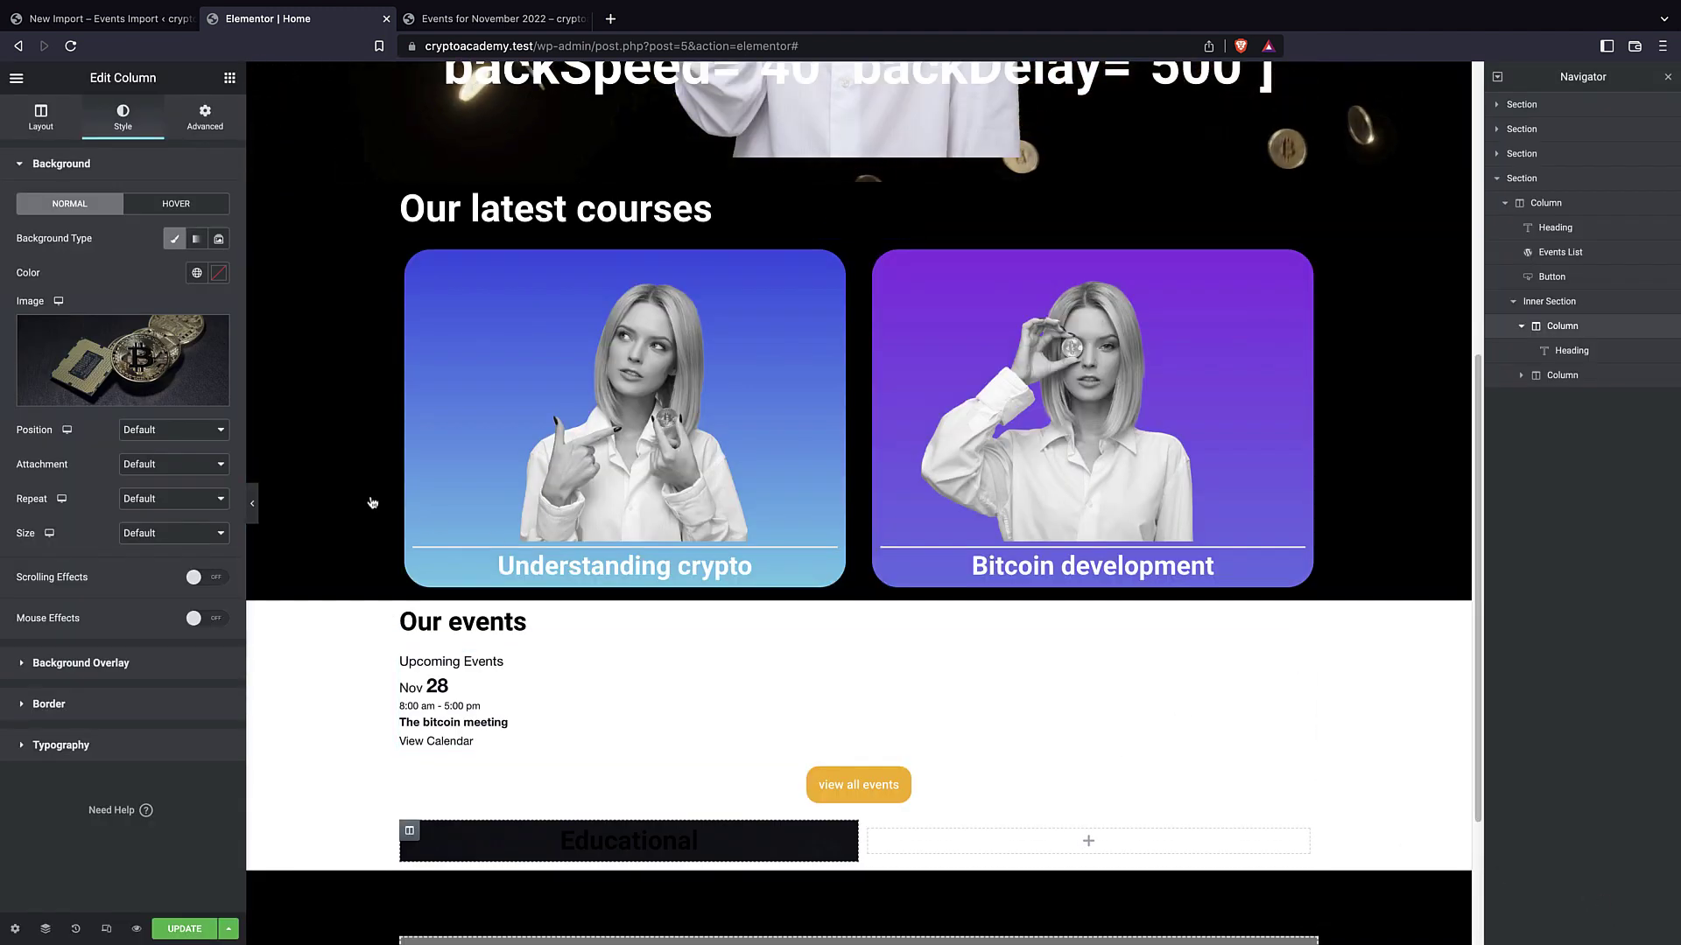
Set the column's background image position to Center Center and its size to Cover.
{"action": "left_click", "coordinate": [179, 431]}
{"action": "left_click", "coordinate": [180, 444]}
{"action": "left_click", "coordinate": [169, 534]}
{"action": "left_click", "coordinate": [156, 561]}
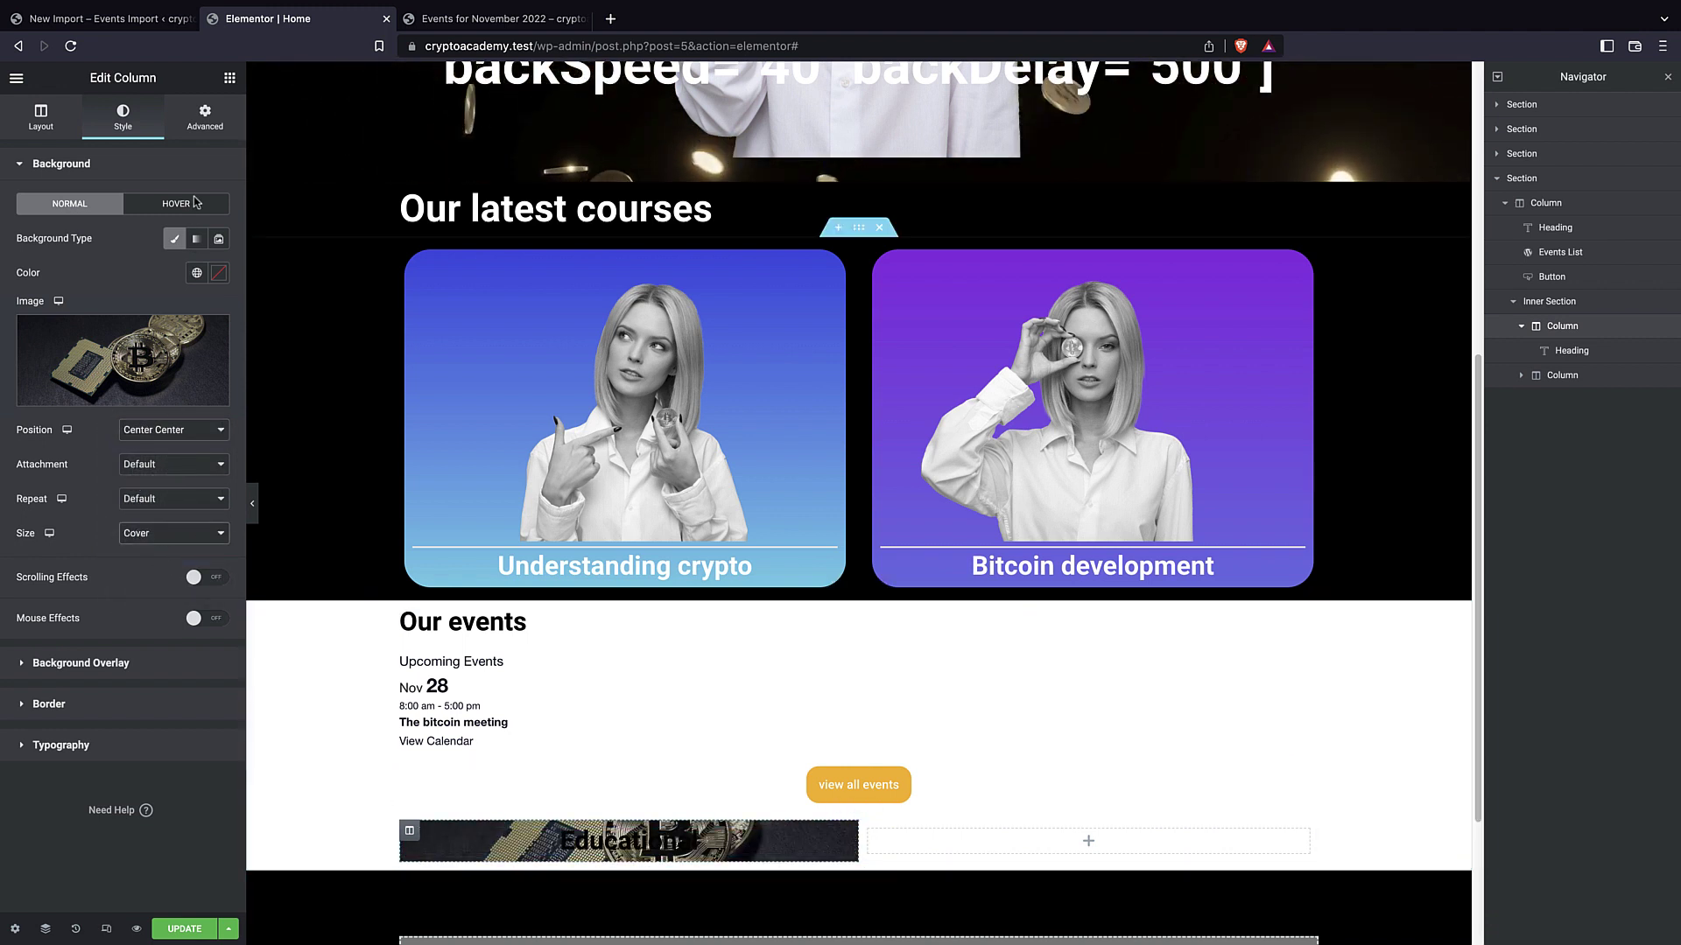
Set the "Educational" column's padding to 24% and its margin to 1 em on all sides.
{"action": "left_click", "coordinate": [203, 127]}
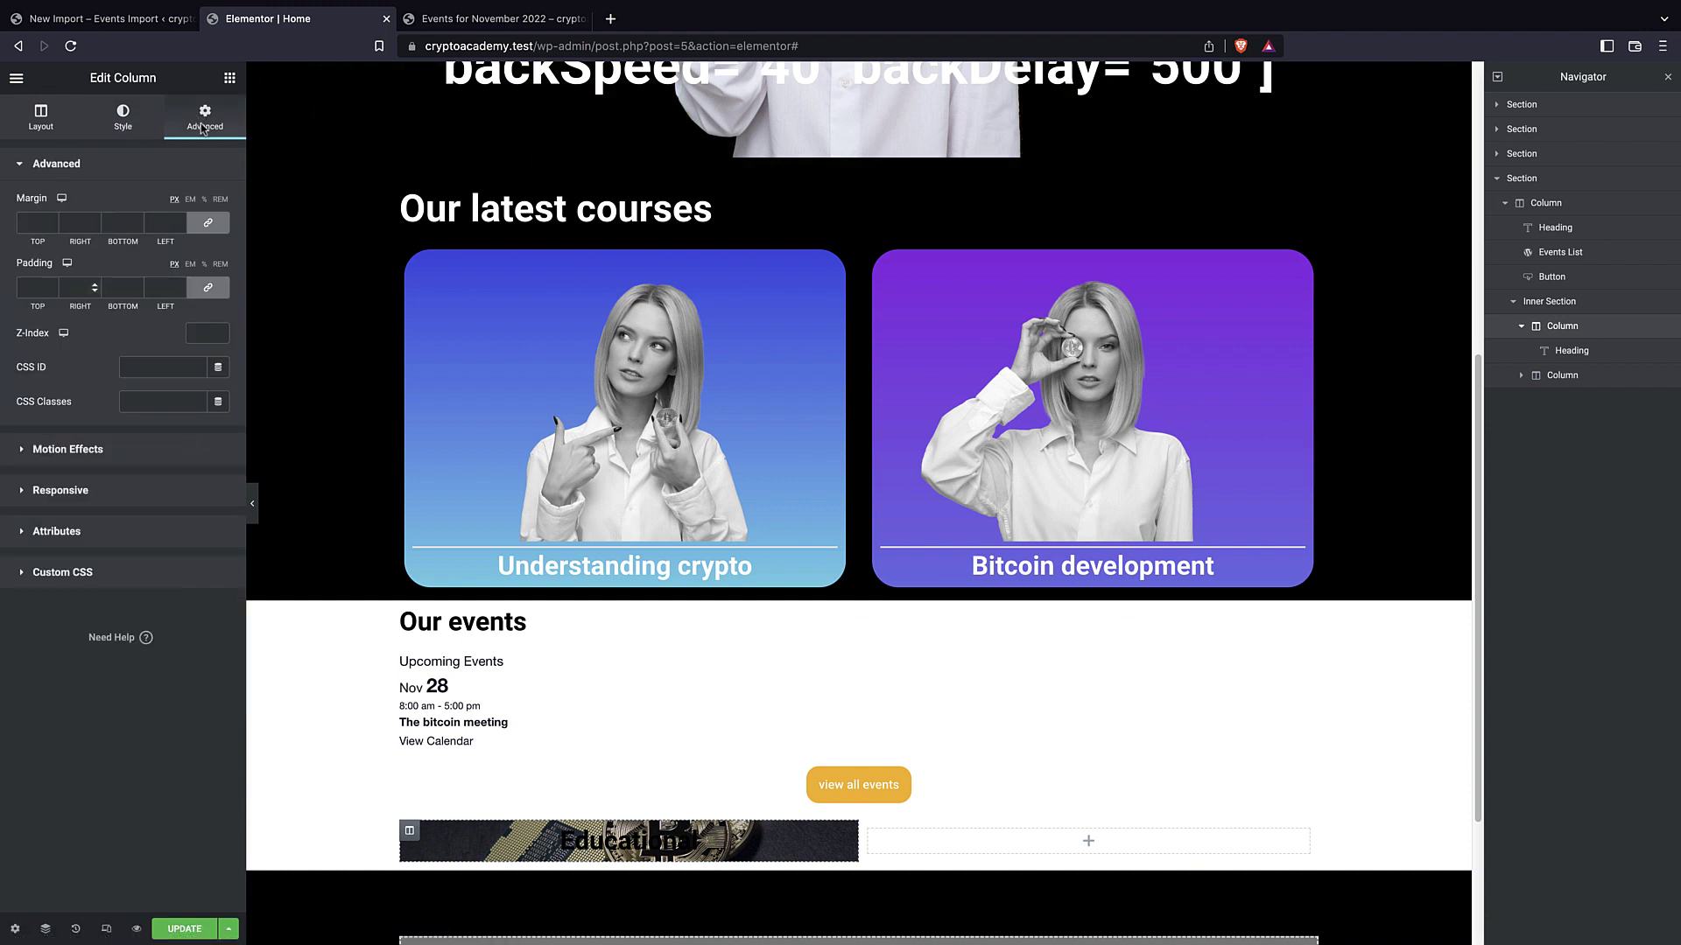
{"action": "left_click", "coordinate": [205, 264]}
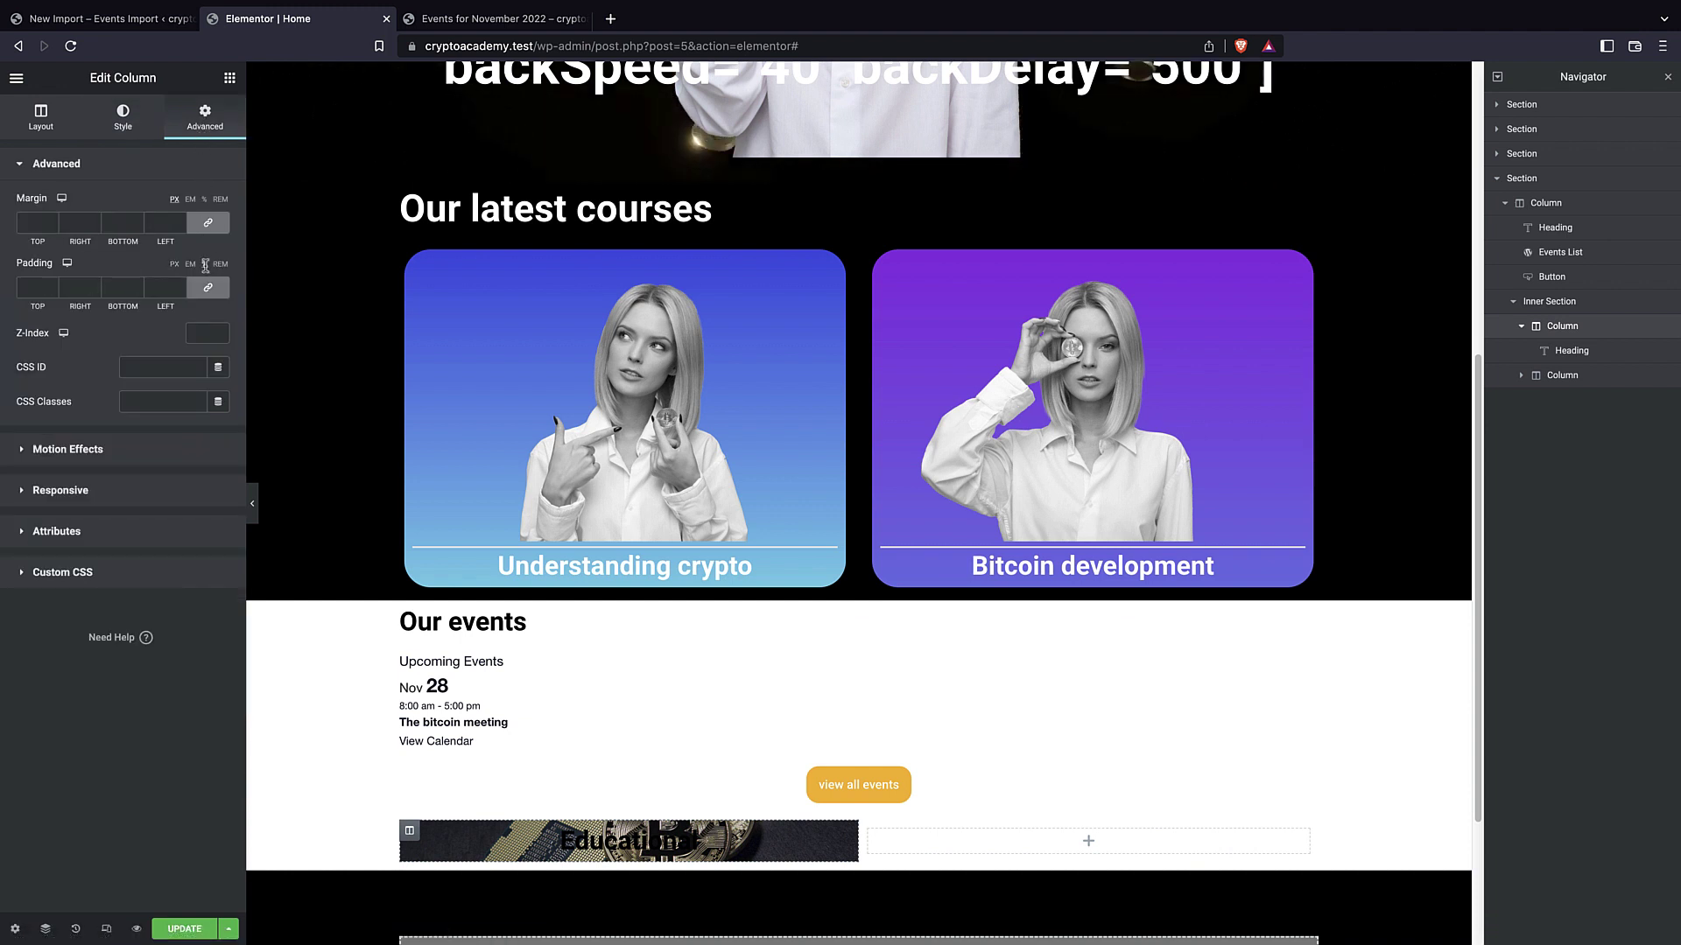
{"action": "left_click", "coordinate": [40, 287]}
{"action": "type", "text": "2"}
{"action": "key", "text": "BackSpace"}
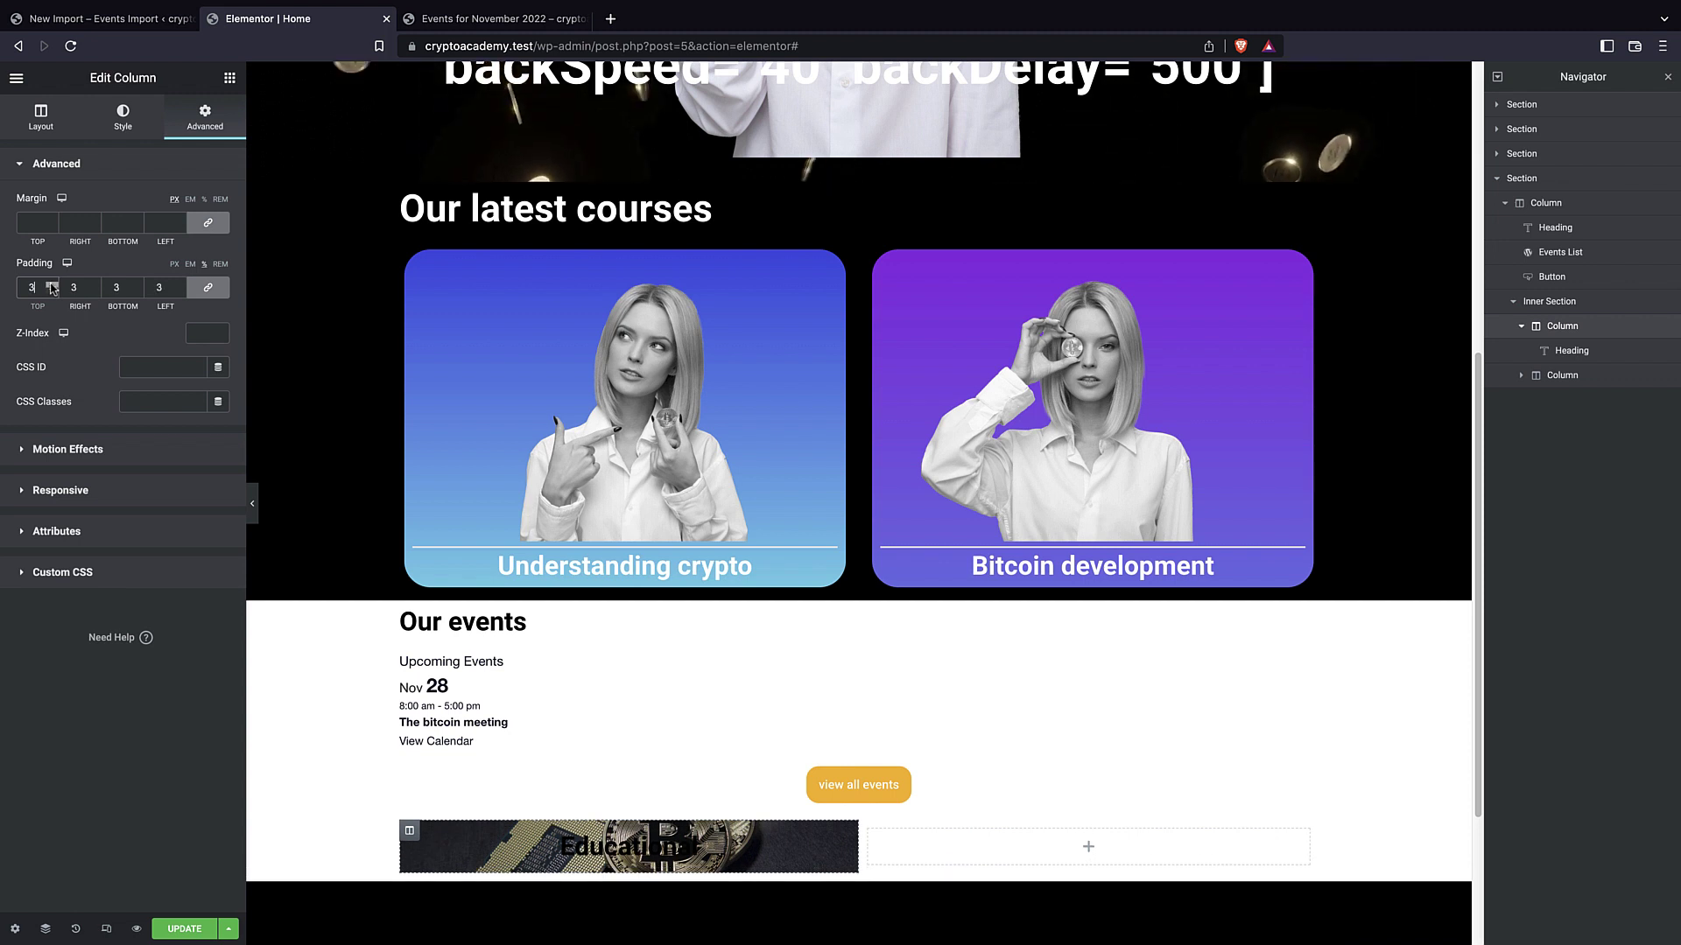
{"action": "type", "text": "16"}
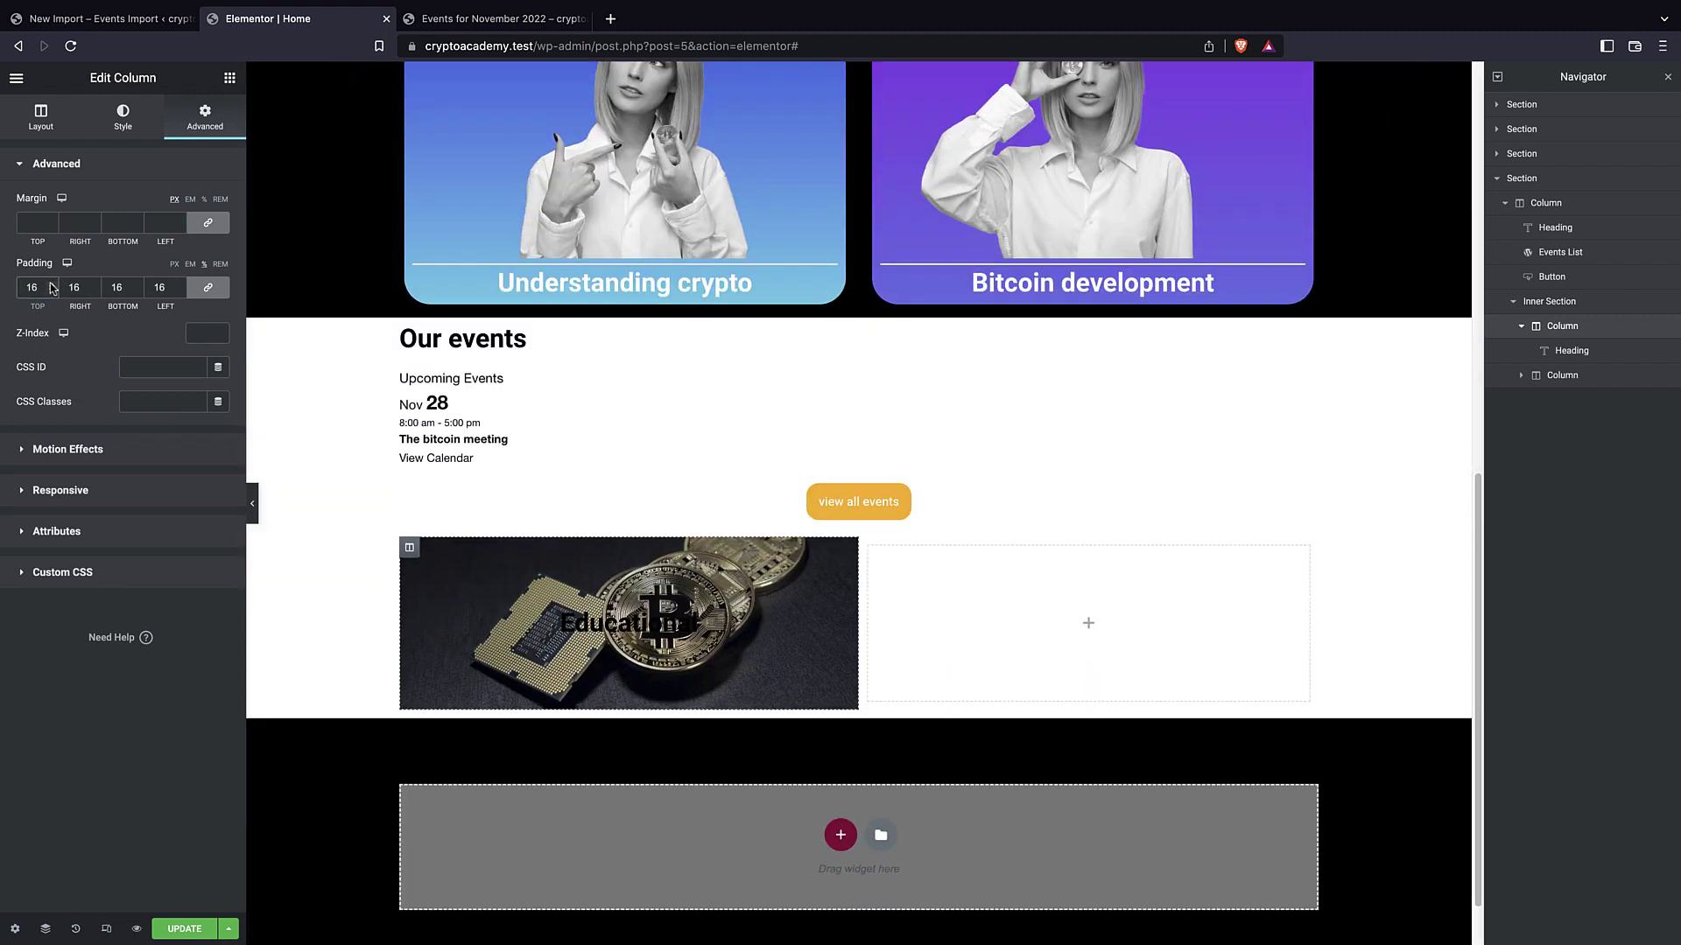
{"action": "left_click", "coordinate": [50, 283]}
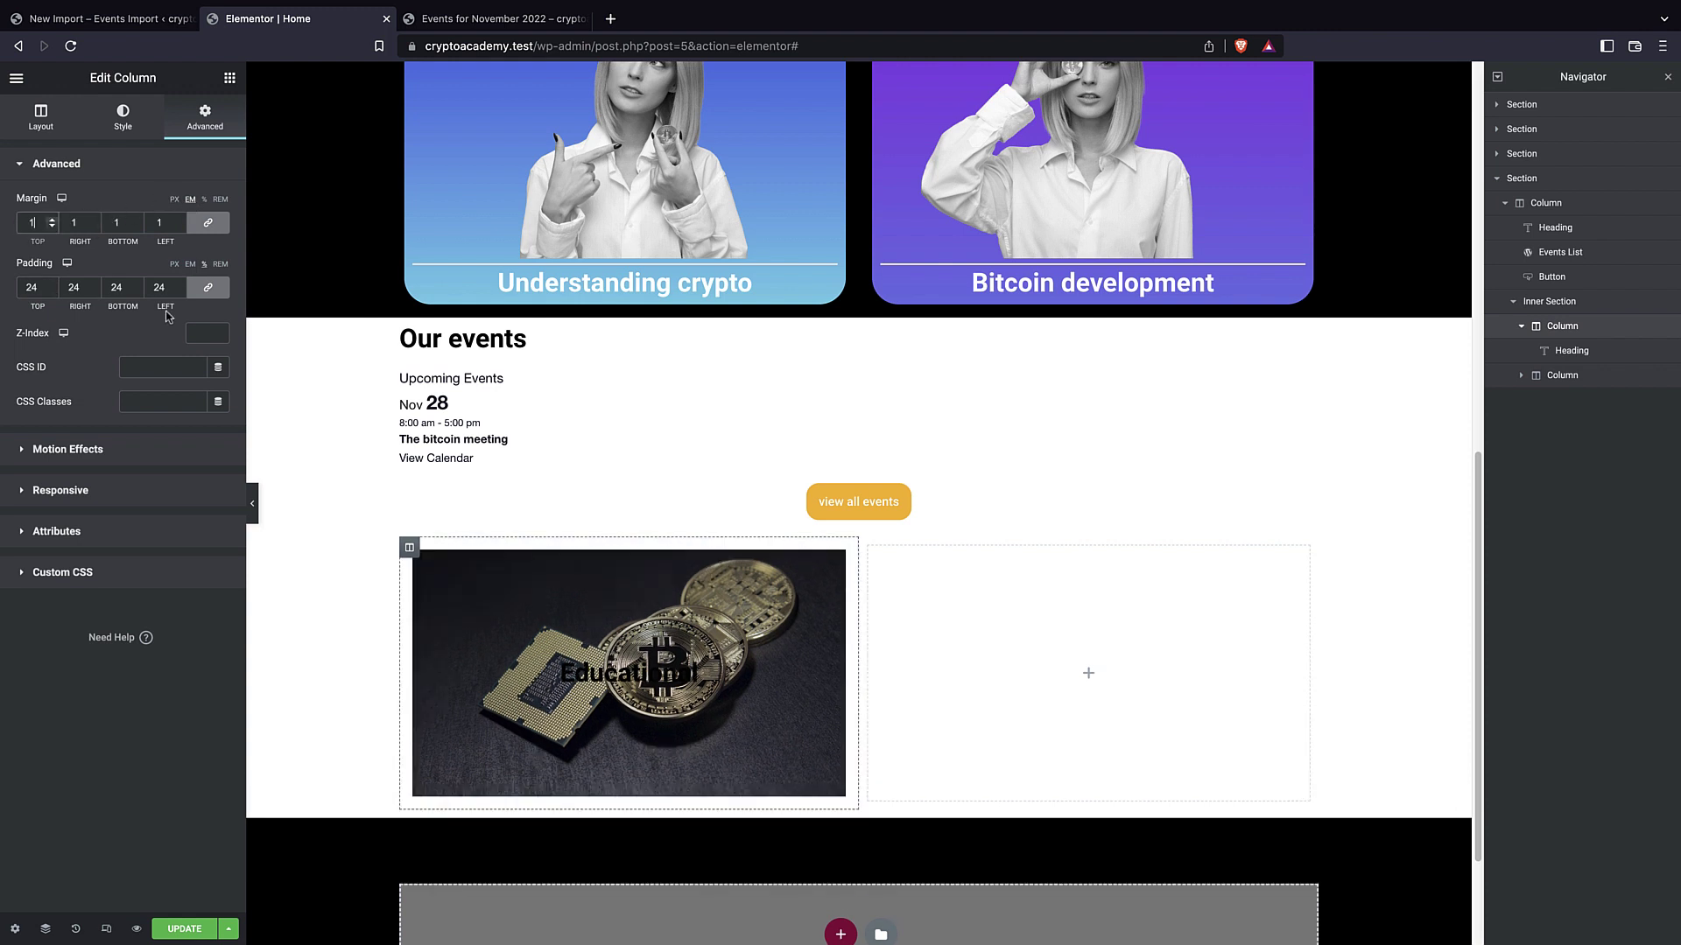
{"action": "left_click", "coordinate": [613, 674]}
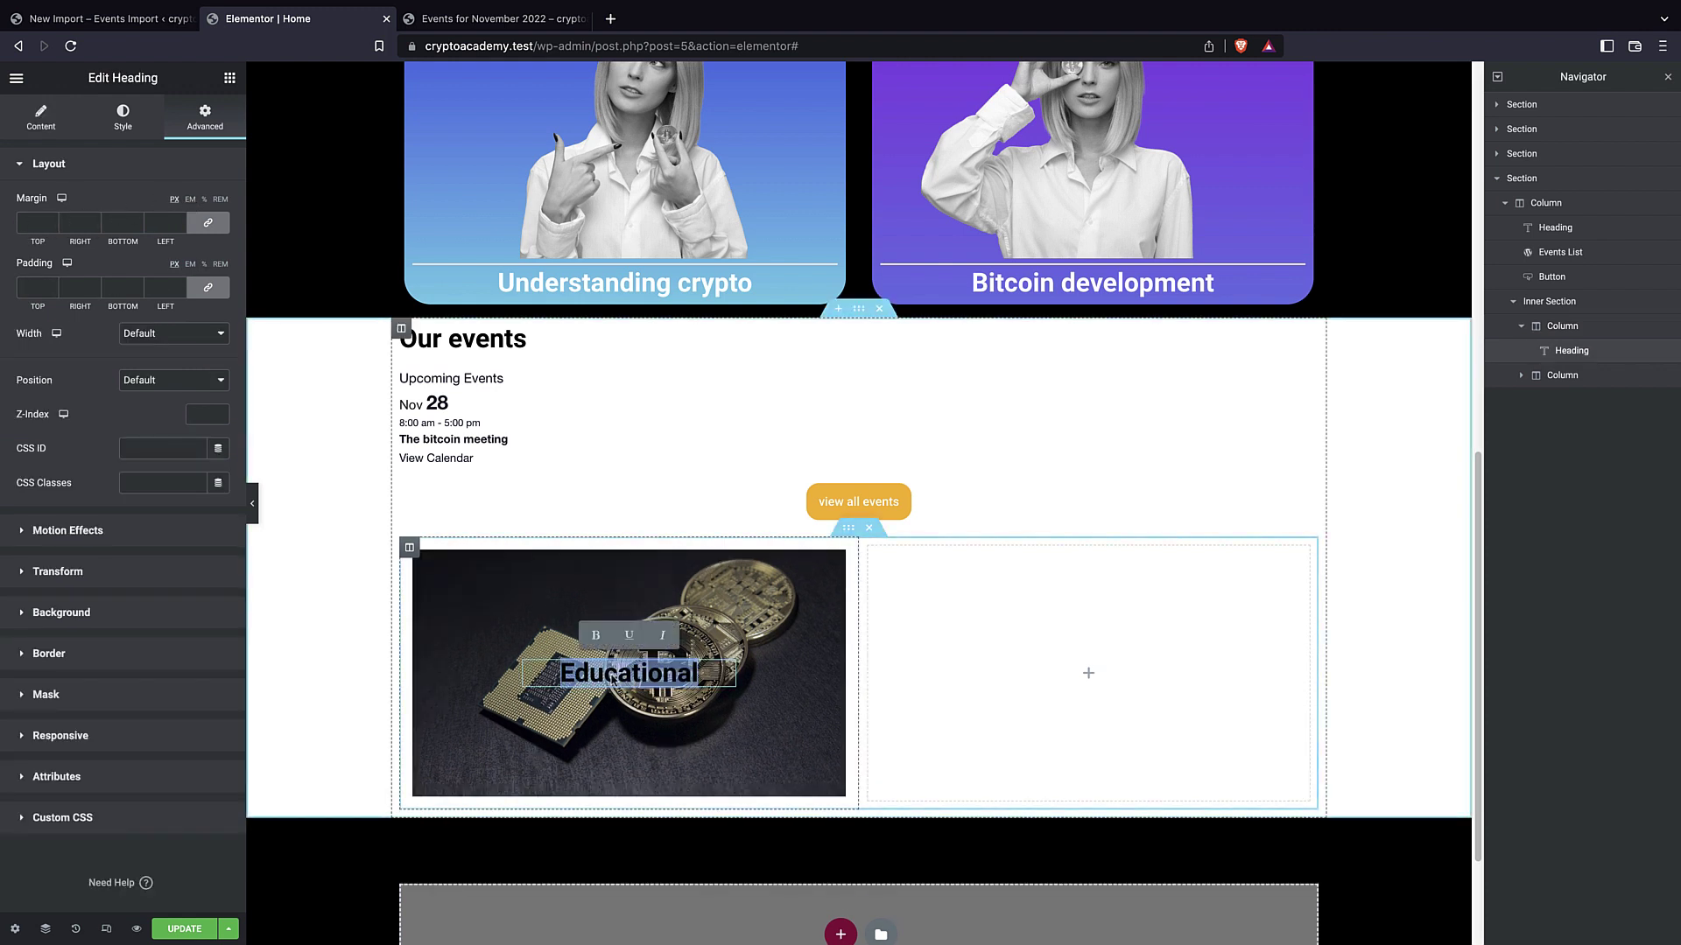
{"action": "left_click", "coordinate": [774, 741]}
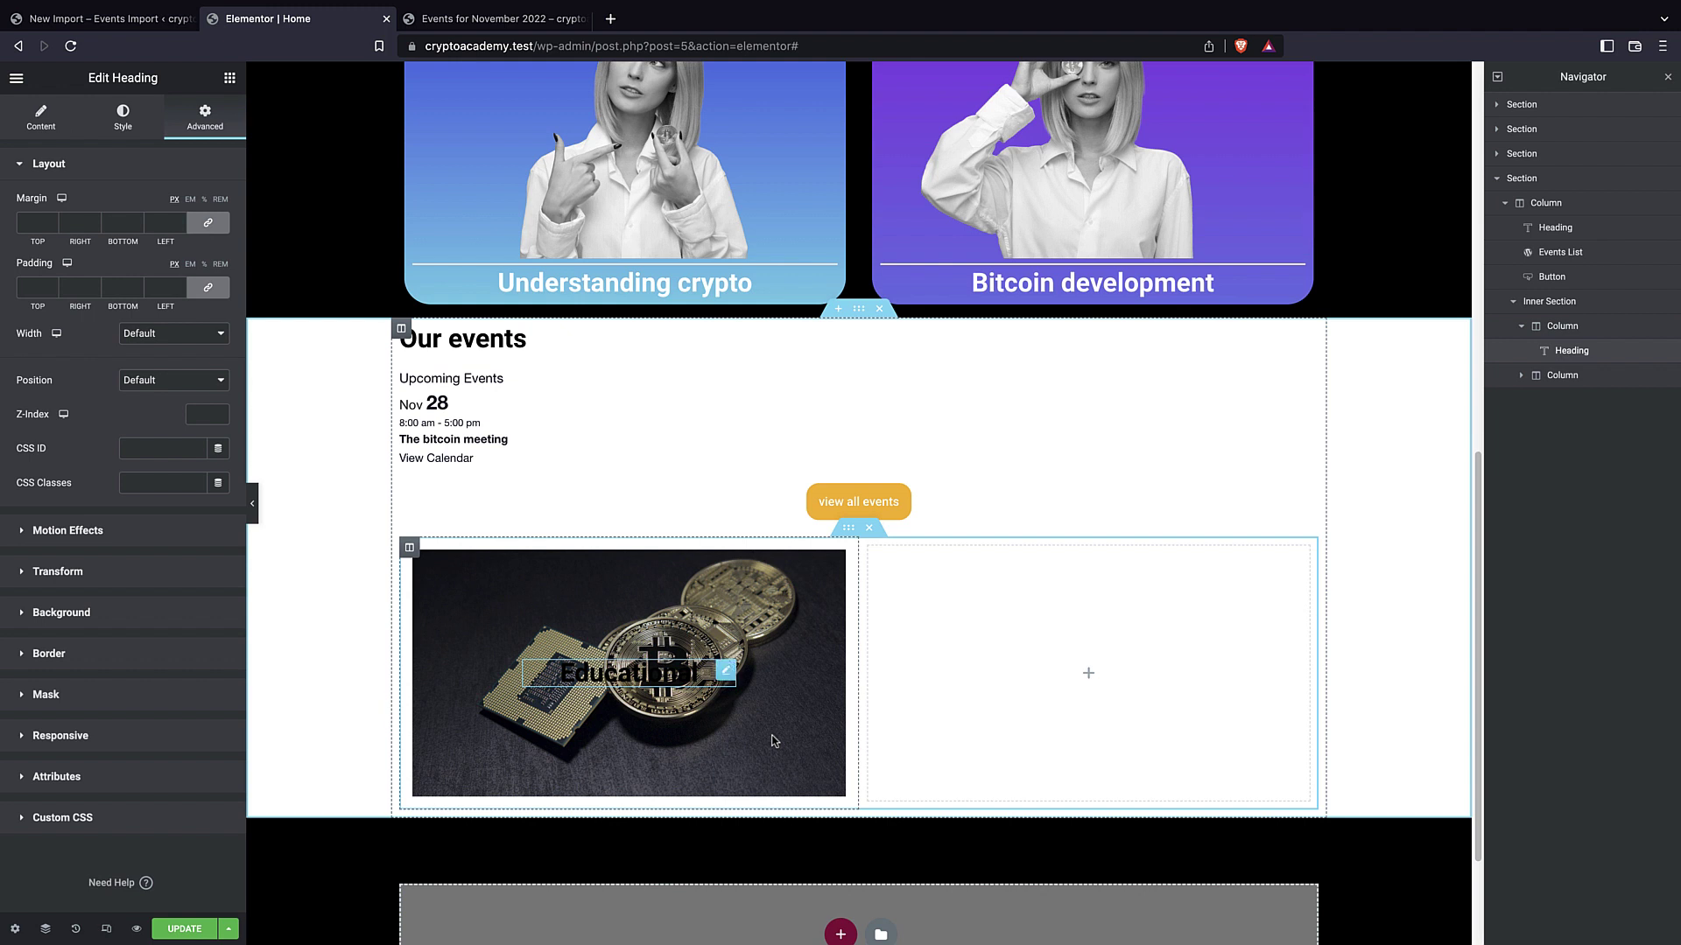
Give the "Educational" column a gradient background overlay running from dark red to magenta-purple.
{"action": "left_click", "coordinate": [1566, 329]}
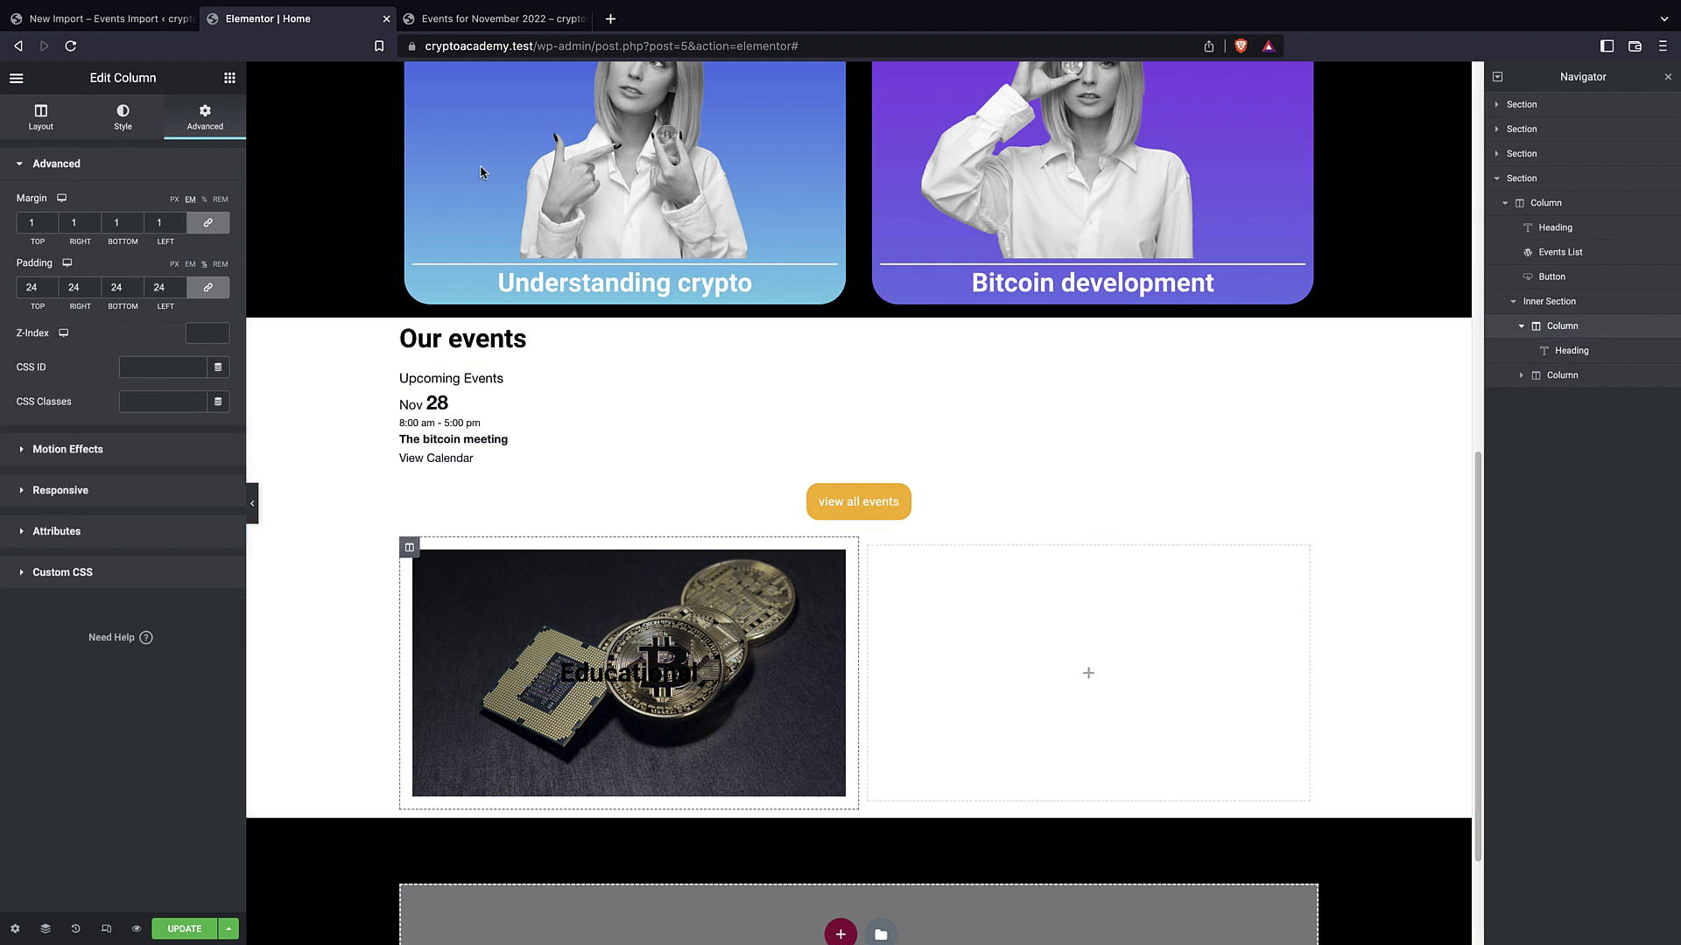
{"action": "left_click", "coordinate": [136, 122]}
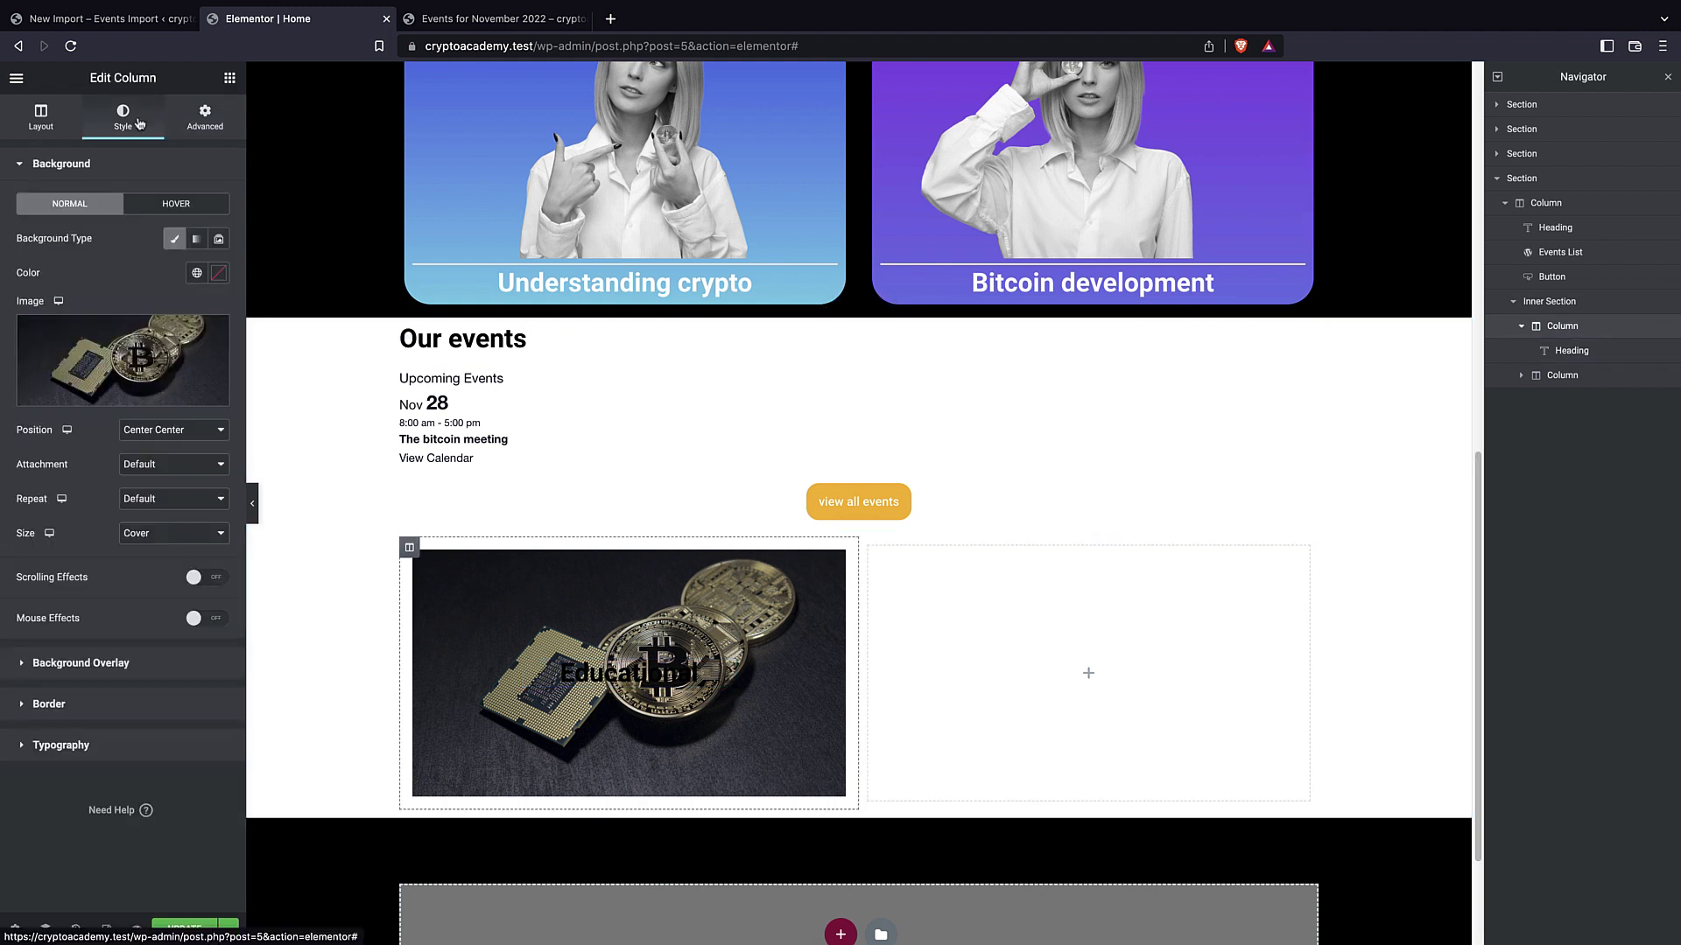
{"action": "left_click", "coordinate": [111, 668]}
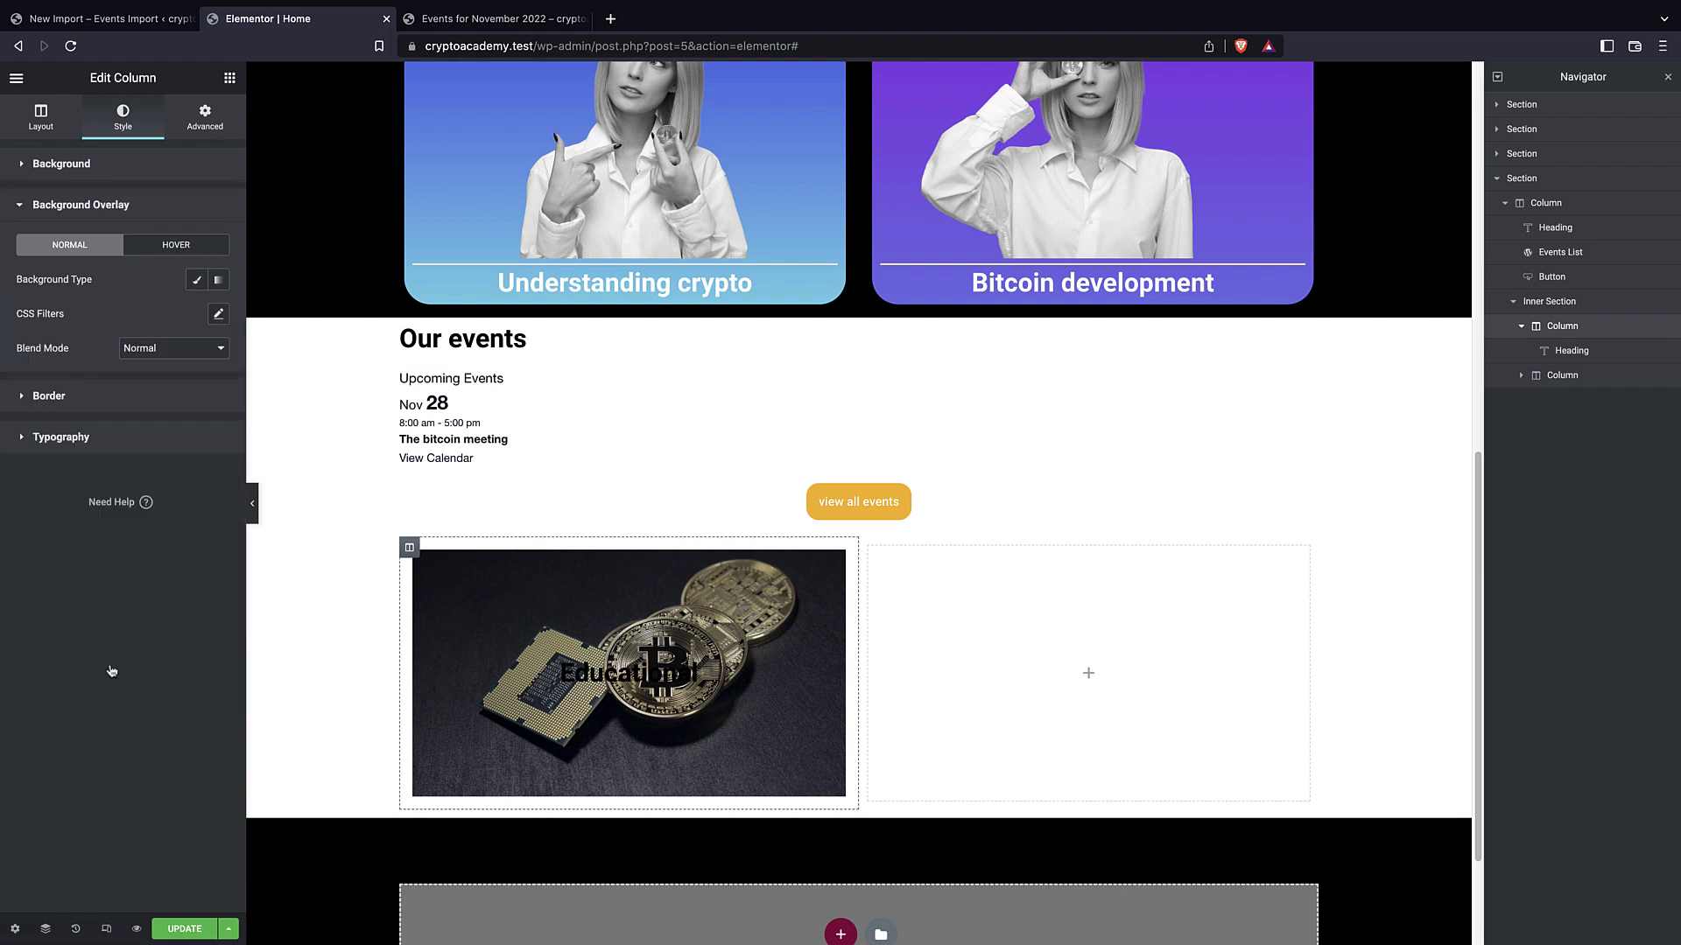
{"action": "left_click", "coordinate": [221, 281]}
{"action": "left_click", "coordinate": [220, 313]}
{"action": "left_click", "coordinate": [154, 416]}
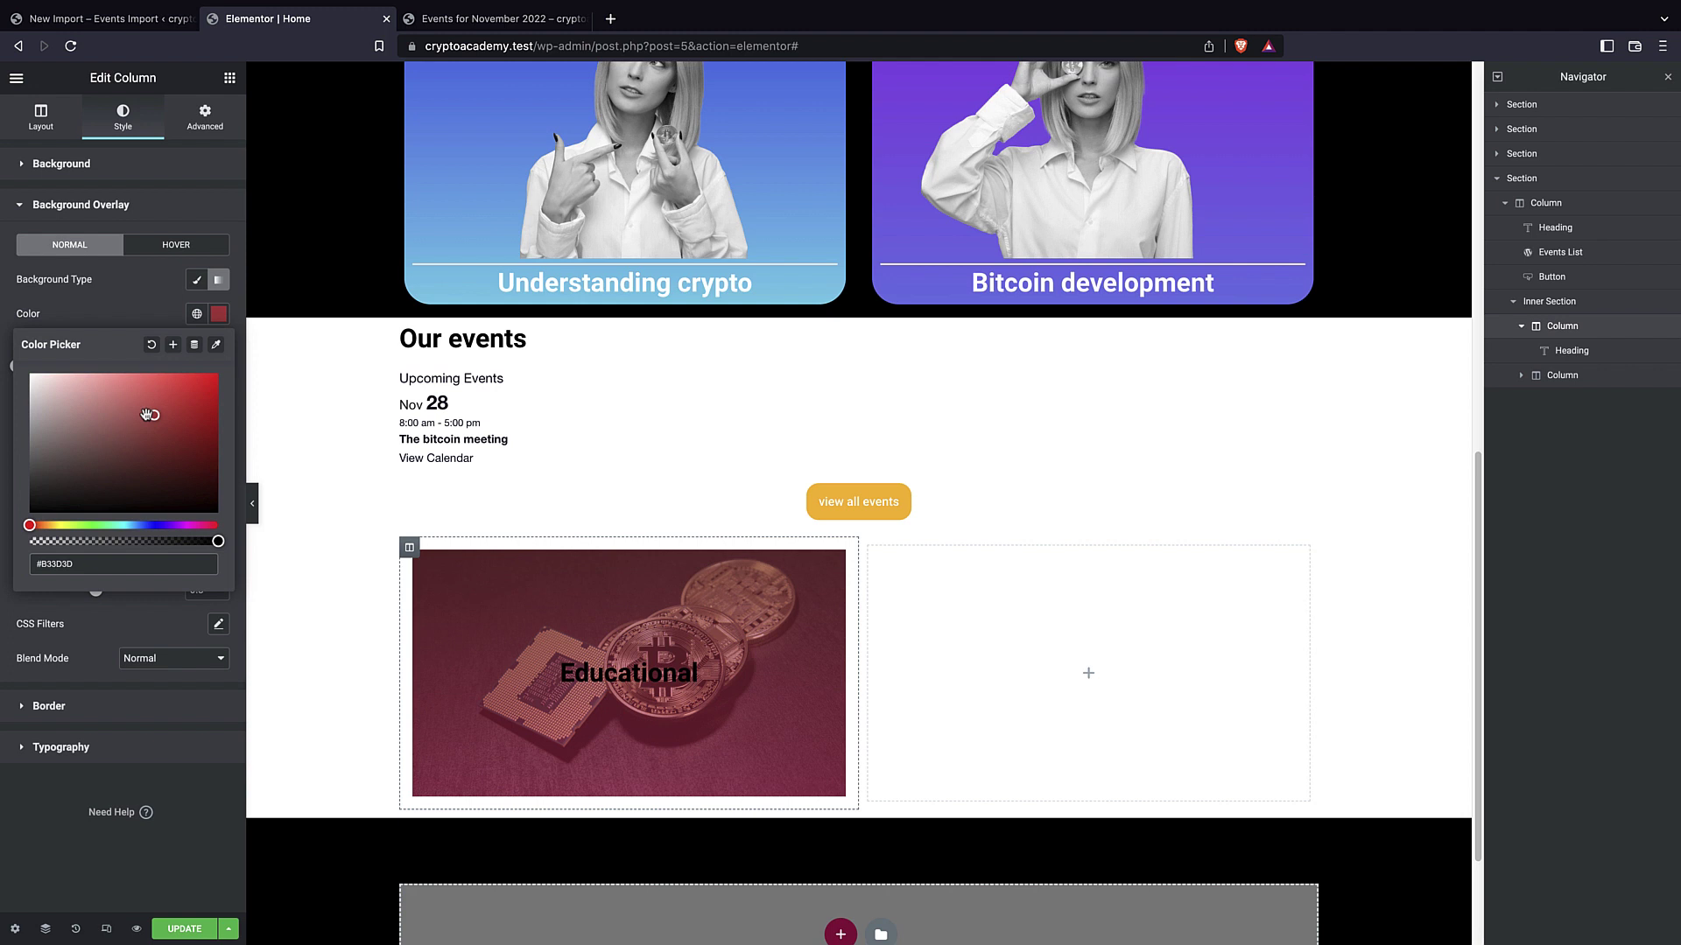
{"action": "left_click", "coordinate": [144, 331]}
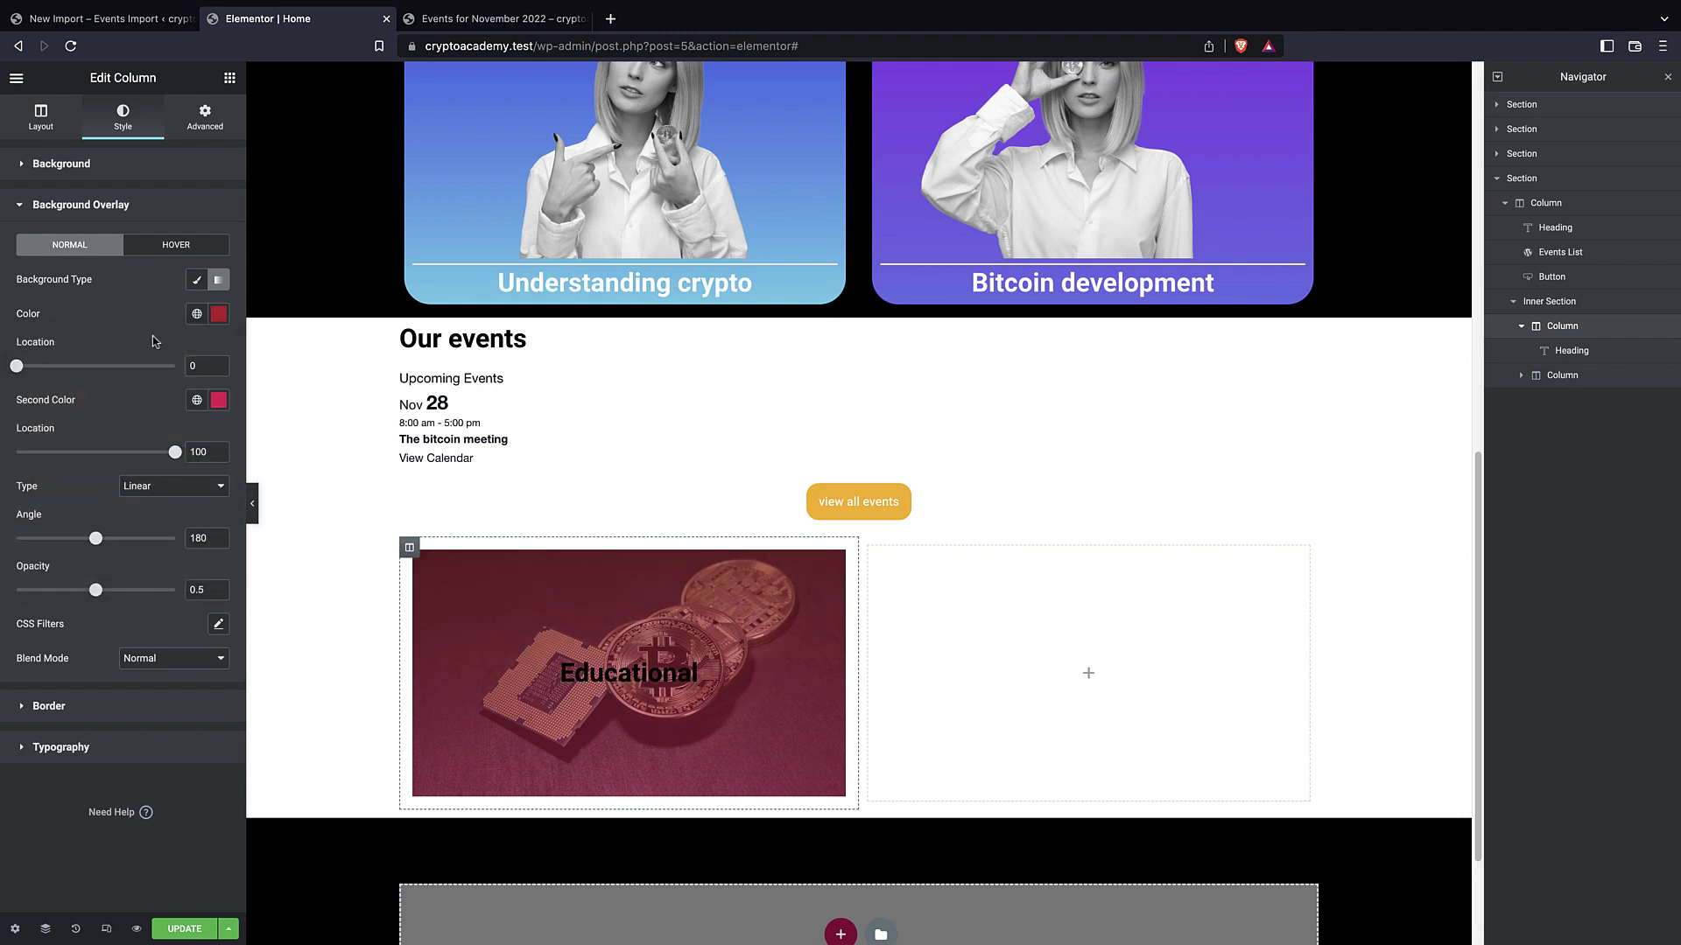
{"action": "left_click", "coordinate": [216, 405]}
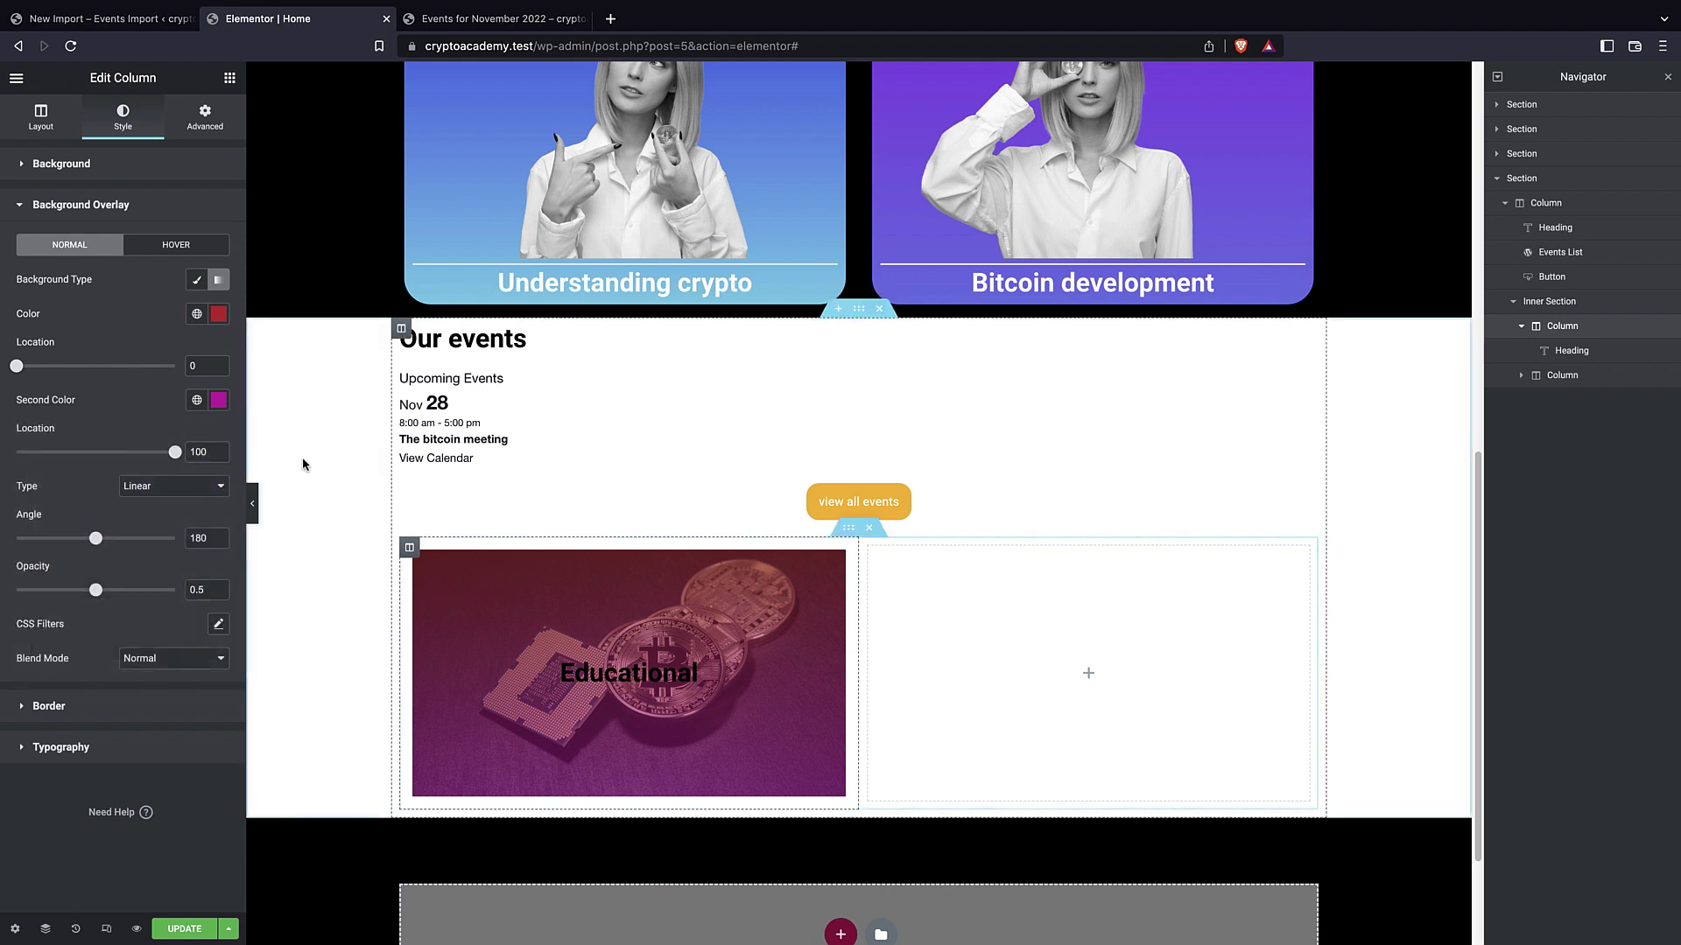
Change the "Educational" heading's text color to white.
{"action": "double_click", "coordinate": [628, 673]}
{"action": "left_click", "coordinate": [122, 115]}
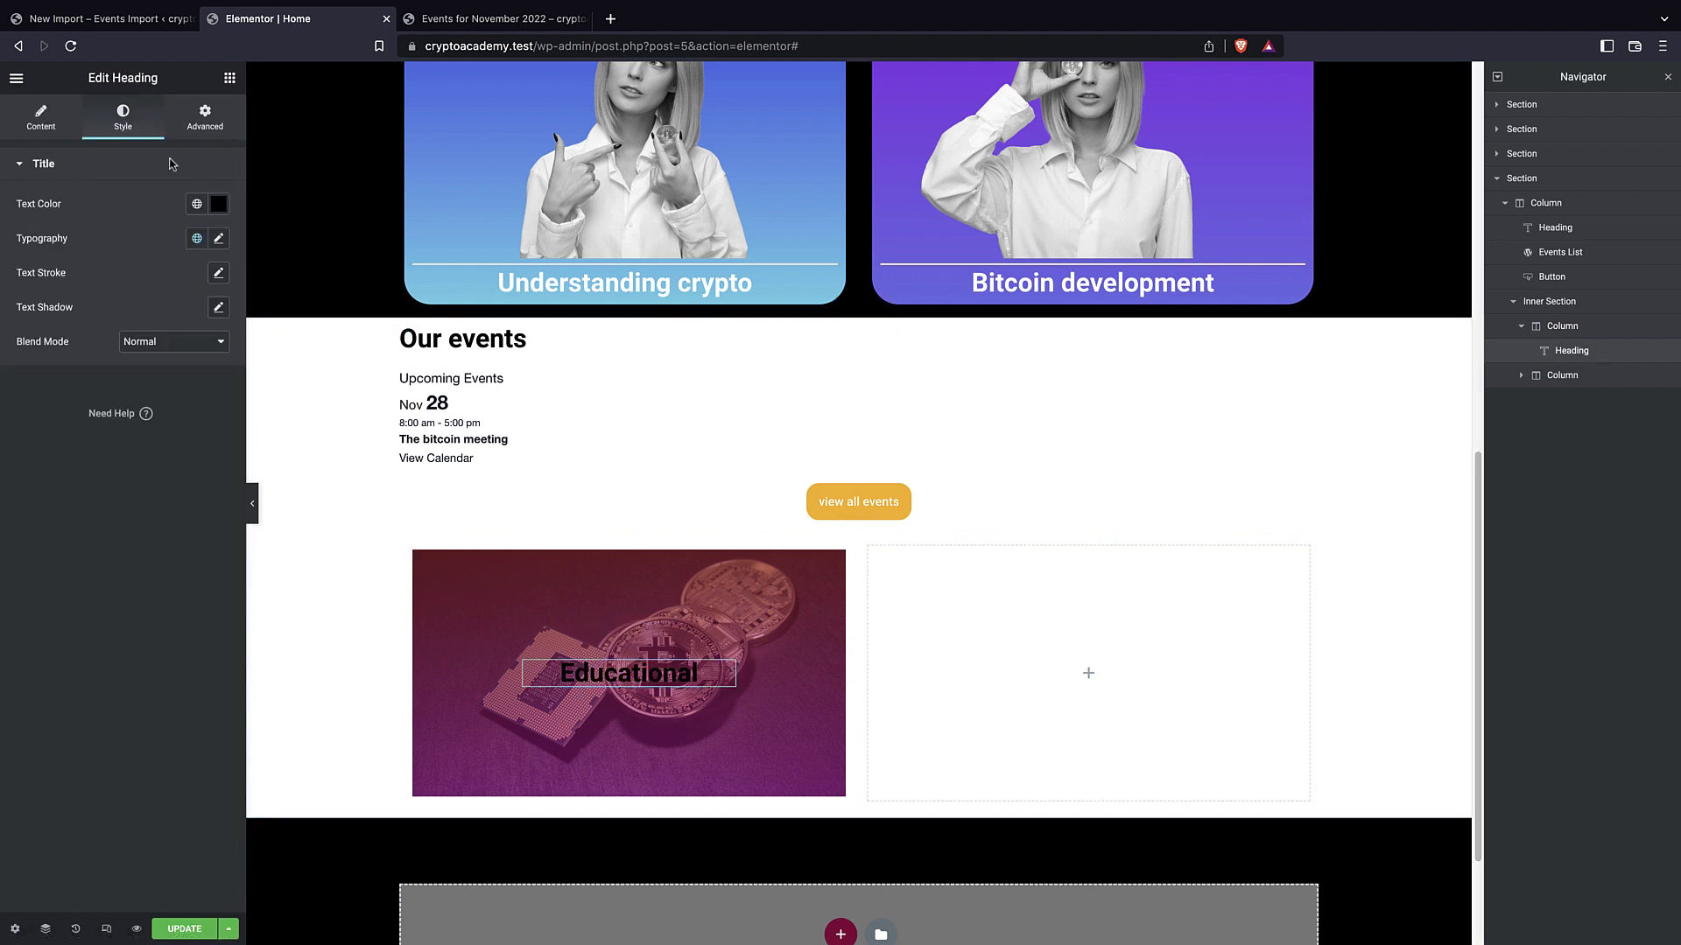
{"action": "left_click", "coordinate": [219, 203]}
{"action": "left_click", "coordinate": [24, 208]}
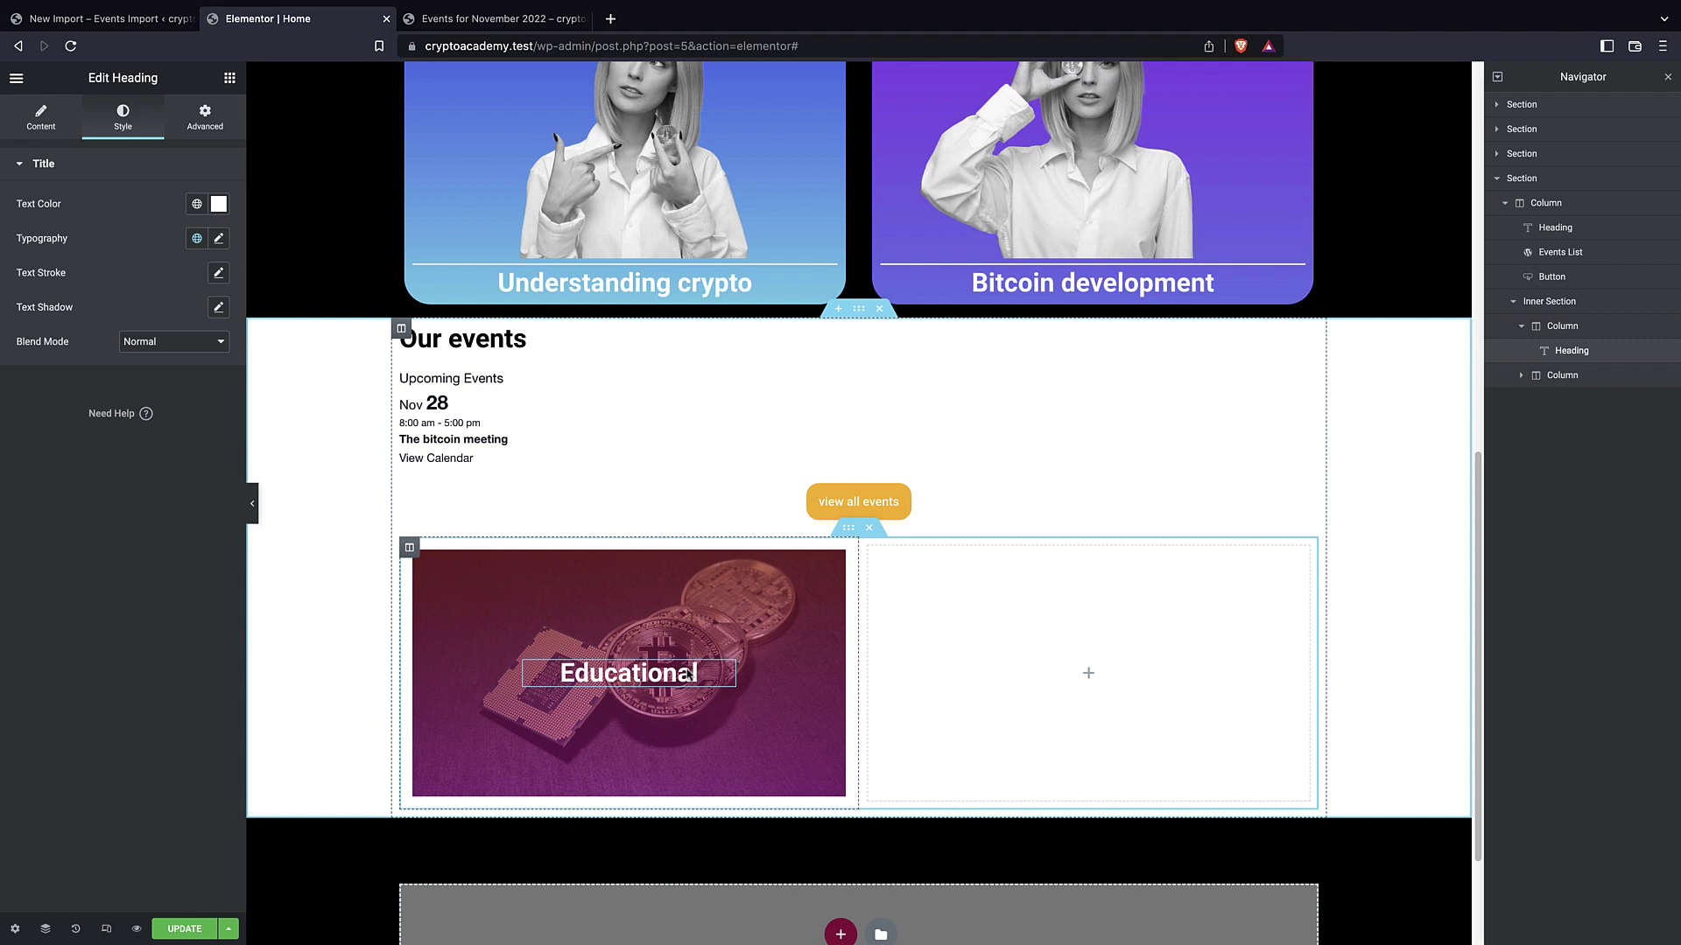
Open the site's events page and go through "The bitcoin meeting" event to its education category page.
{"action": "left_click", "coordinate": [490, 18]}
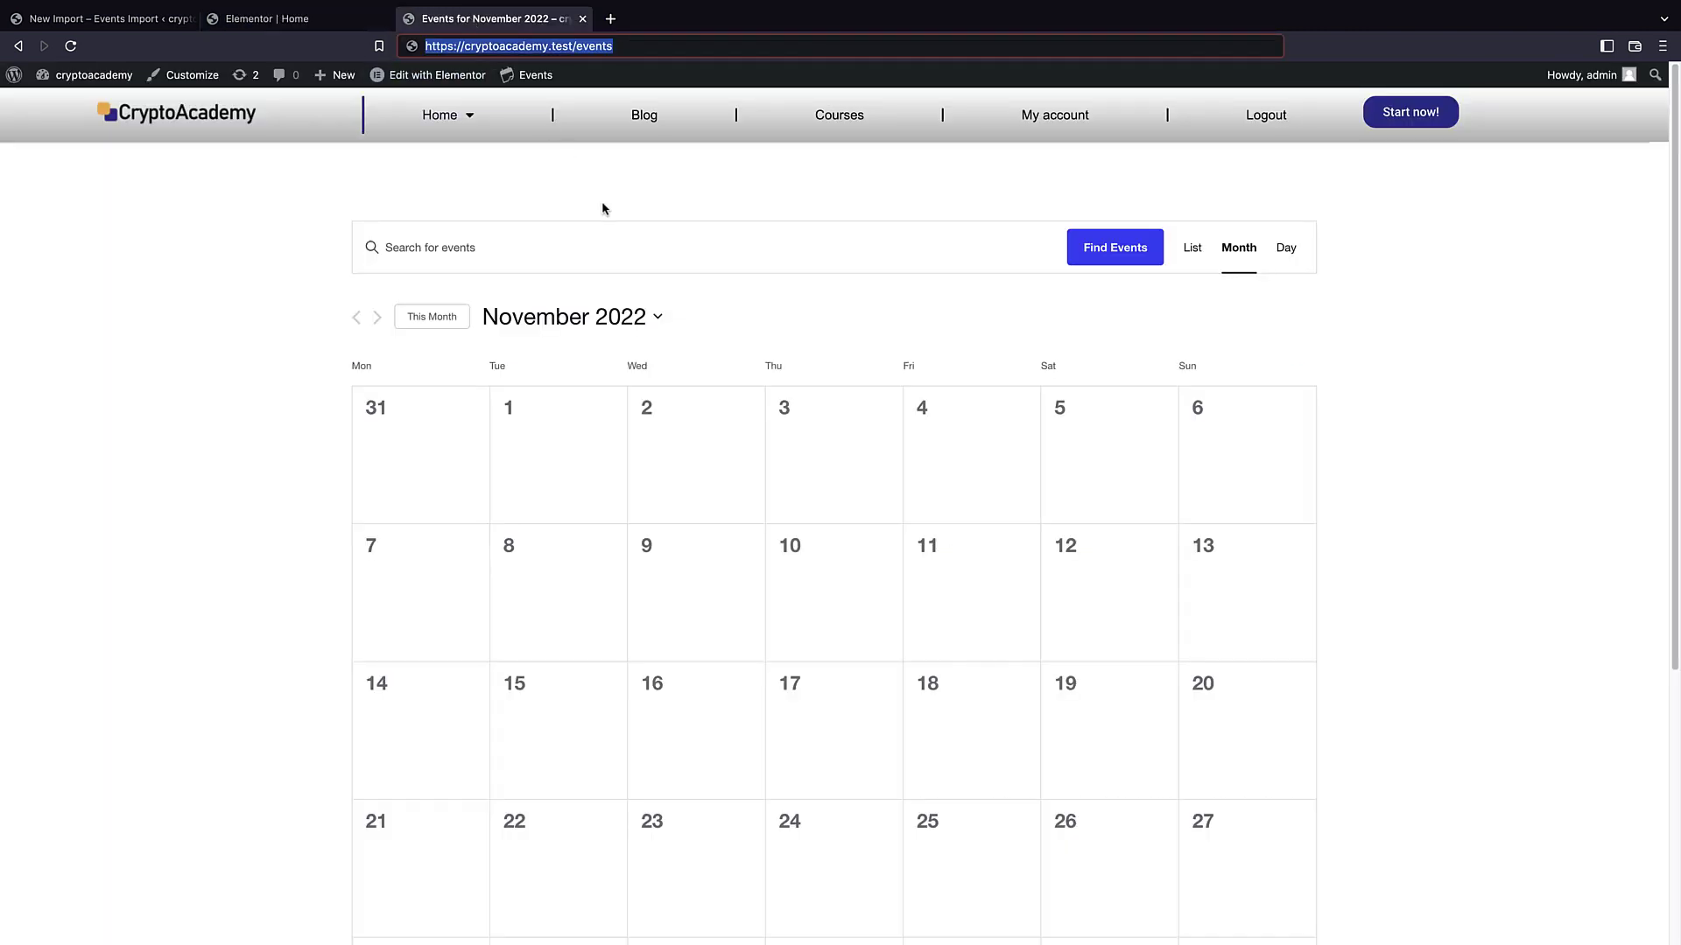
{"action": "key", "text": "Return"}
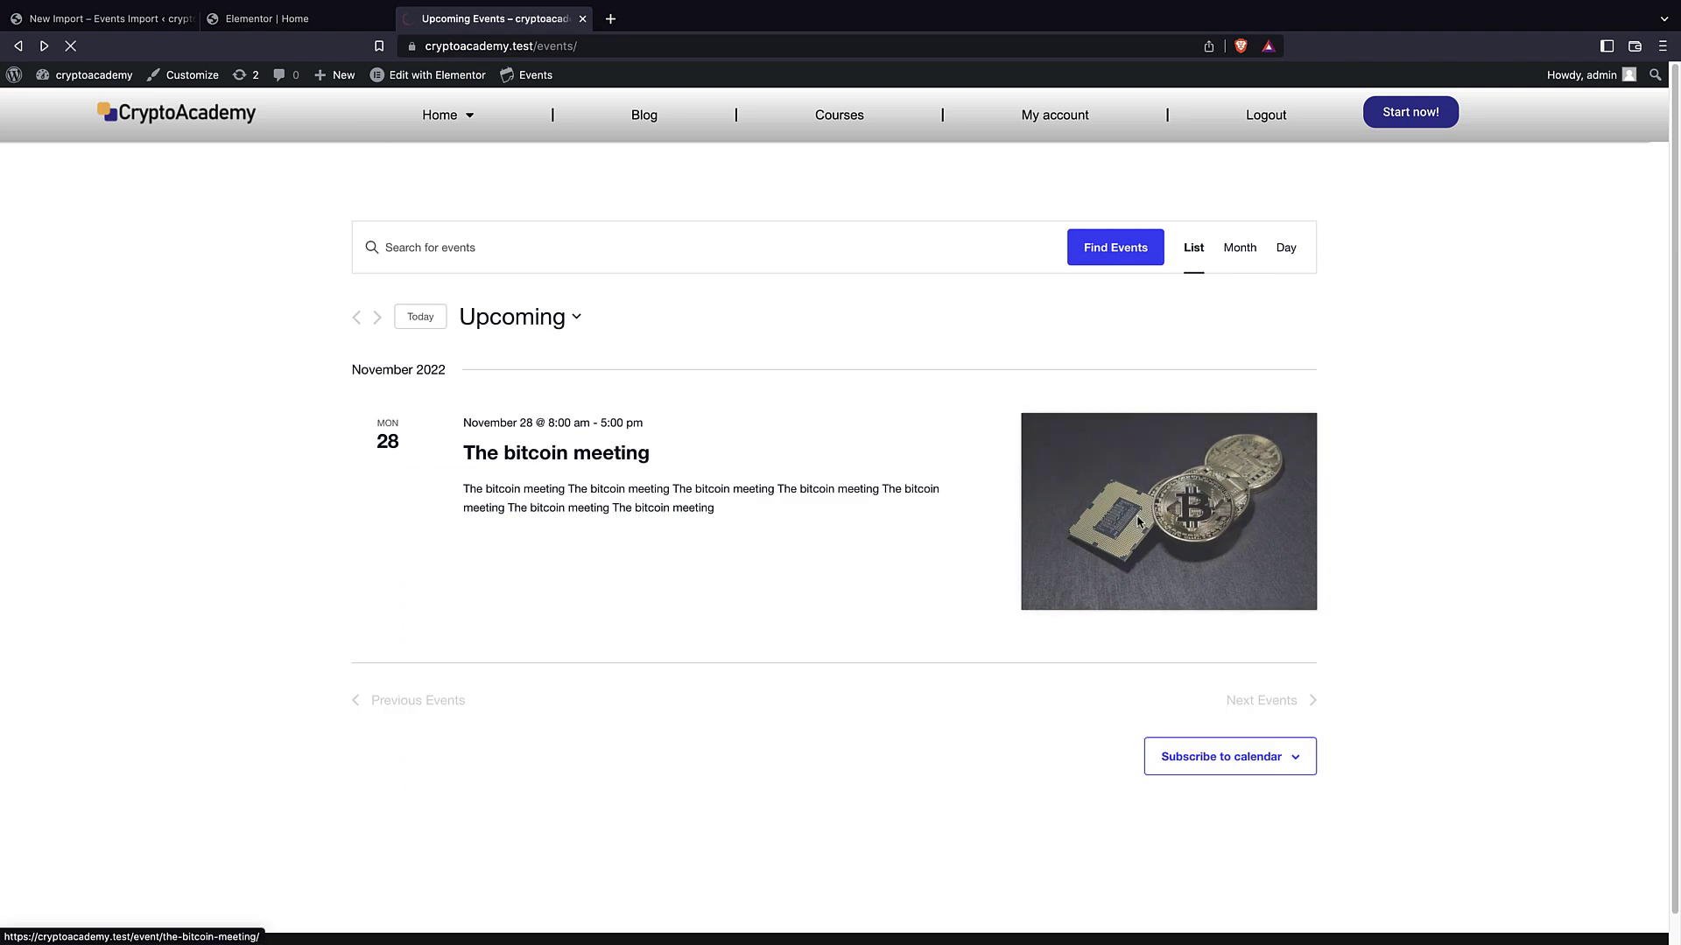
{"action": "left_click", "coordinate": [1138, 522]}
{"action": "scroll", "coordinate": [873, 630], "scroll_direction": "down", "scroll_amount": 5}
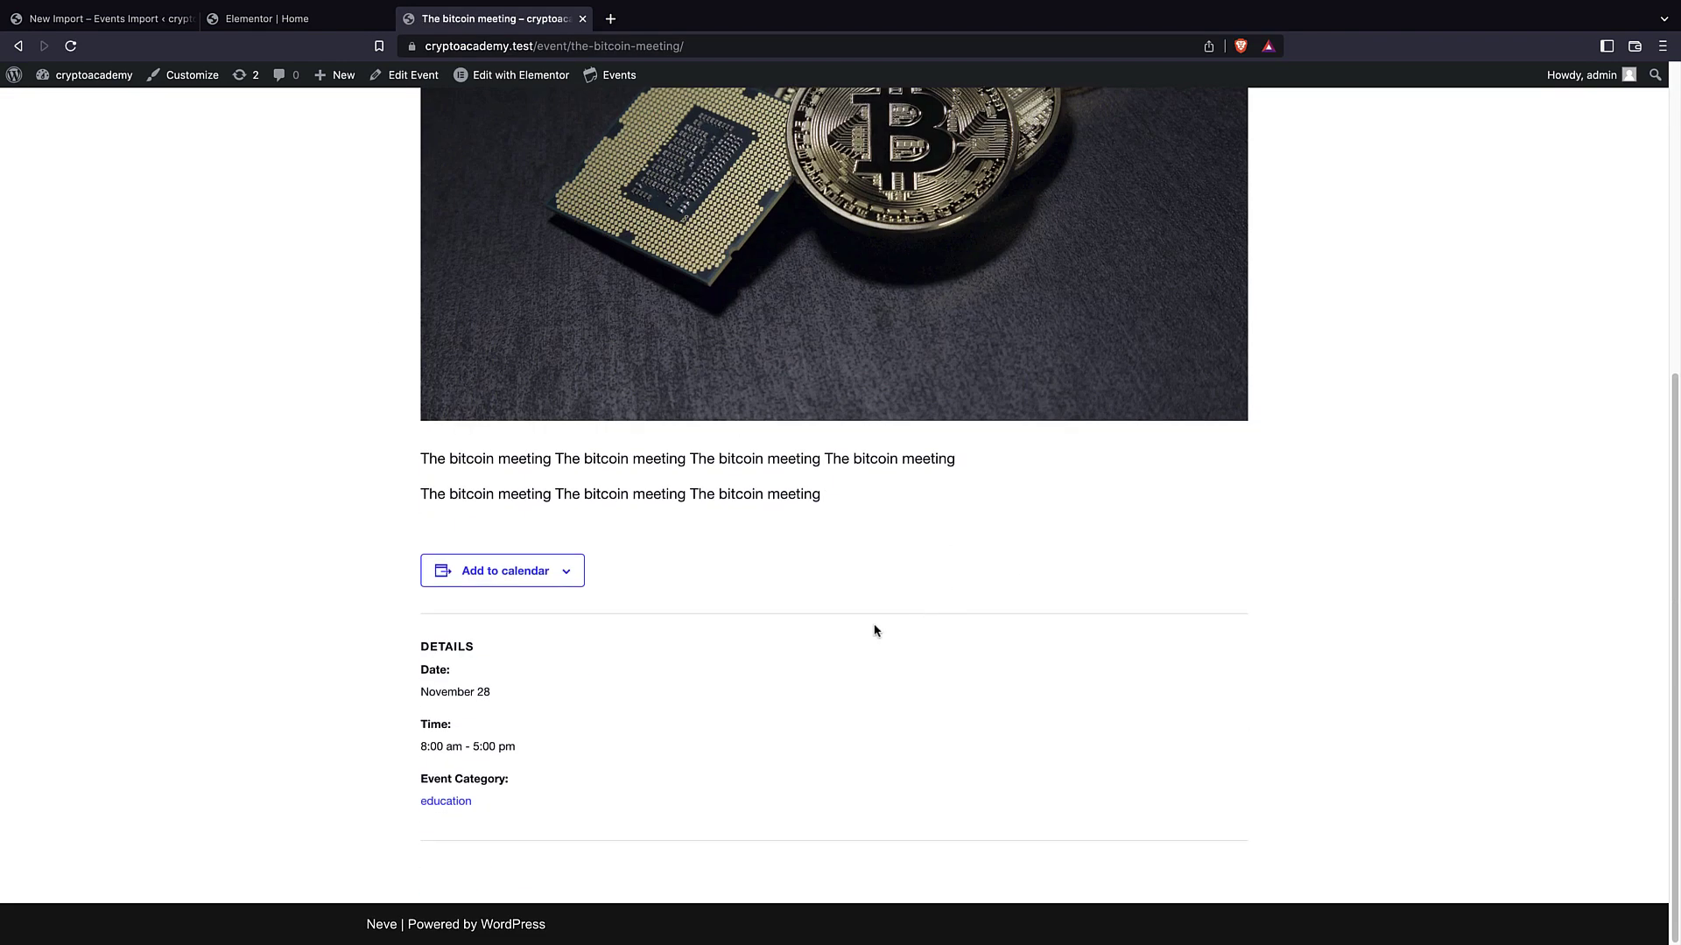
{"action": "left_click", "coordinate": [448, 805]}
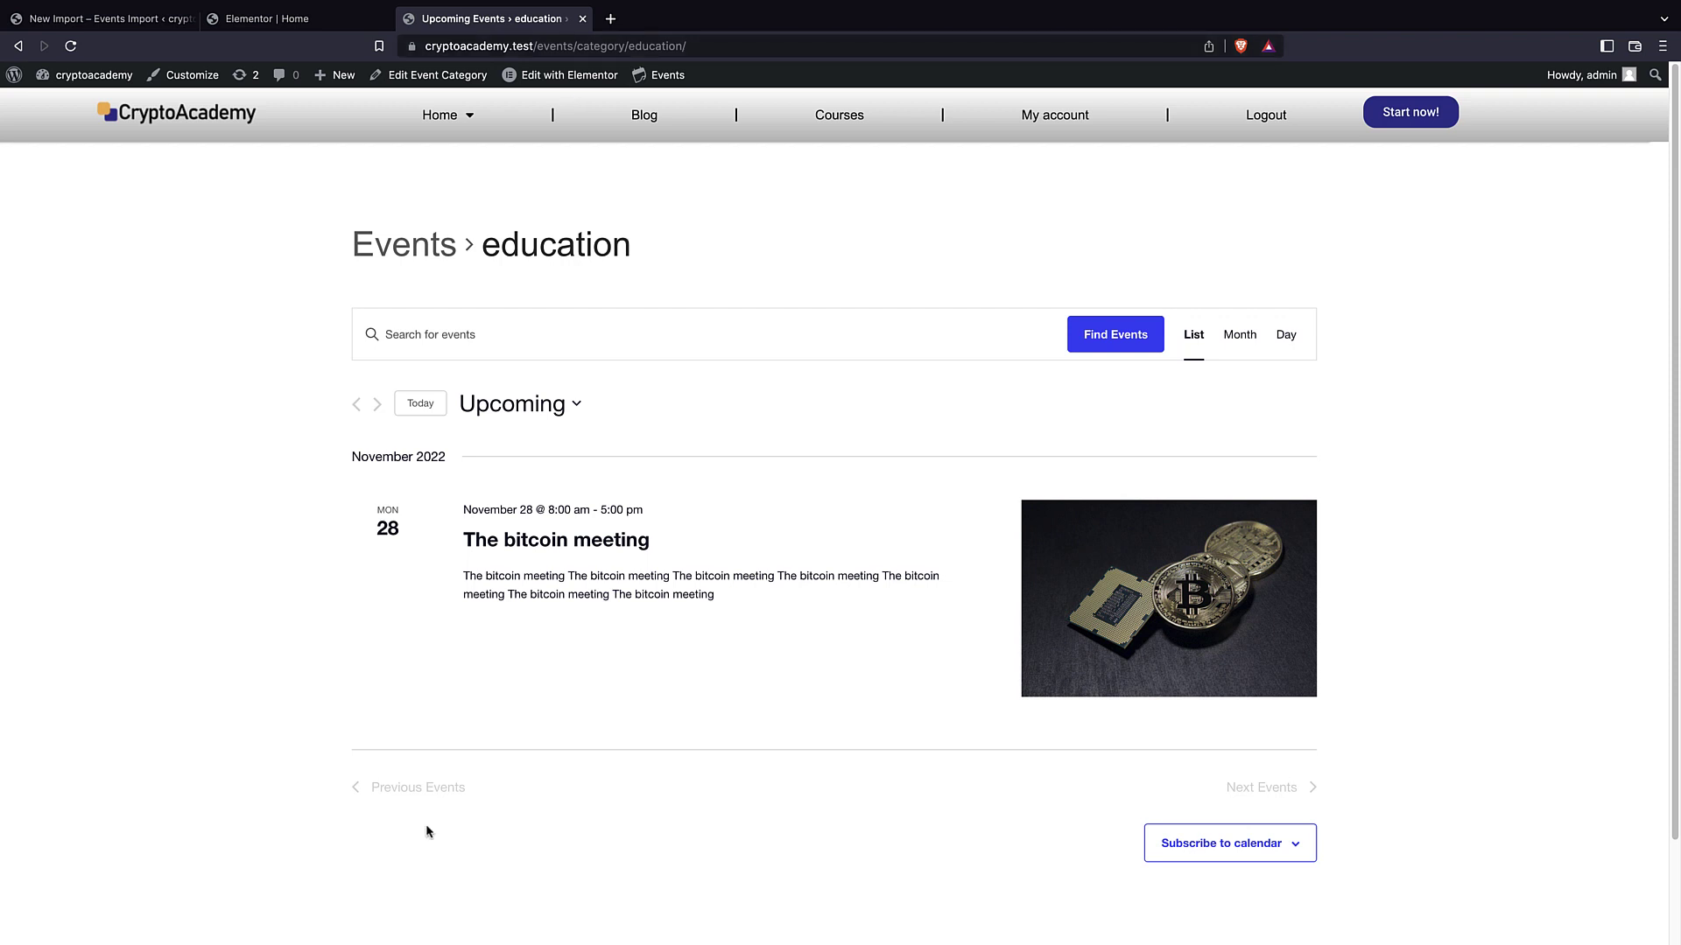
Copy the education category page's URL, set it as the "Educational" column's link, and update the home page.
{"action": "mouse_move", "coordinate": [565, 88]}
{"action": "left_click", "coordinate": [571, 47]}
{"action": "left_click", "coordinate": [571, 46]}
{"action": "triple_click", "coordinate": [571, 46]}
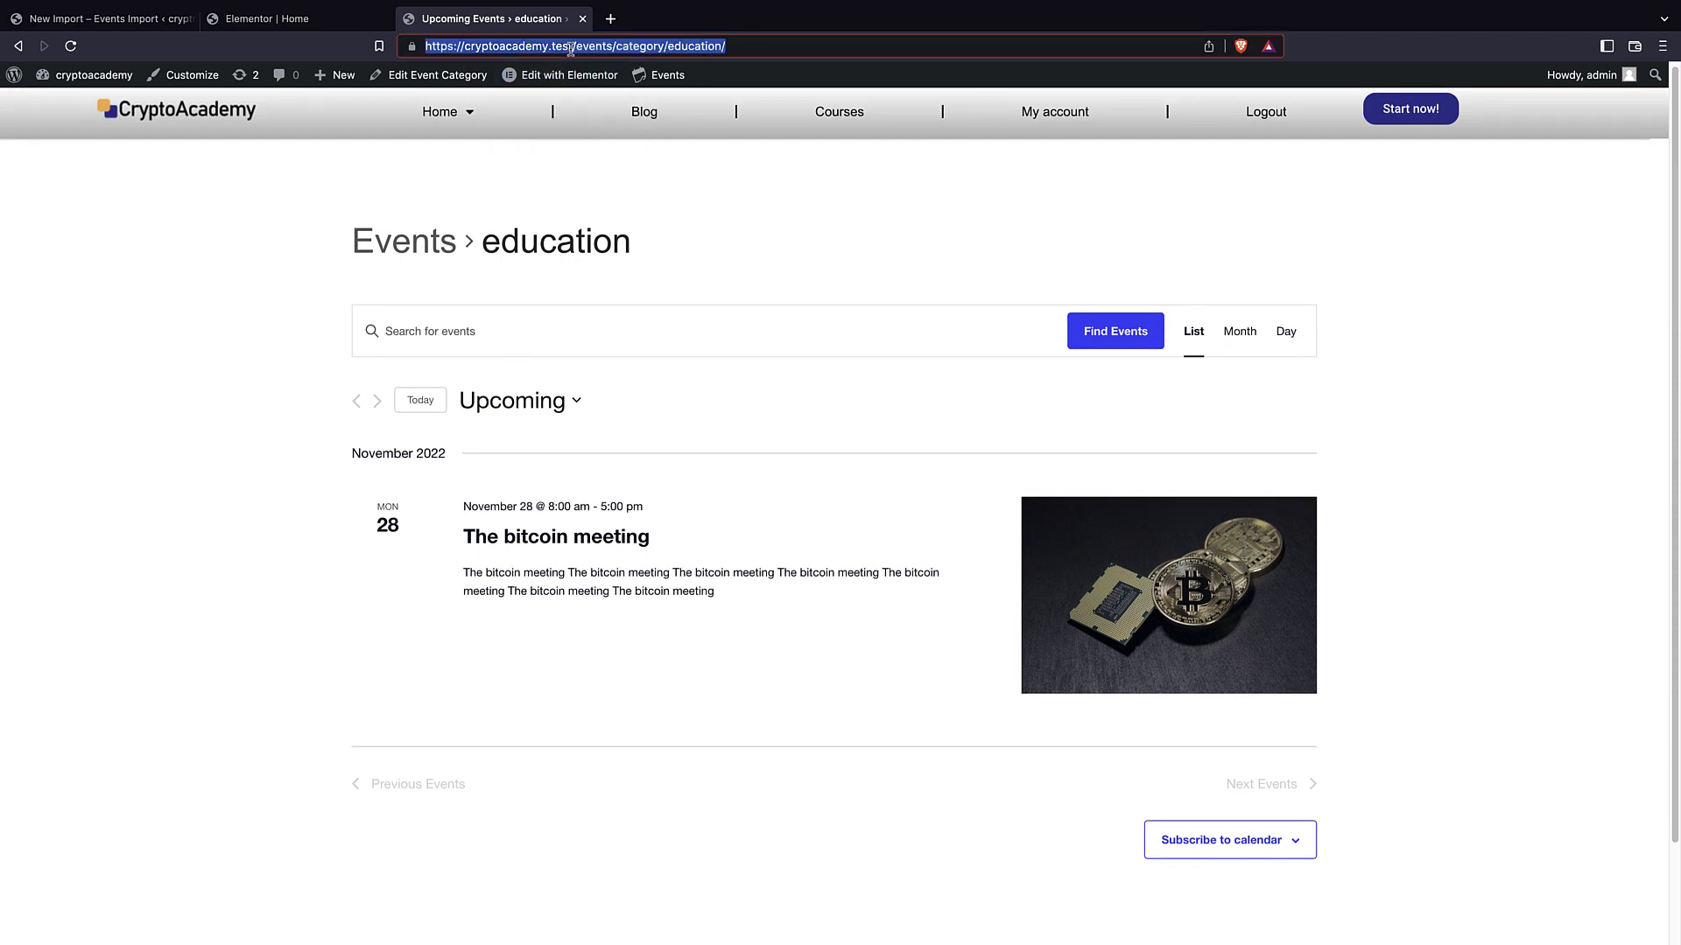
{"action": "left_click", "coordinate": [372, 22]}
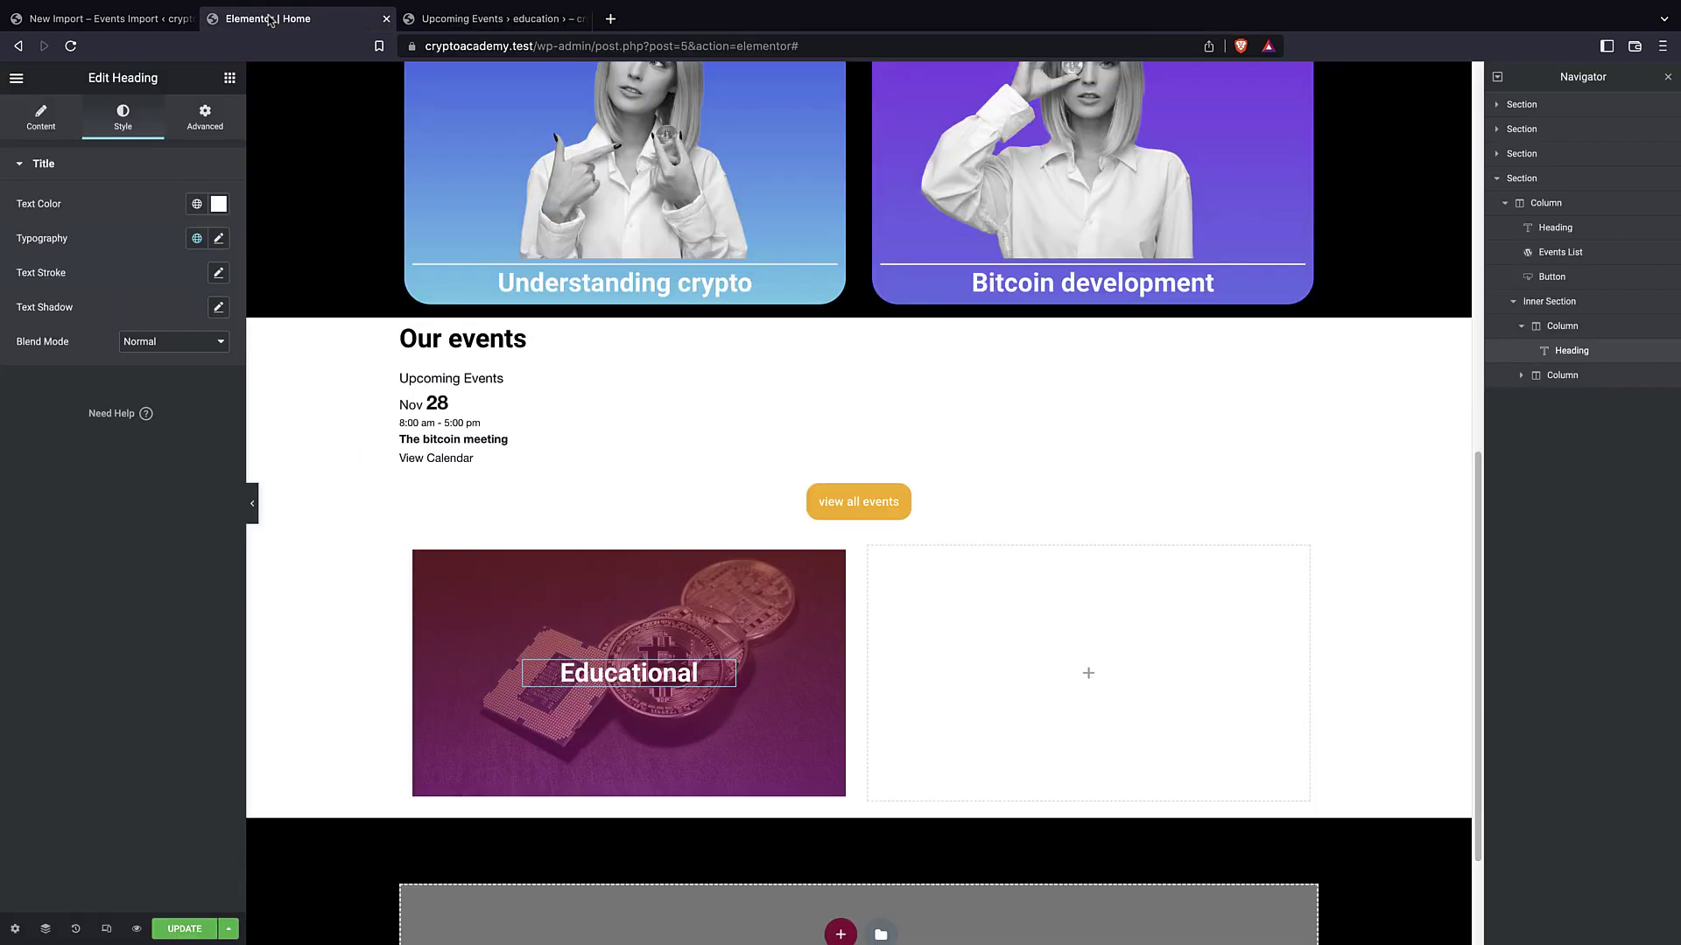
{"action": "left_click", "coordinate": [1562, 326]}
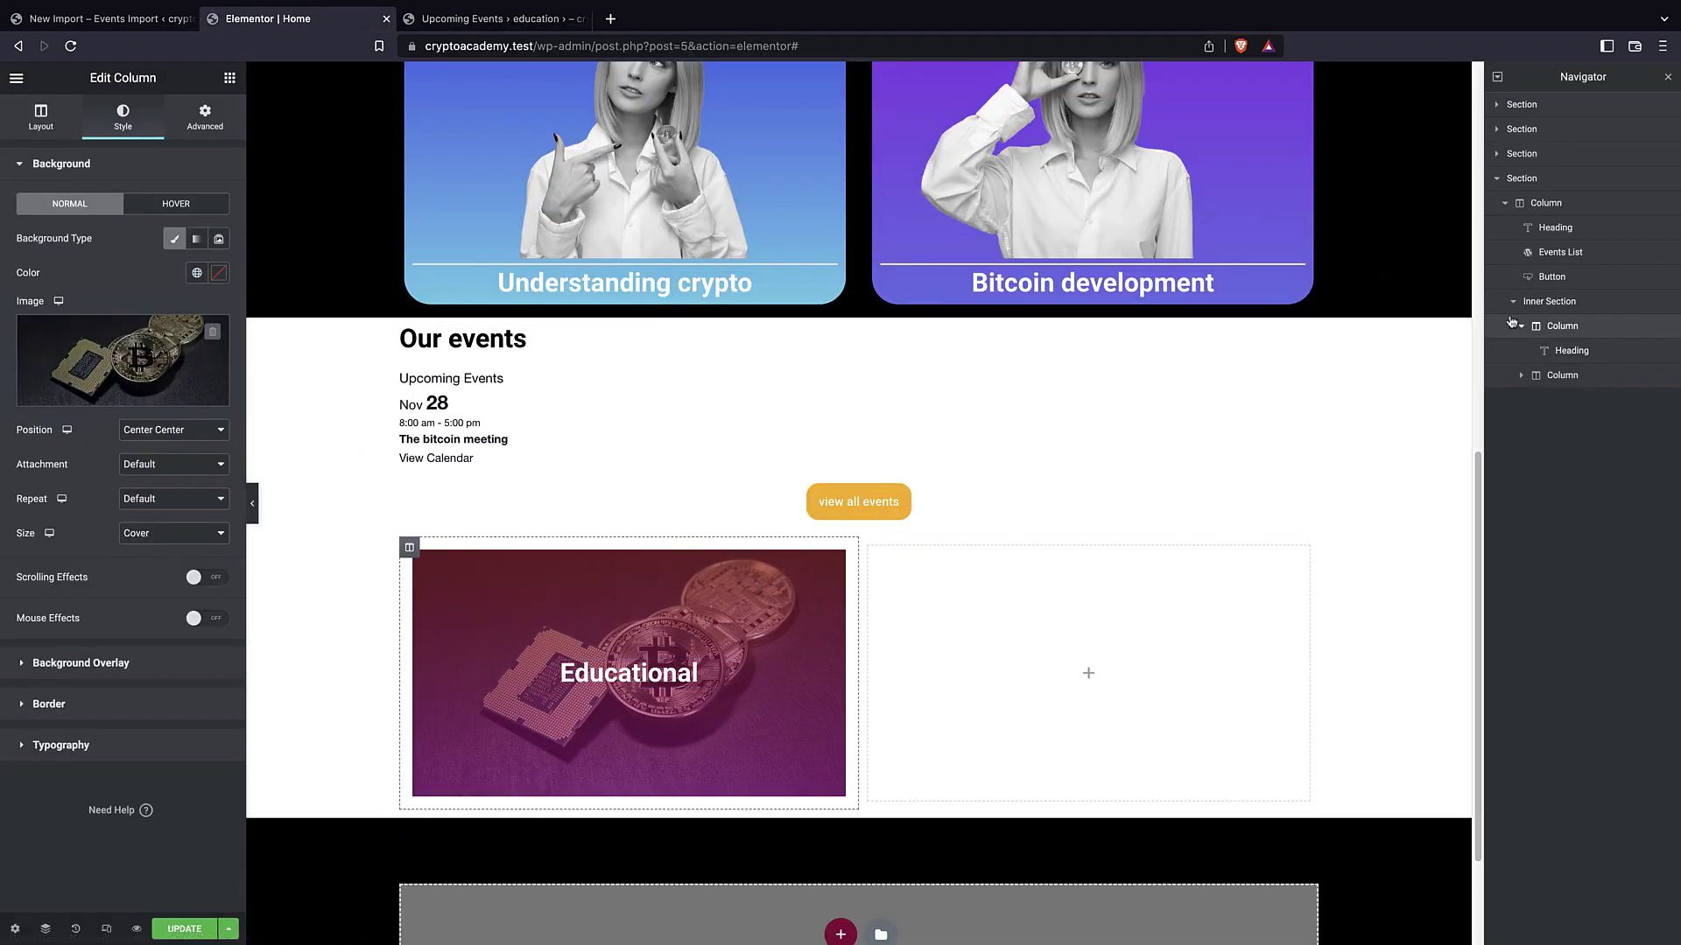
{"action": "left_click", "coordinate": [40, 118]}
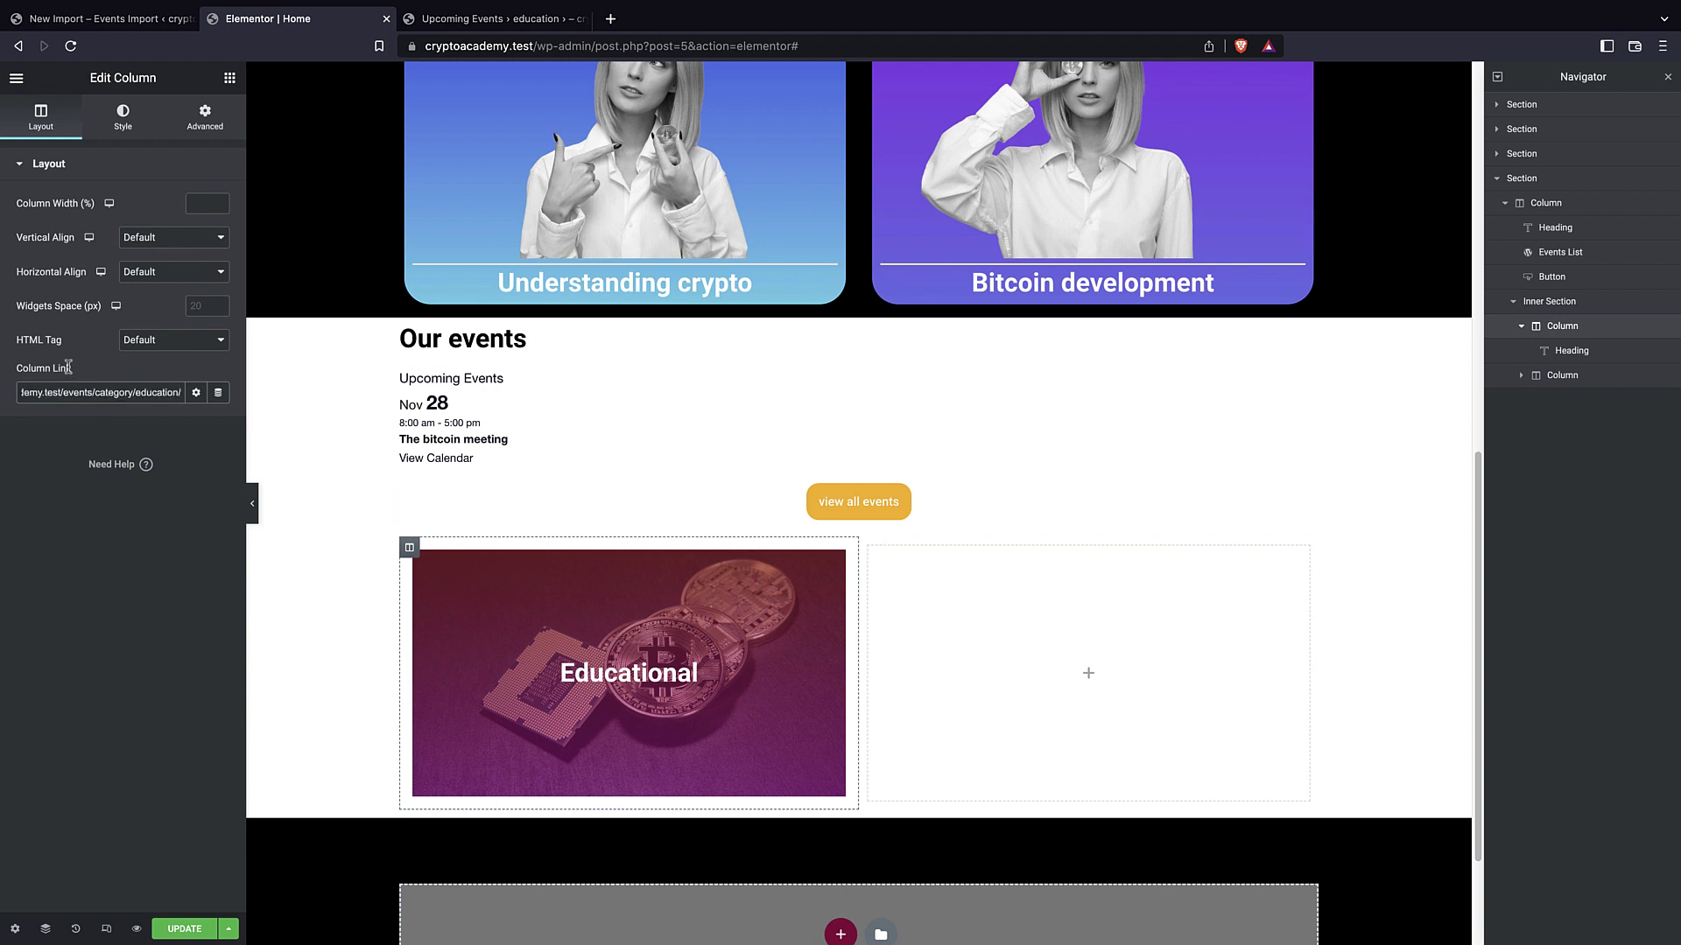
{"action": "left_click", "coordinate": [182, 930]}
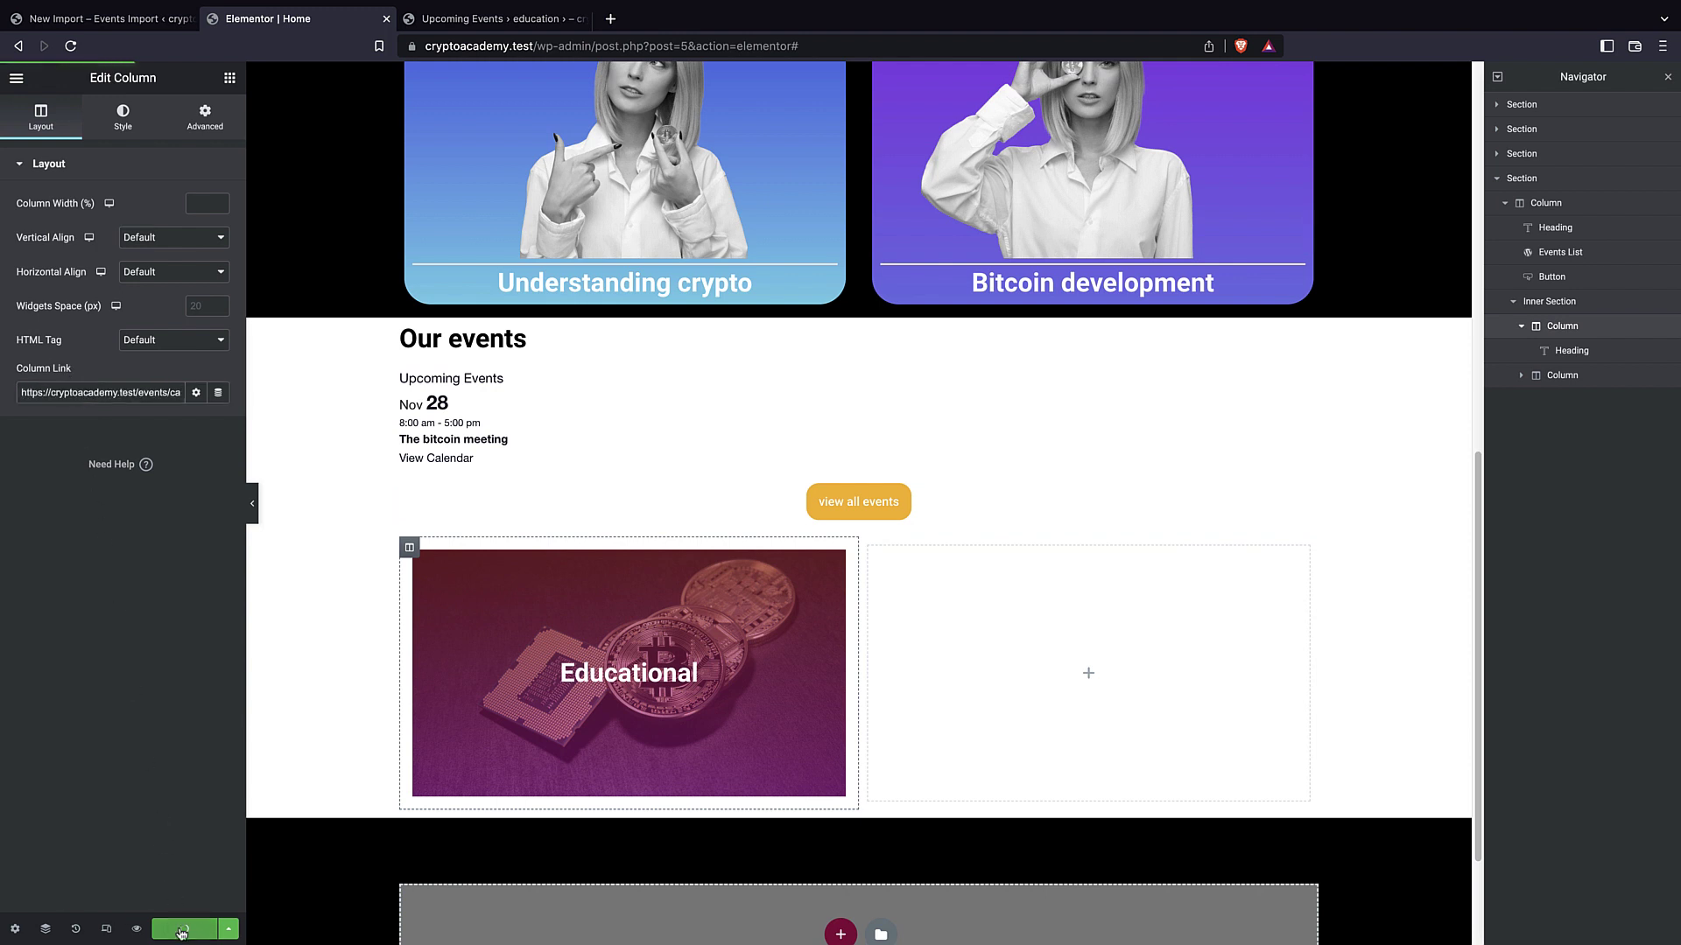
Round the "Educational" column's corners with a border radius of 2 em on all sides.
{"action": "left_click", "coordinate": [123, 116]}
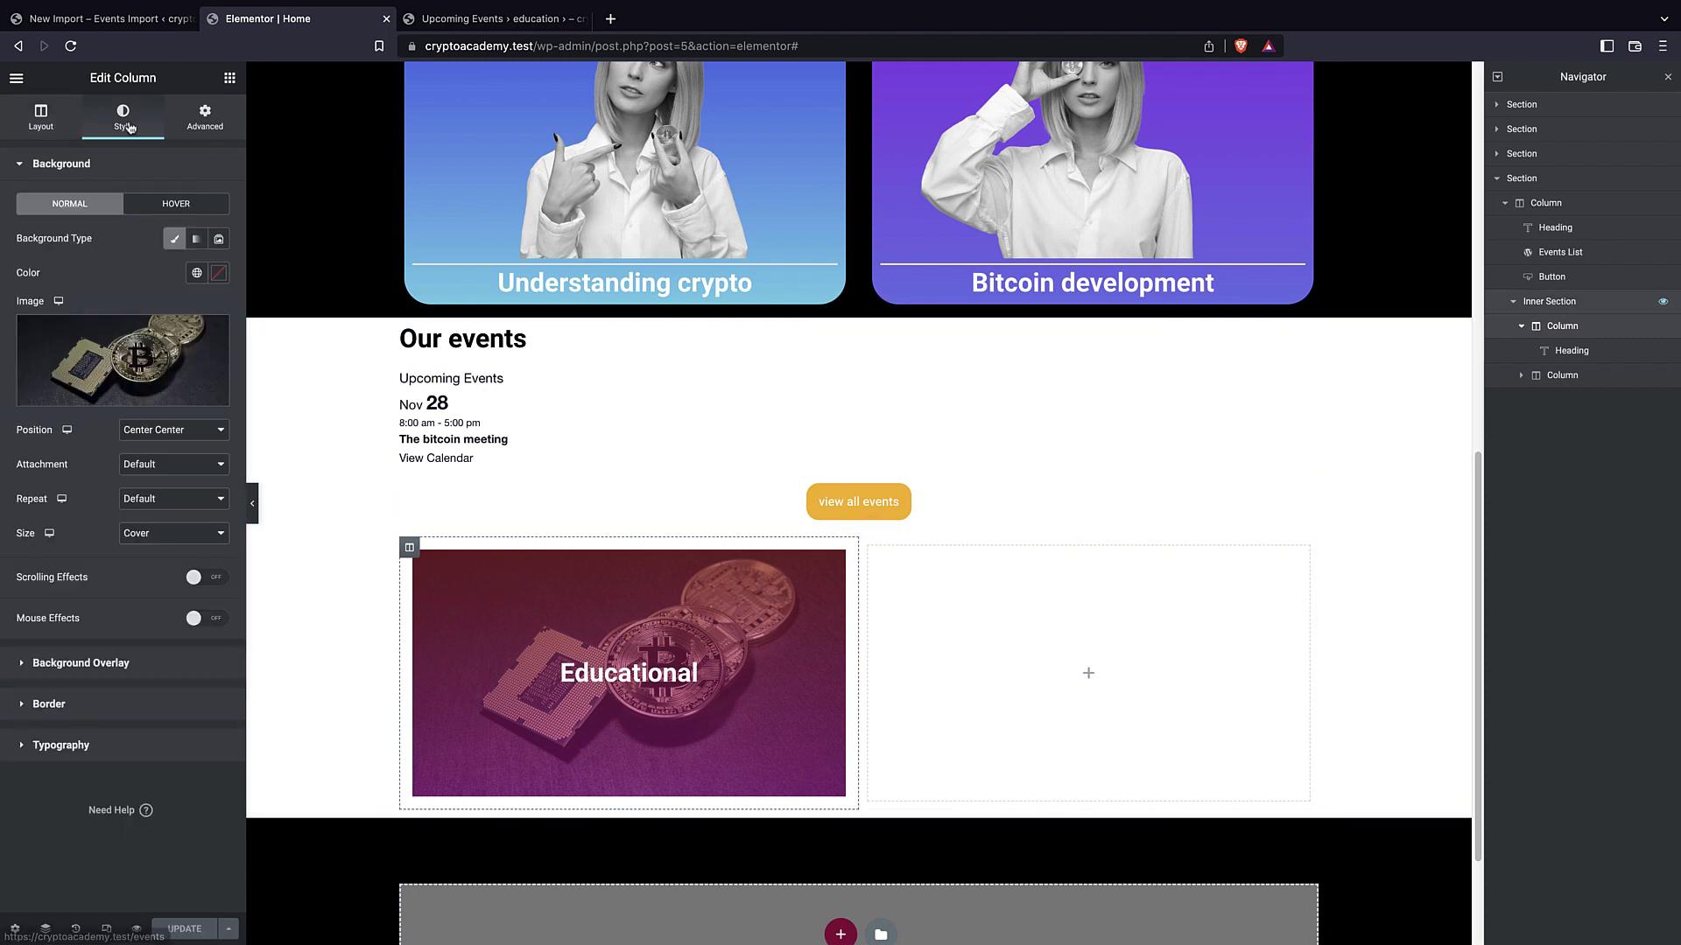
{"action": "left_click", "coordinate": [78, 663]}
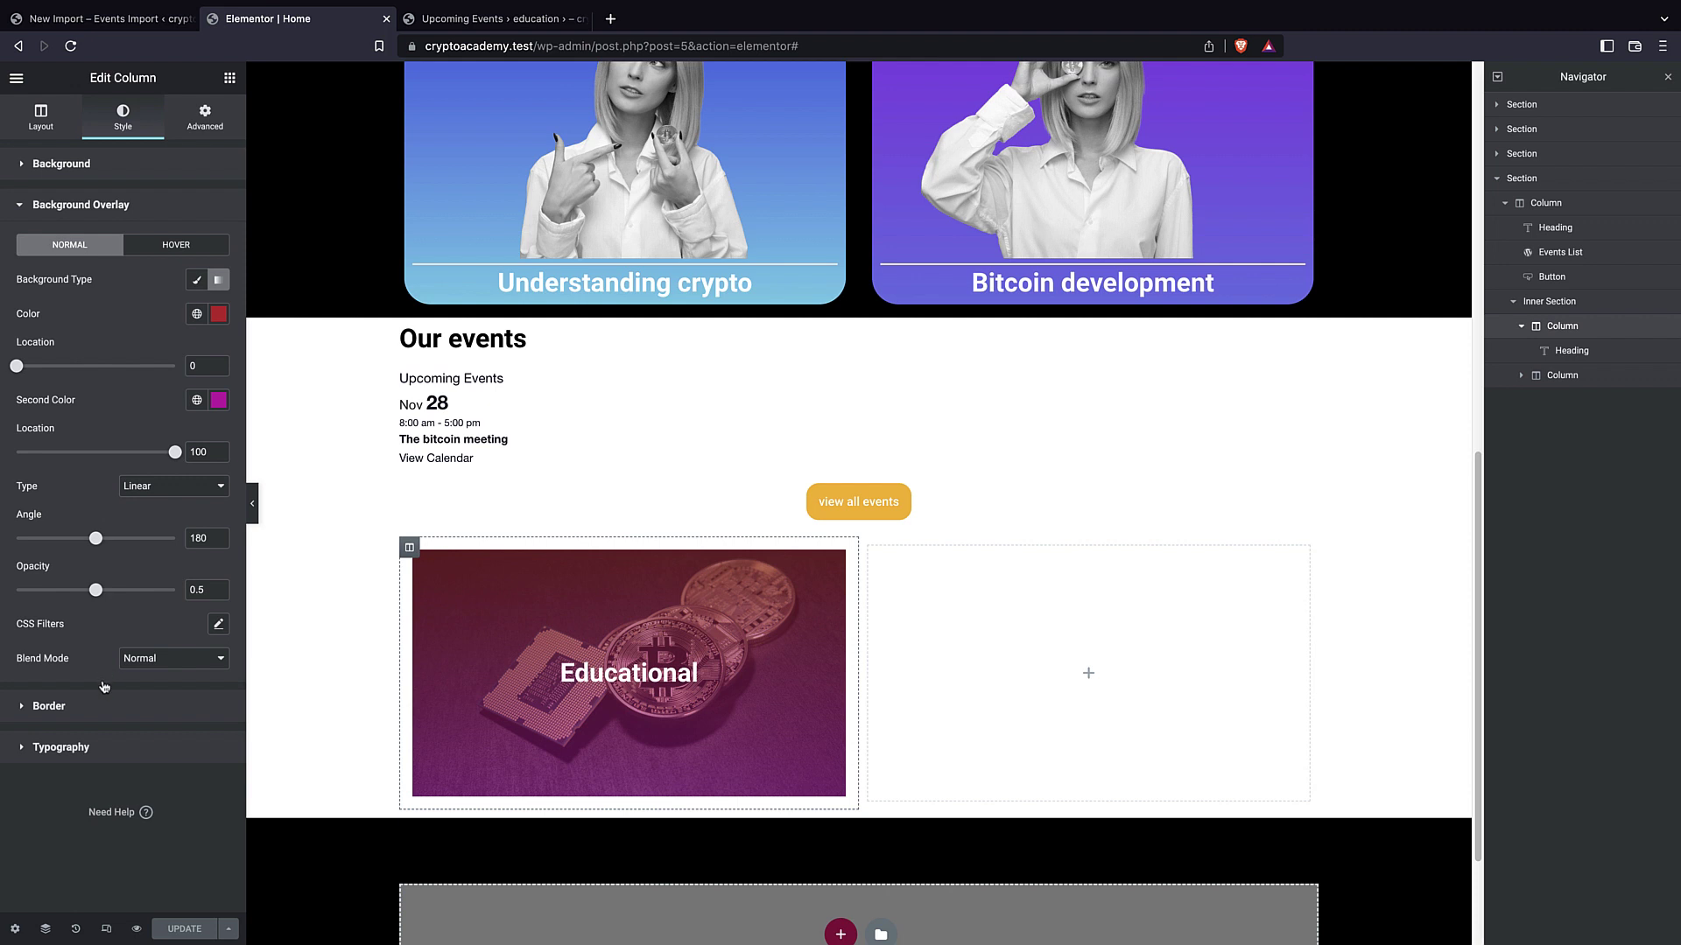
{"action": "left_click", "coordinate": [102, 706]}
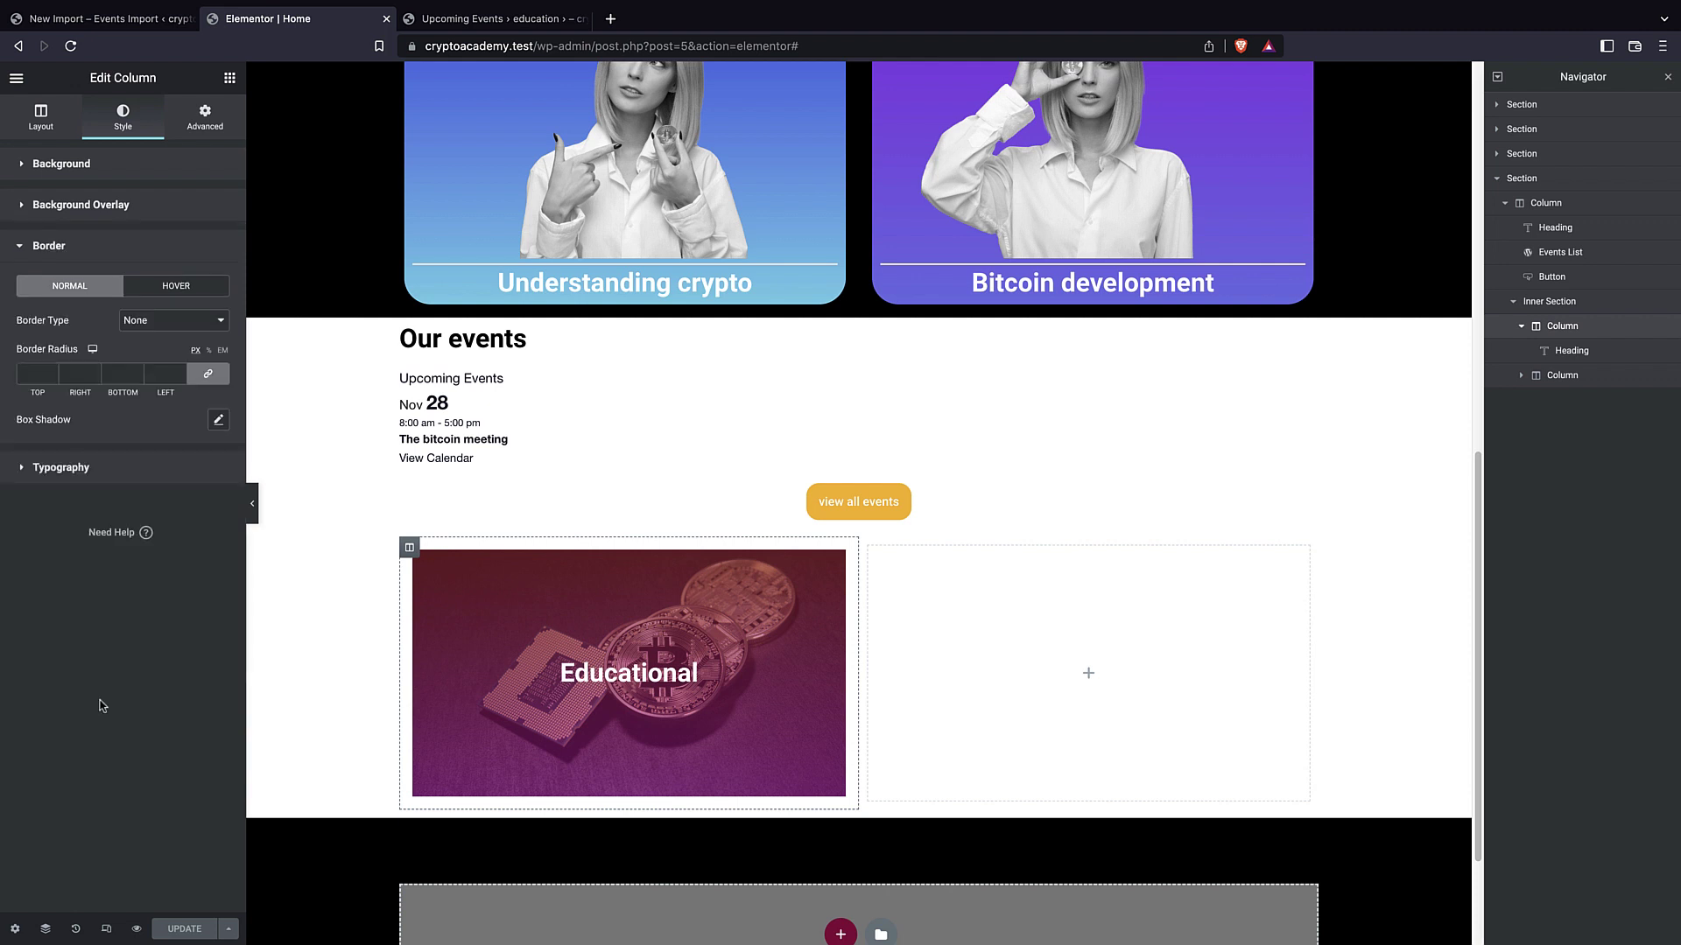
{"action": "left_click", "coordinate": [222, 352]}
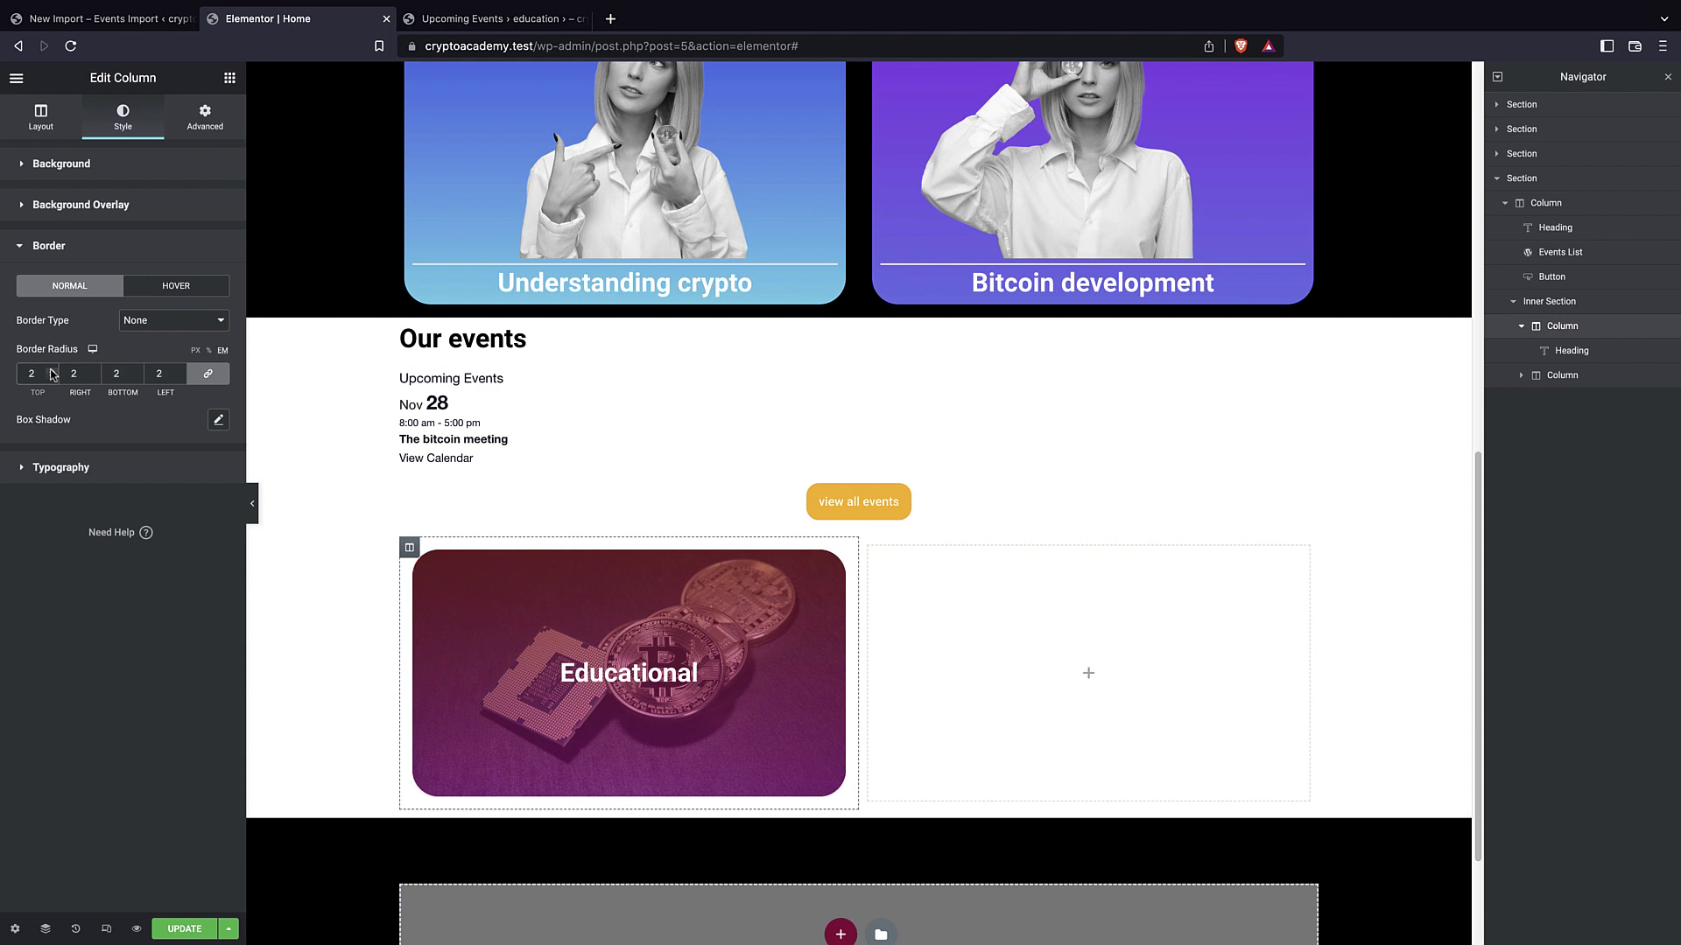
Set the saturation CSS filter to 134 for the hover state of the "Educational" column's background overlay.
{"action": "left_click", "coordinate": [24, 207]}
{"action": "left_click", "coordinate": [178, 251]}
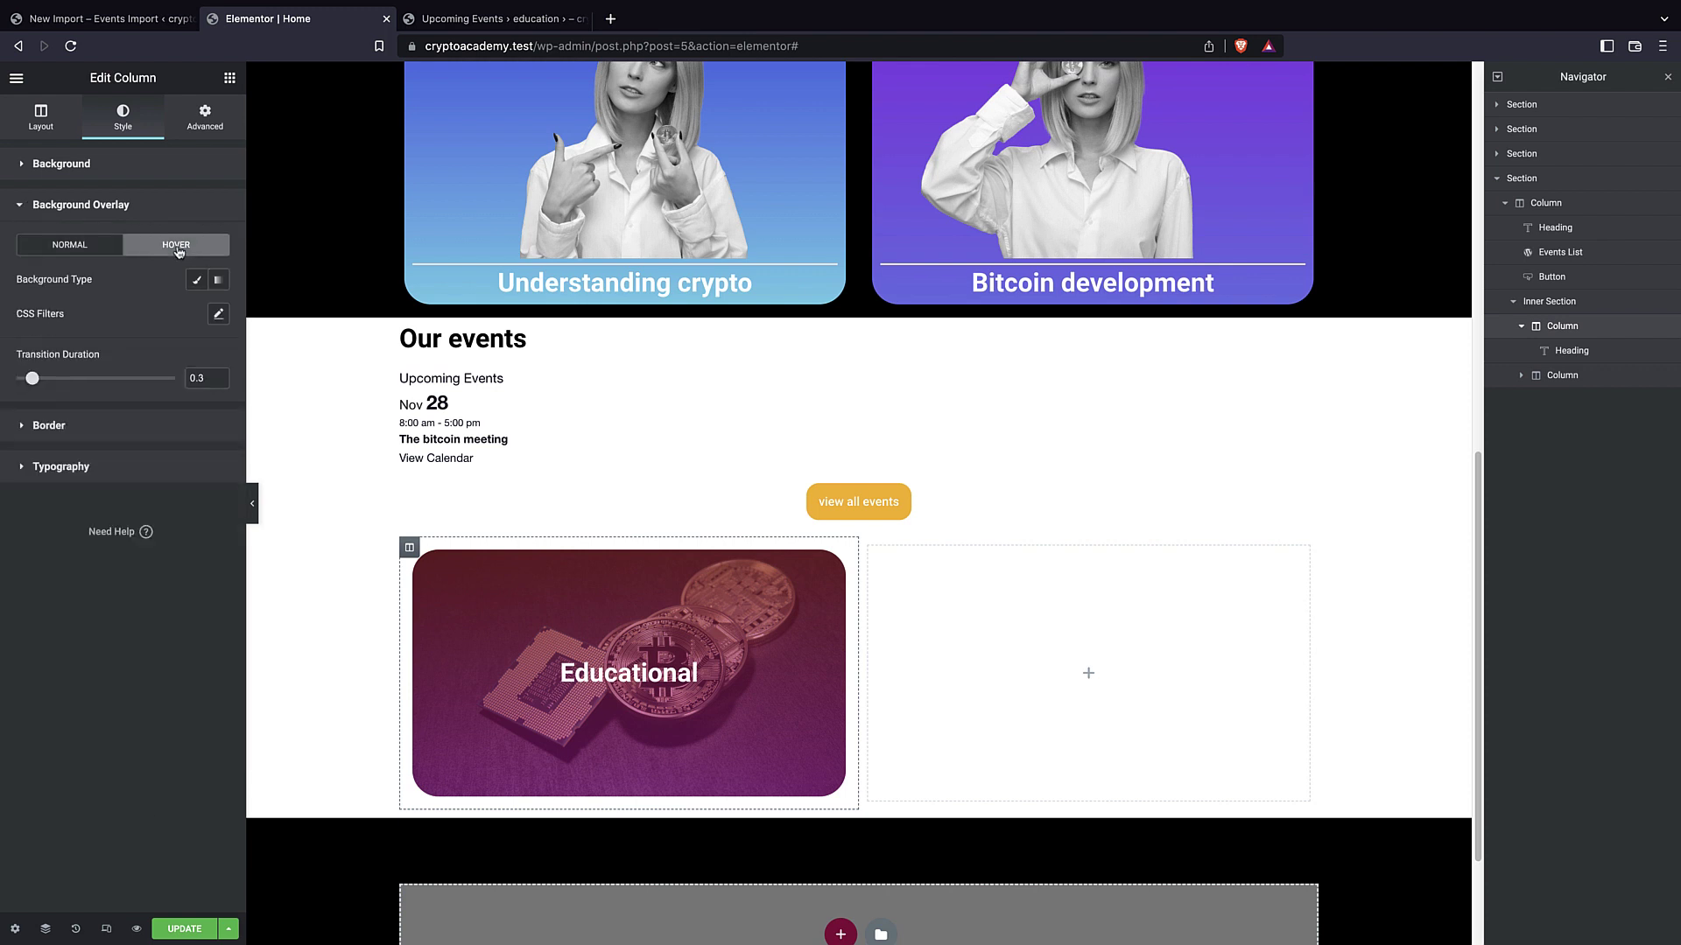
{"action": "left_click", "coordinate": [219, 315]}
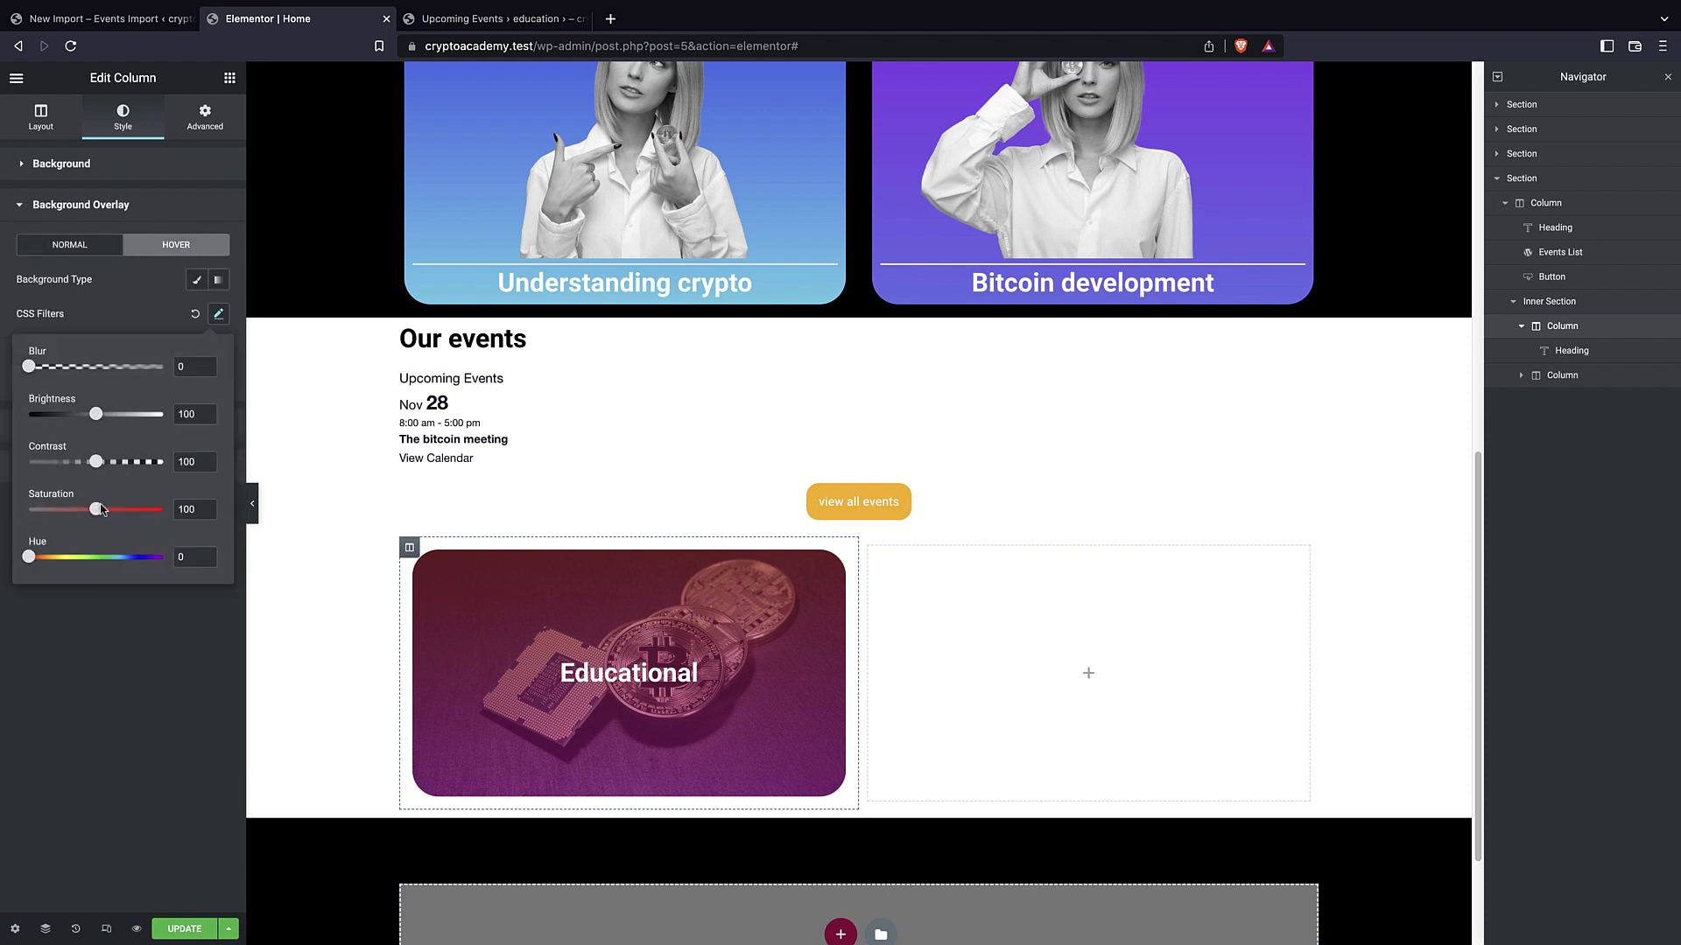
{"action": "left_click_drag", "start_coordinate": [113, 515], "coordinate": [121, 514]}
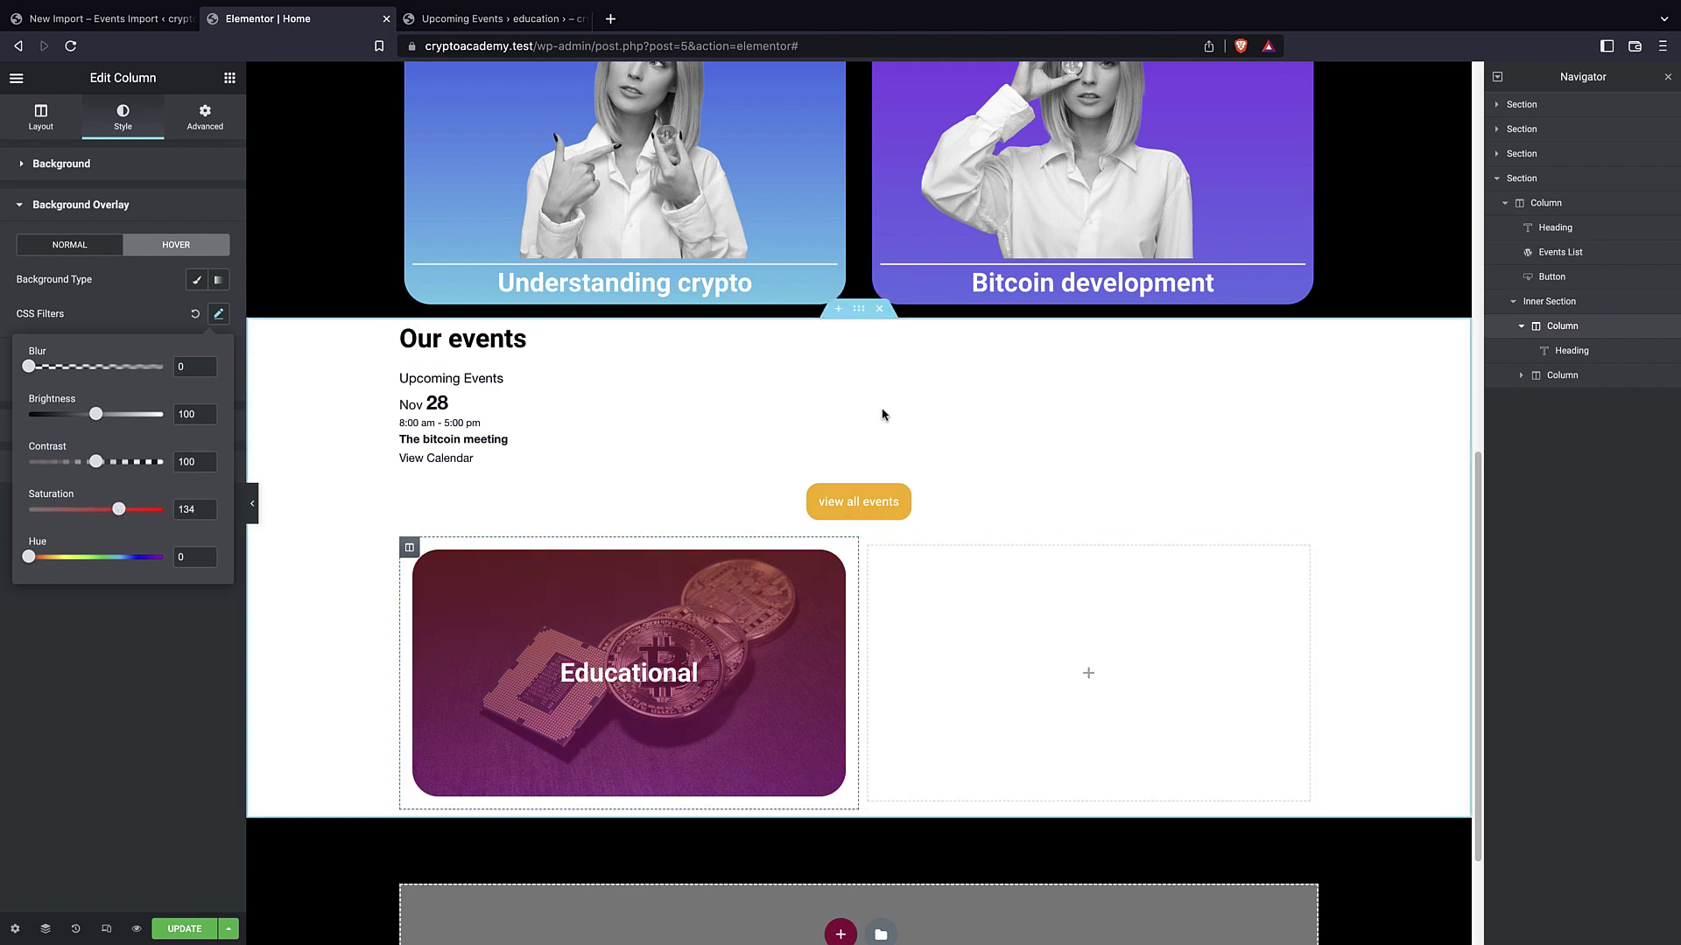
Duplicate the "Educational" column within the inner section.
{"action": "left_click", "coordinate": [1520, 329]}
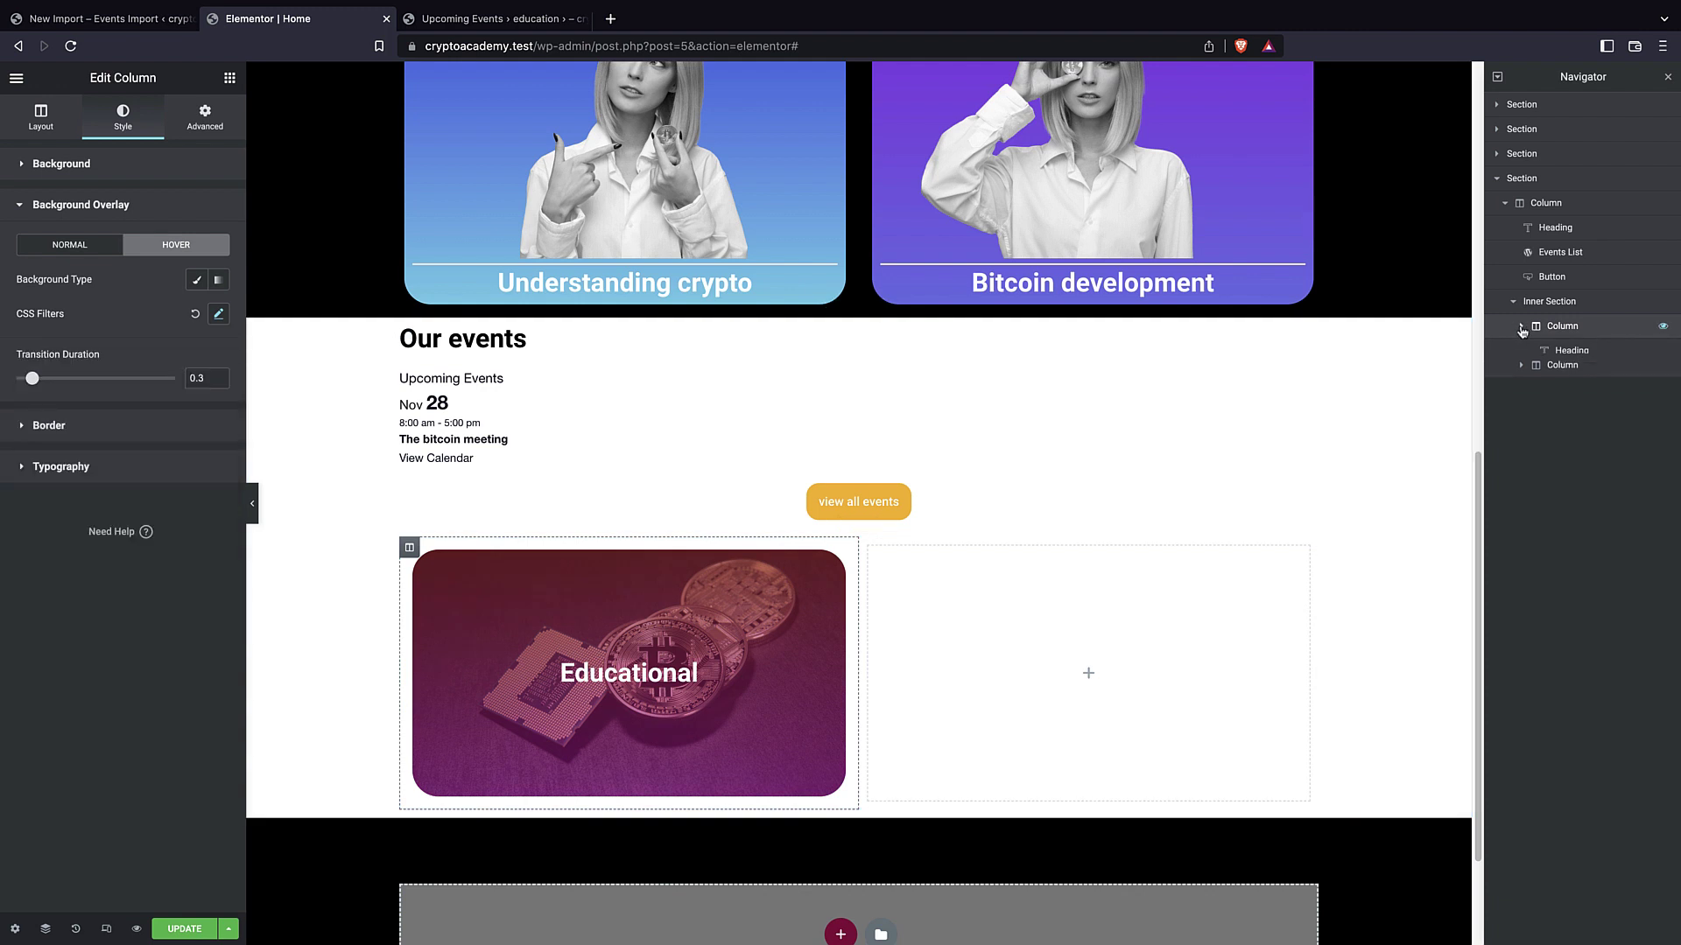
{"action": "right_click", "coordinate": [1538, 331]}
{"action": "left_click", "coordinate": [1554, 370]}
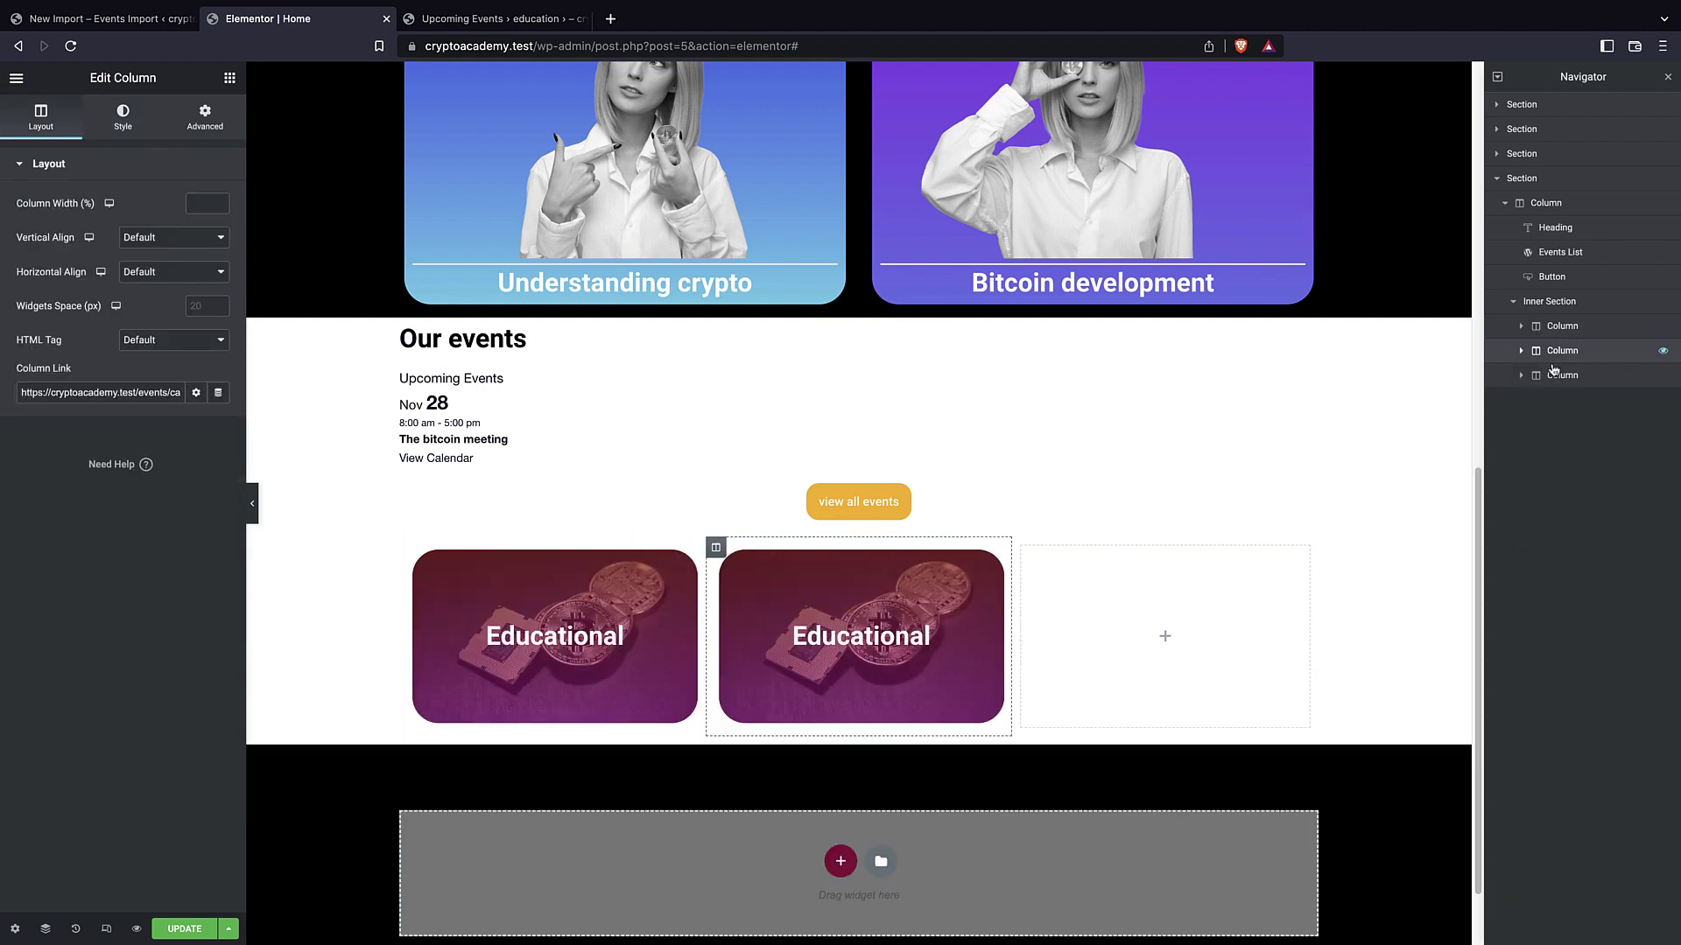
Delete the empty last column of the inner section and duplicate the second "Educational" column to make a third tile.
{"action": "left_click", "coordinate": [1552, 376]}
{"action": "right_click", "coordinate": [1537, 379]}
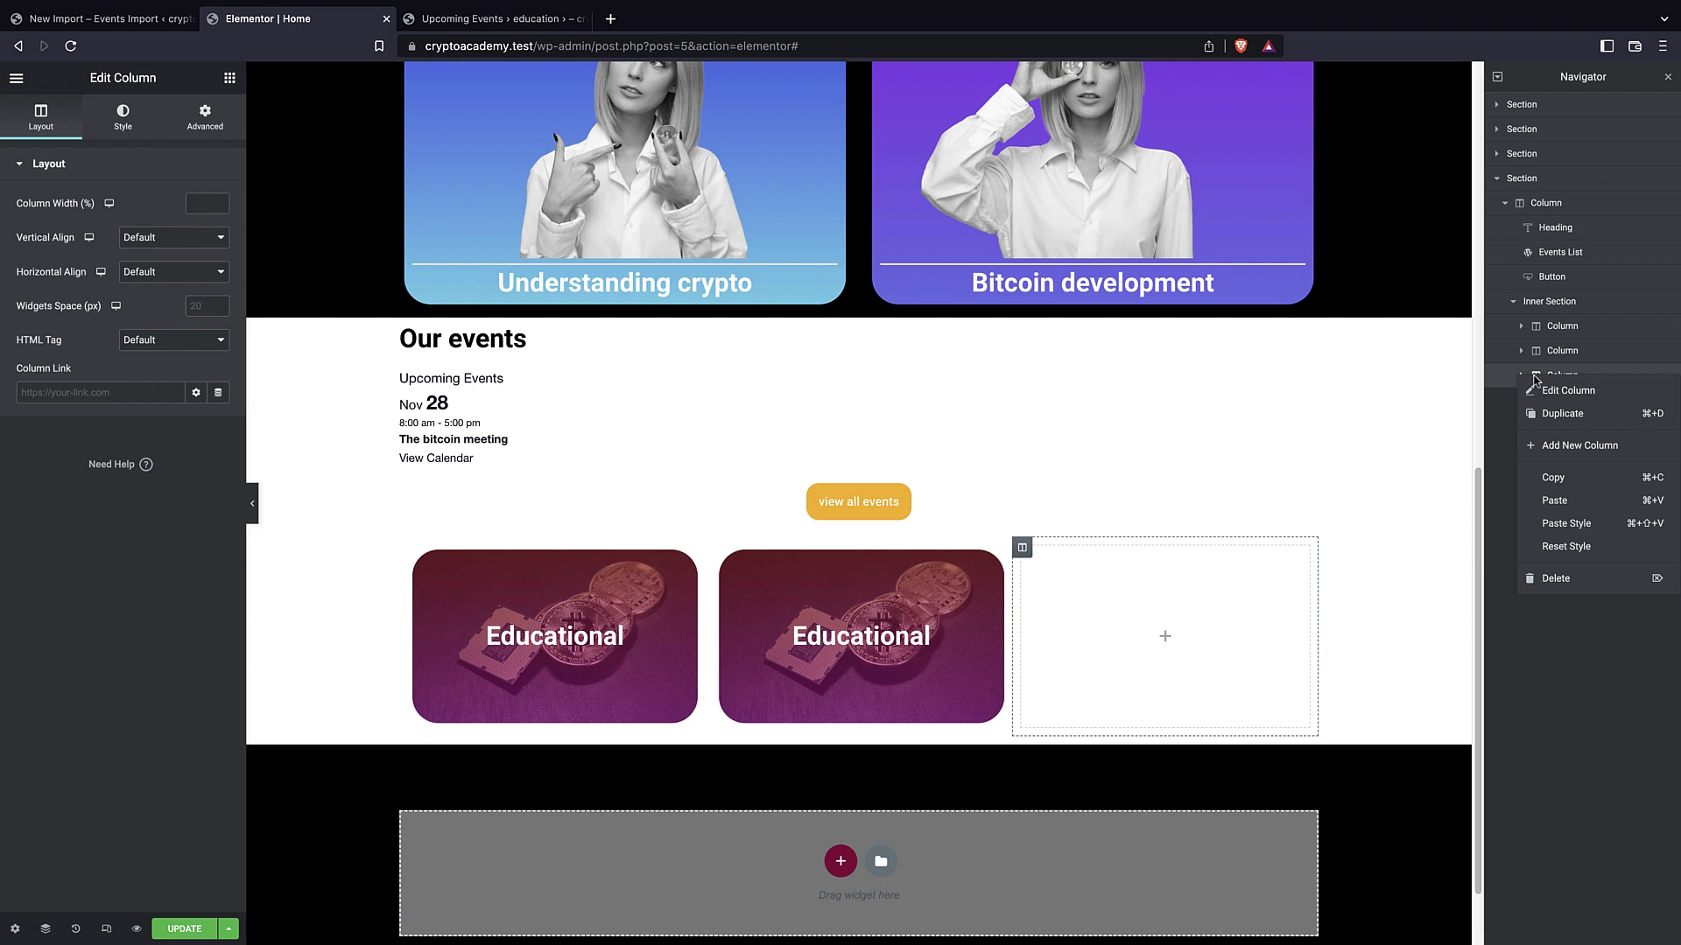
{"action": "left_click", "coordinate": [1542, 580]}
{"action": "right_click", "coordinate": [1539, 353]}
{"action": "left_click", "coordinate": [1551, 391]}
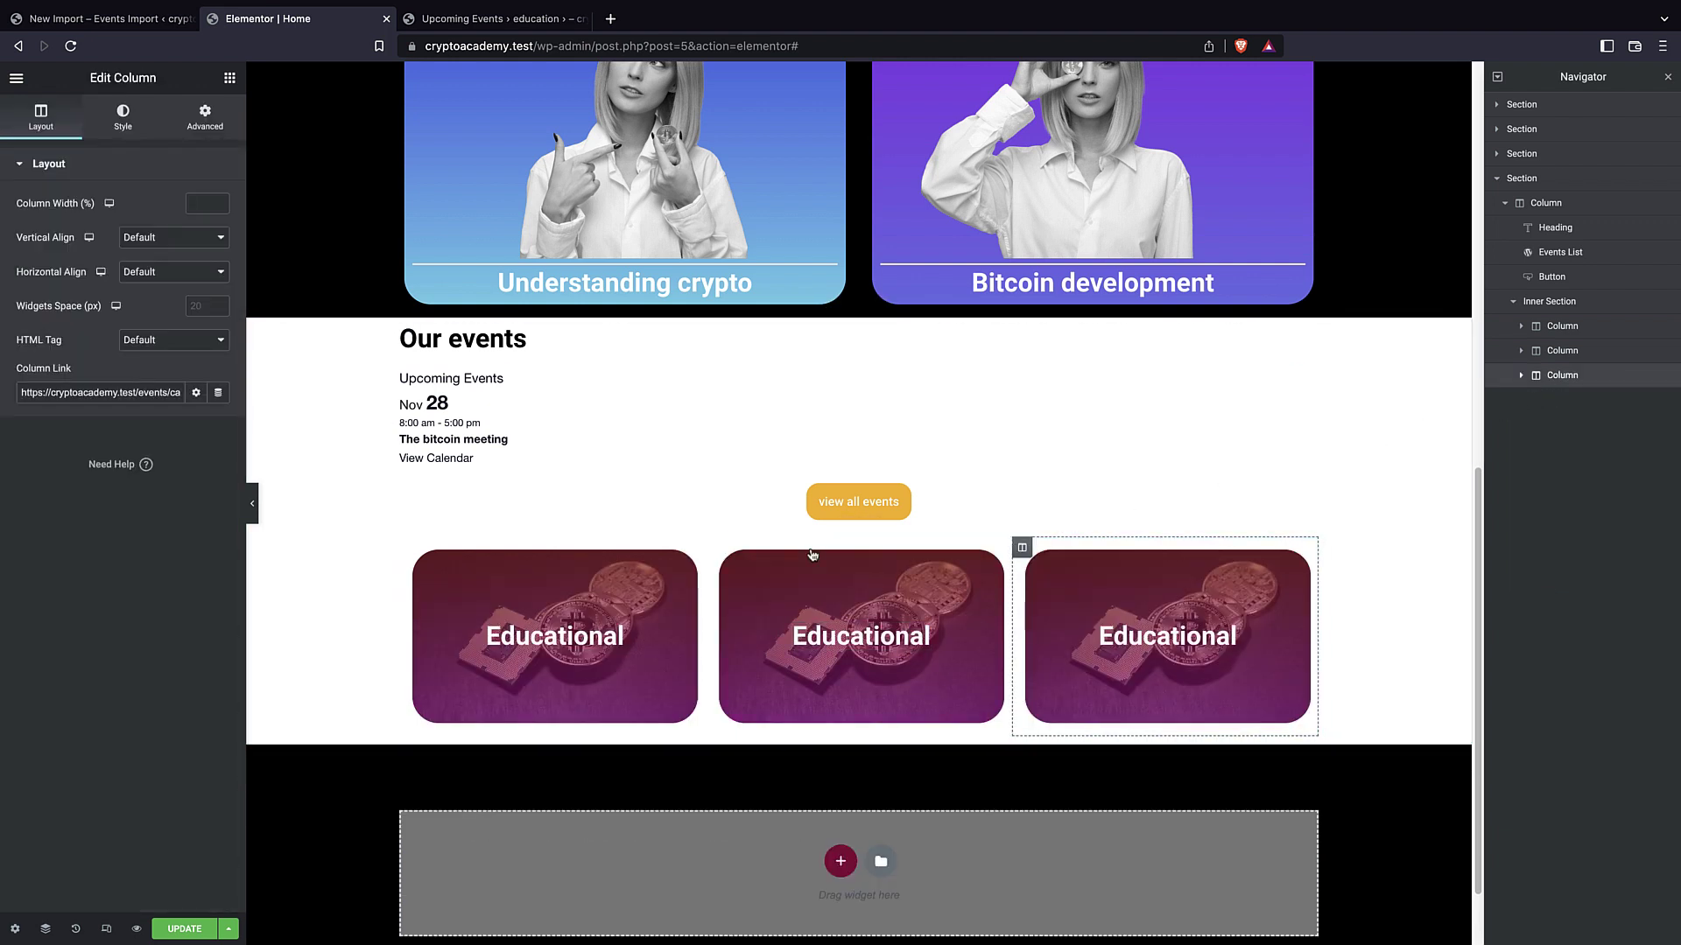
Try the photo of three crypto coins with the Ethereum coin as the third tile's background image.
{"action": "left_click", "coordinate": [123, 118]}
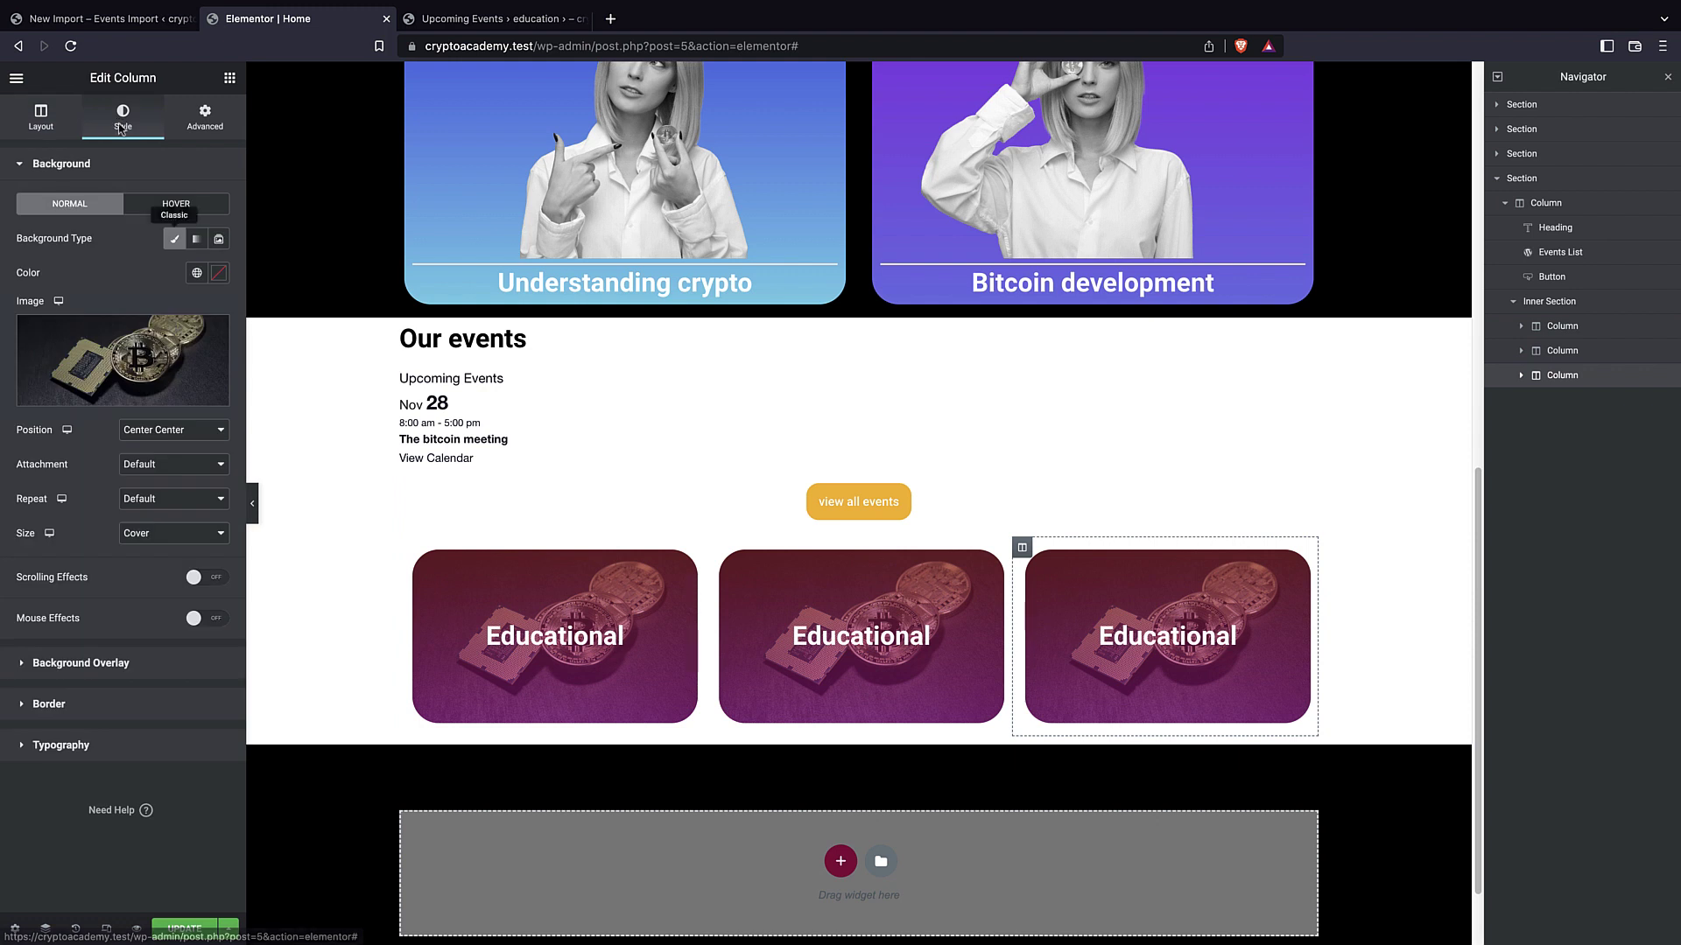
{"action": "left_click", "coordinate": [150, 355]}
{"action": "left_click", "coordinate": [385, 280]}
{"action": "left_click", "coordinate": [1604, 894]}
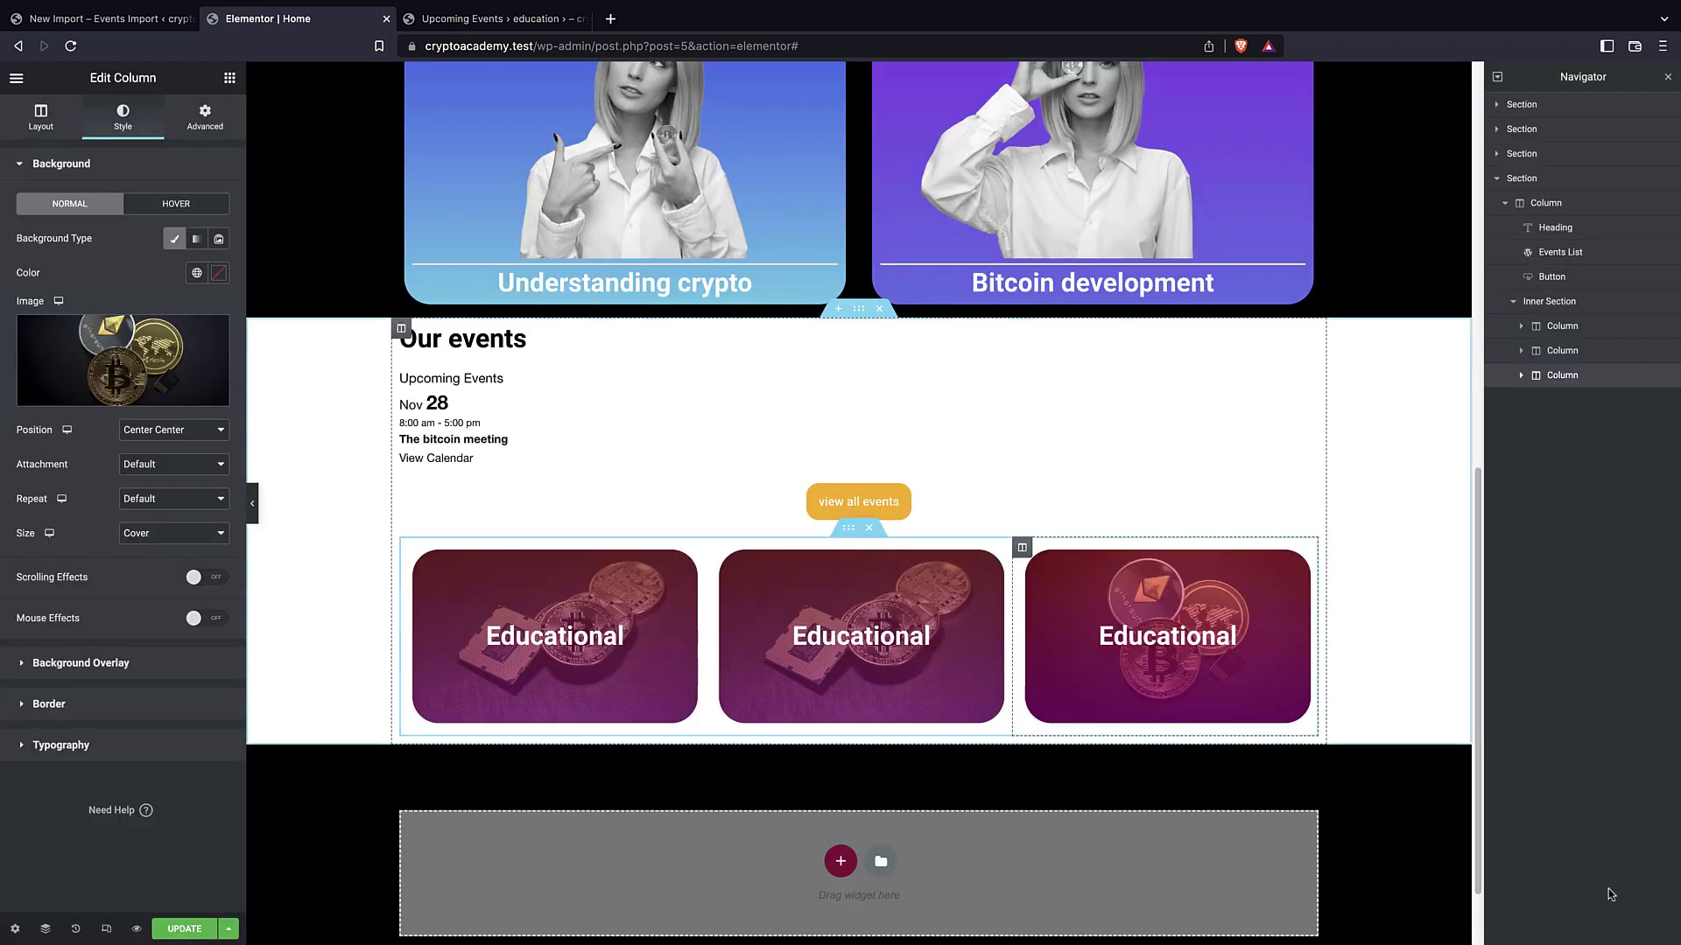
Set the third tile's background image to the close-up photo of a single bitcoin.
{"action": "left_click", "coordinate": [141, 348]}
{"action": "left_click", "coordinate": [490, 277]}
{"action": "left_click", "coordinate": [1604, 894]}
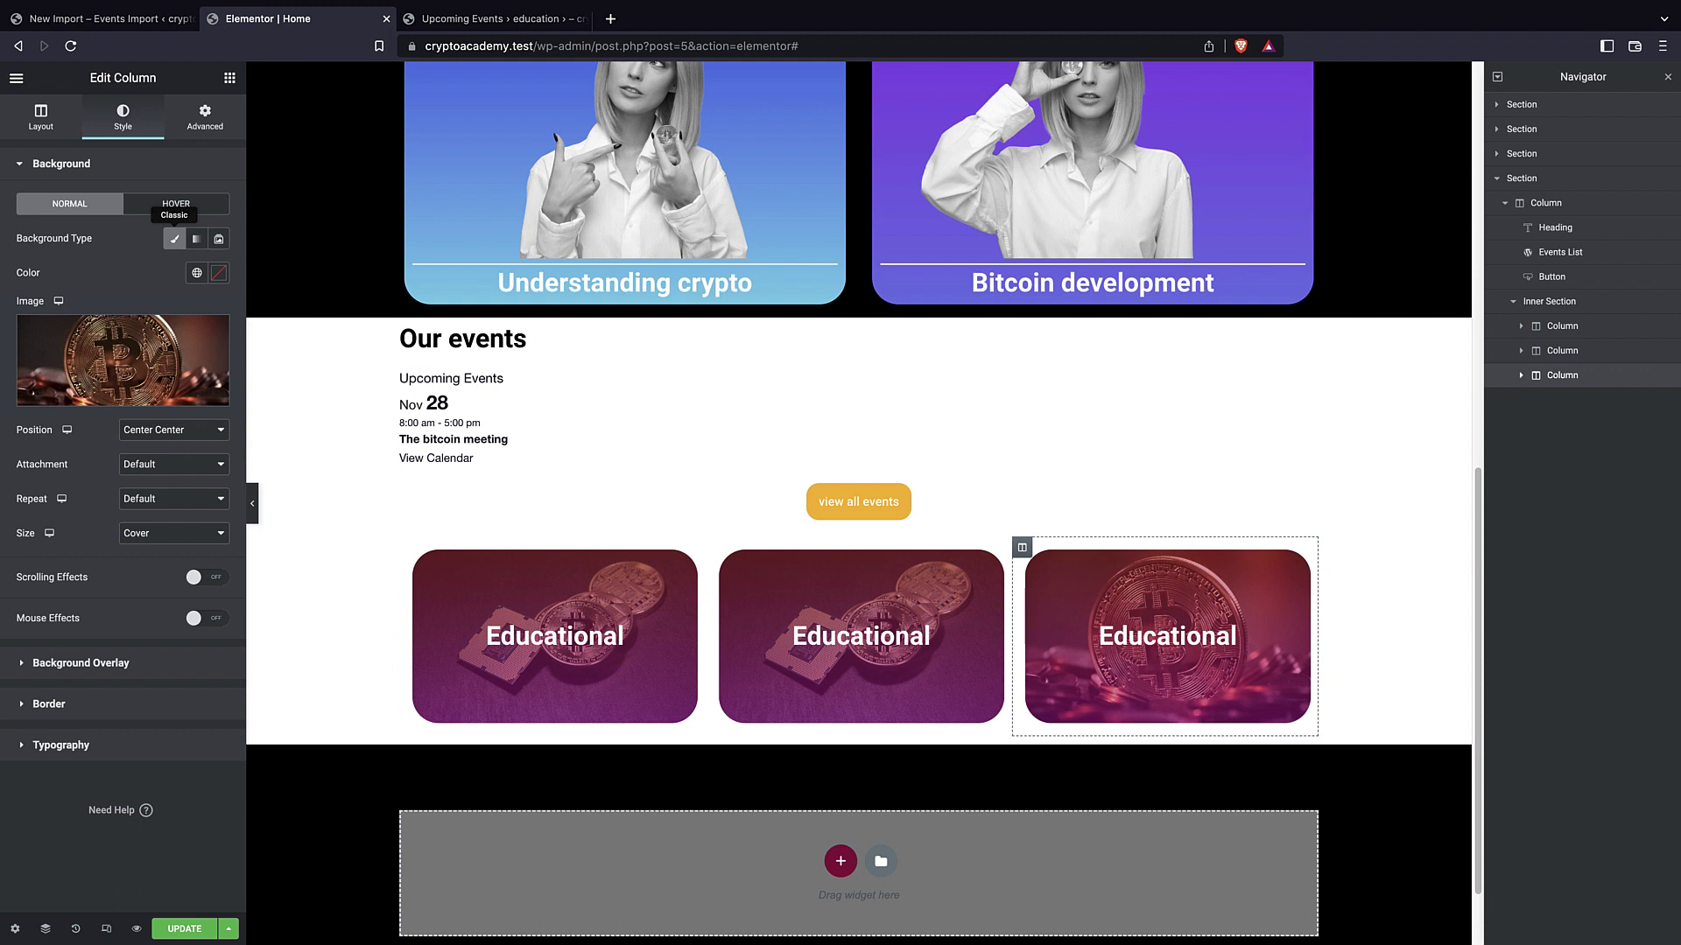
Change both colors of the third tile's background overlay gradient to a green-to-teal blend.
{"action": "left_click", "coordinate": [81, 662]}
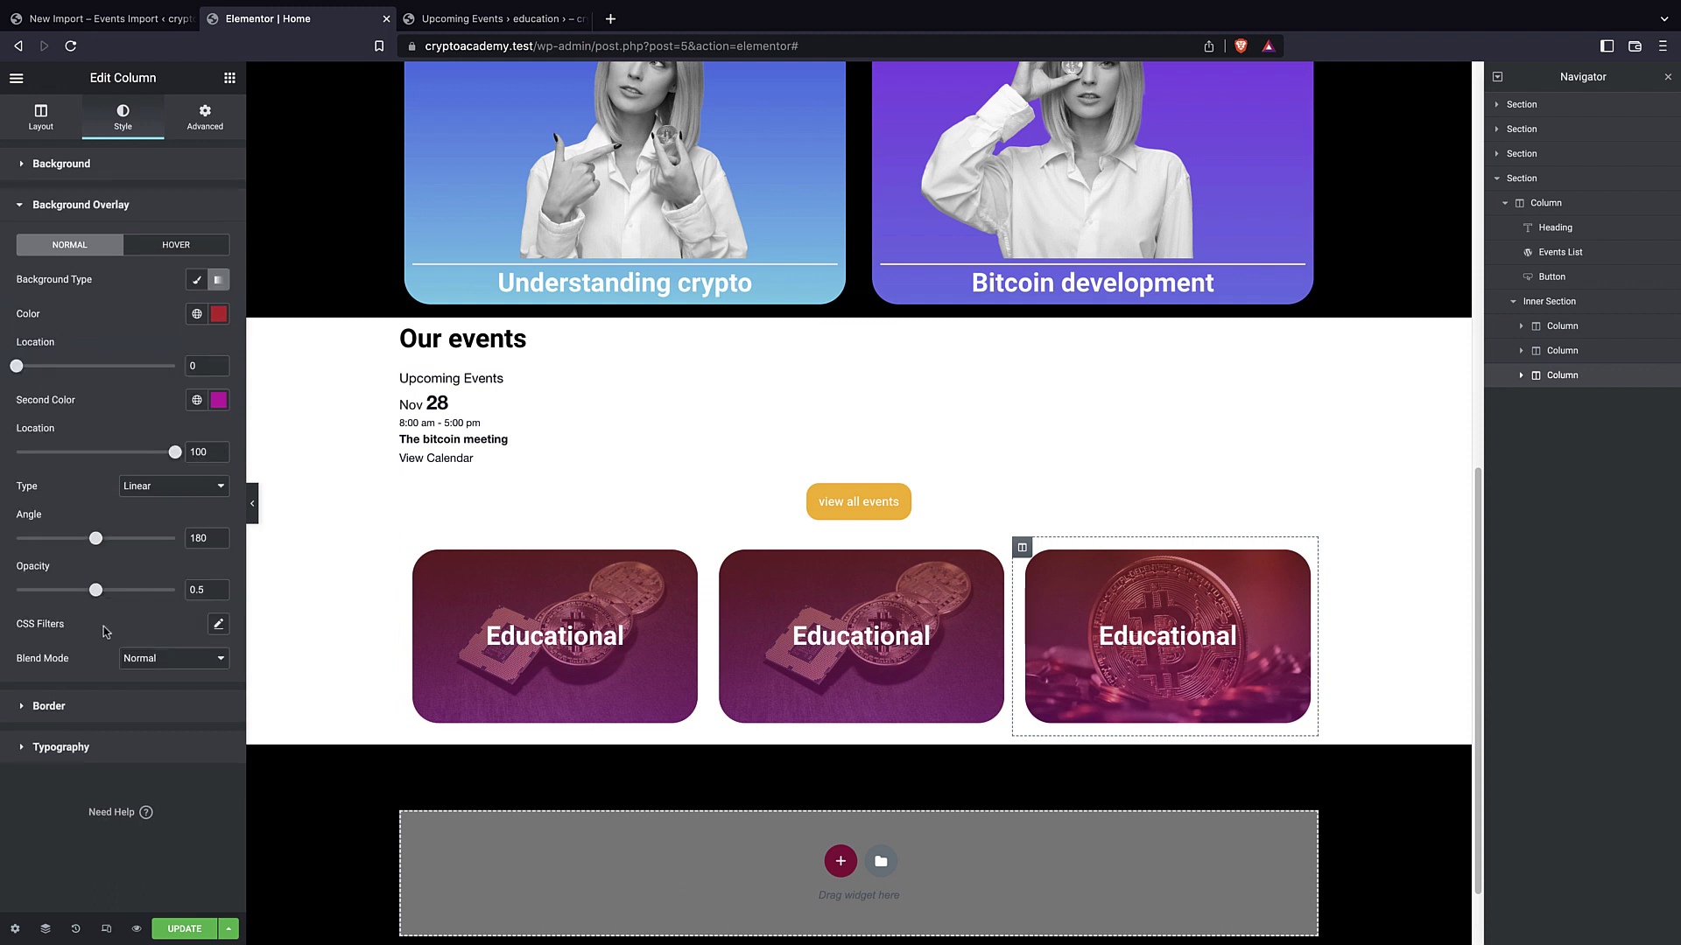
{"action": "left_click", "coordinate": [218, 314]}
{"action": "left_click", "coordinate": [218, 399]}
{"action": "left_click", "coordinate": [198, 529]}
Change the middle tile's background overlay gradient to orange with yellow as the second color.
{"action": "left_click", "coordinate": [1563, 350]}
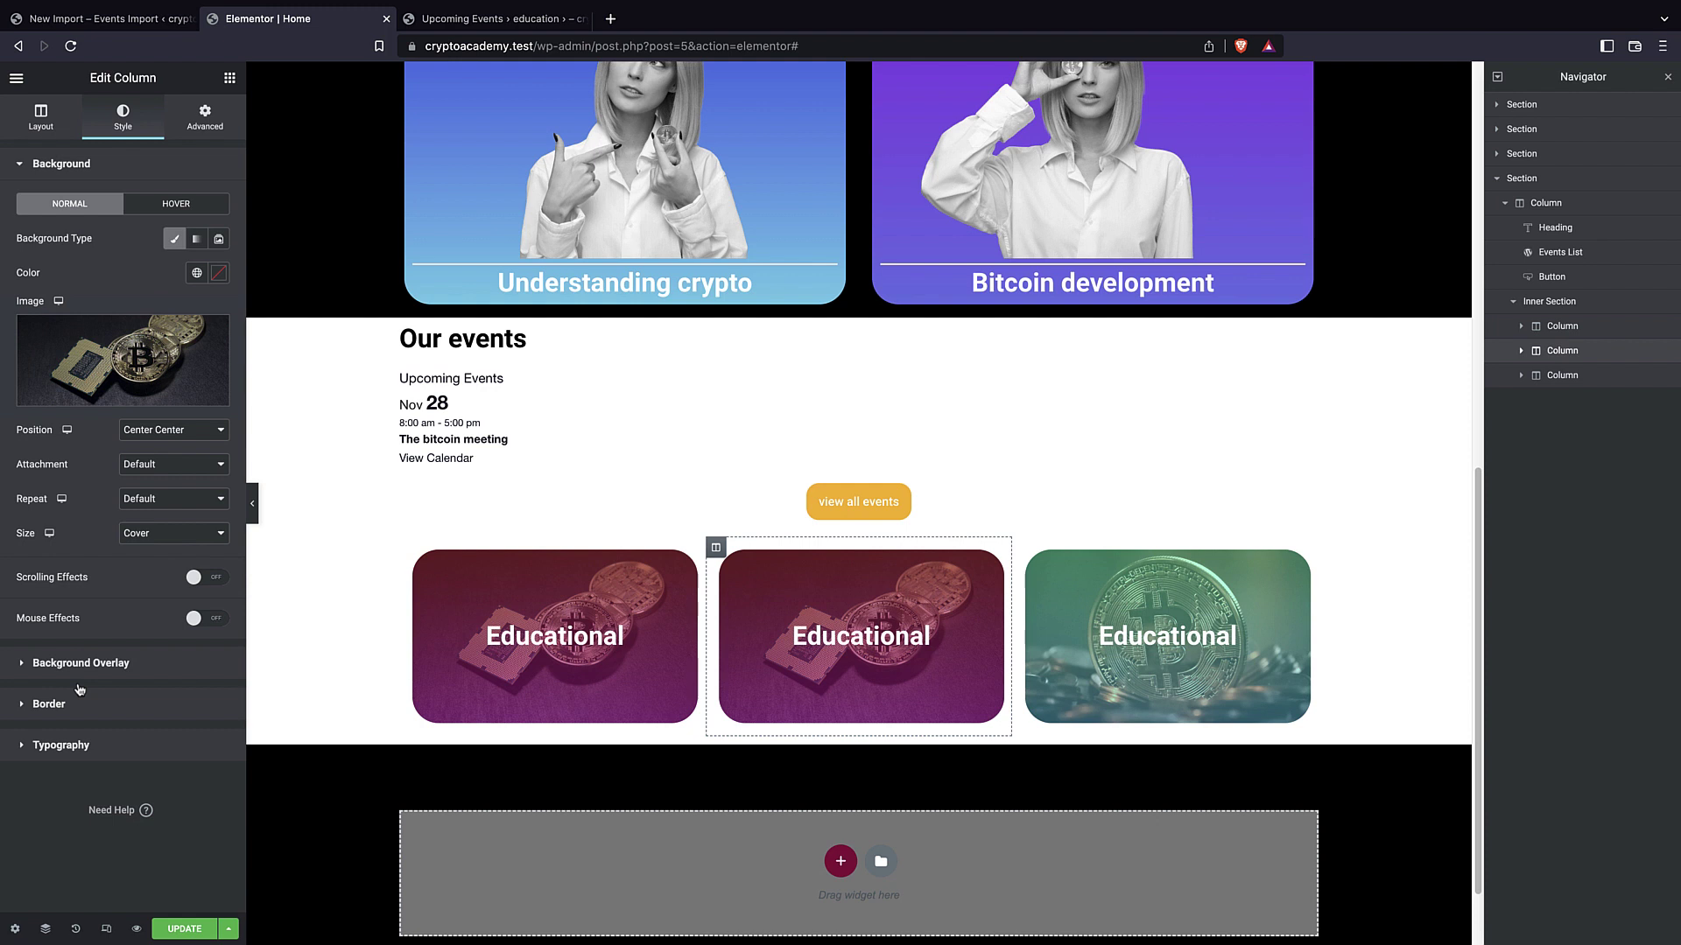
{"action": "left_click", "coordinate": [81, 204]}
{"action": "left_click", "coordinate": [218, 313]}
{"action": "left_click", "coordinate": [122, 315]}
{"action": "left_click", "coordinate": [218, 399]}
{"action": "left_click", "coordinate": [63, 610]}
{"action": "left_click", "coordinate": [81, 376]}
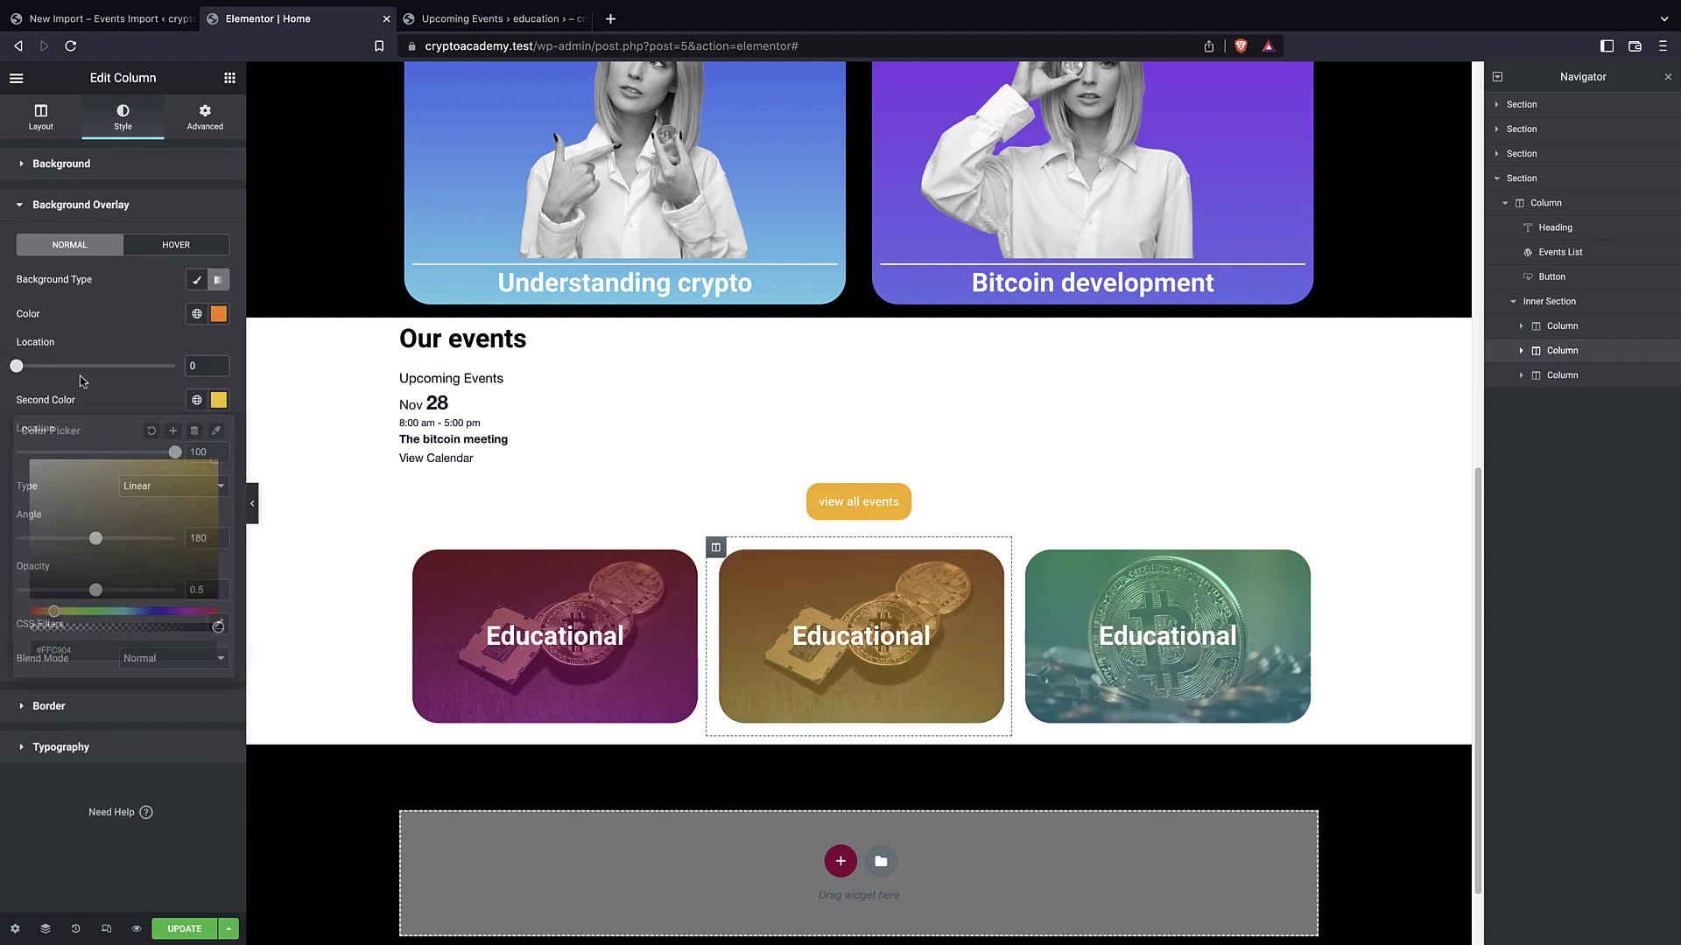
Update the page and view the "Our events" section with its tiles on the live home page.
{"action": "left_click", "coordinate": [175, 929]}
{"action": "left_click", "coordinate": [490, 18]}
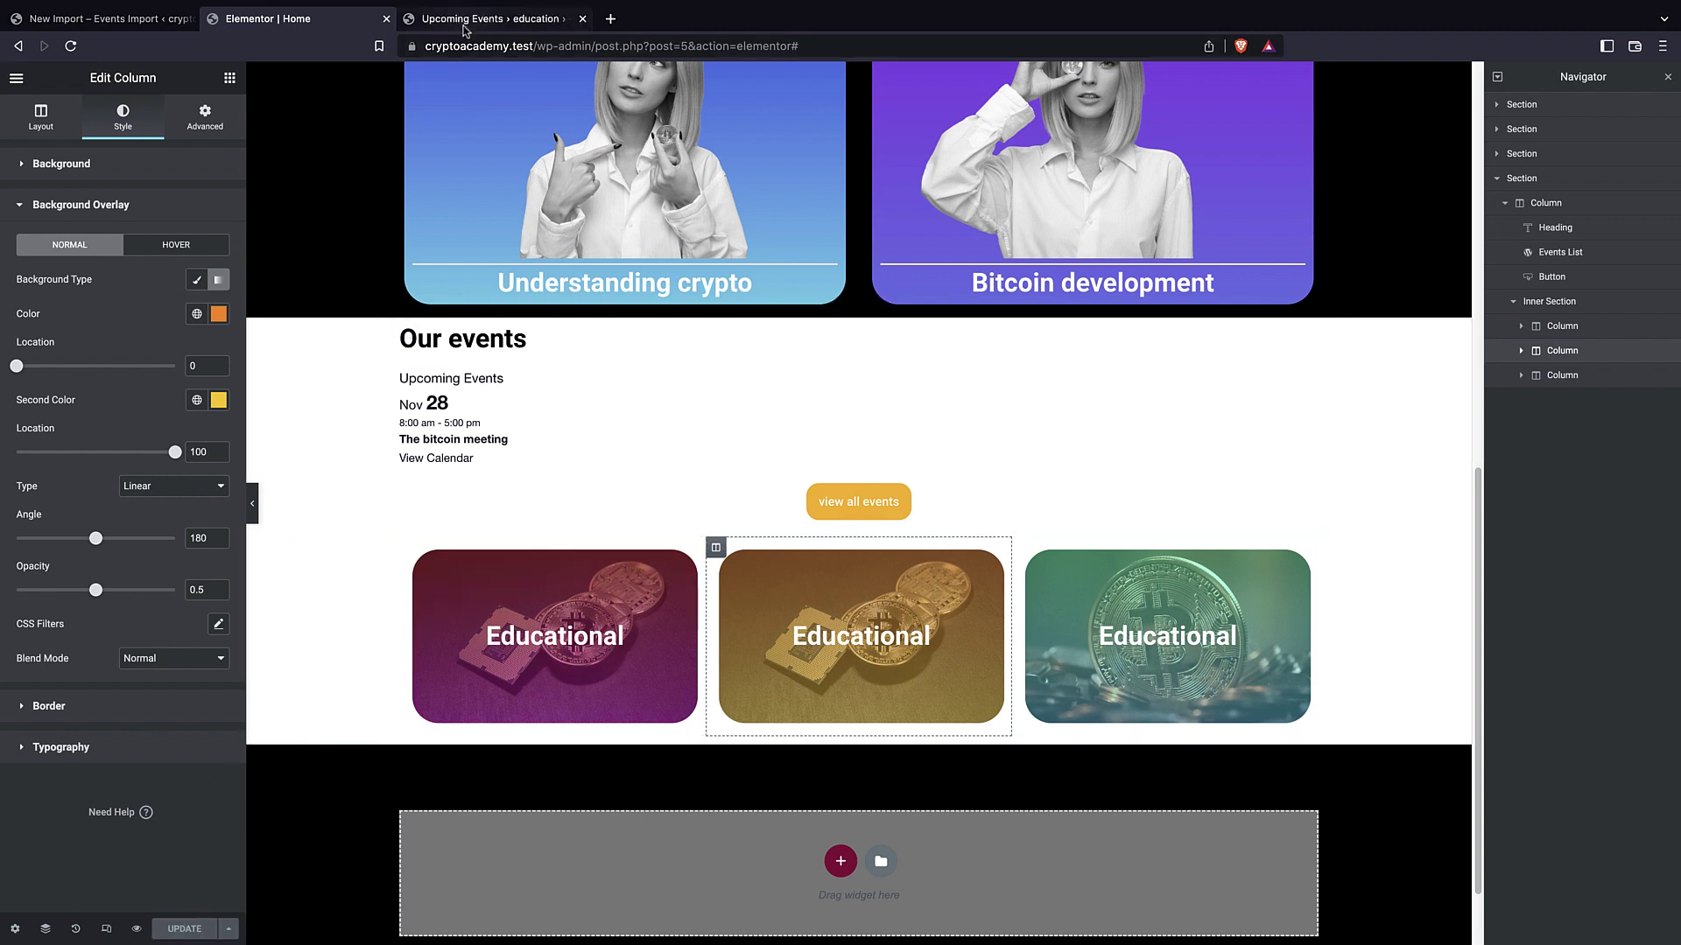
{"action": "left_click", "coordinate": [227, 109]}
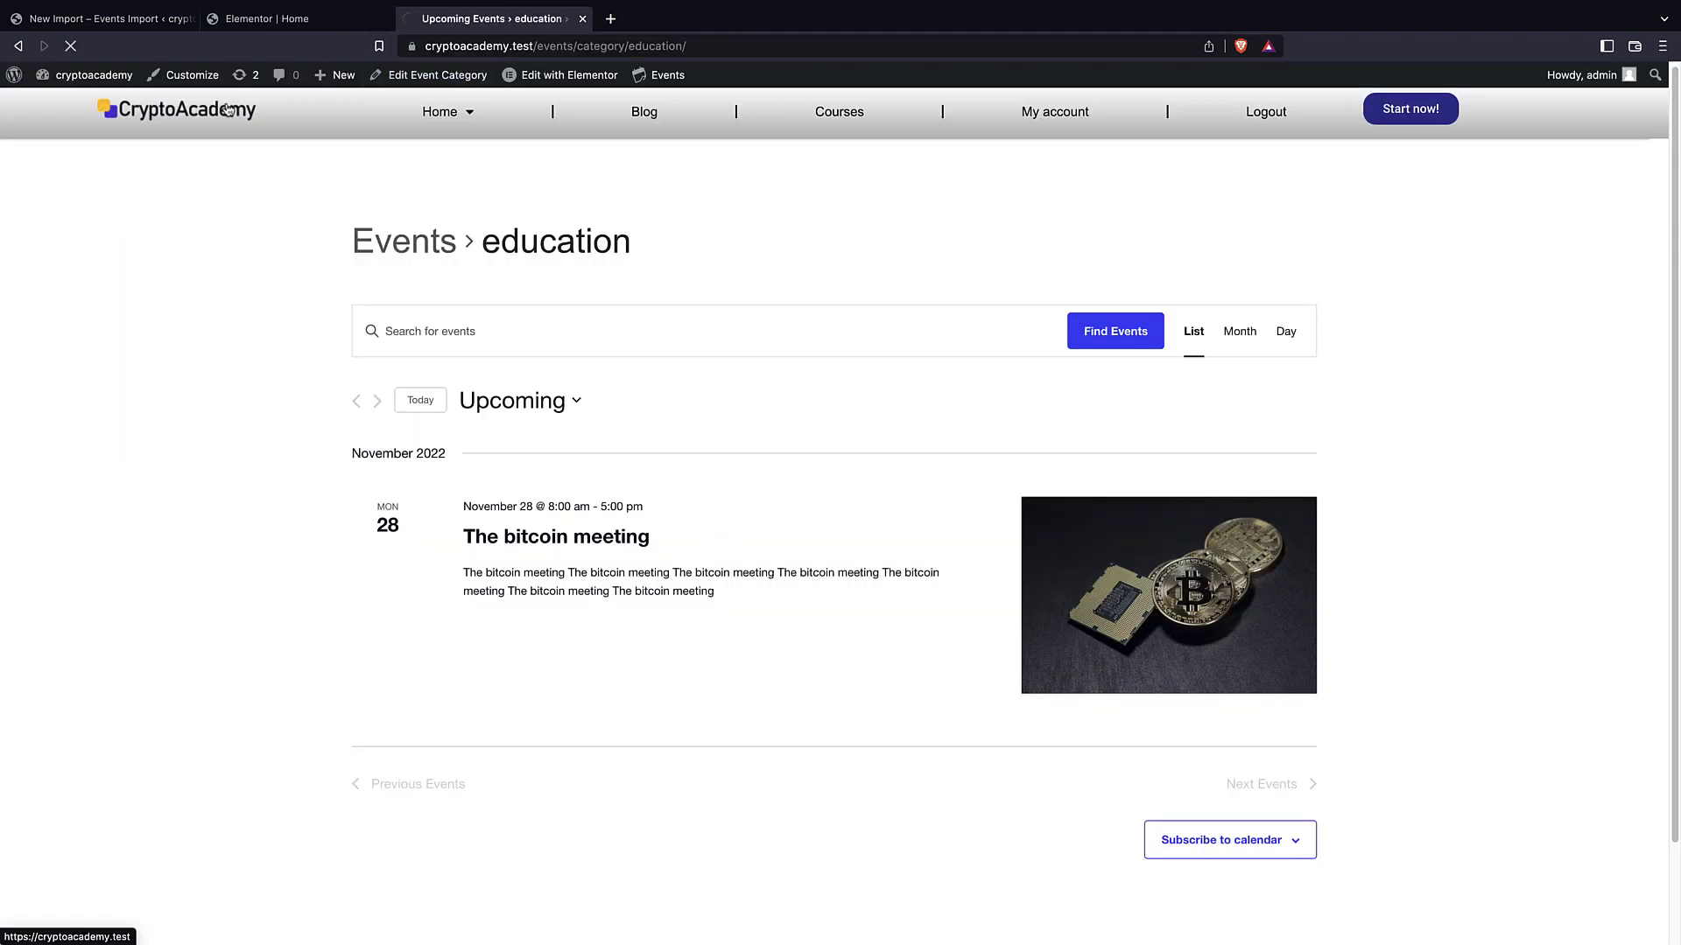
{"action": "scroll", "coordinate": [202, 443], "scroll_direction": "down", "scroll_amount": 10}
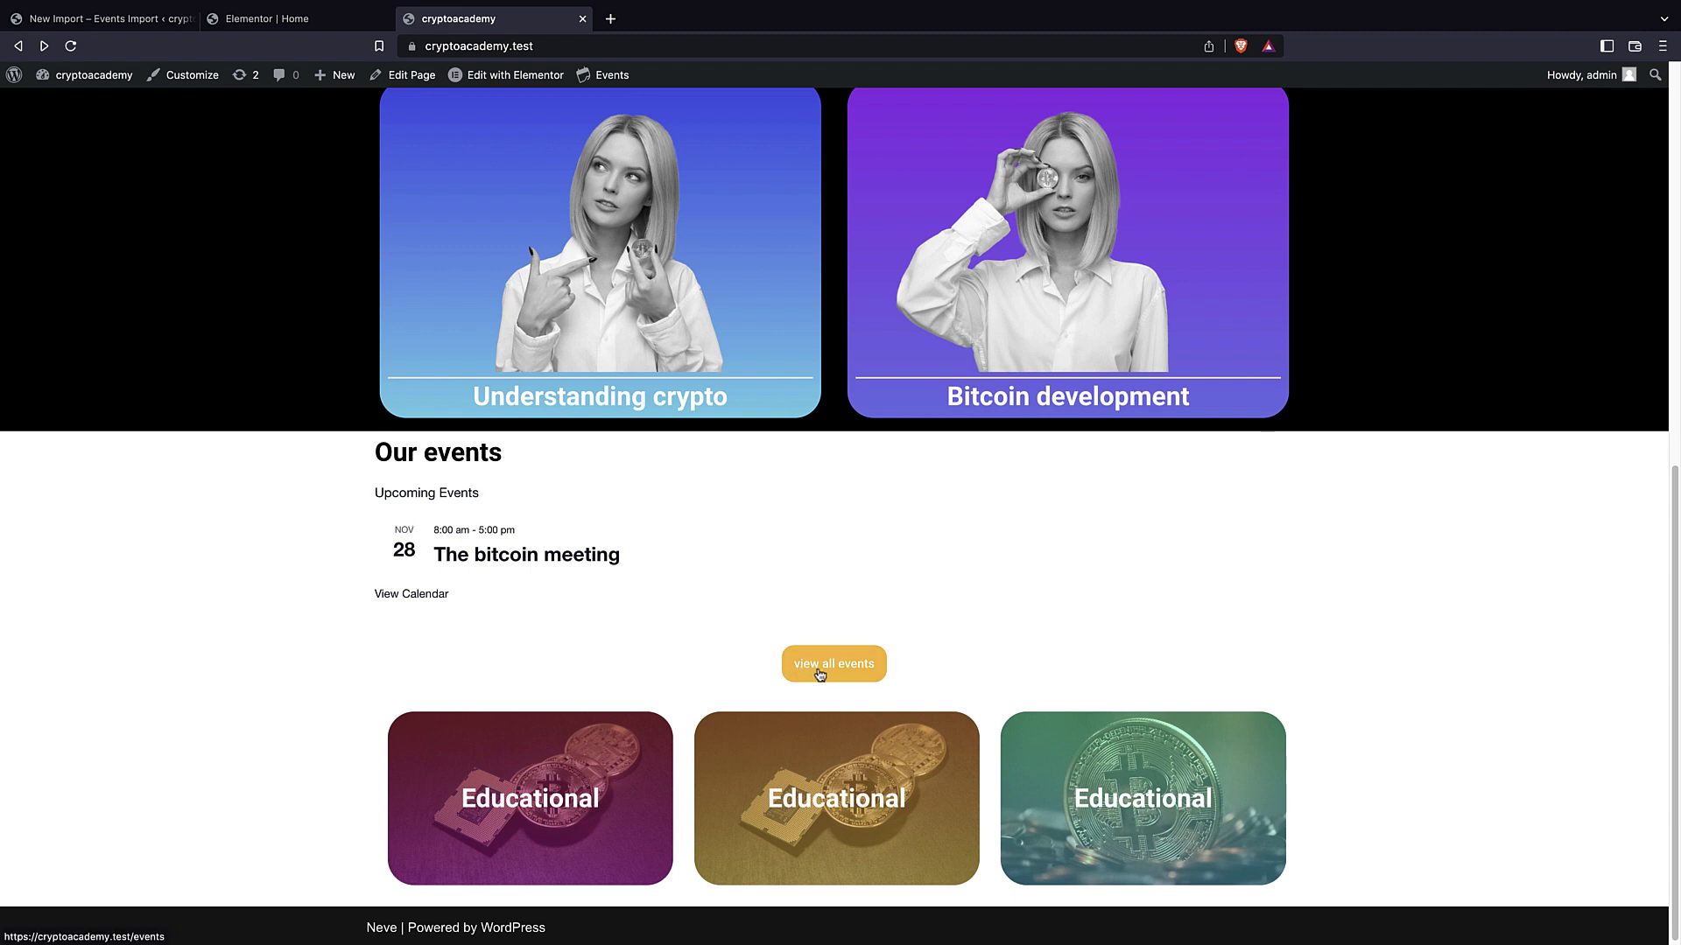
{"action": "scroll", "coordinate": [820, 672], "scroll_direction": "down", "scroll_amount": 1}
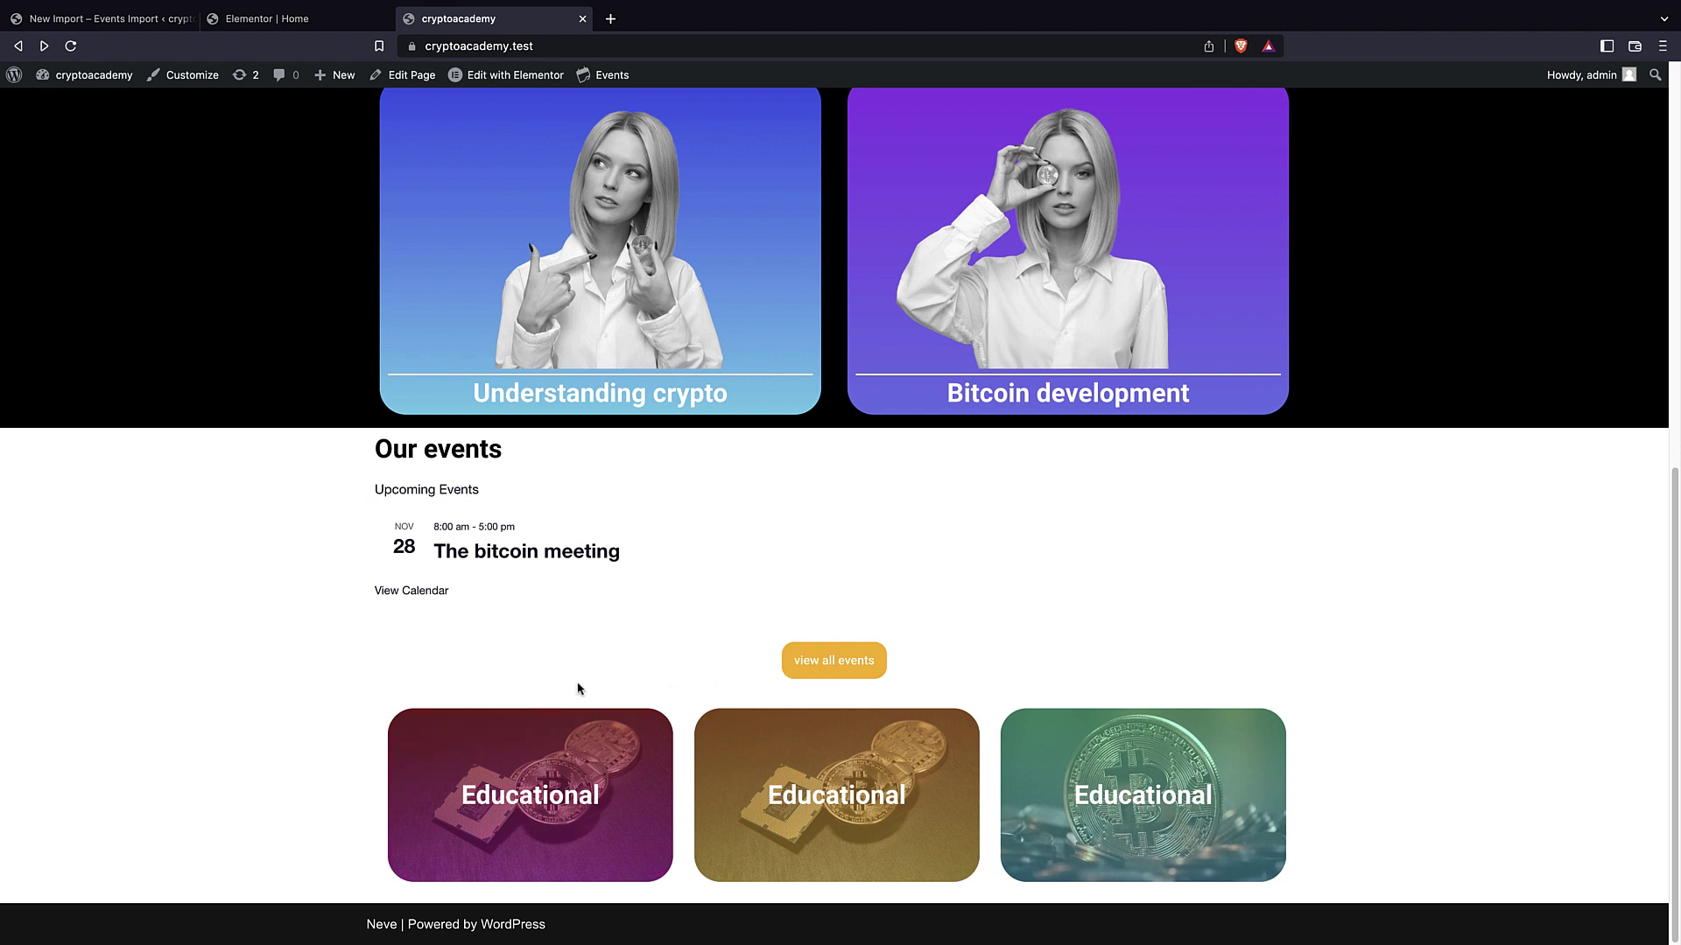
Test the link of the first "Educational" tile and return to the home page's "Our events" section.
{"action": "left_click", "coordinate": [467, 788]}
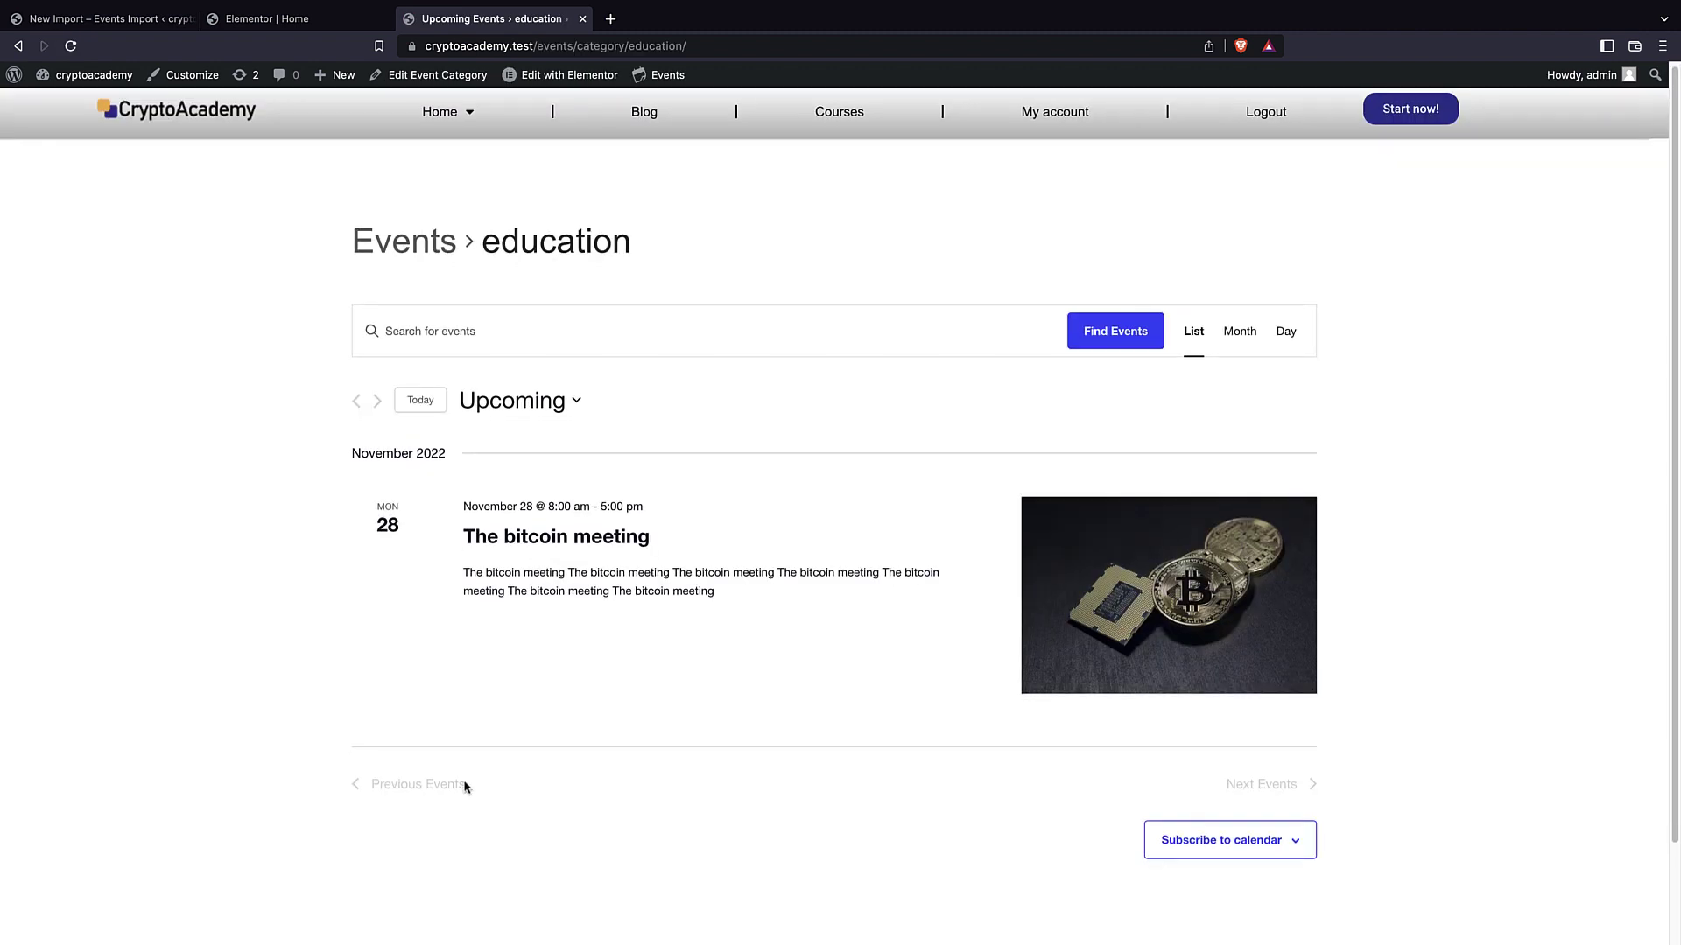
{"action": "left_click", "coordinate": [17, 45]}
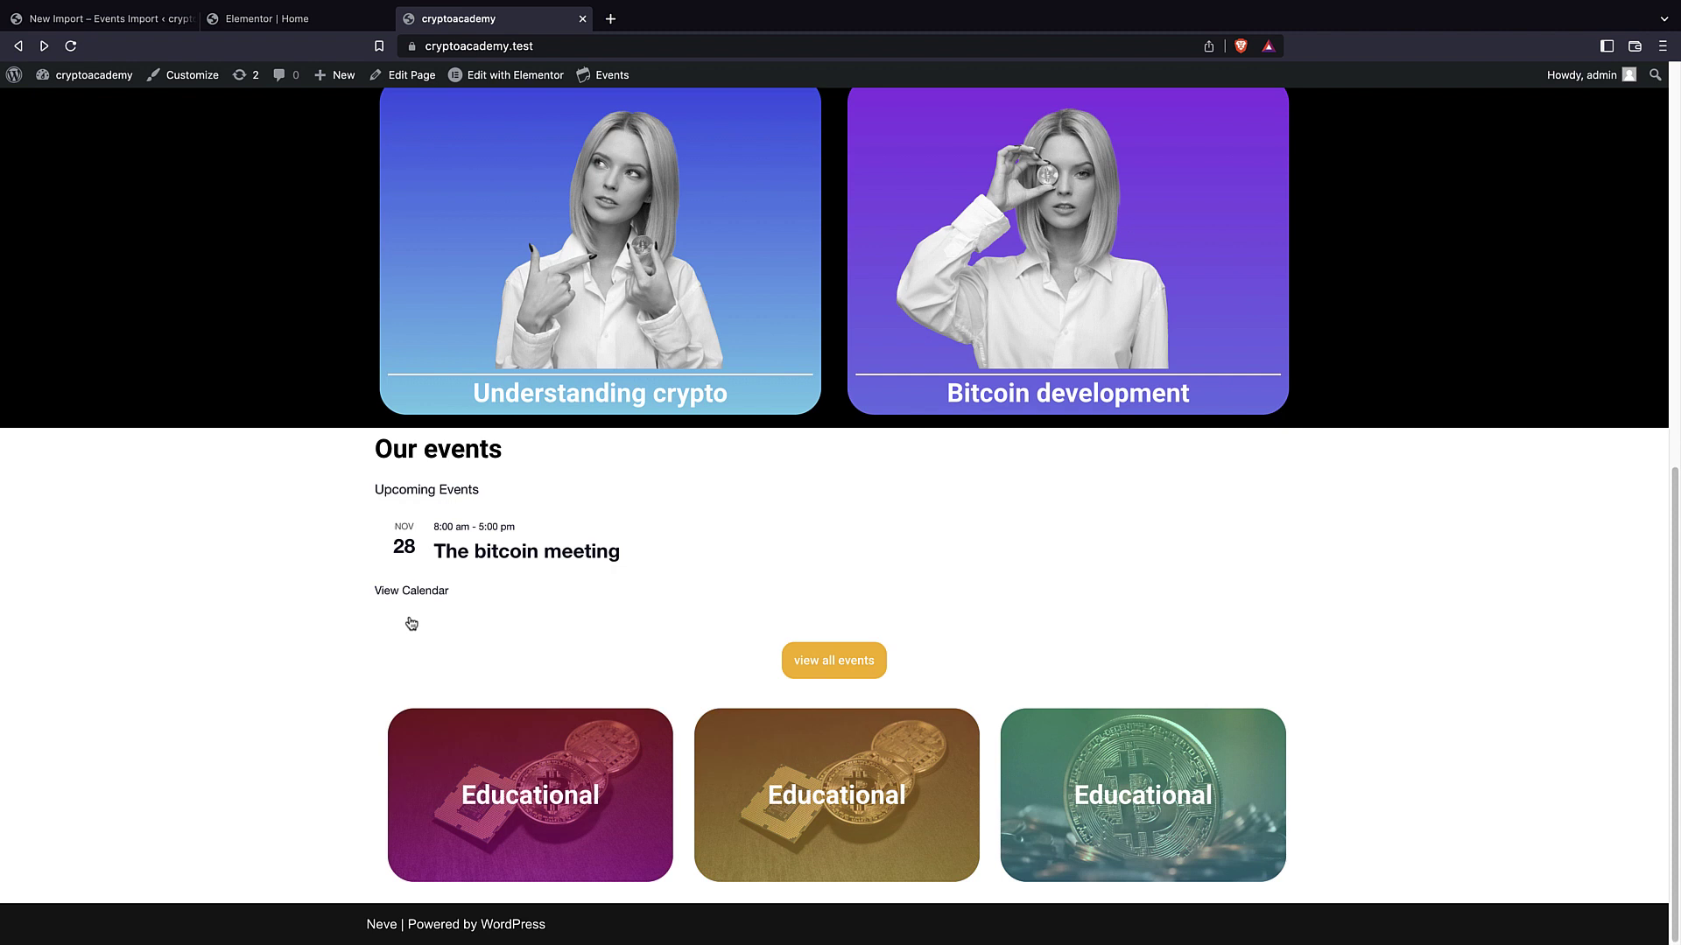
{"action": "scroll", "coordinate": [611, 596], "scroll_direction": "up", "scroll_amount": 1}
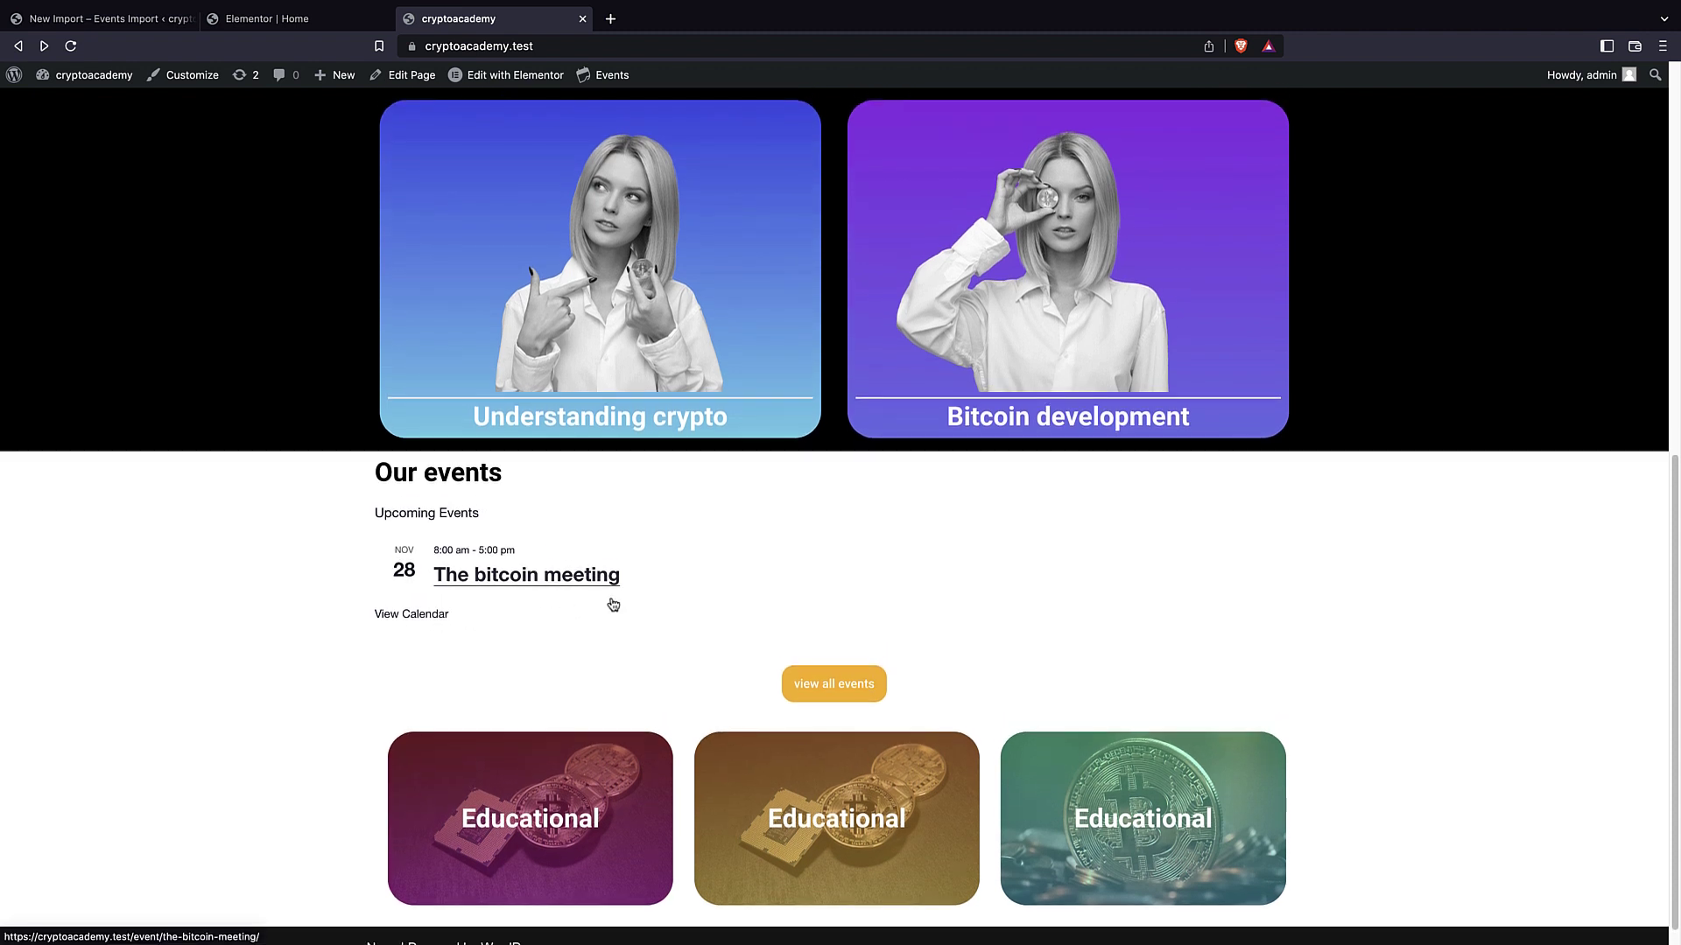